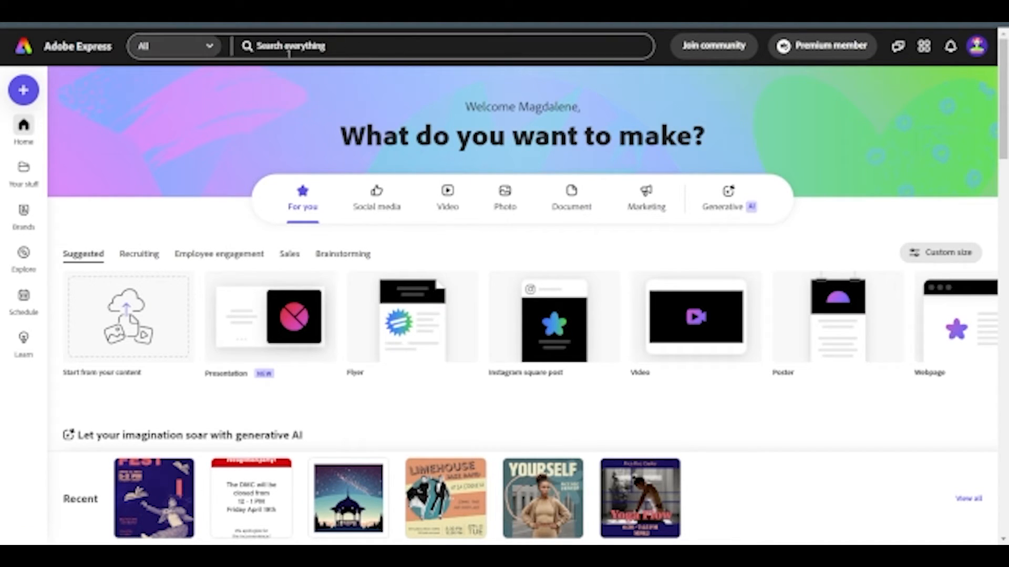
click(208, 47)
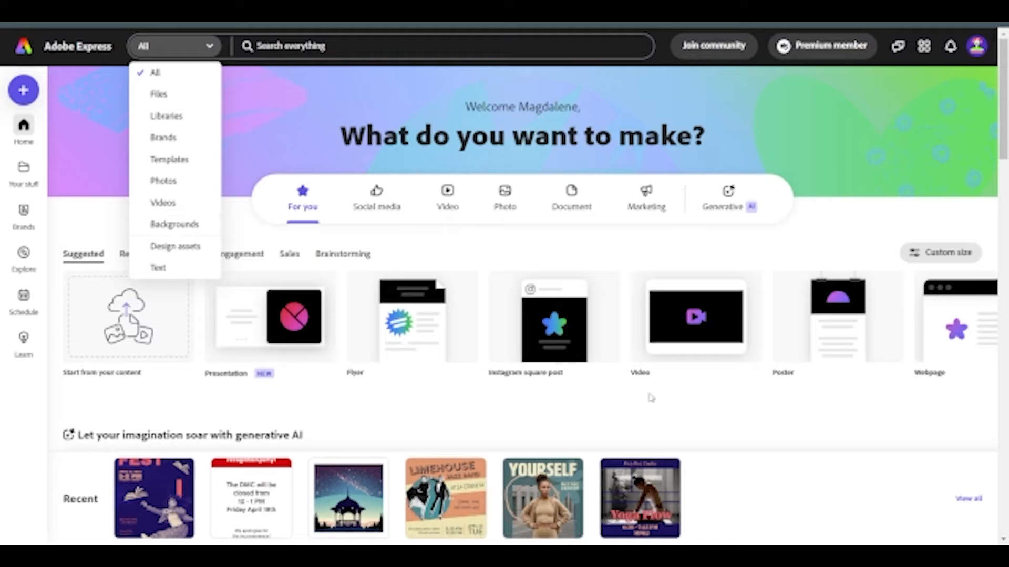
click(808, 434)
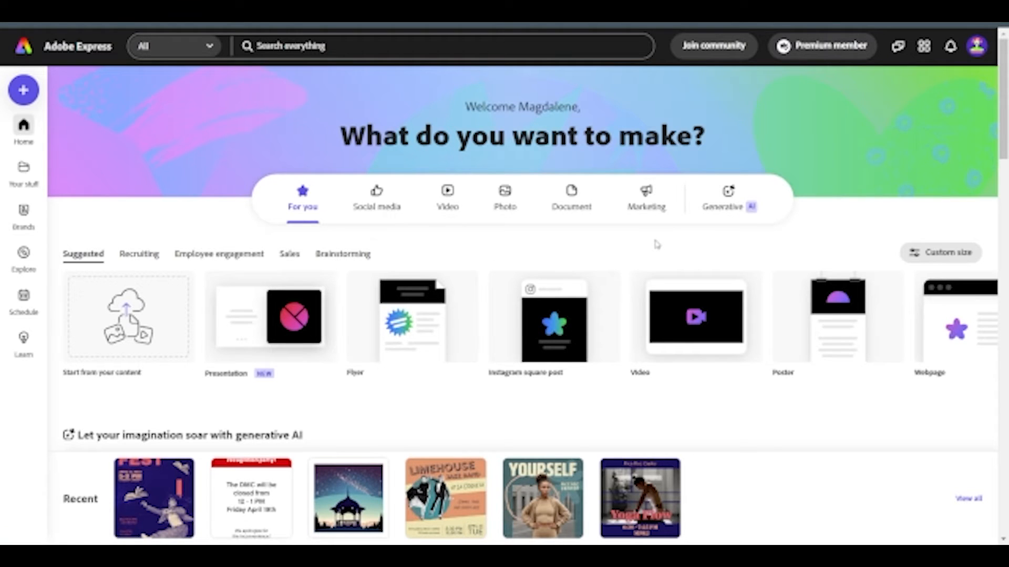
scroll(654, 243, down, 5)
scroll(546, 202, up, 5)
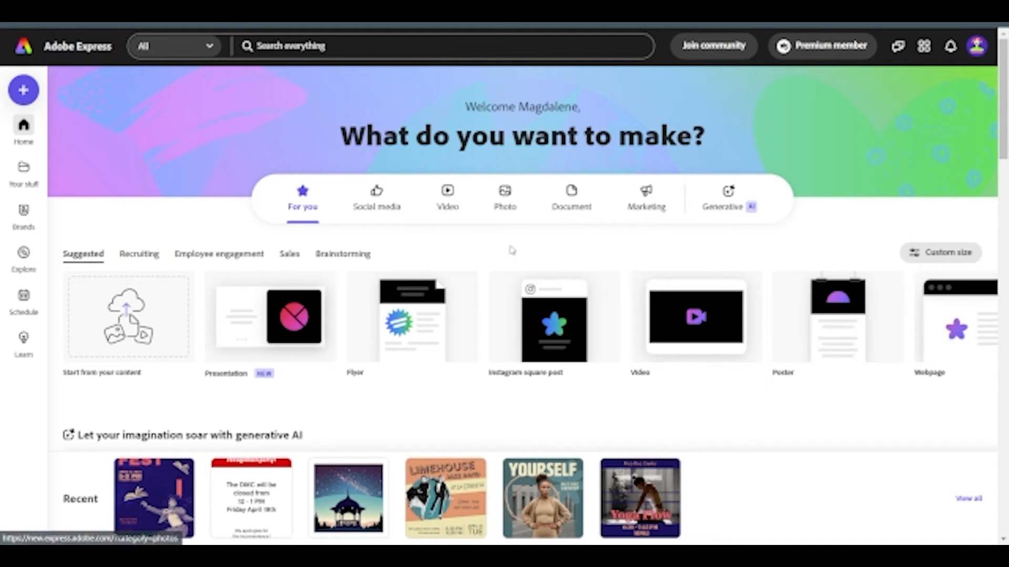
click(209, 46)
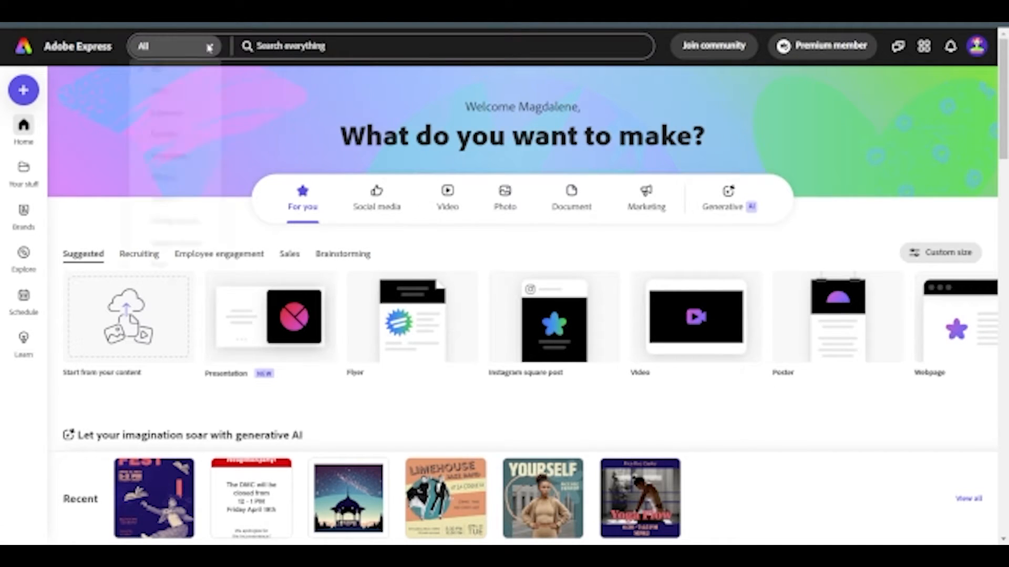
click(295, 131)
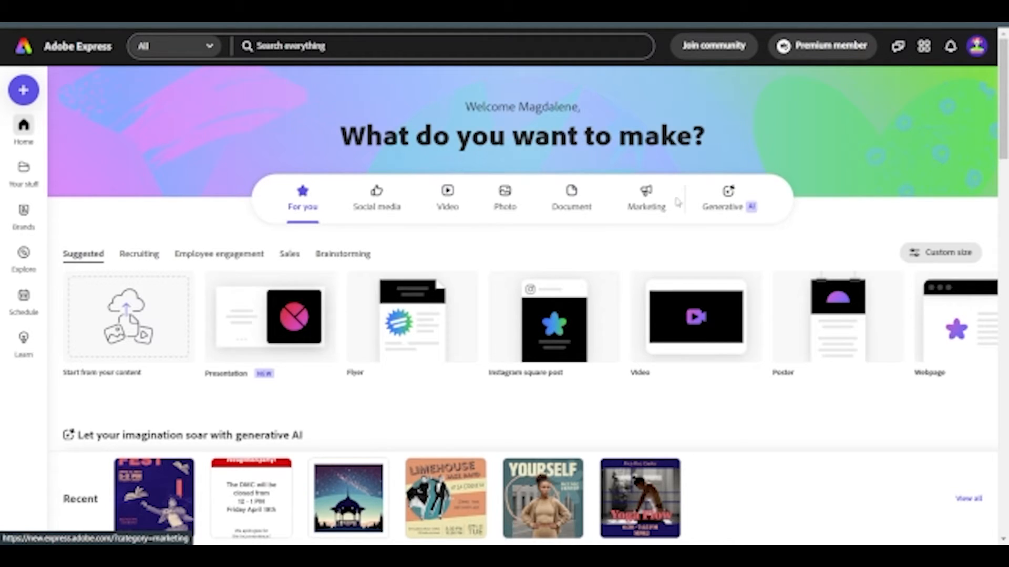
Examine the home page's sections for generative AI, quick actions, templates by job, popular and seasonal templates, and featured add-ons.
scroll(257, 205, down, 3)
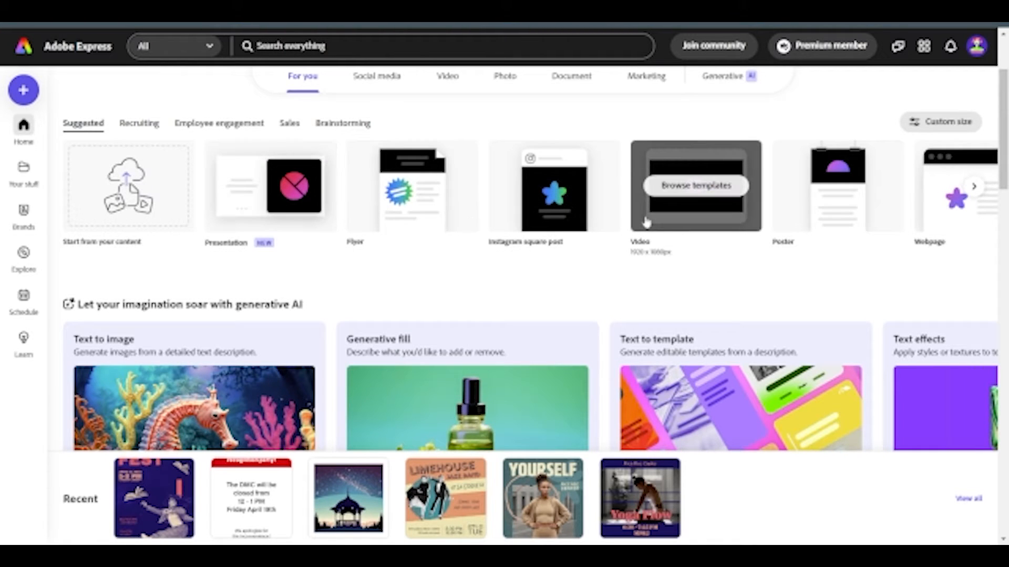
scroll(646, 223, down, 5)
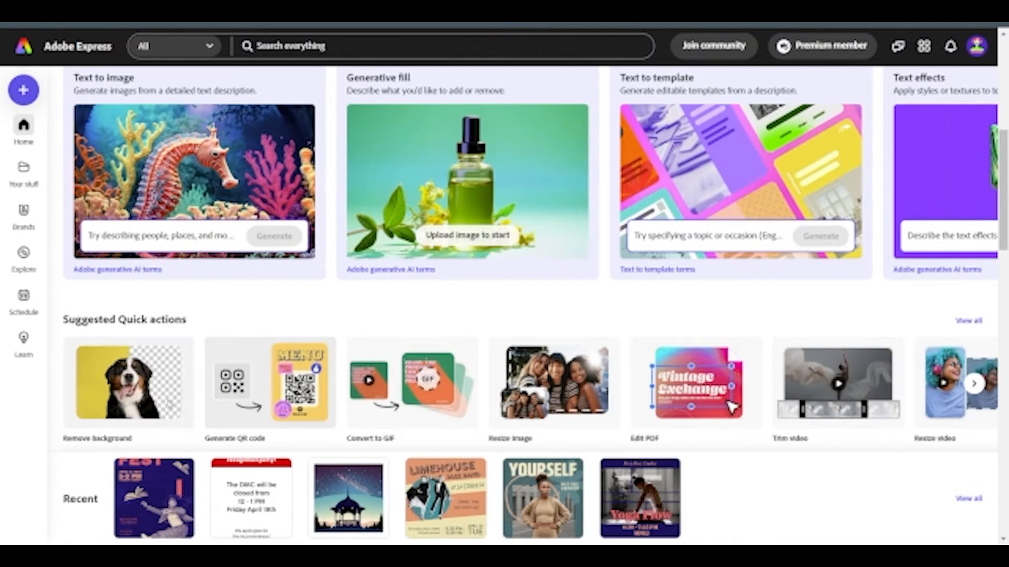
scroll(650, 277, down, 2)
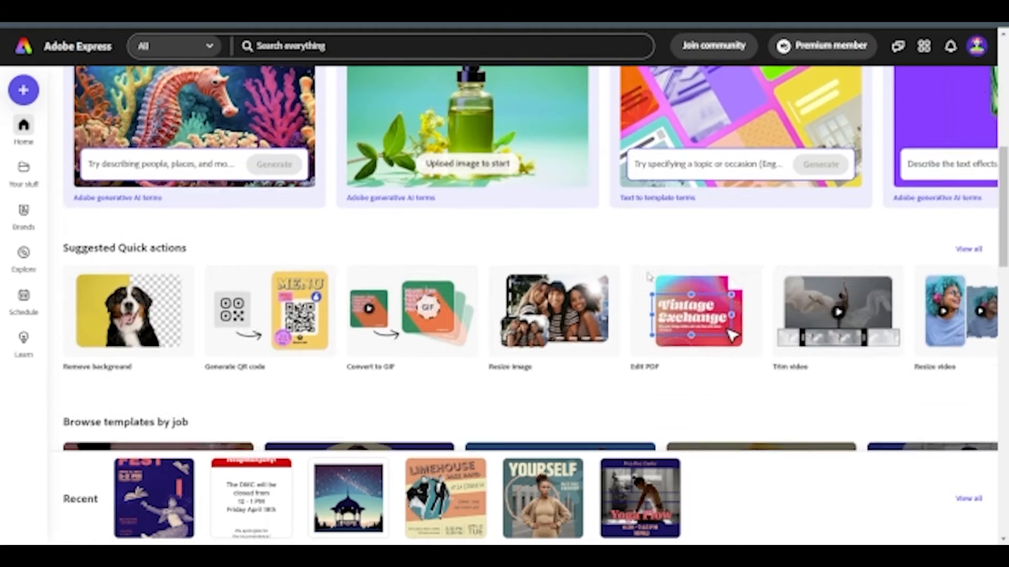
scroll(649, 276, down, 1)
scroll(526, 294, down, 4)
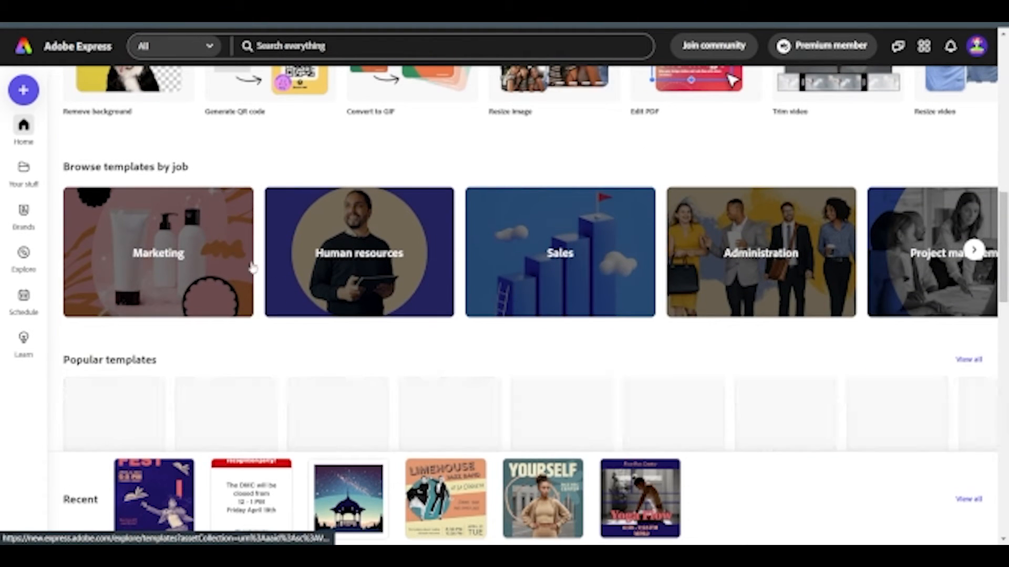
scroll(570, 288, down, 4)
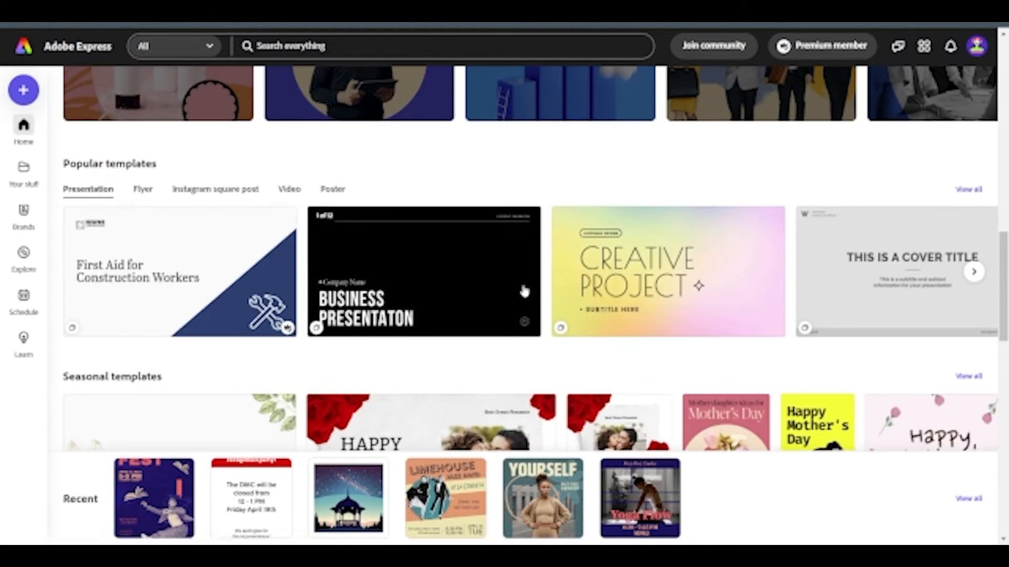
scroll(523, 290, down, 5)
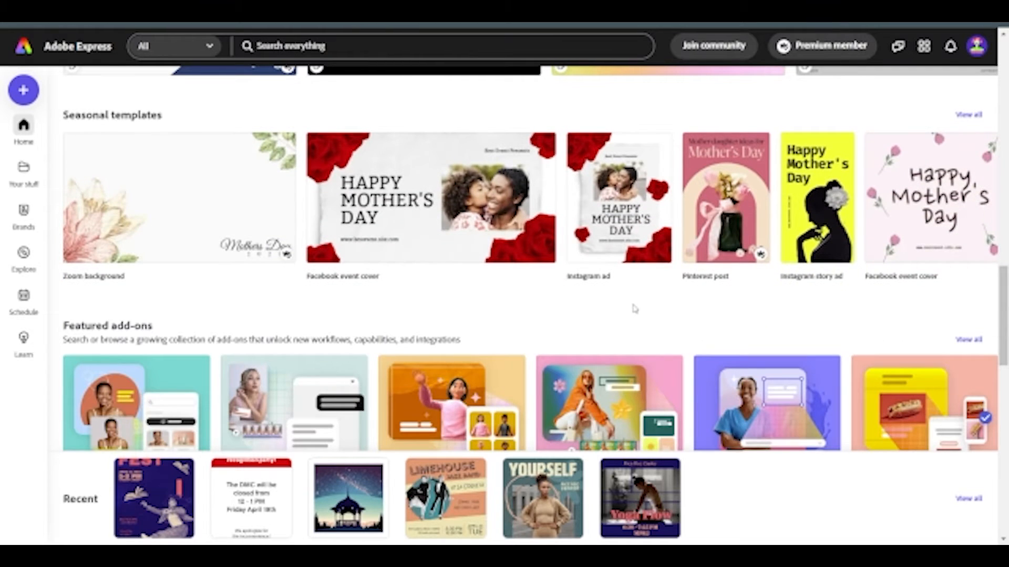
scroll(635, 309, down, 5)
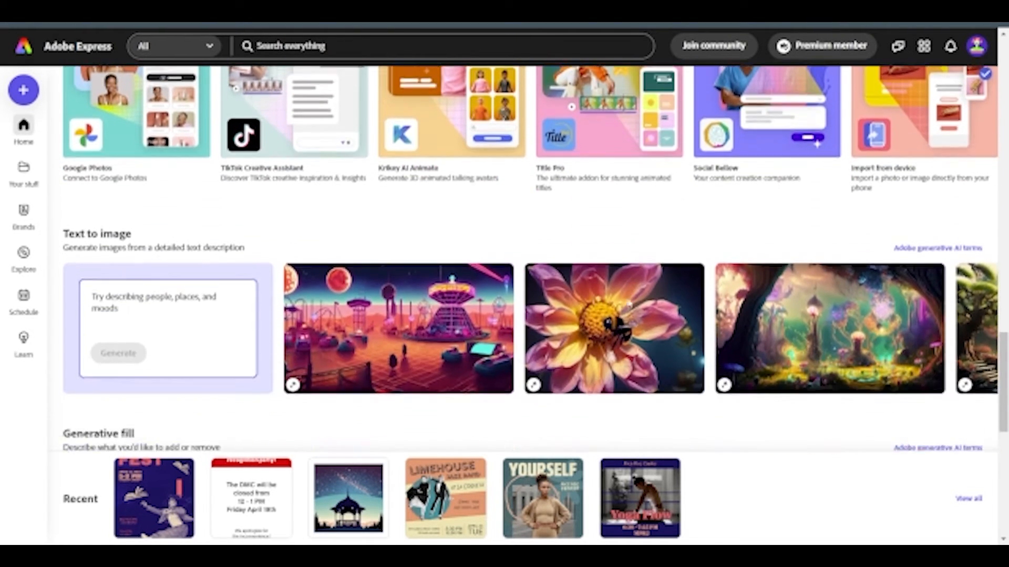
scroll(629, 305, down, 1)
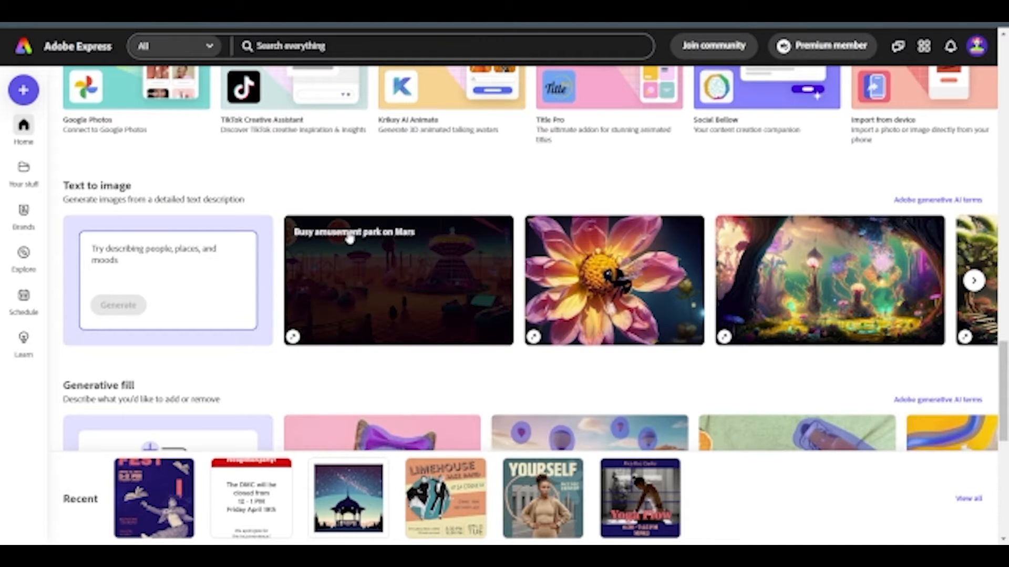
scroll(368, 241, up, 12)
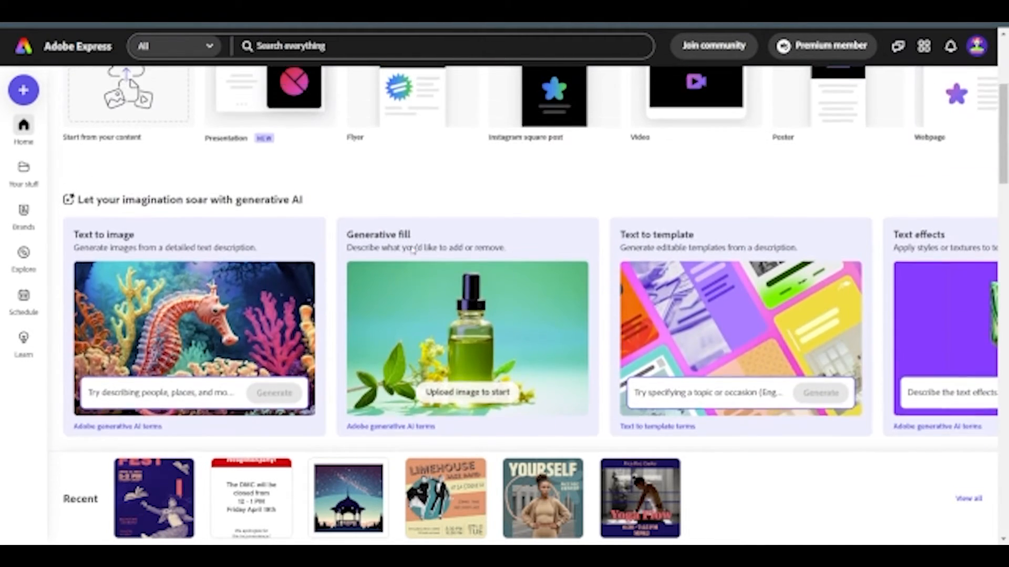
scroll(412, 250, up, 1)
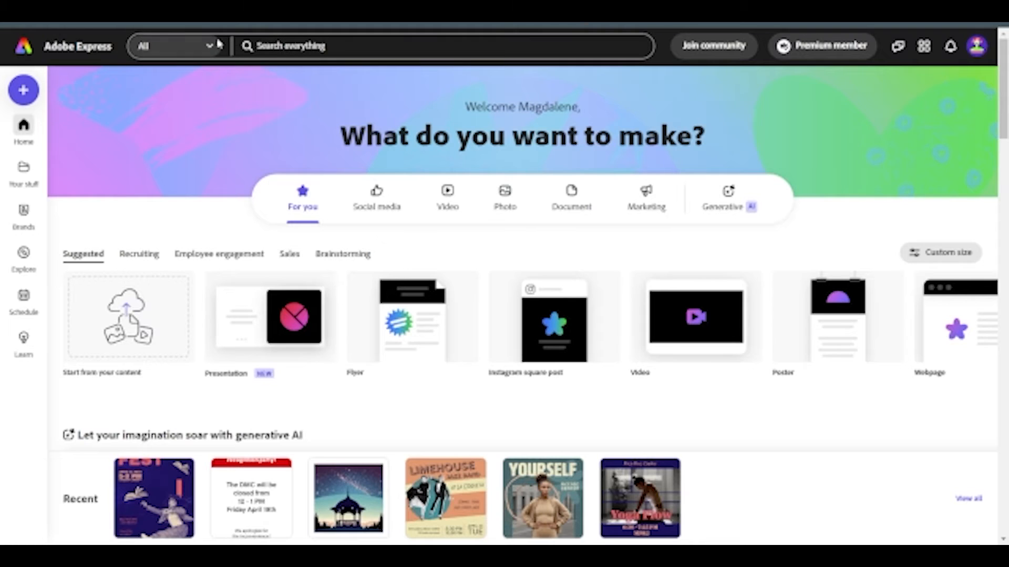
Limit the search to templates and run the previous search for "equestrian".
click(184, 53)
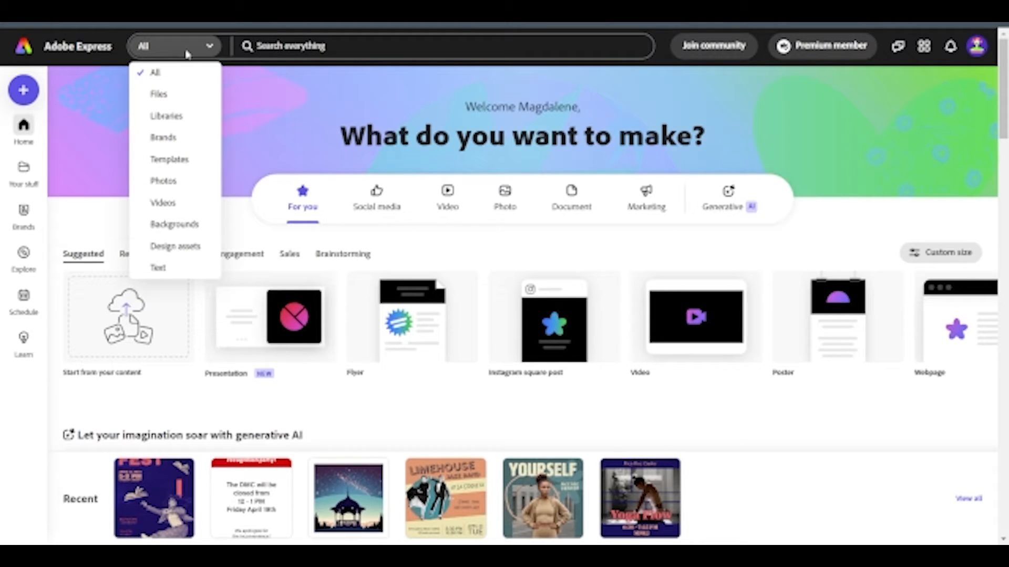
click(169, 158)
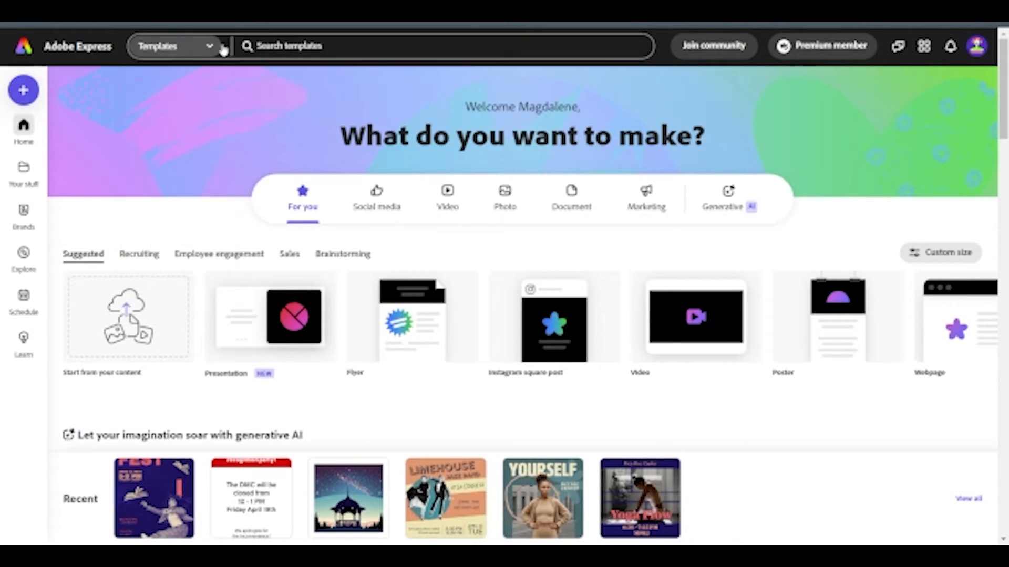
click(276, 46)
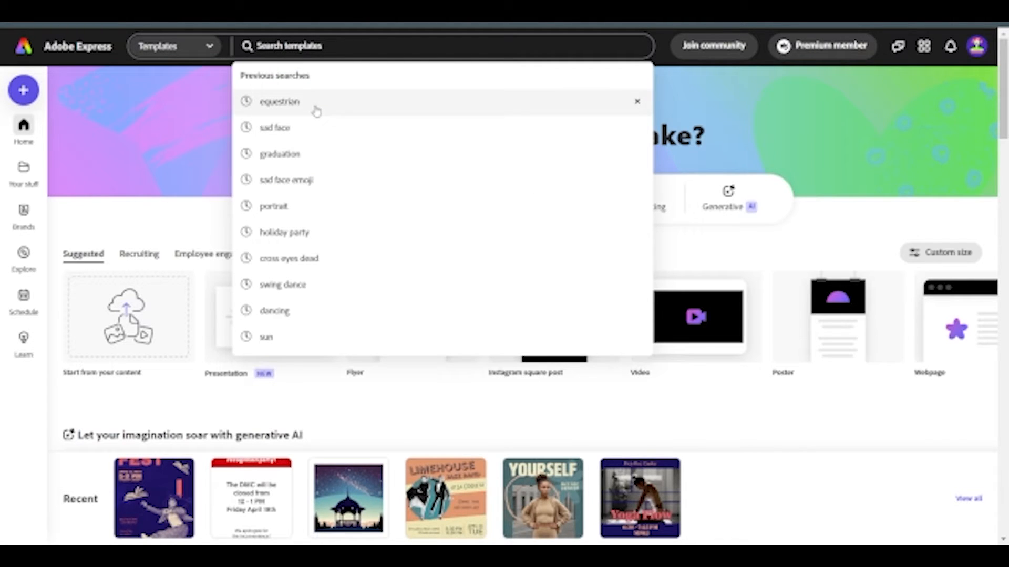
click(317, 109)
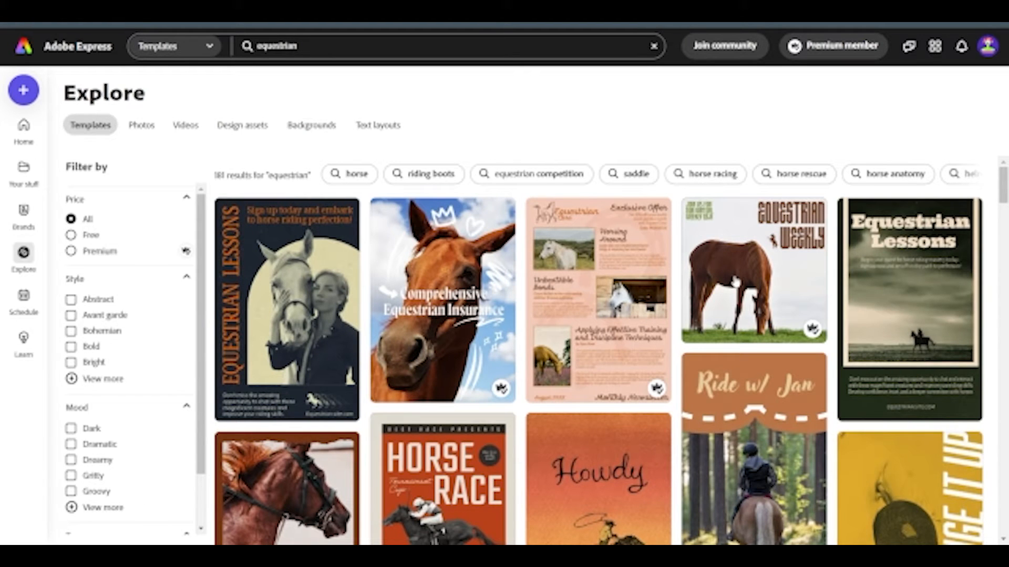
Find the Bright Red and White Horse Rides Poster template among the equestrian results and open it for customizing.
scroll(736, 284, down, 5)
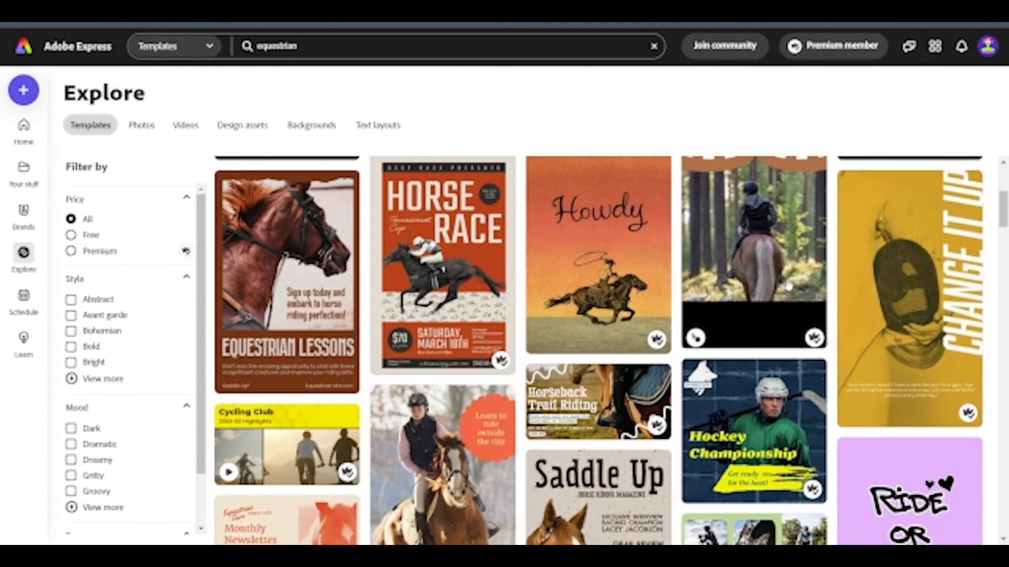
scroll(788, 286, down, 5)
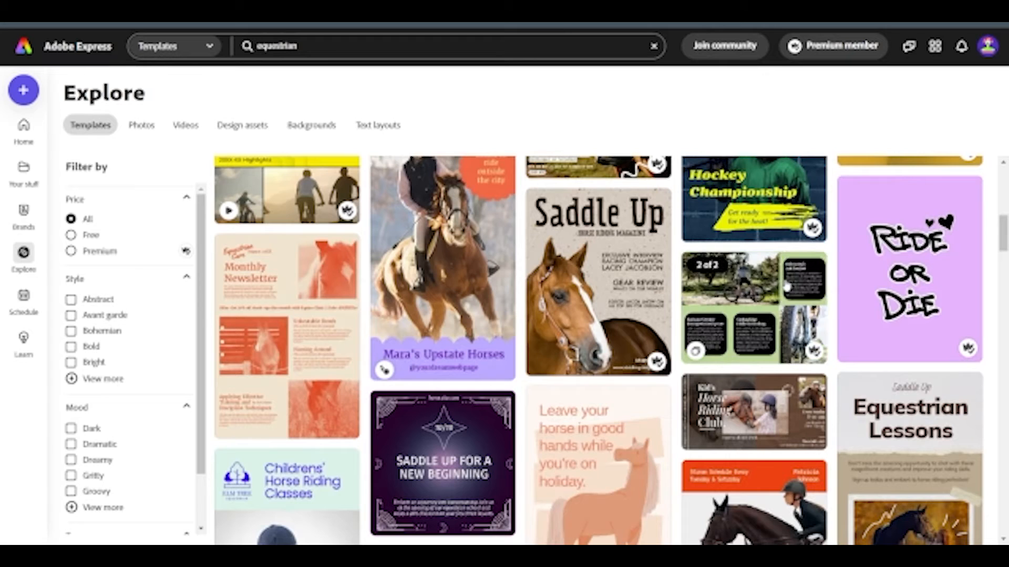
scroll(786, 286, down, 4)
scroll(787, 285, down, 7)
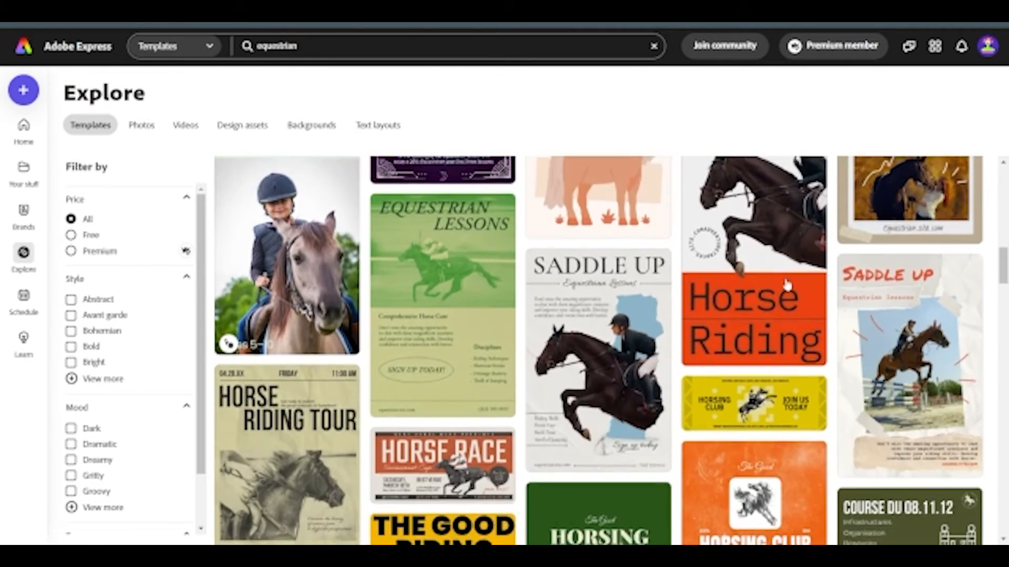
scroll(786, 285, down, 6)
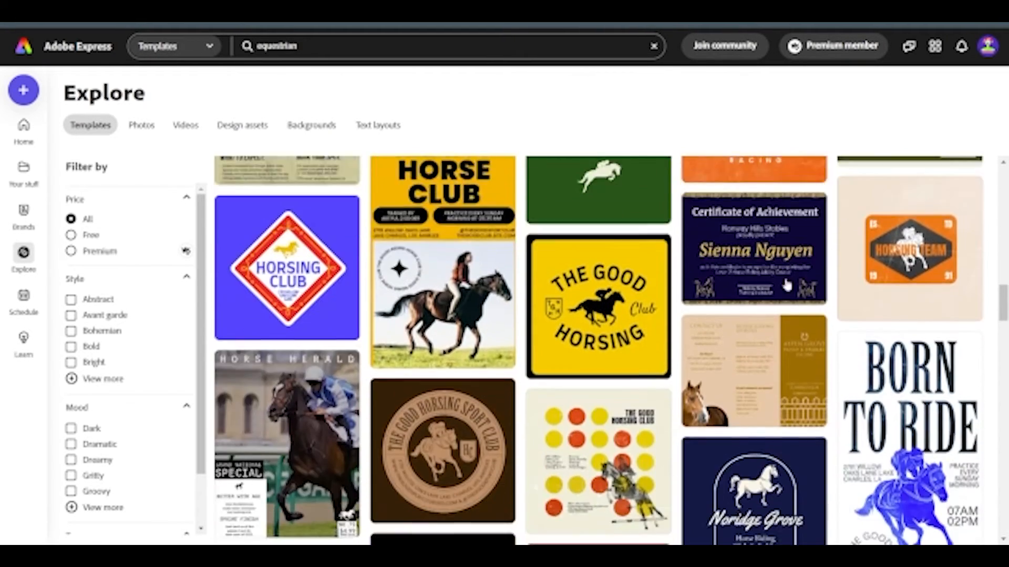
scroll(786, 285, down, 10)
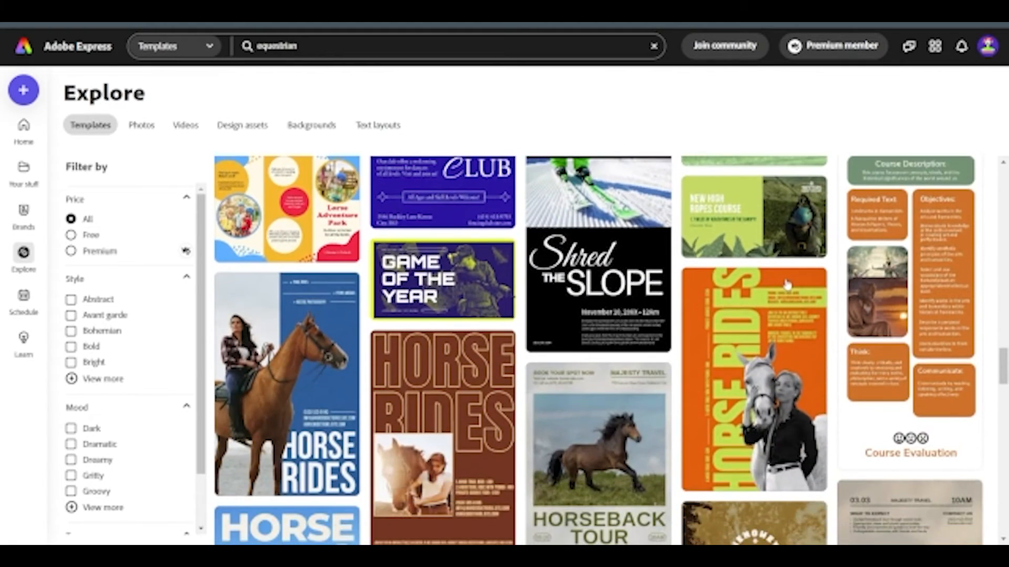
scroll(786, 285, down, 3)
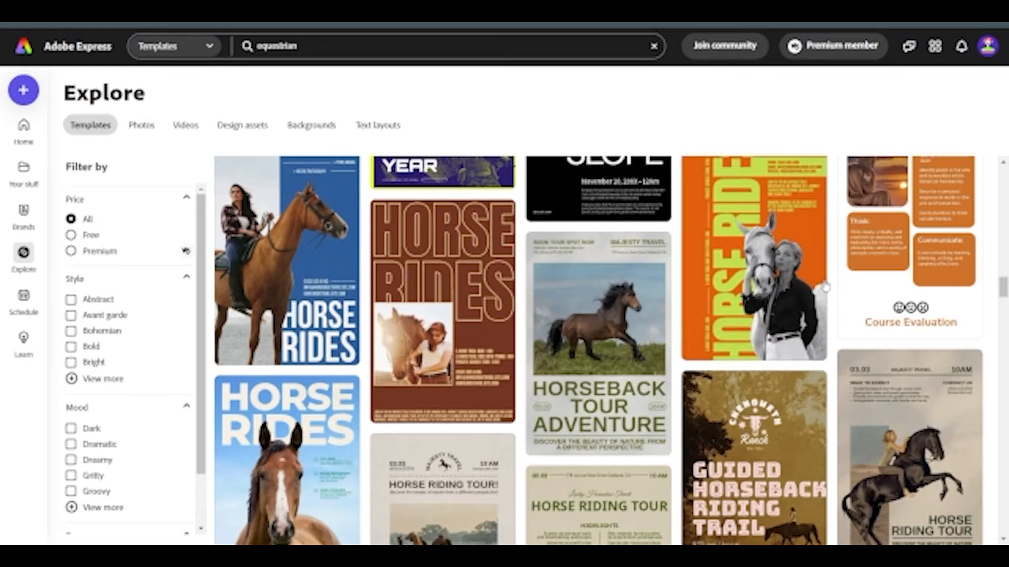
scroll(825, 287, down, 4)
scroll(824, 289, down, 4)
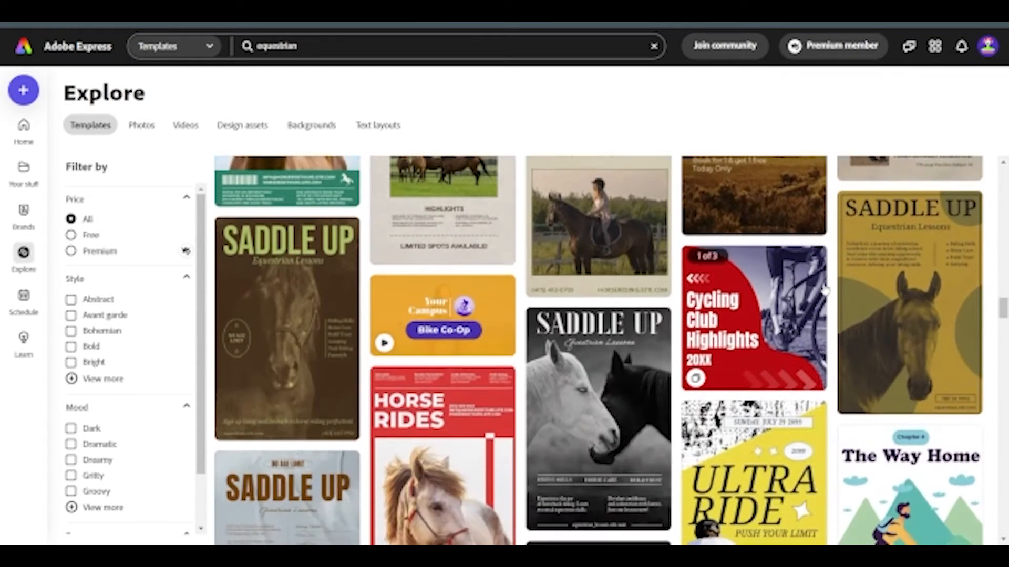
scroll(825, 290, down, 4)
scroll(825, 289, up, 2)
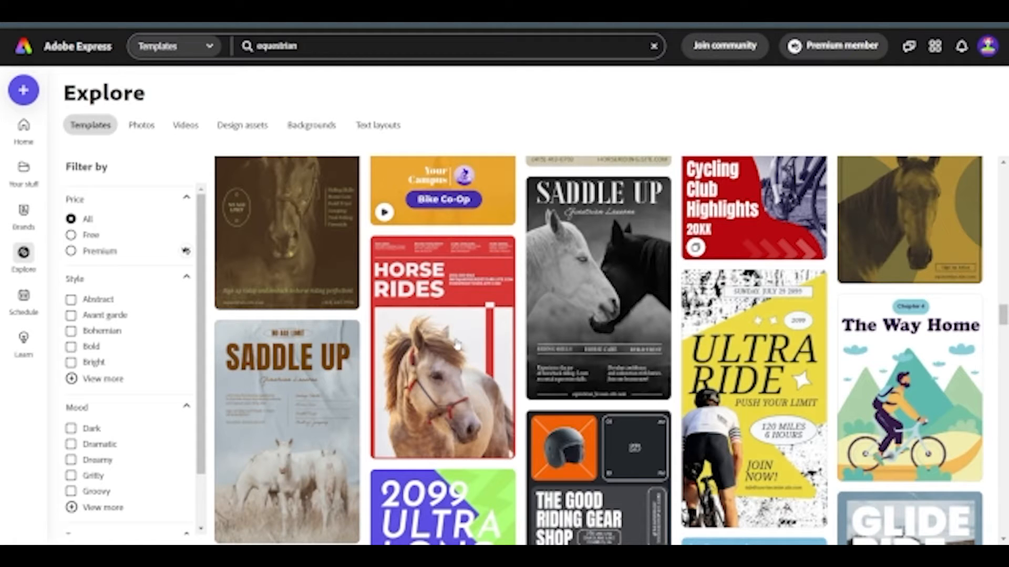
click(461, 316)
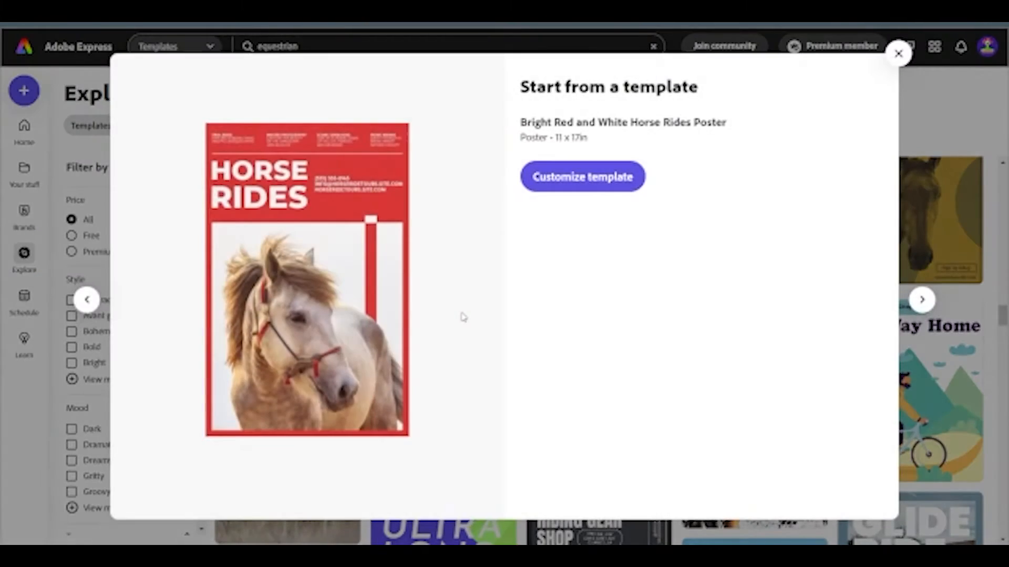
click(579, 180)
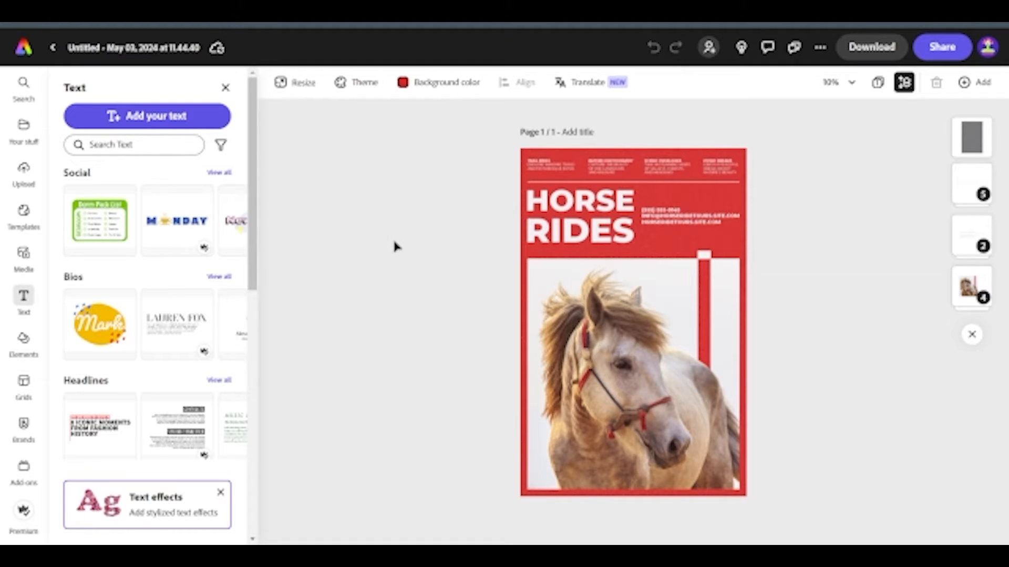
Review the recommended and social media sizes offered for resizing the poster, and close the Resize and Text panels.
click(299, 90)
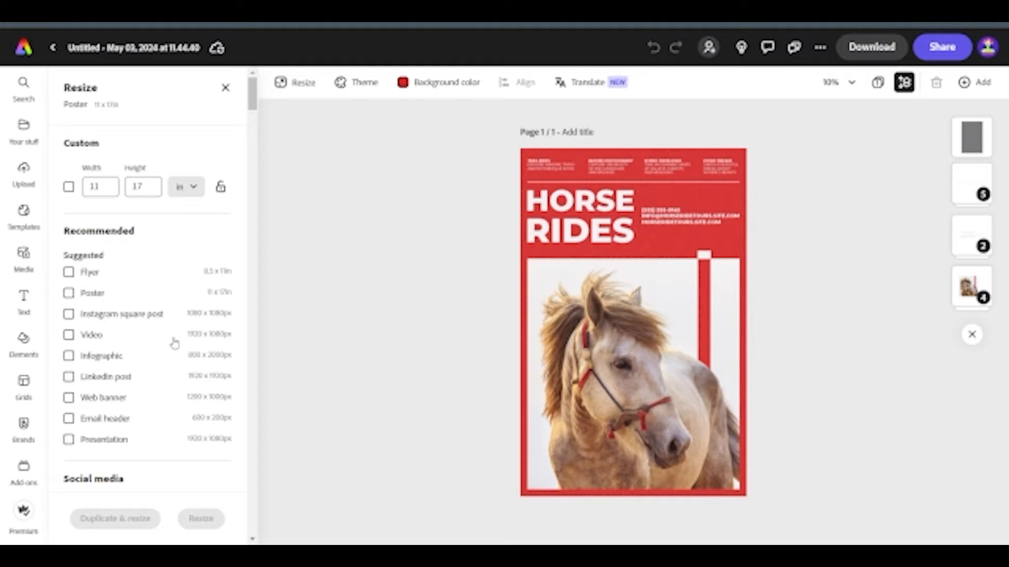
scroll(175, 343, down, 10)
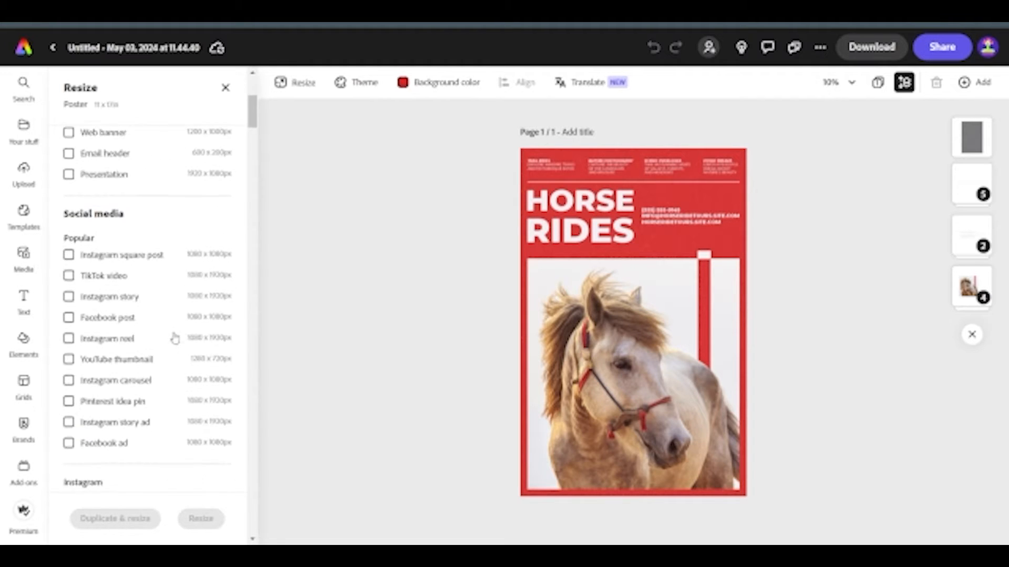
scroll(174, 337, down, 2)
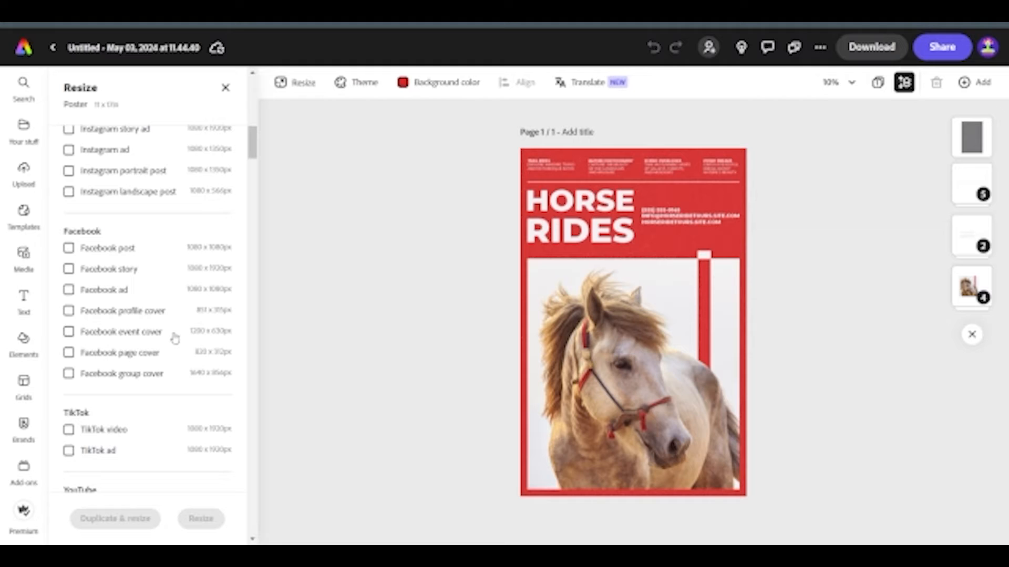
scroll(174, 337, up, 2)
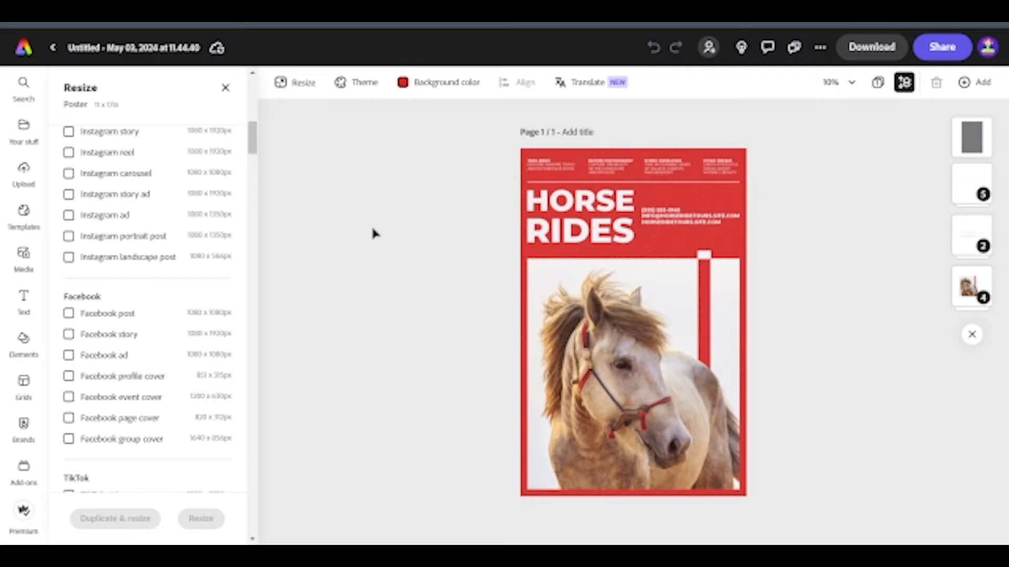
click(226, 87)
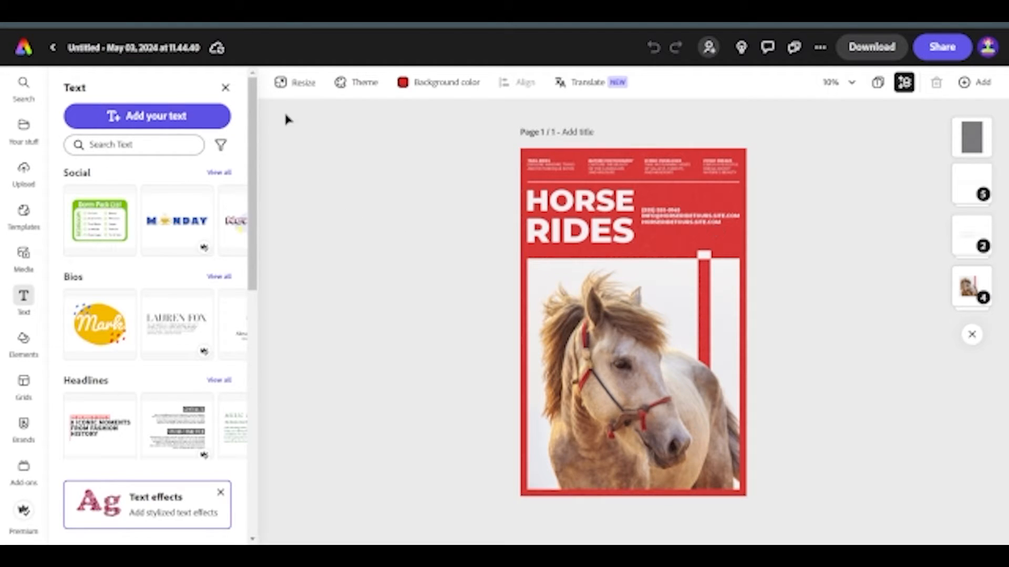
click(225, 87)
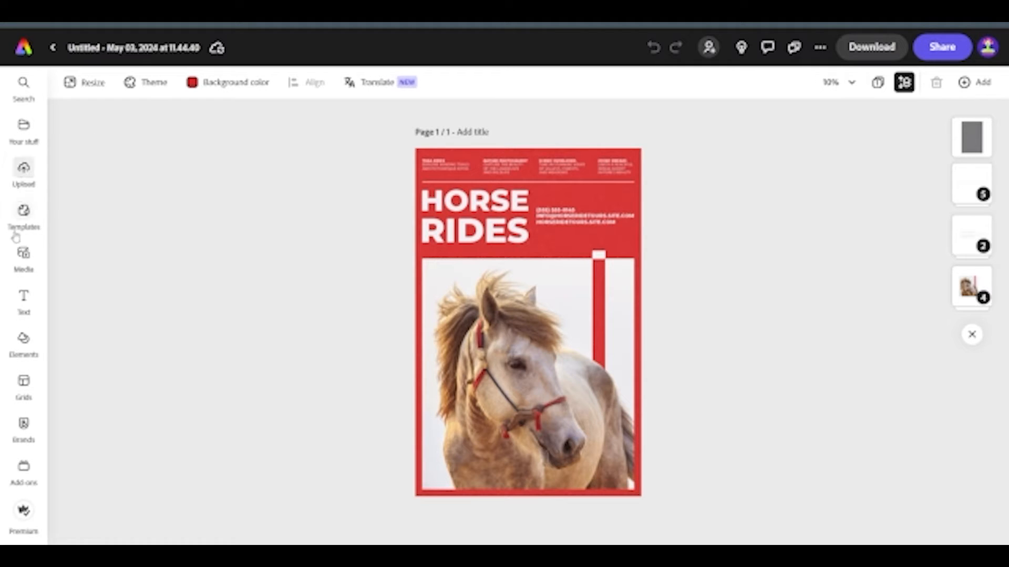
Look through the stock photos, the template categories and the ready-made text designs available for the poster.
click(24, 254)
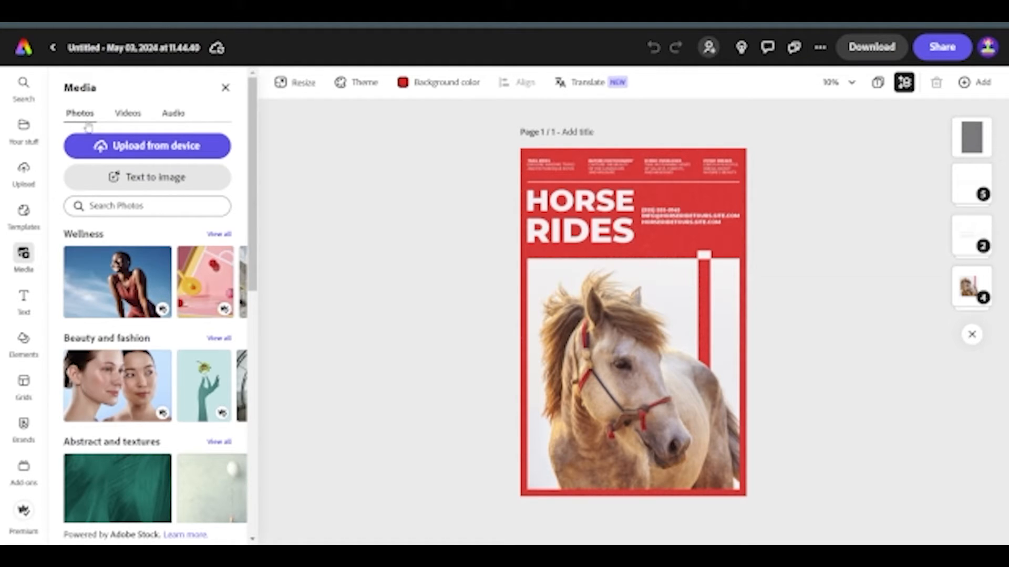
click(24, 220)
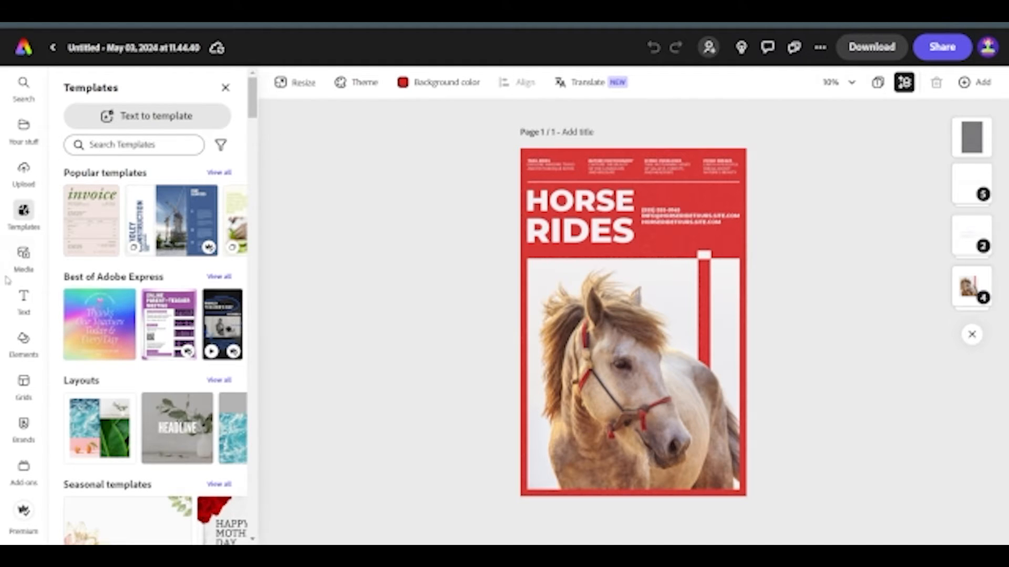
scroll(177, 275, down, 10)
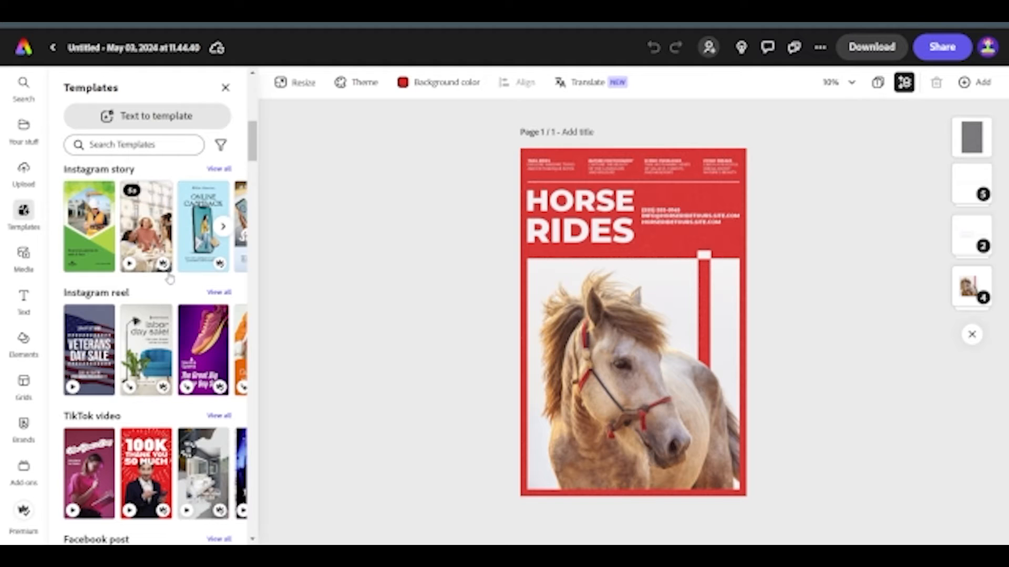
click(24, 298)
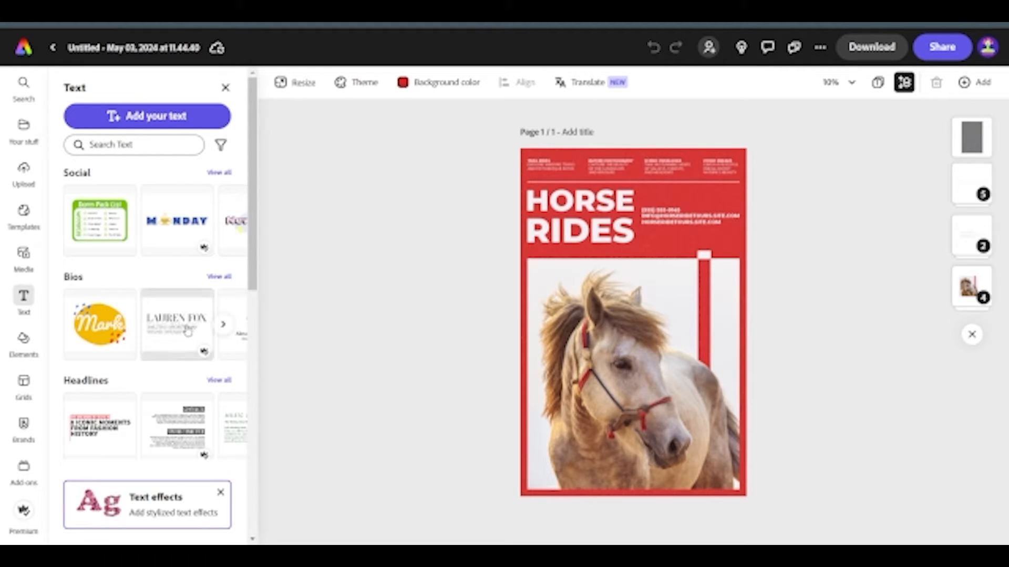
scroll(201, 298, down, 3)
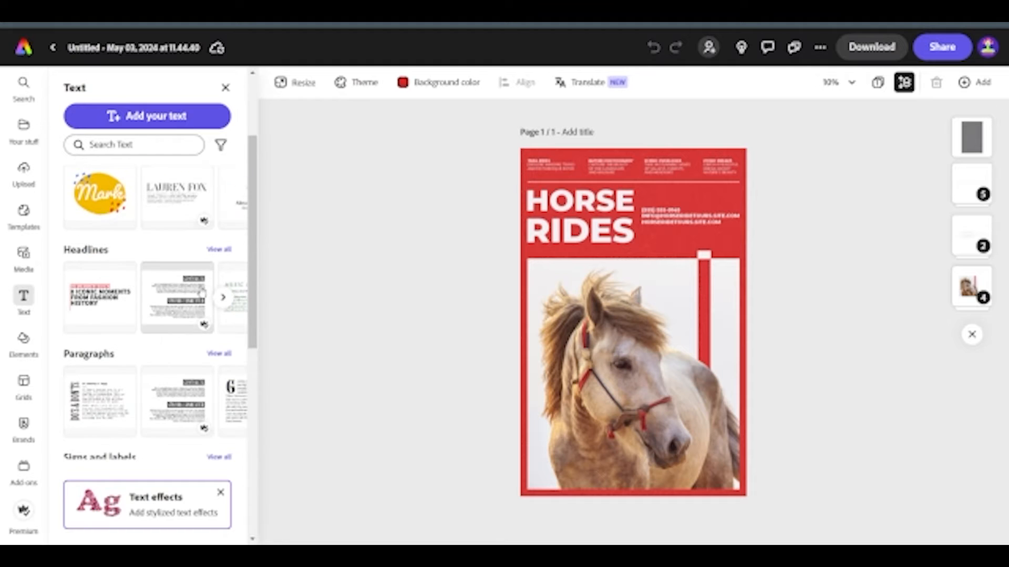
scroll(201, 294, down, 5)
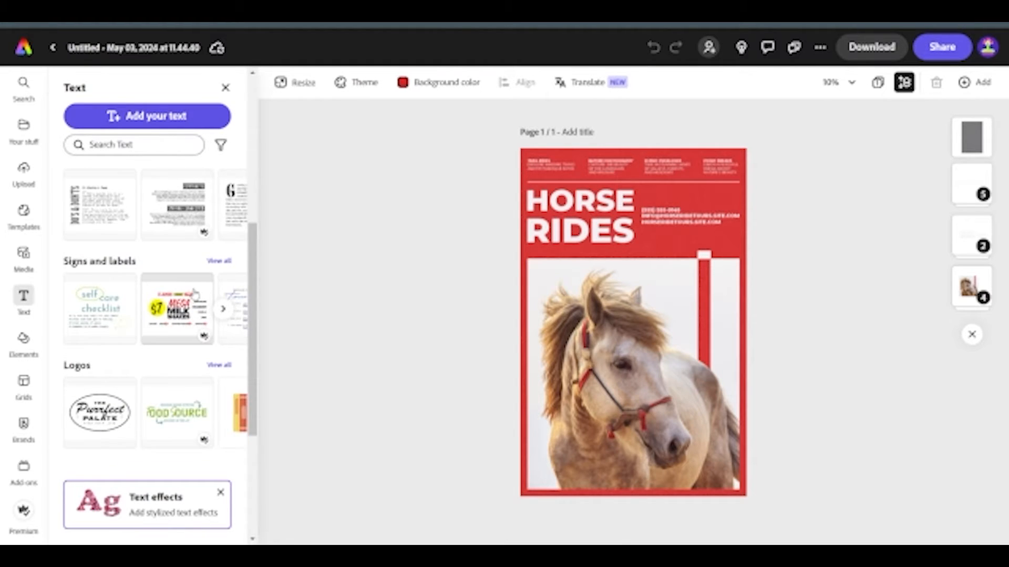
scroll(191, 300, down, 3)
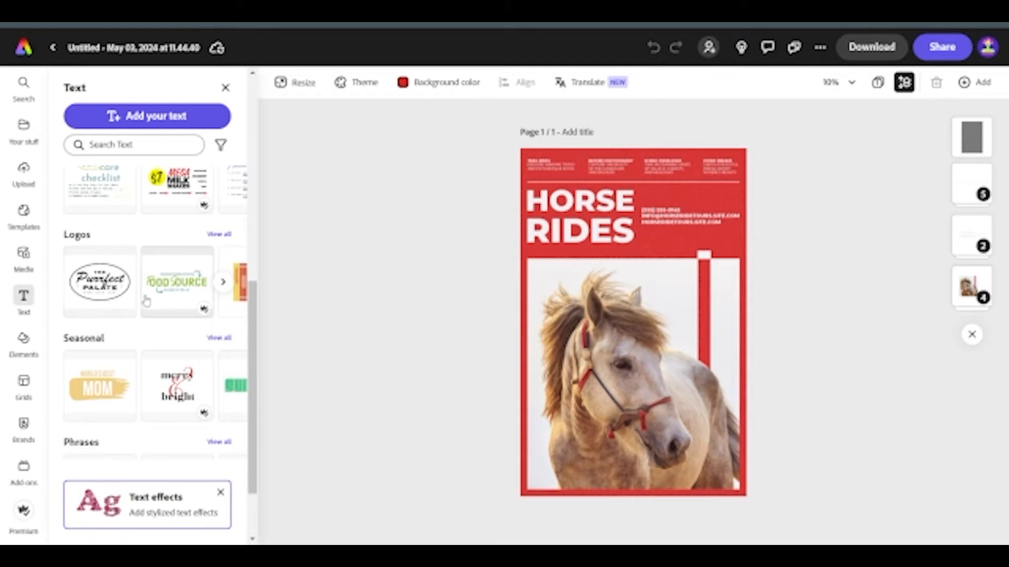
scroll(157, 299, down, 2)
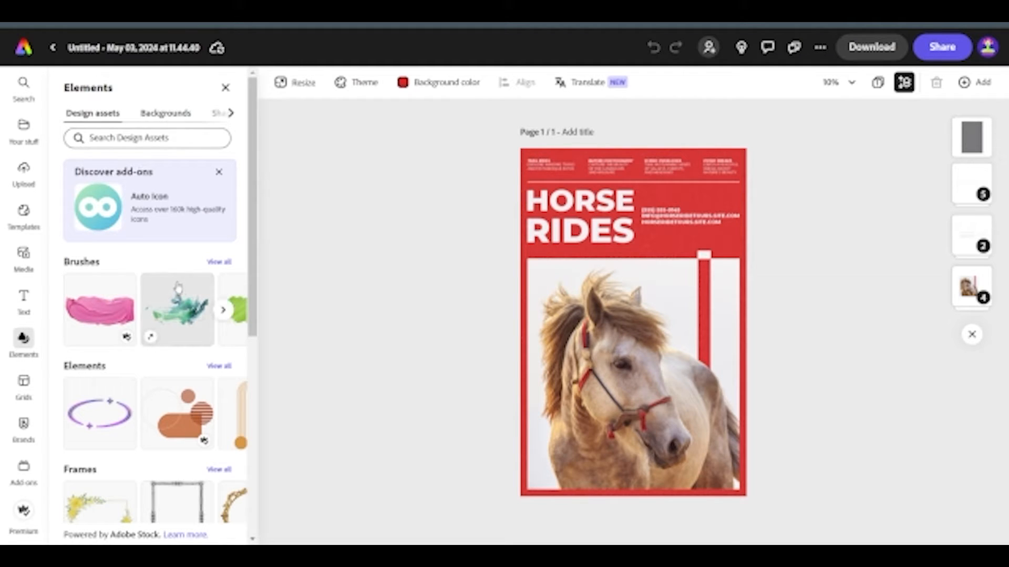
Examine the design assets among the elements, from brushes and frames to illustrations, overlays and textures.
scroll(179, 288, down, 2)
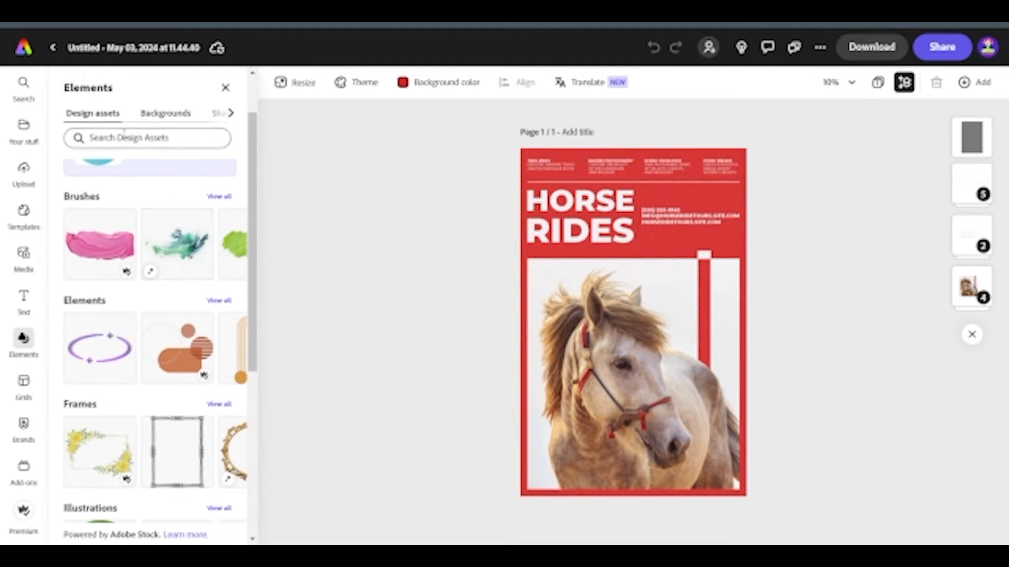
scroll(128, 259, down, 5)
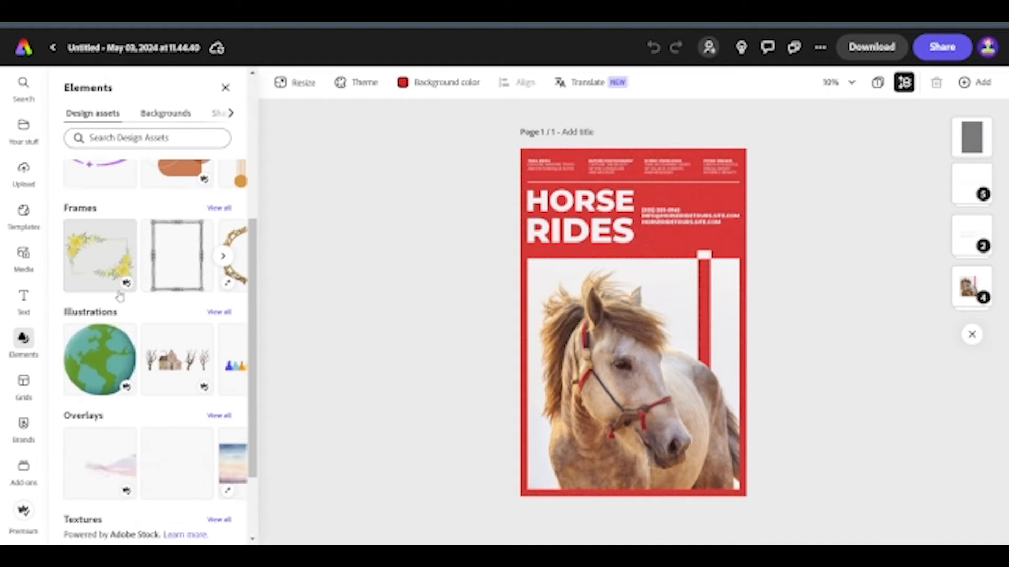
scroll(134, 299, down, 3)
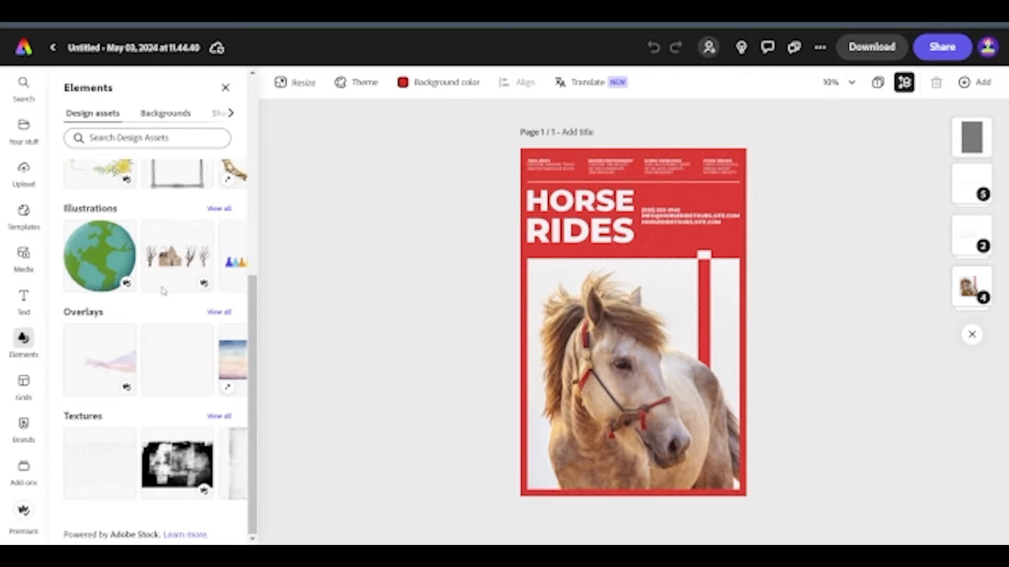
scroll(167, 278, up, 1)
scroll(166, 276, up, 3)
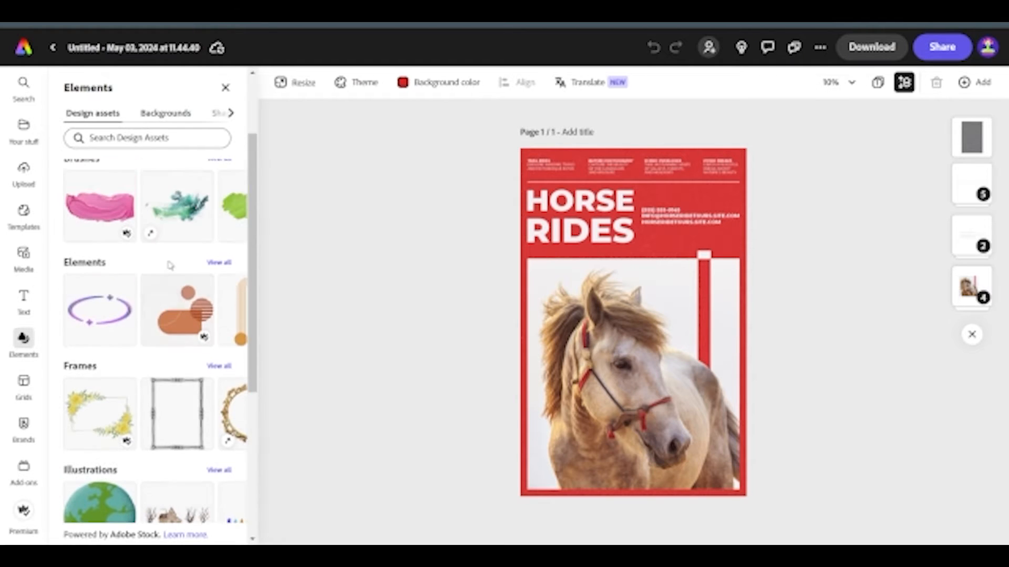
scroll(182, 215, up, 2)
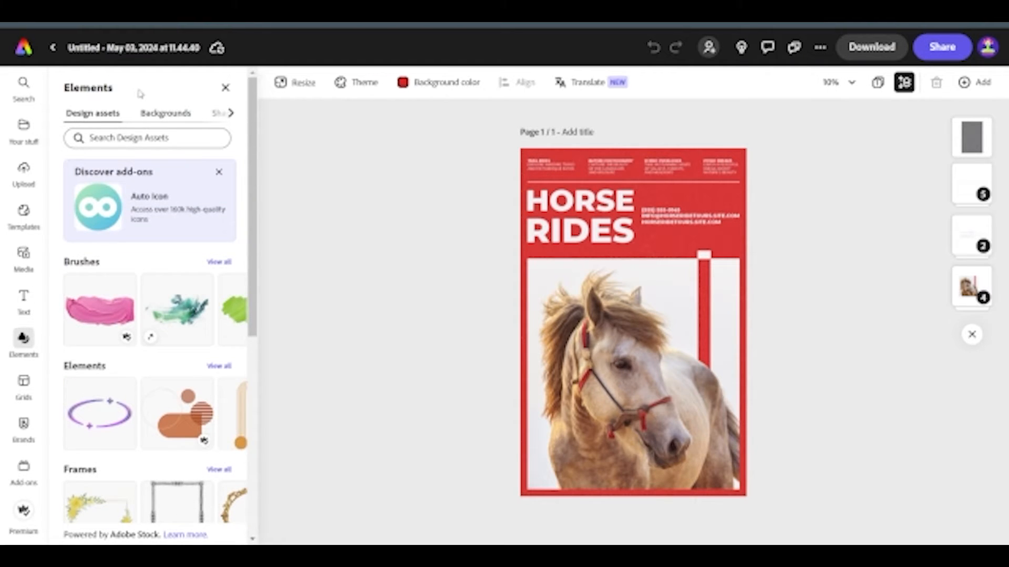
Try the first Beauty and fashion background on the poster, undo it and look over the other background categories.
click(163, 113)
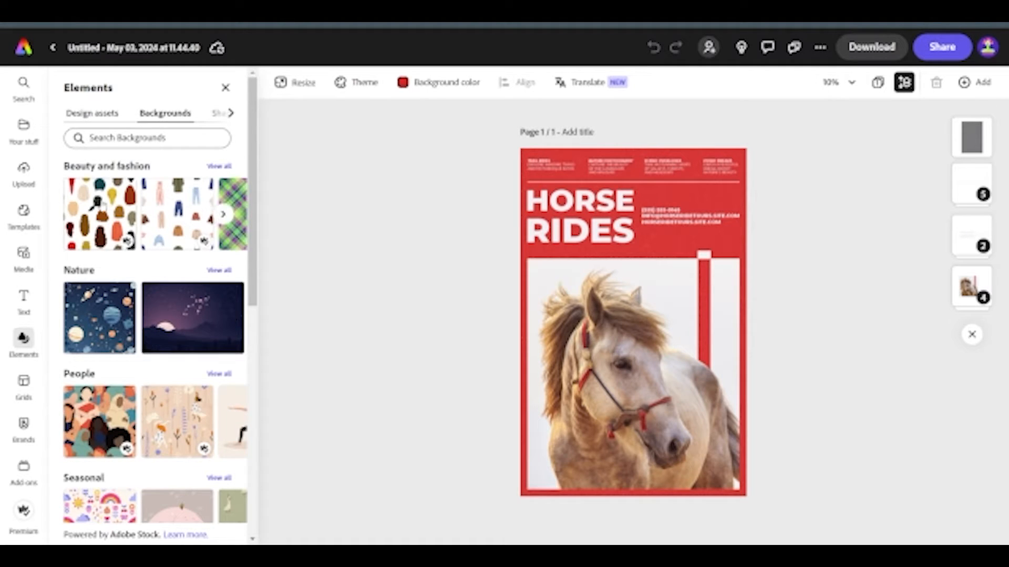
click(126, 228)
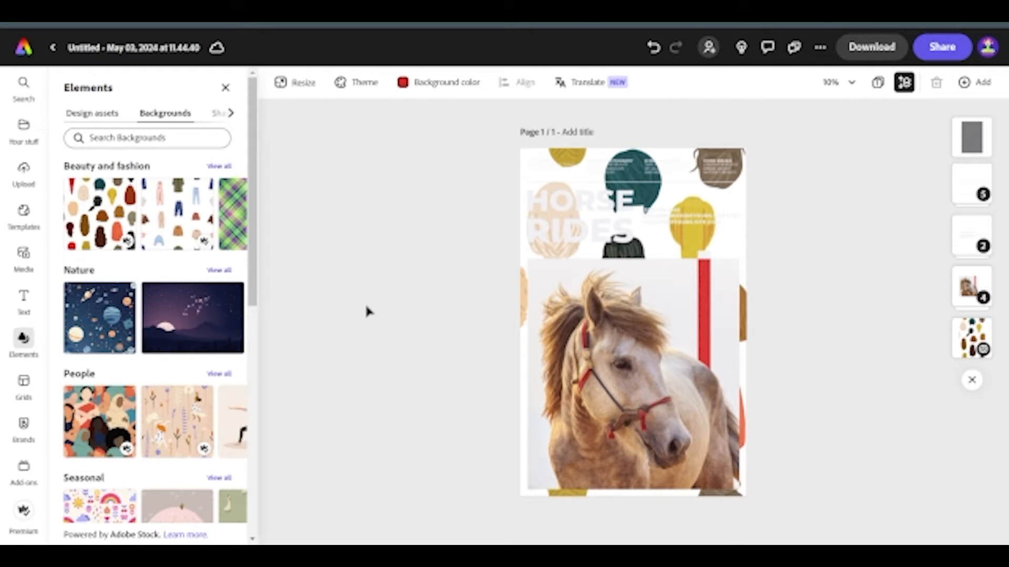
key(ctrl+z)
scroll(192, 304, down, 5)
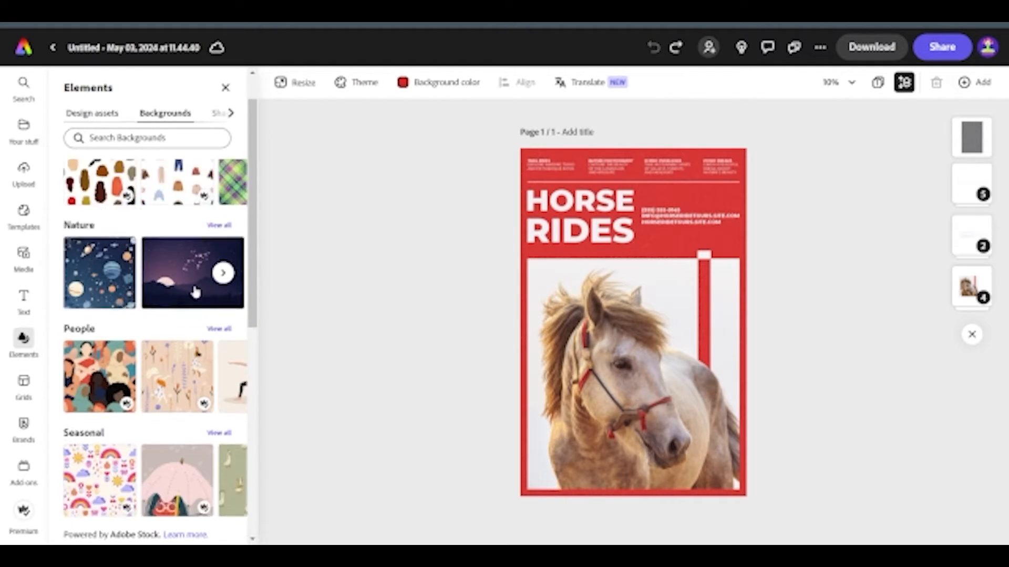
Examine the shape categories among the elements, including circles, rectangles, geometric shapes, hearts, and lines and arrows.
click(229, 114)
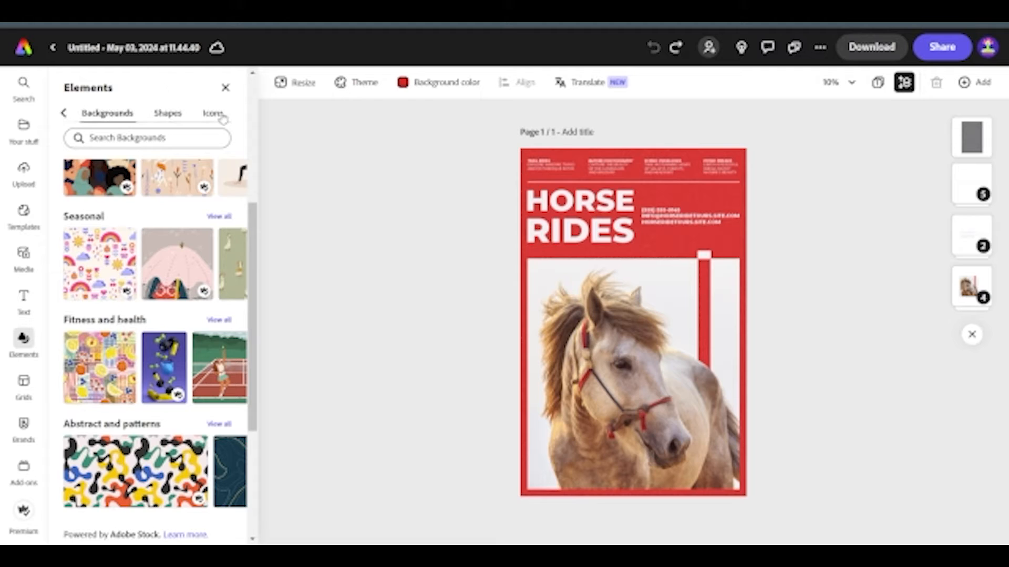
click(167, 114)
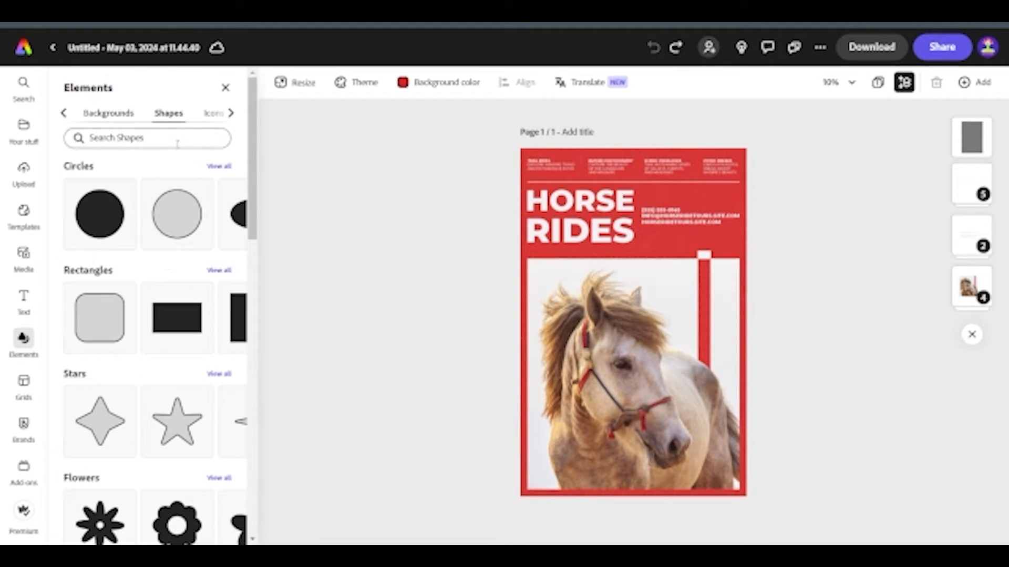
scroll(175, 301, down, 10)
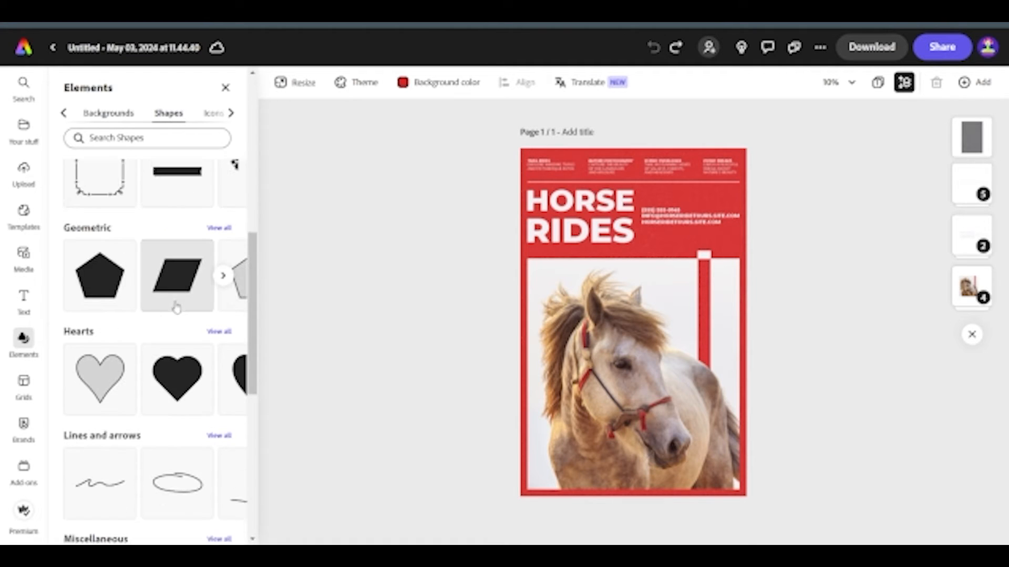
scroll(182, 311, up, 6)
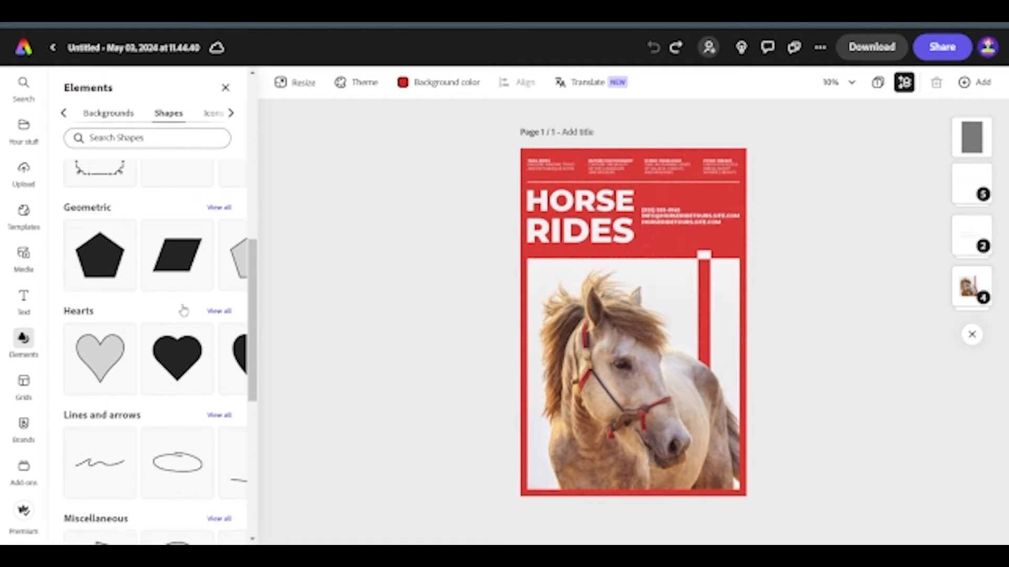
scroll(178, 323, down, 3)
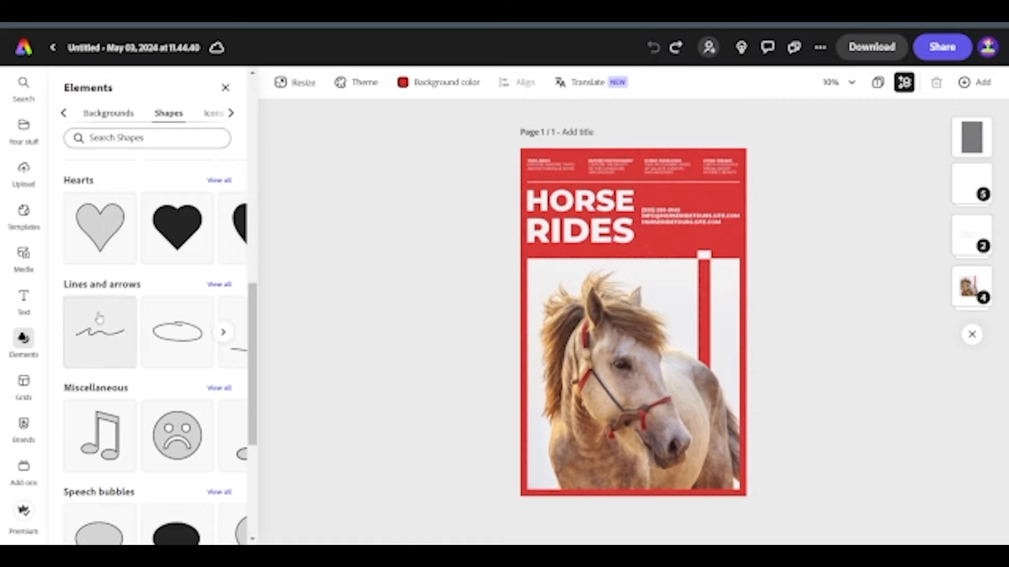
scroll(178, 292, up, 6)
scroll(191, 282, up, 7)
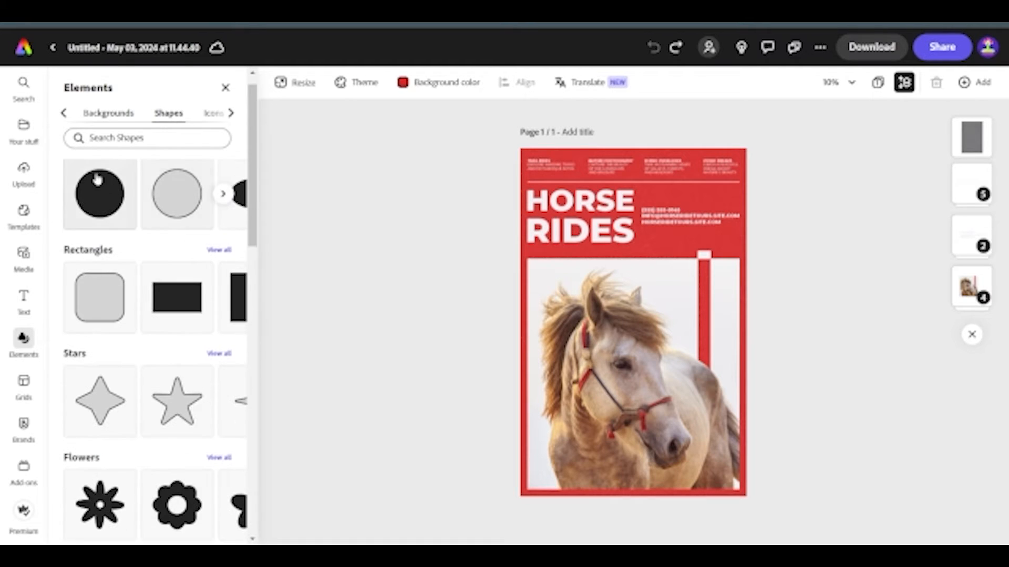
Examine the icon categories from plants and nature to sports, travel and technology, and close the elements library.
click(214, 114)
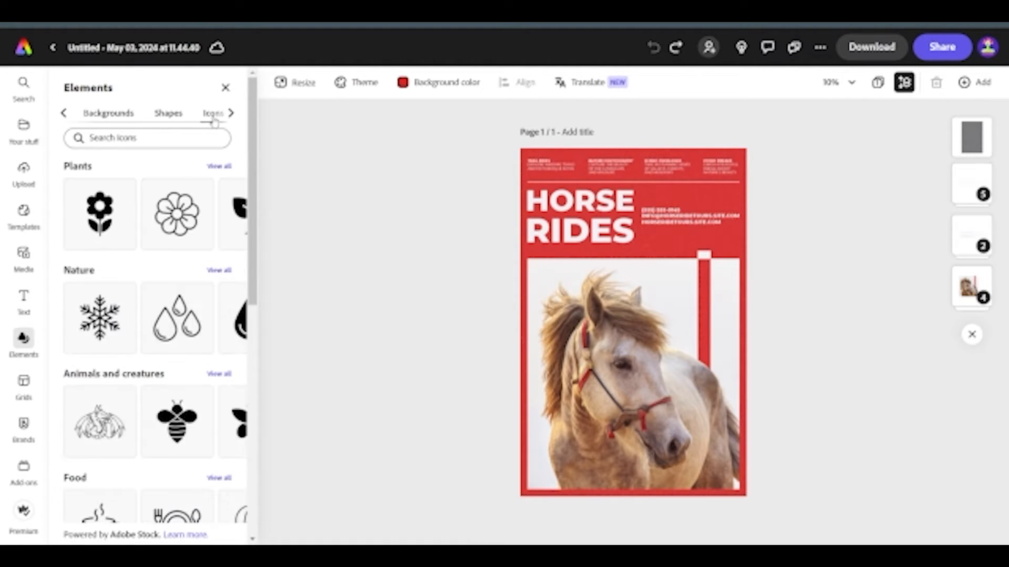
scroll(192, 272, down, 4)
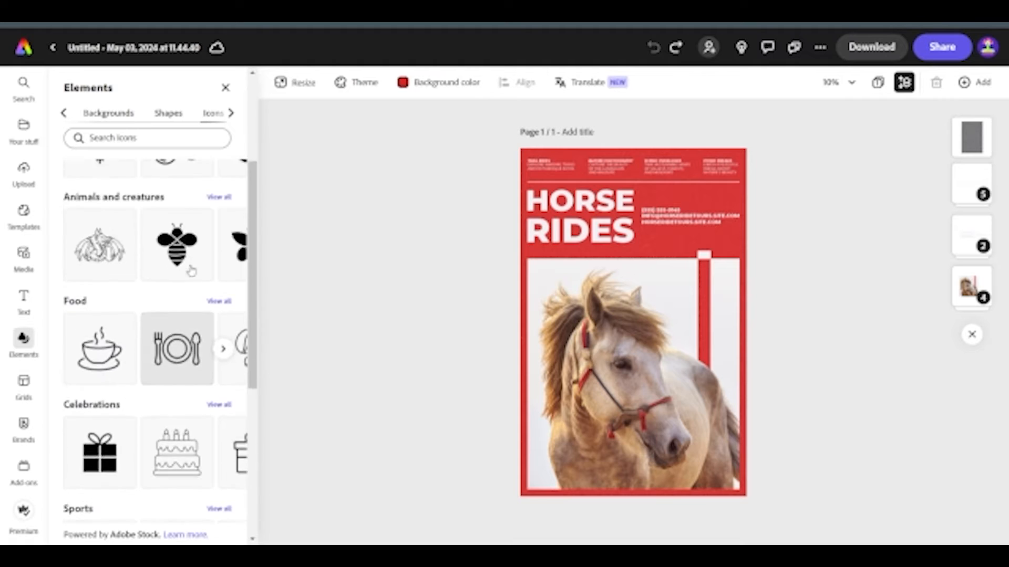
scroll(193, 270, up, 4)
scroll(196, 273, down, 9)
scroll(196, 273, down, 2)
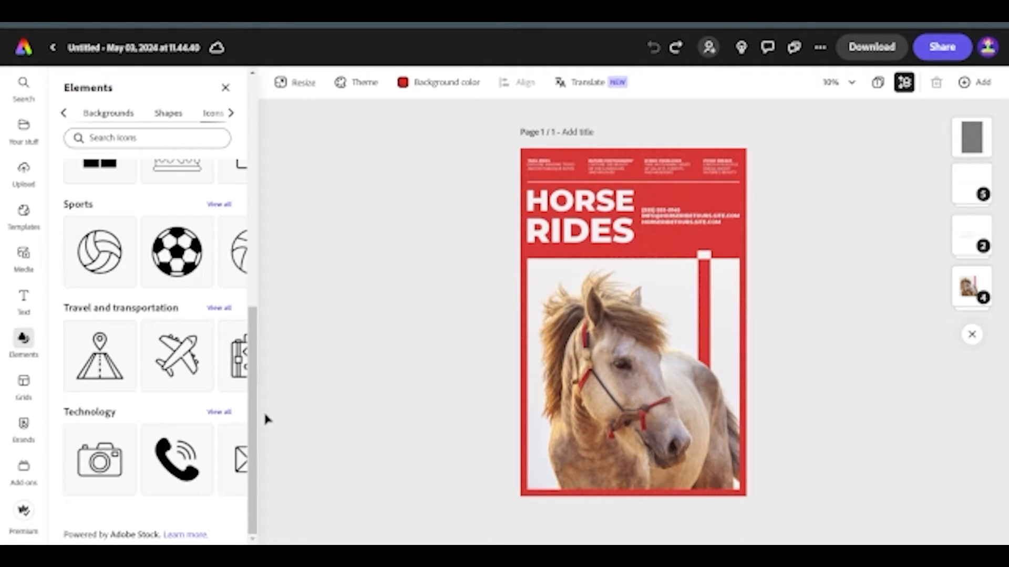
scroll(204, 280, up, 3)
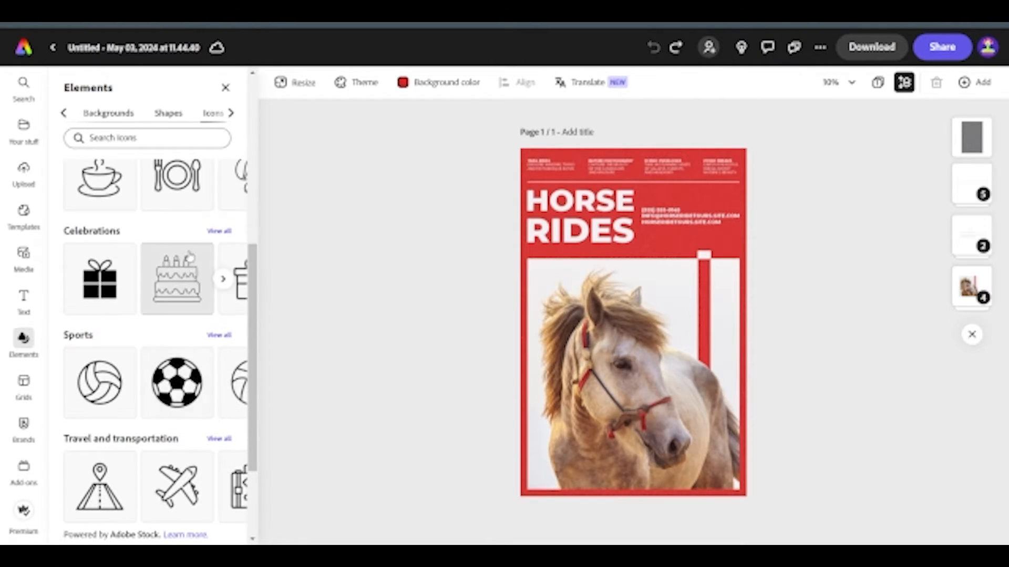
scroll(189, 252, up, 6)
click(231, 113)
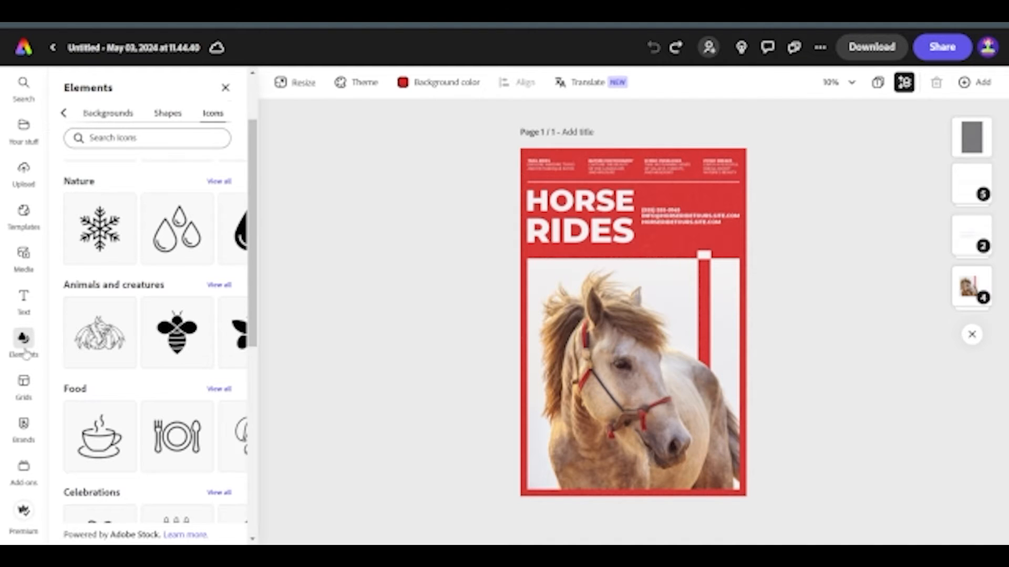
click(226, 88)
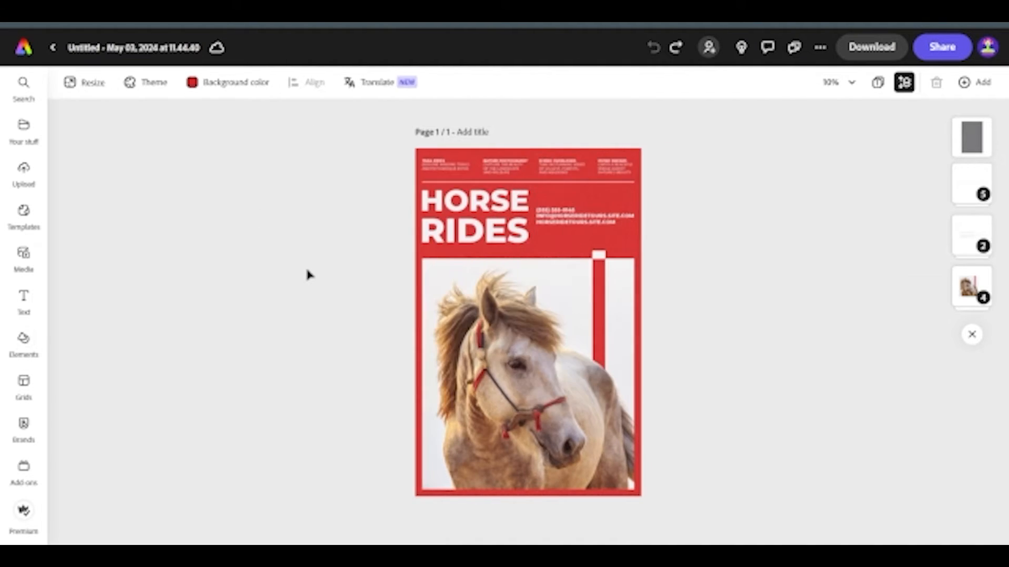
Reopen the elements library and review its backgrounds, design assets and shapes once more.
click(24, 341)
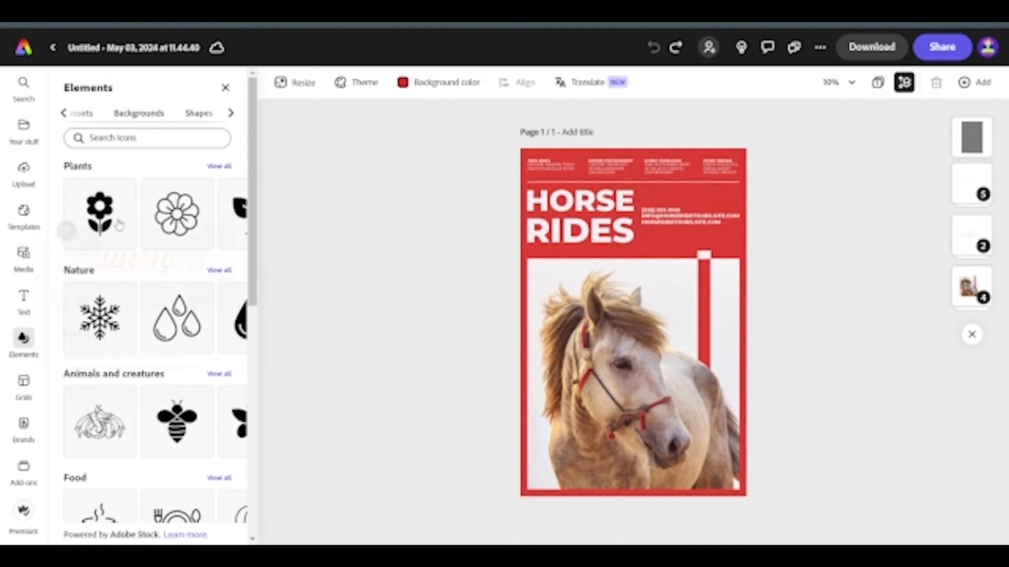
click(162, 113)
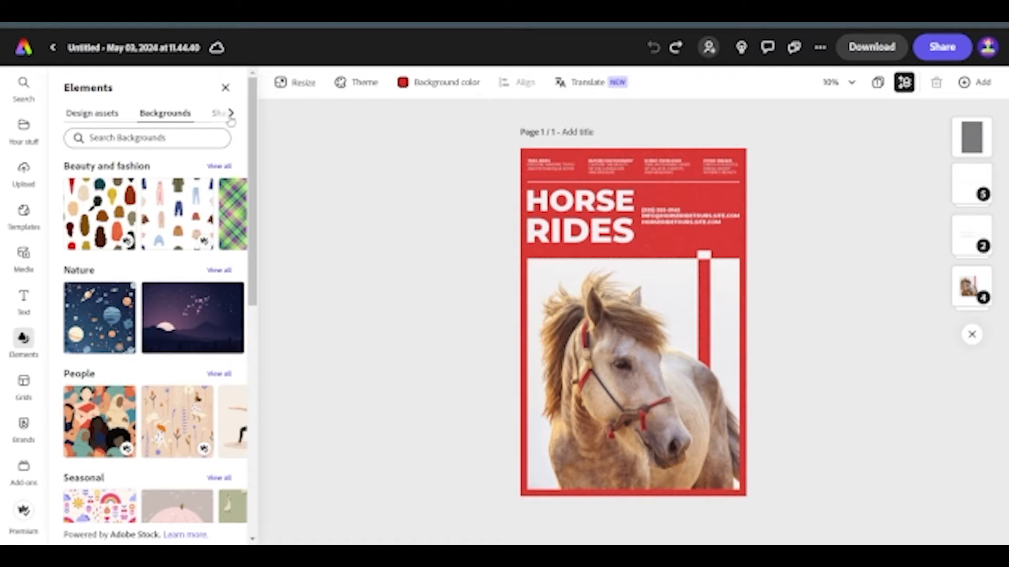
click(103, 119)
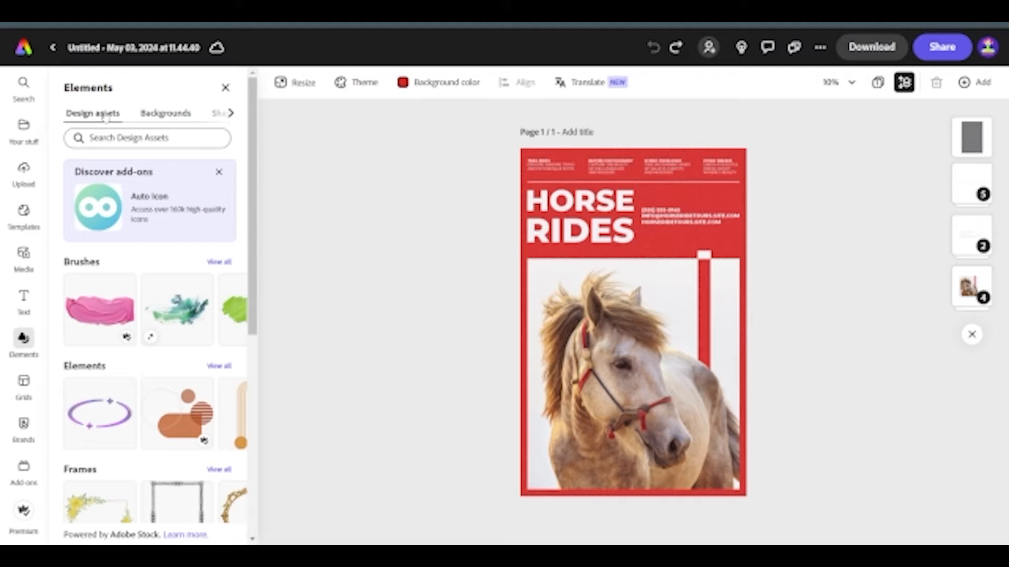
click(230, 112)
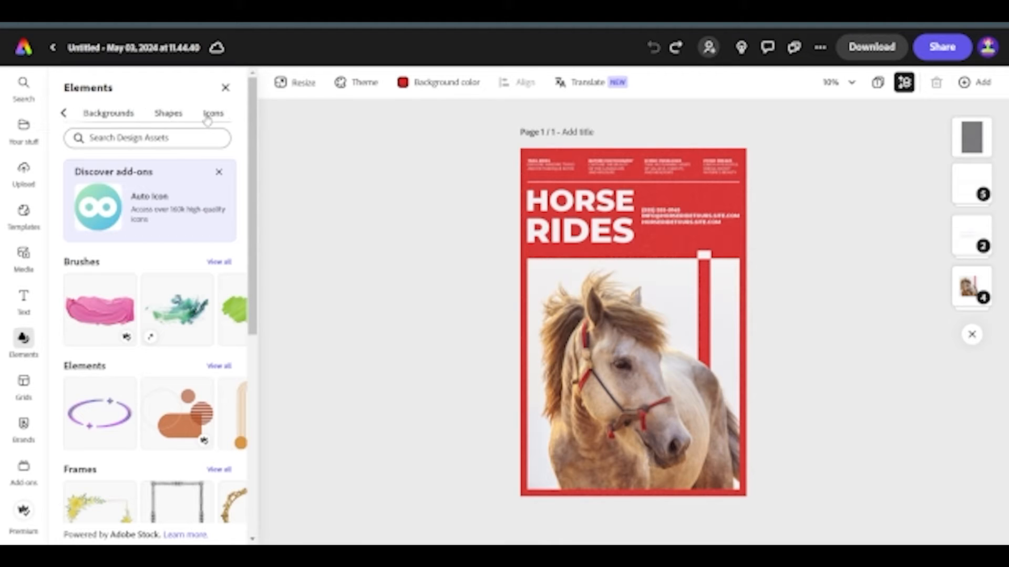
click(167, 115)
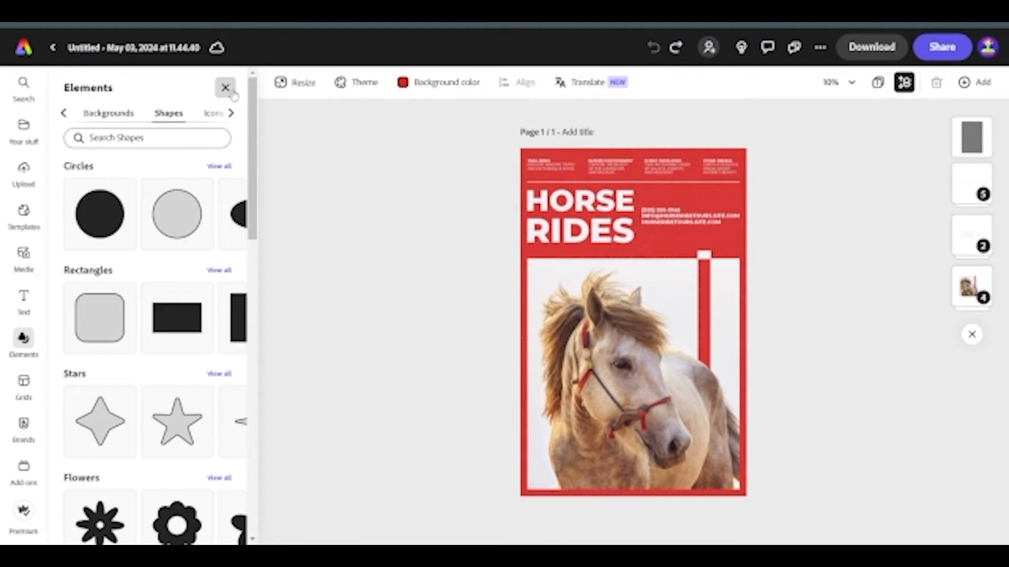
click(225, 88)
click(26, 351)
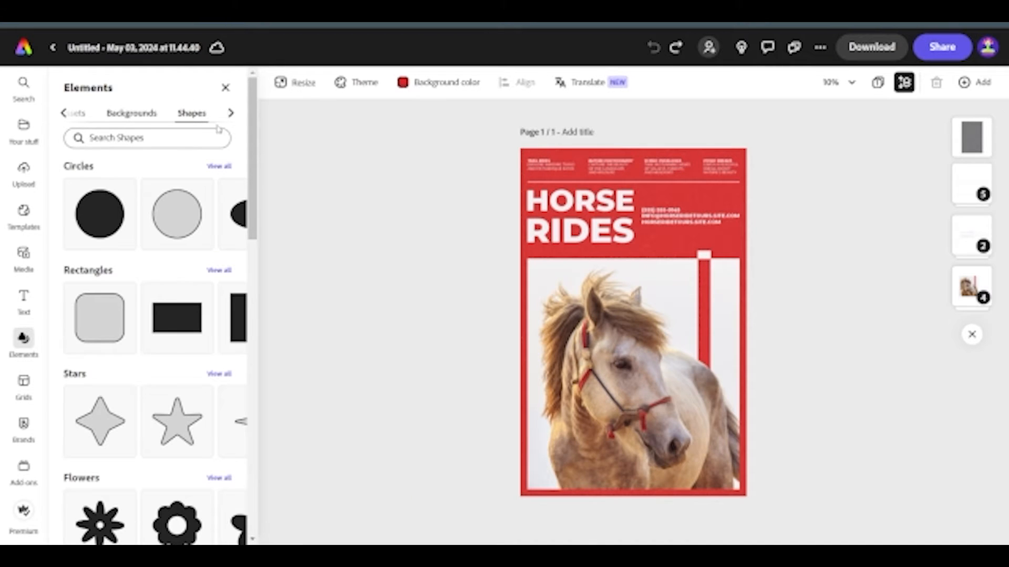
click(63, 113)
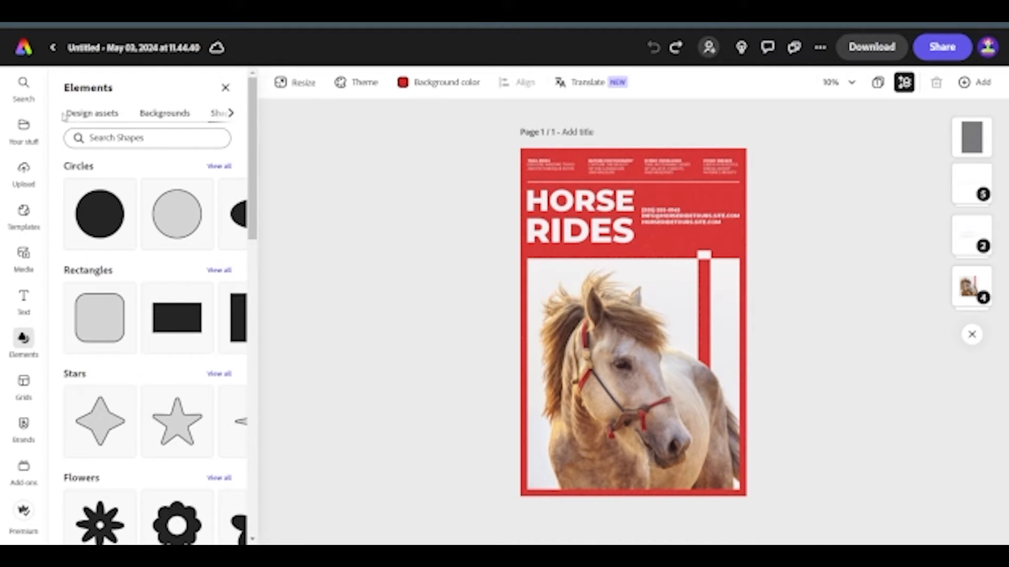
Revisit the design assets, backgrounds and shapes in the elements library and close it.
click(102, 115)
click(165, 115)
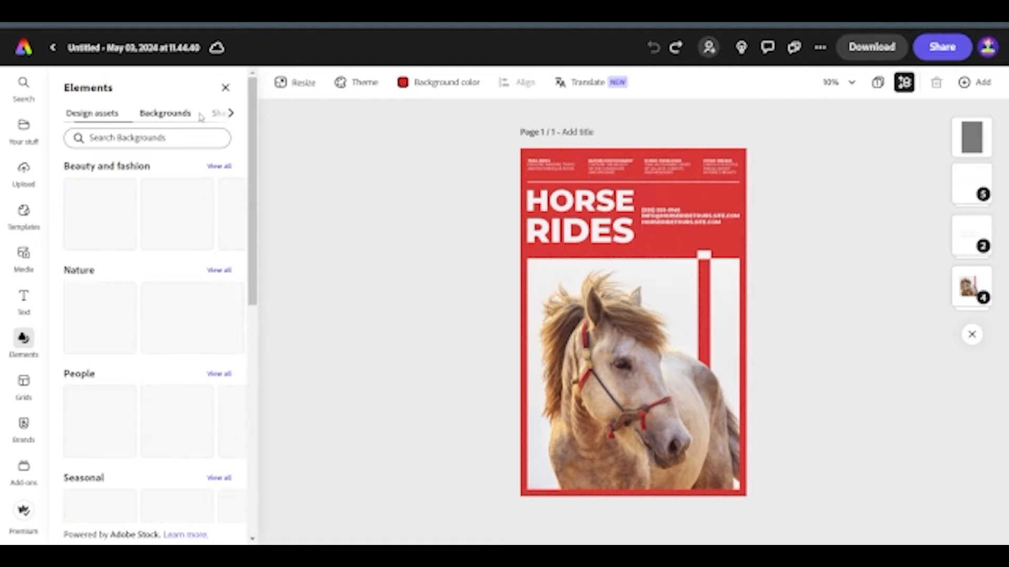
click(216, 114)
click(231, 114)
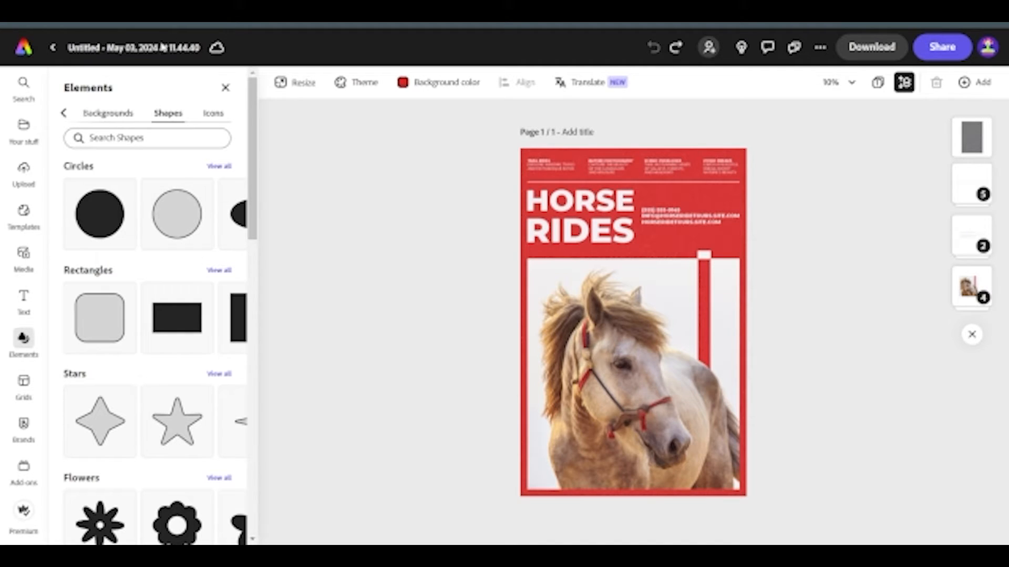
click(63, 114)
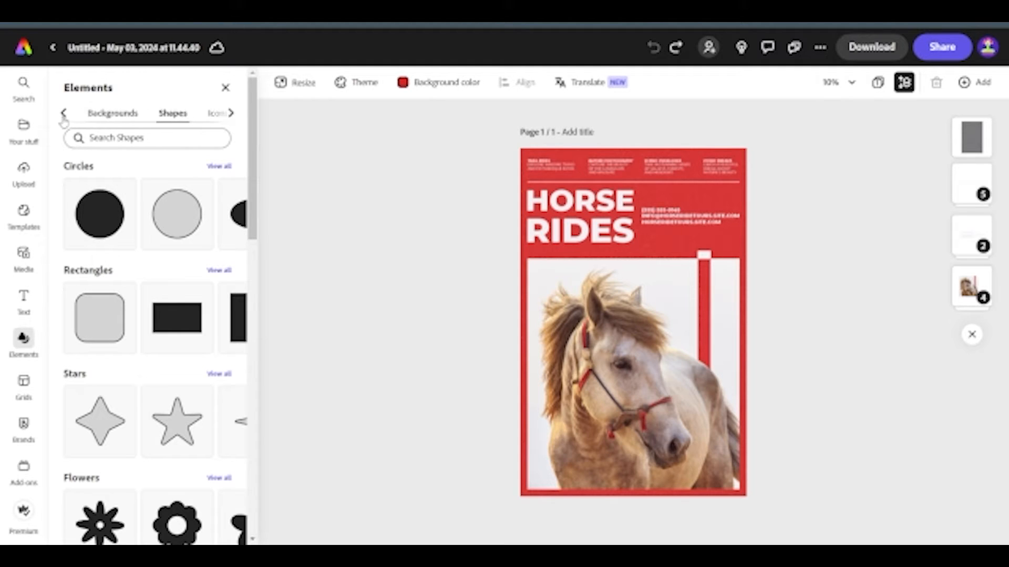
click(63, 113)
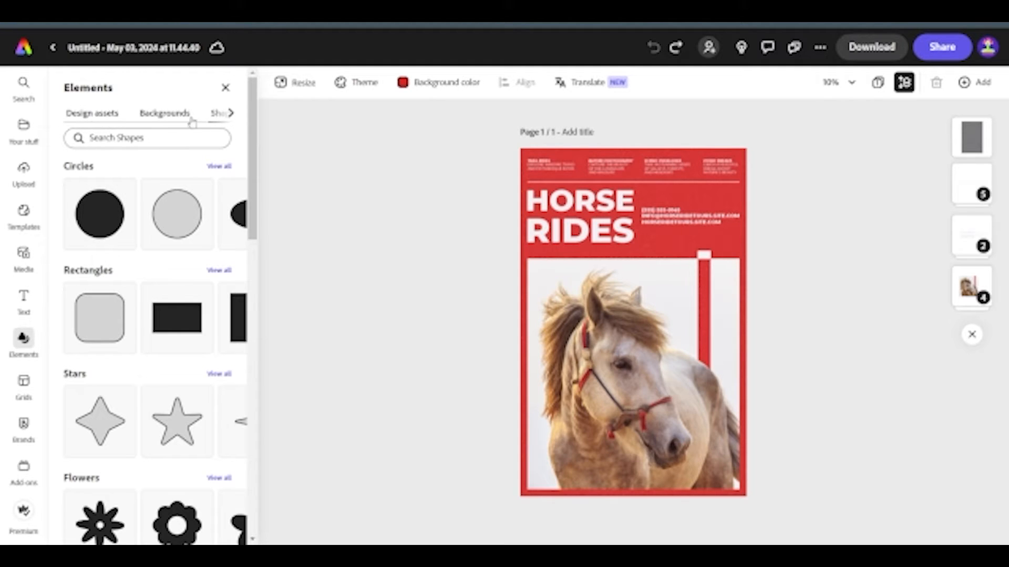
click(225, 87)
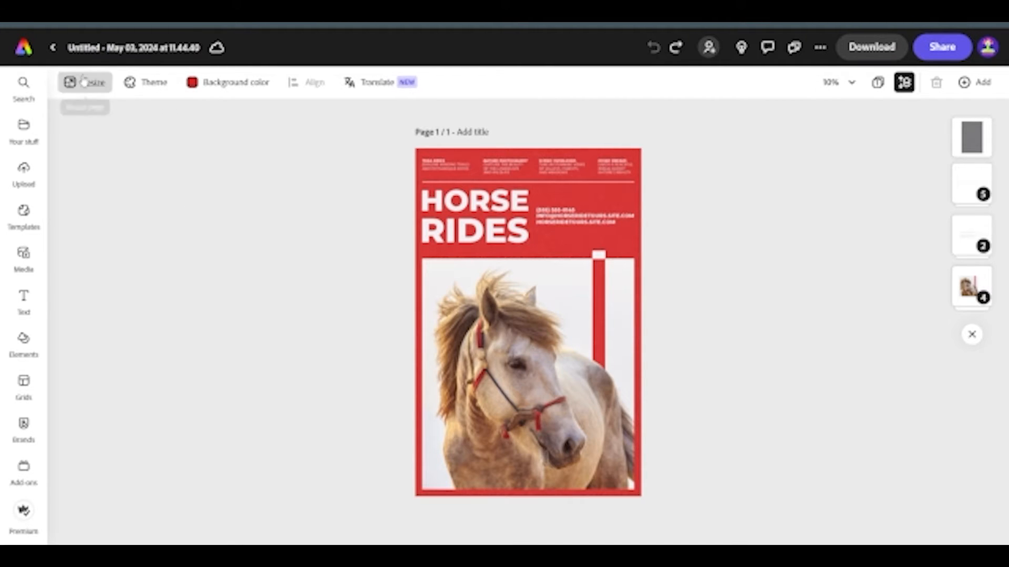
Open the color themes and look over the library, Bold, Classic and Professional palettes.
click(152, 93)
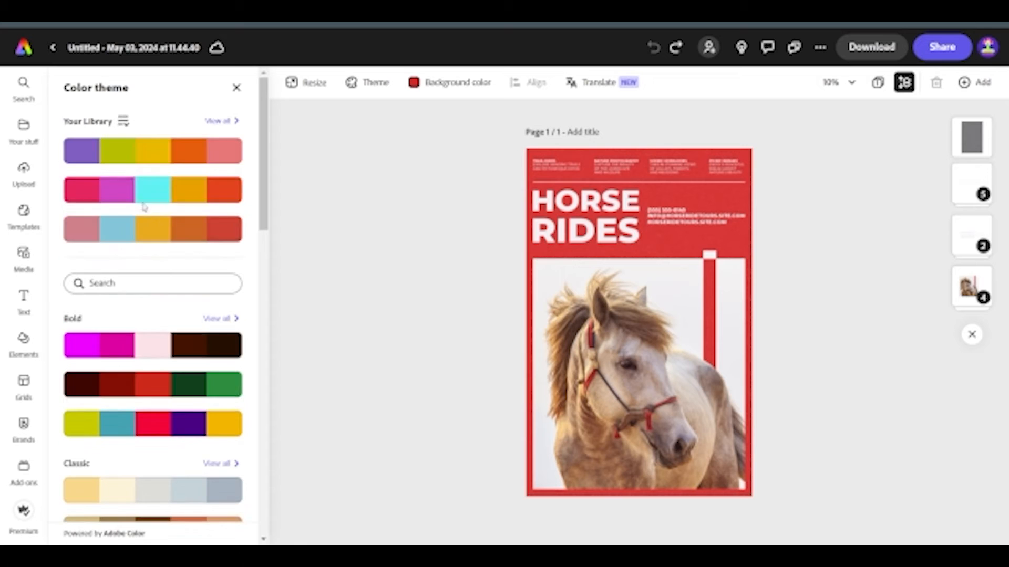
scroll(219, 365, down, 3)
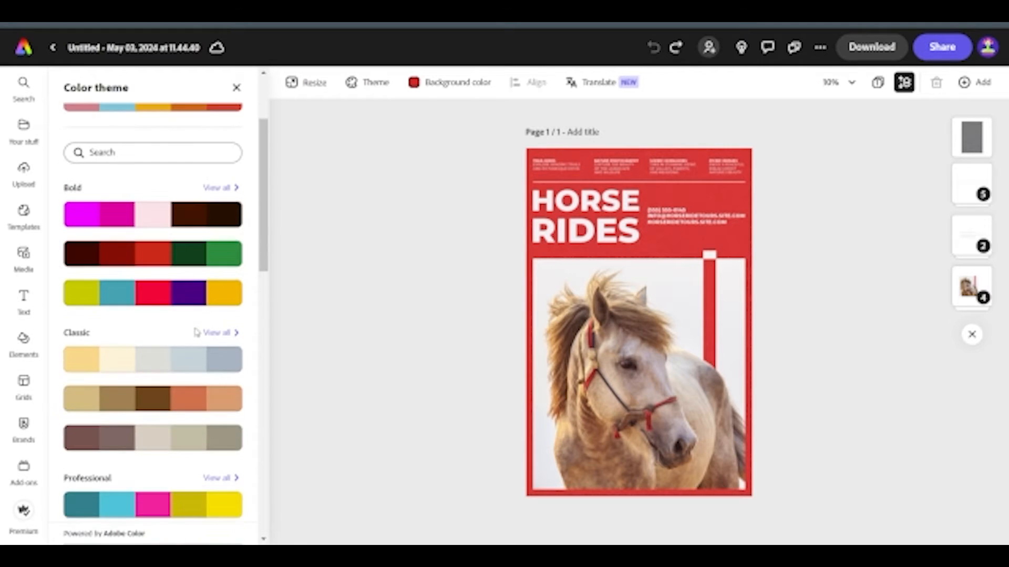
scroll(205, 328, down, 6)
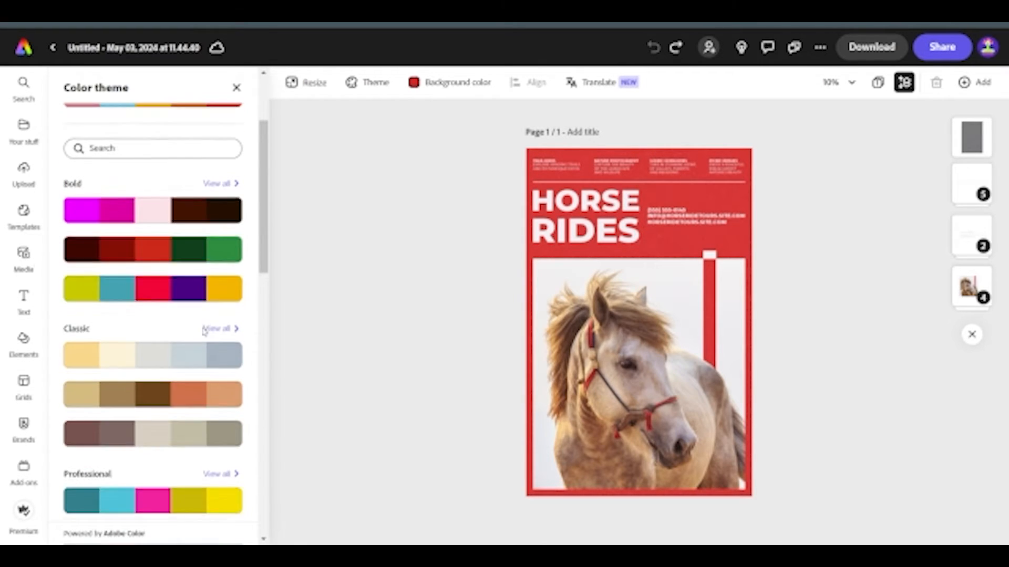
scroll(194, 301, up, 3)
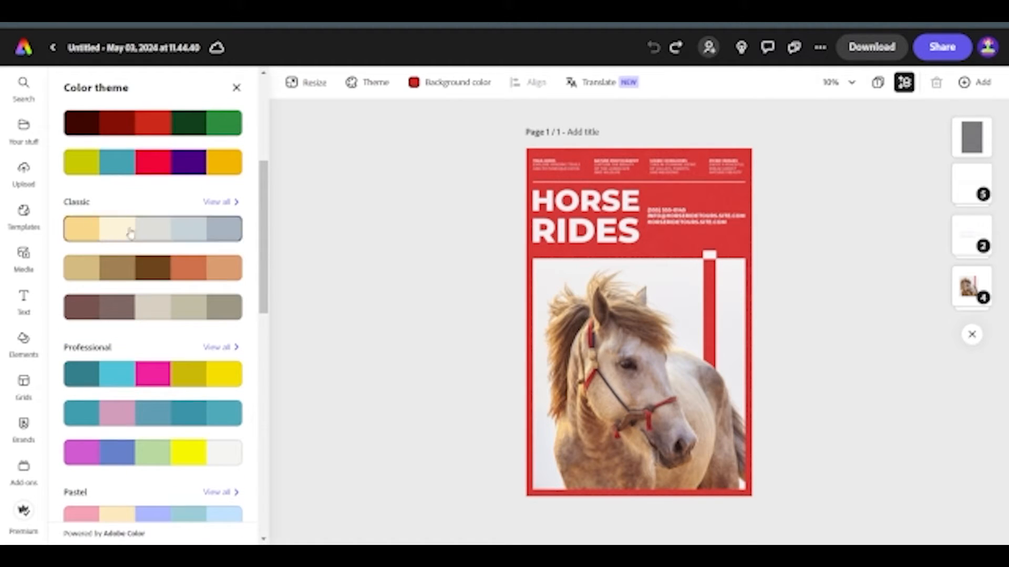
scroll(193, 316, up, 1)
scroll(192, 316, up, 5)
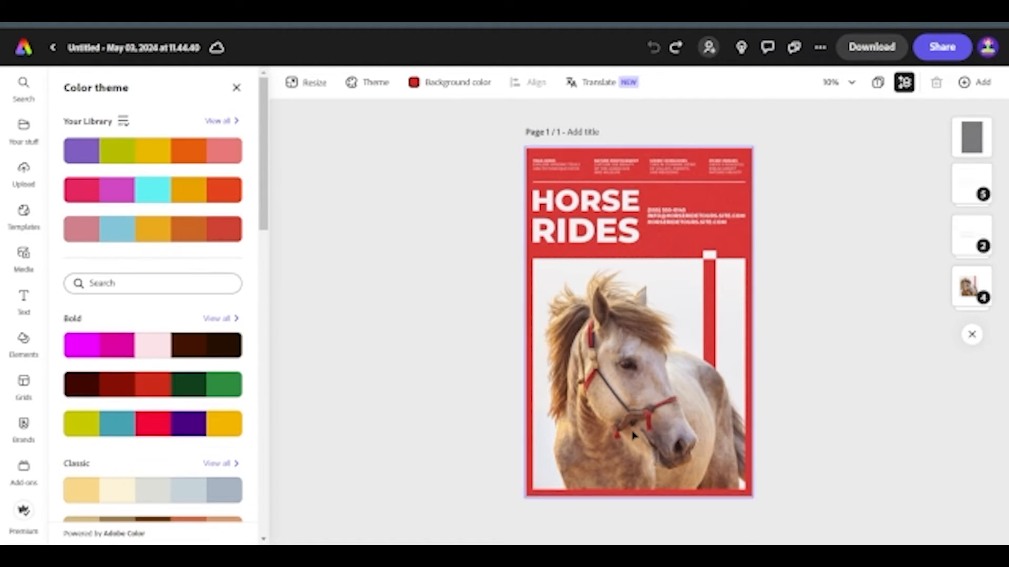
Try the second and third library color themes and the first Classic theme on the poster.
click(159, 197)
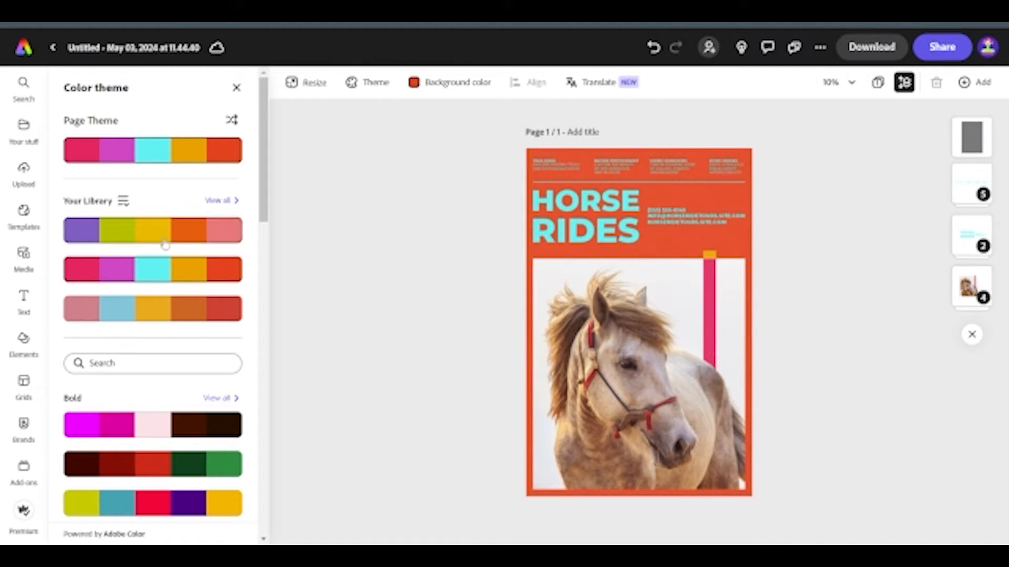
click(187, 317)
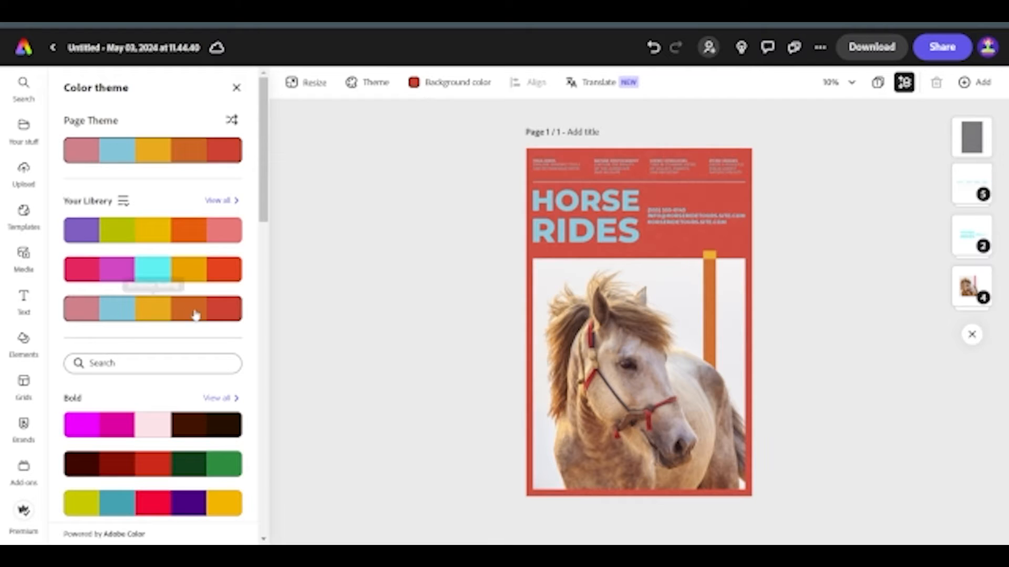
scroll(192, 310, down, 6)
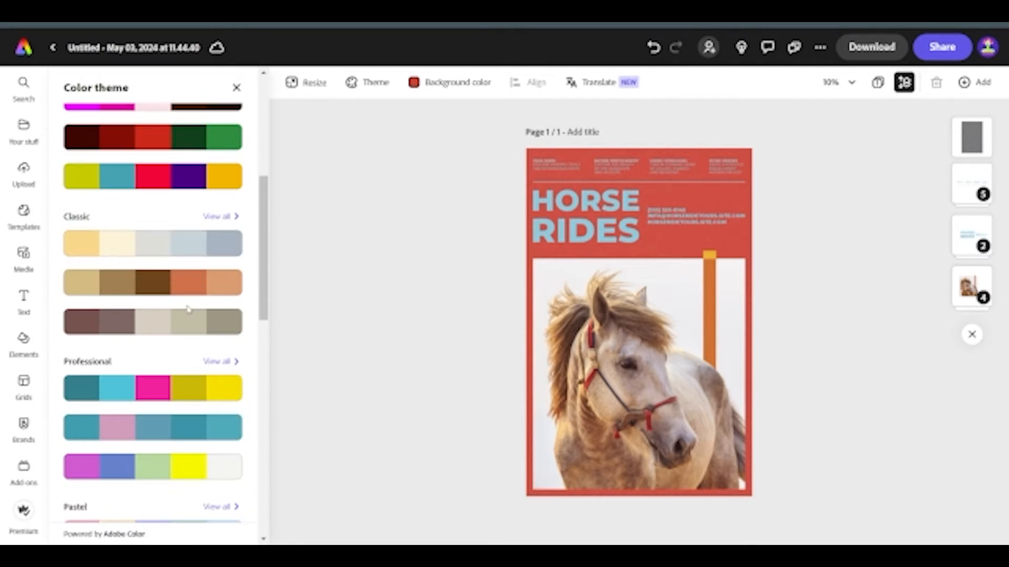
click(184, 257)
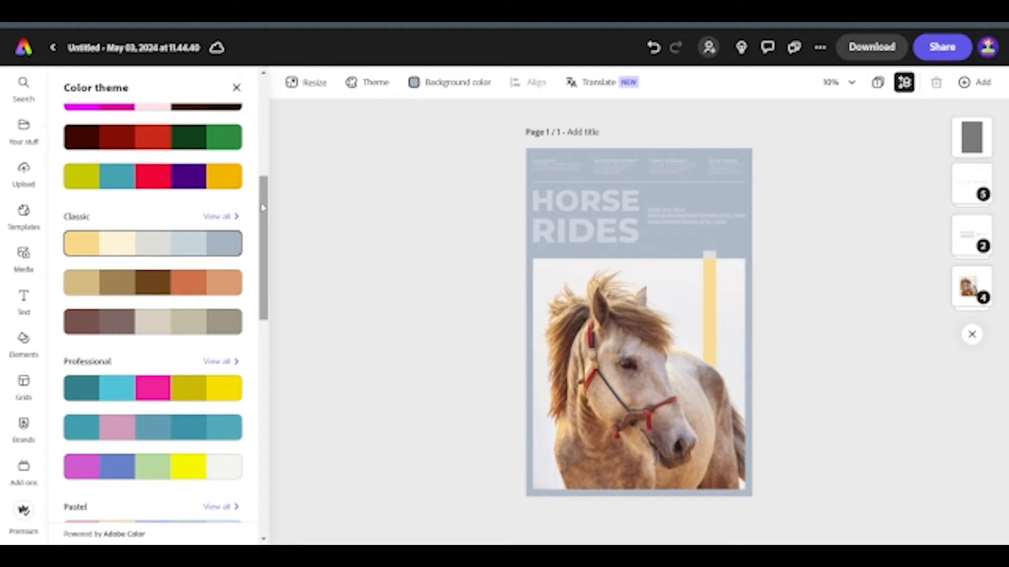
Try the first Retro color theme on the poster.
scroll(163, 350, down, 5)
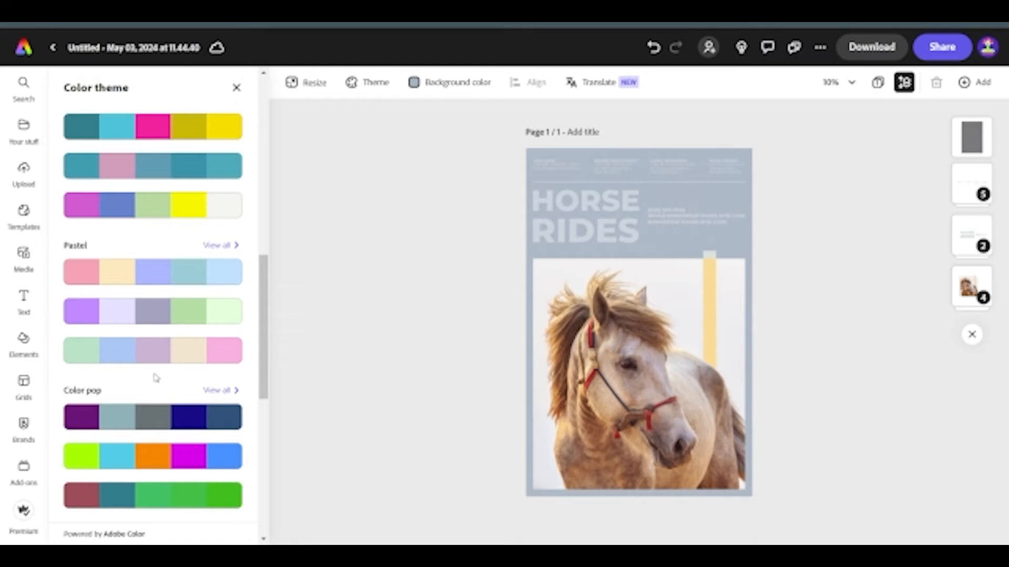
scroll(155, 378, down, 7)
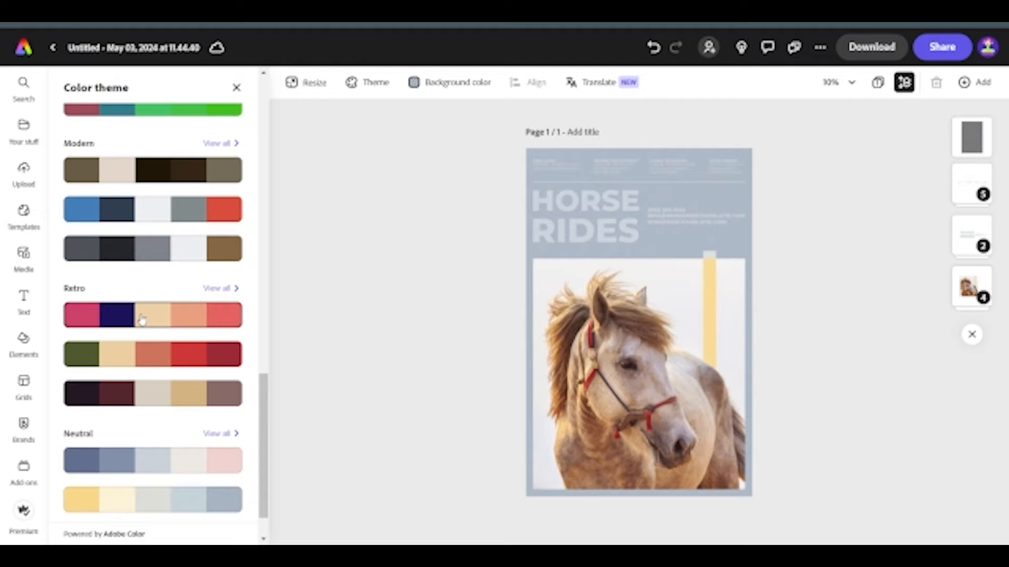
click(142, 319)
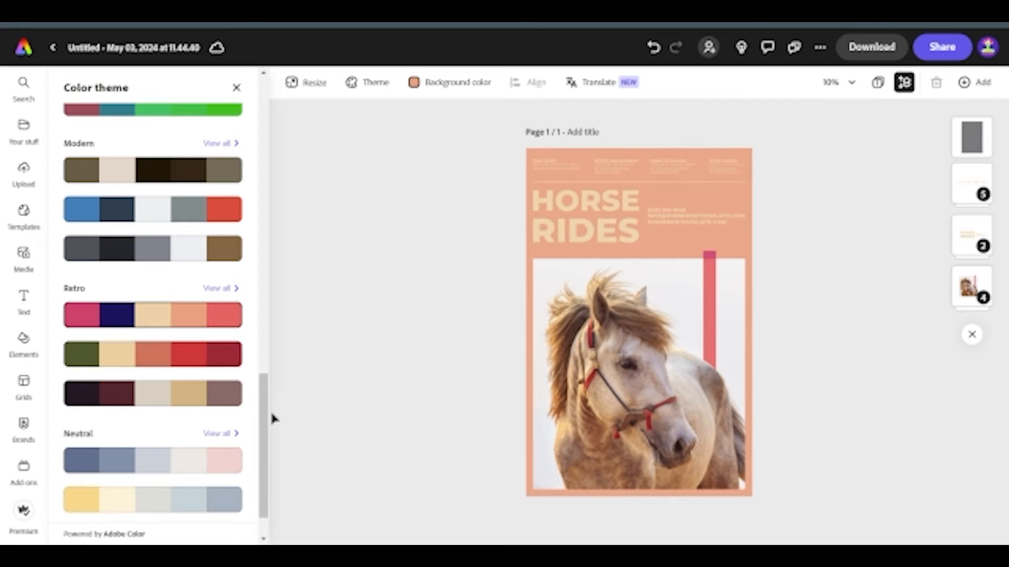
Undo all the tried color themes back to the poster's original red scheme.
drag(267, 426, 266, 116)
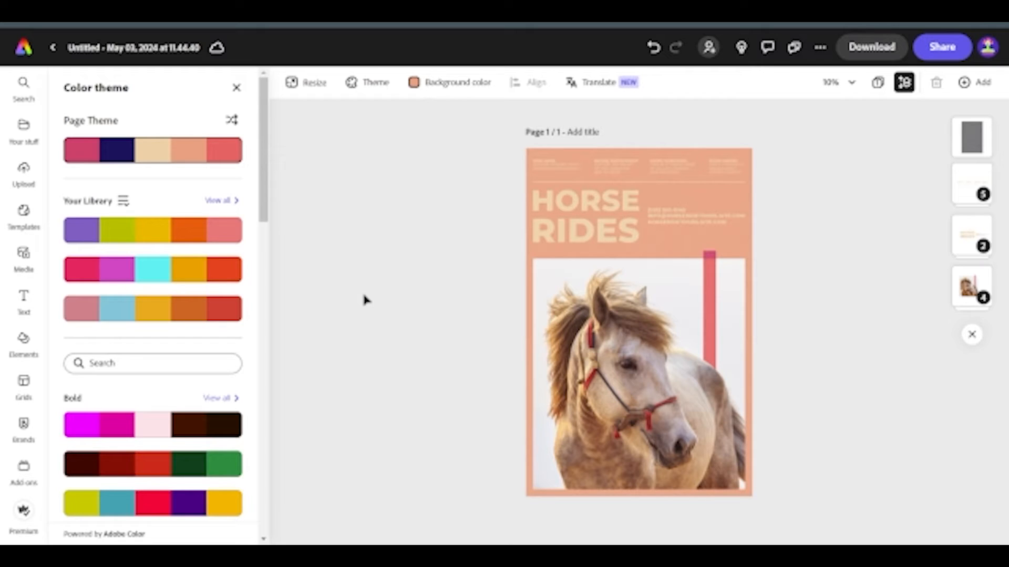
key(ctrl+z)
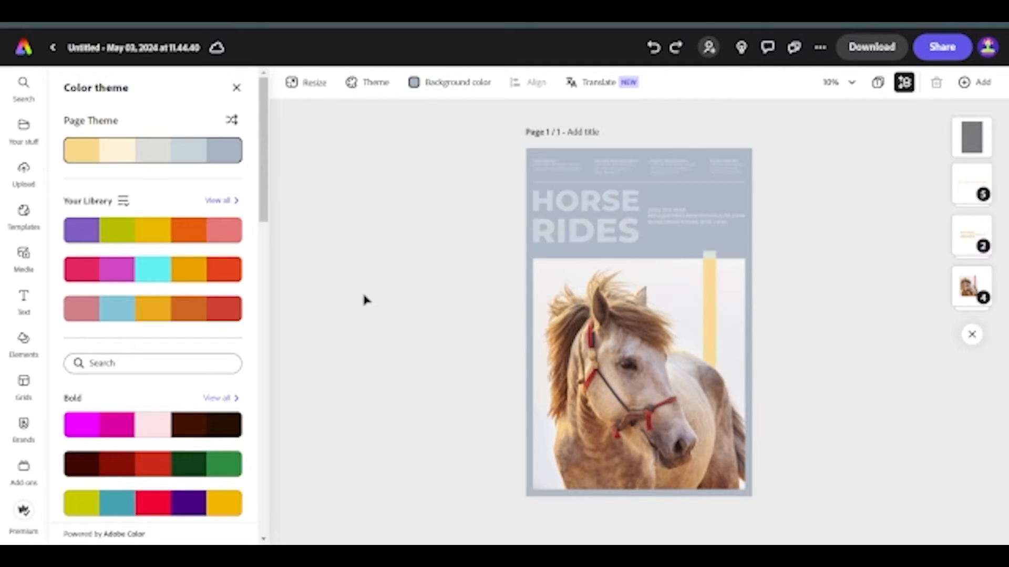
key(ctrl+shift+z)
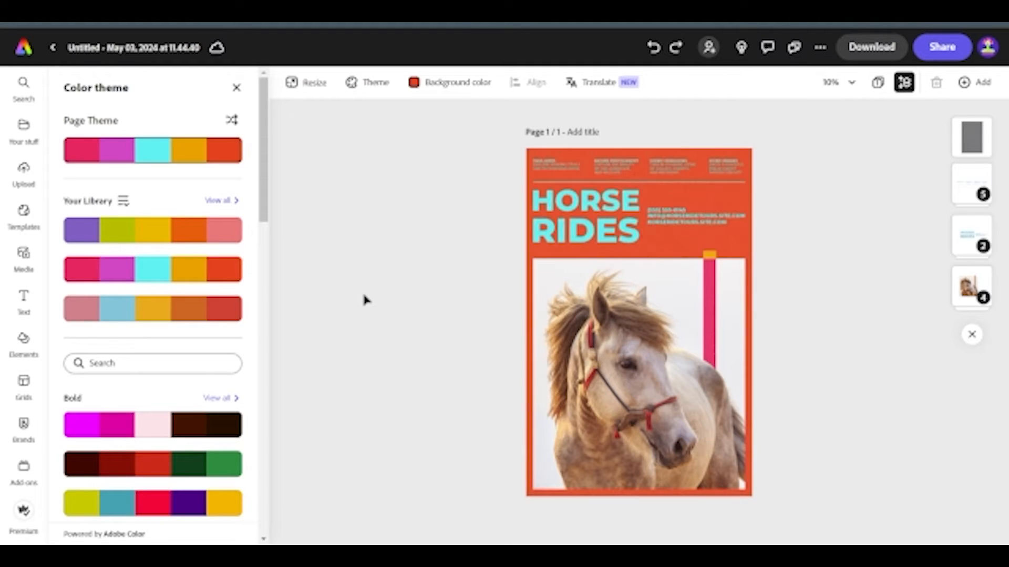
key(ctrl+z)
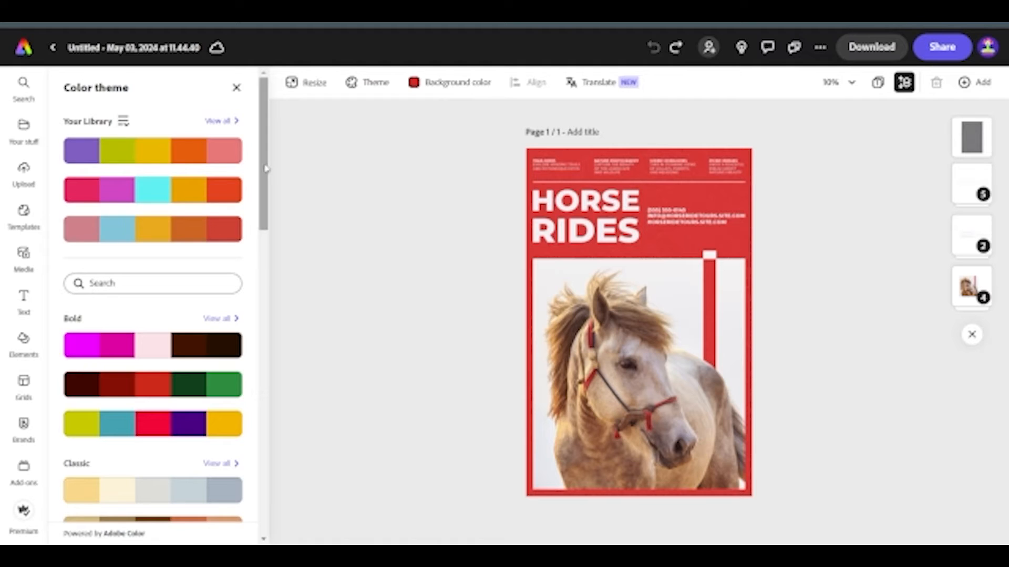
Apply the first Neutral color theme to the poster and look back over the other theme categories.
drag(266, 168, 266, 472)
click(168, 413)
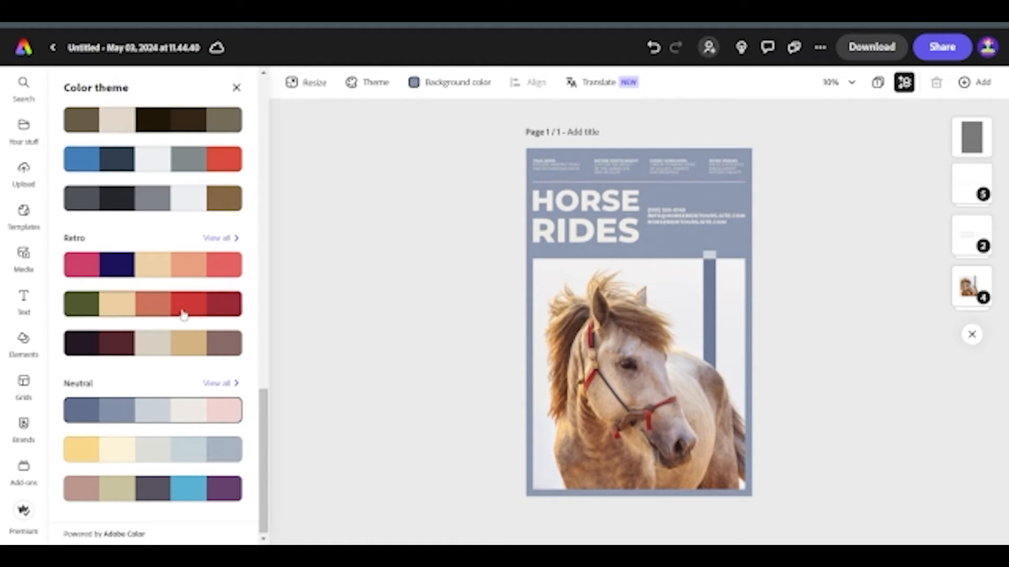
scroll(188, 362, down, 1)
scroll(188, 362, up, 10)
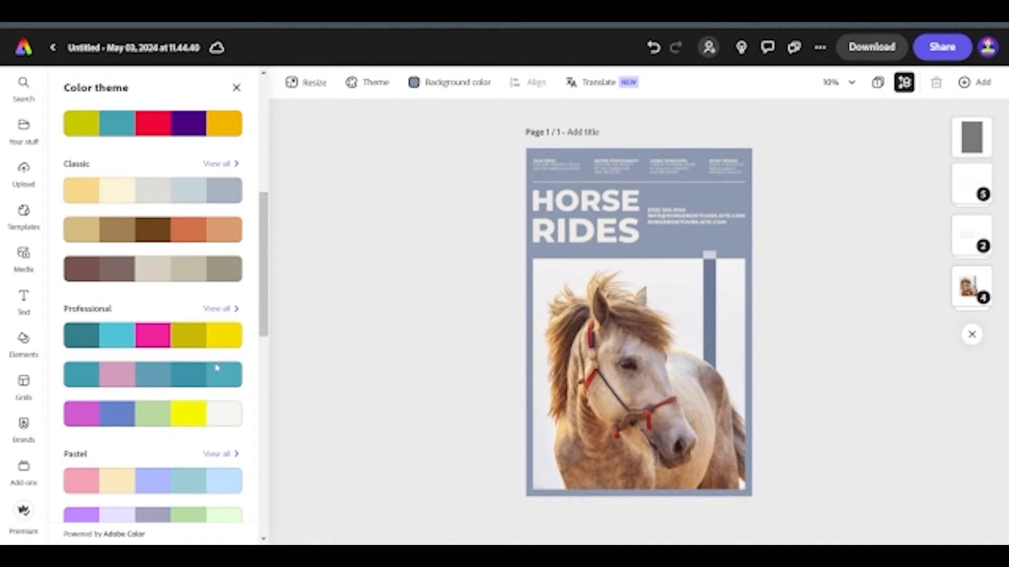
Examine the background color options, including the recommended, page theme and library swatches and the custom hex picker, and close them.
click(456, 88)
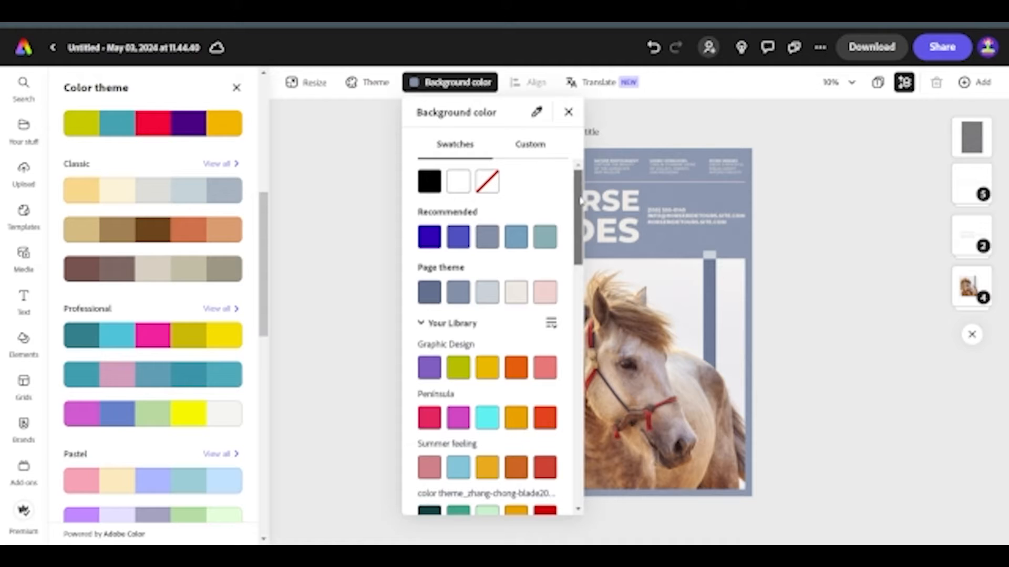
drag(577, 201, 586, 336)
scroll(554, 174, up, 10)
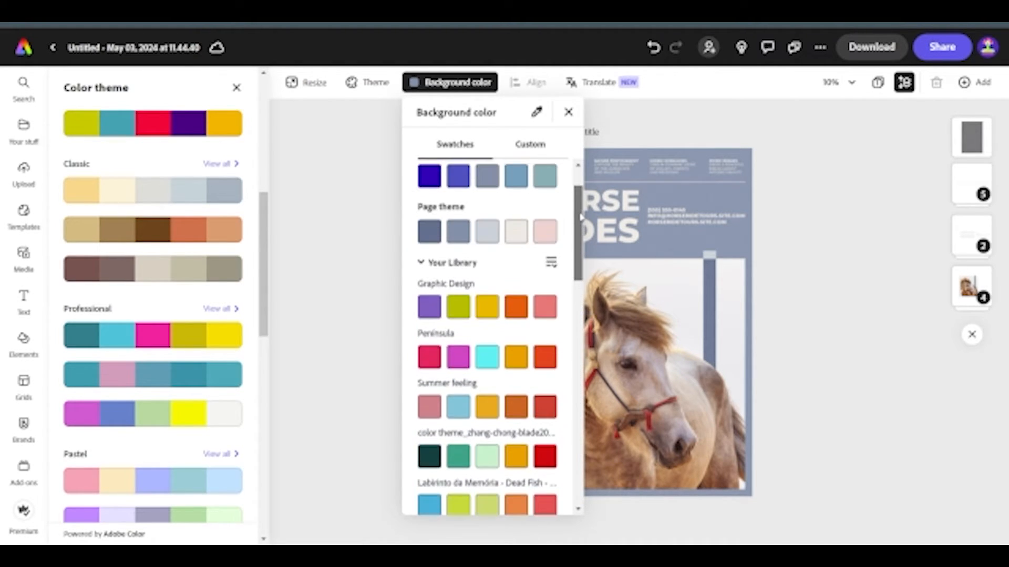
click(530, 146)
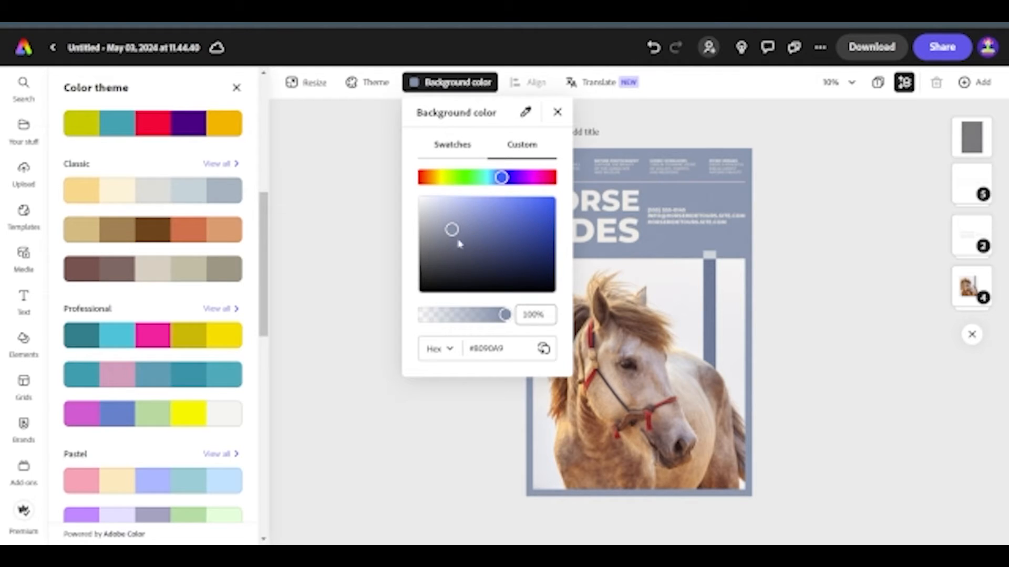
click(519, 352)
click(452, 145)
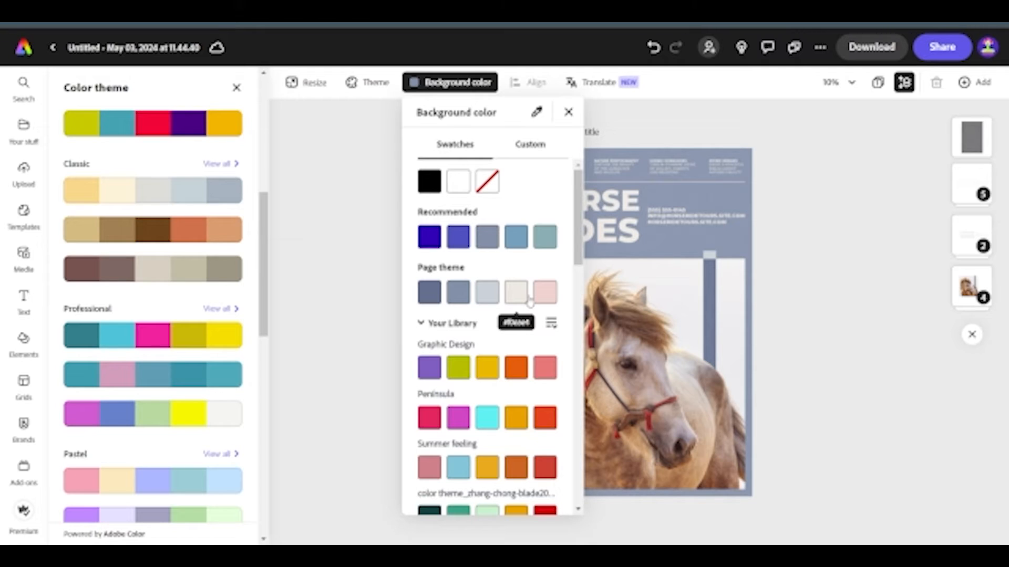
click(420, 325)
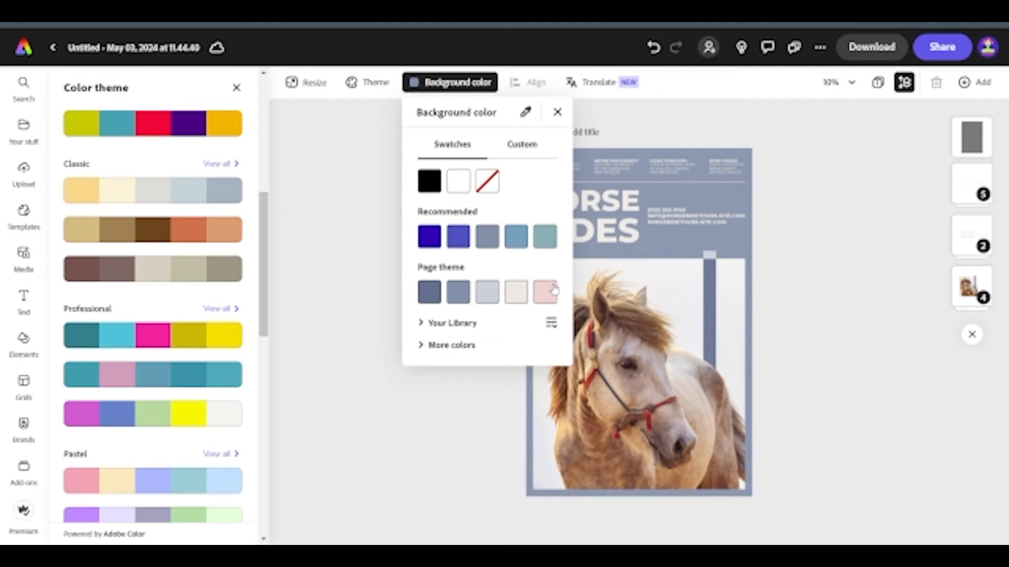
click(557, 112)
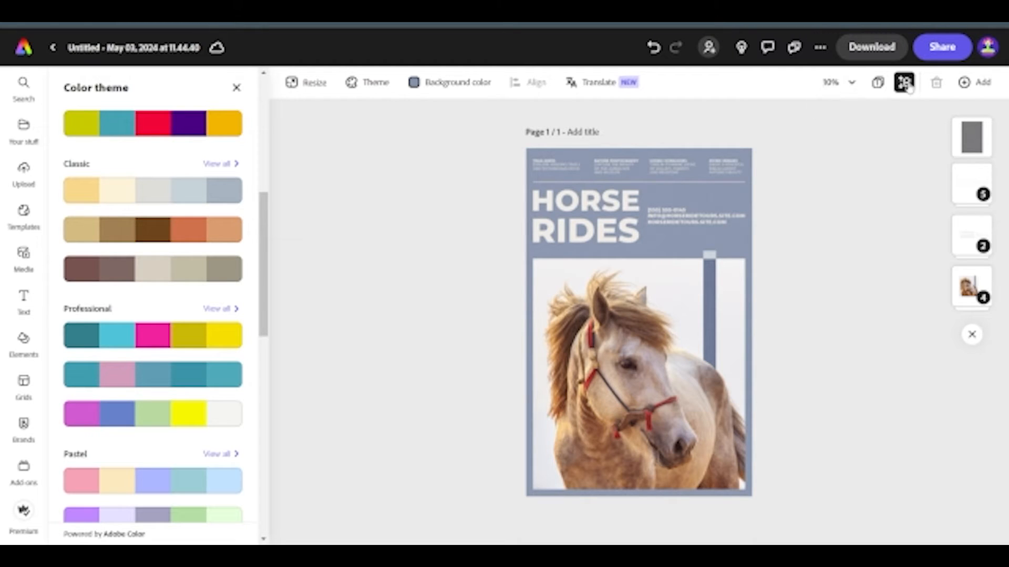
View the poster at 100%, 50% and 10% zoom, and zoom in stepwise to 50%.
click(852, 83)
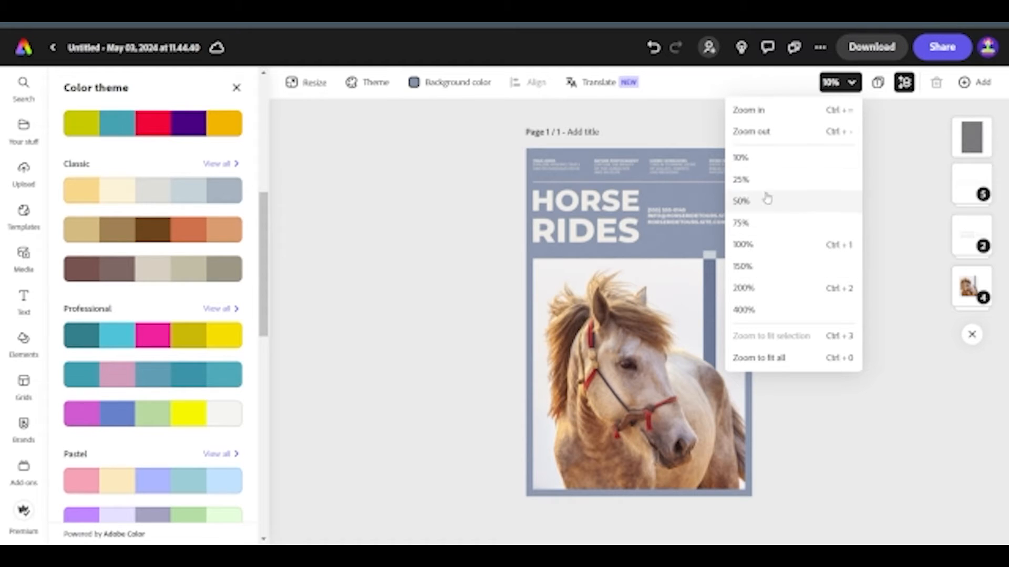
click(762, 246)
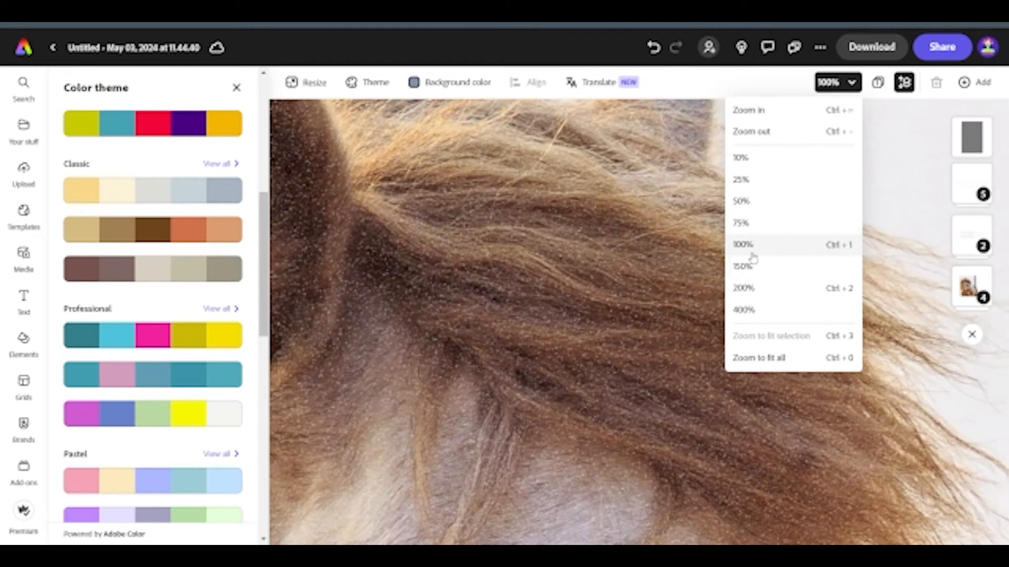
click(757, 205)
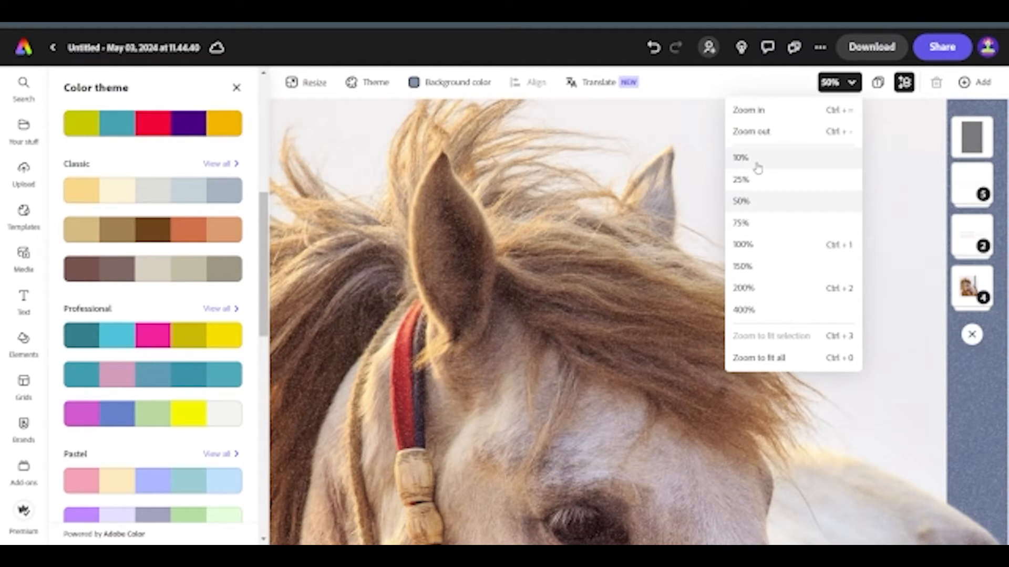
click(757, 160)
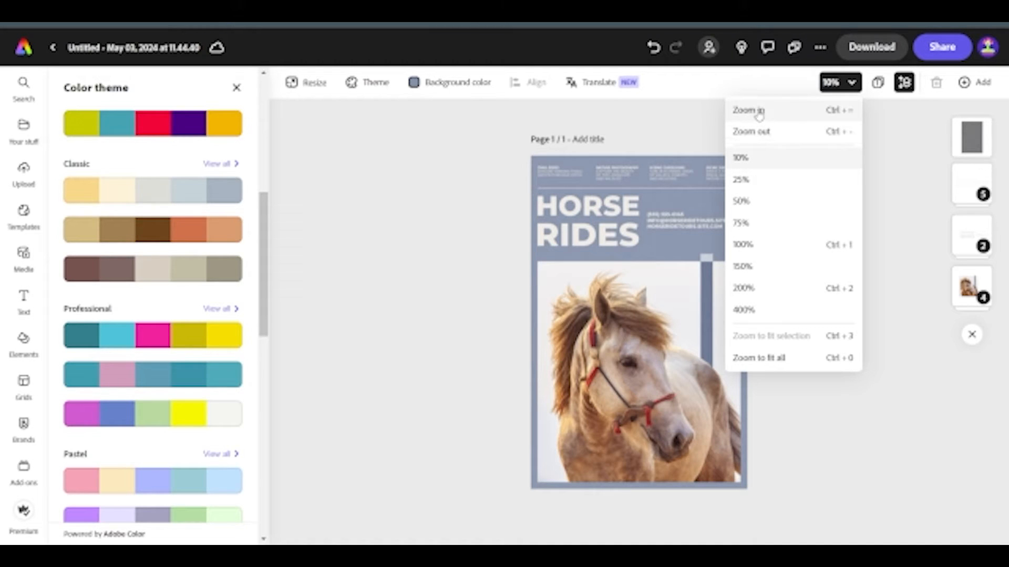
click(858, 118)
click(858, 119)
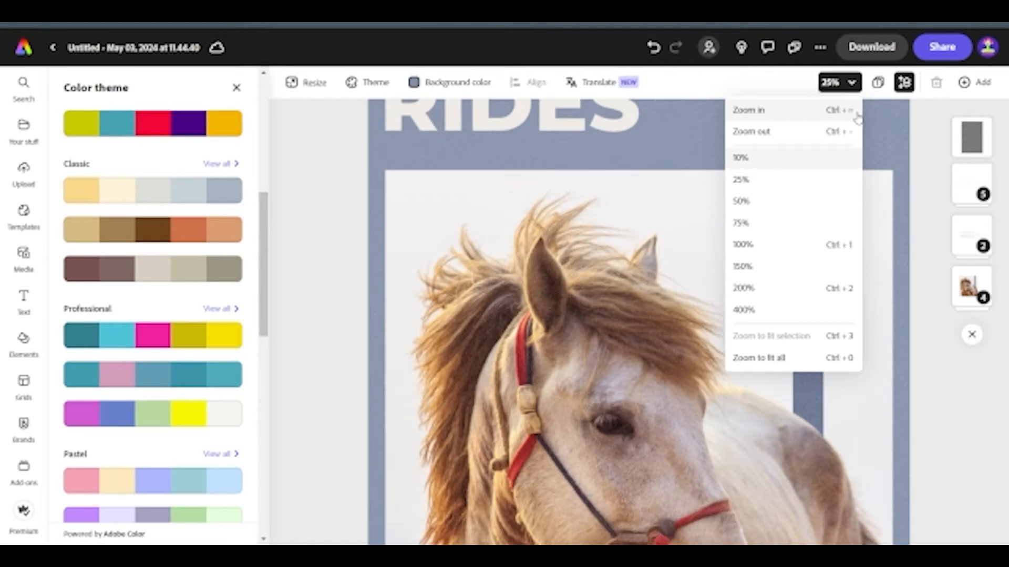
click(857, 119)
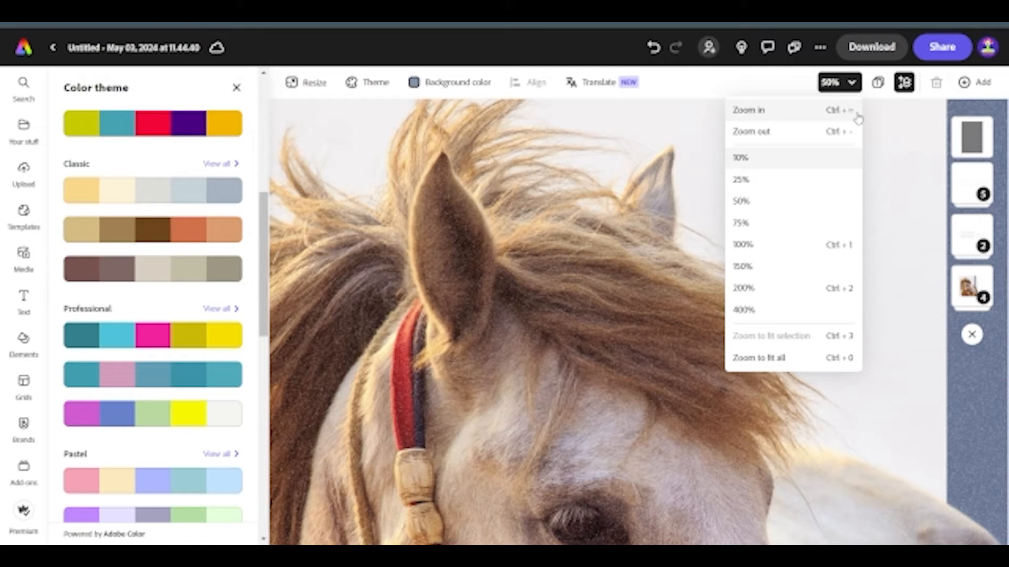
Zoom the poster out to 15% and back in to 25%.
key(ctrl+minus)
key(ctrl+minus)
key(ctrl+minus)
key(ctrl+minus)
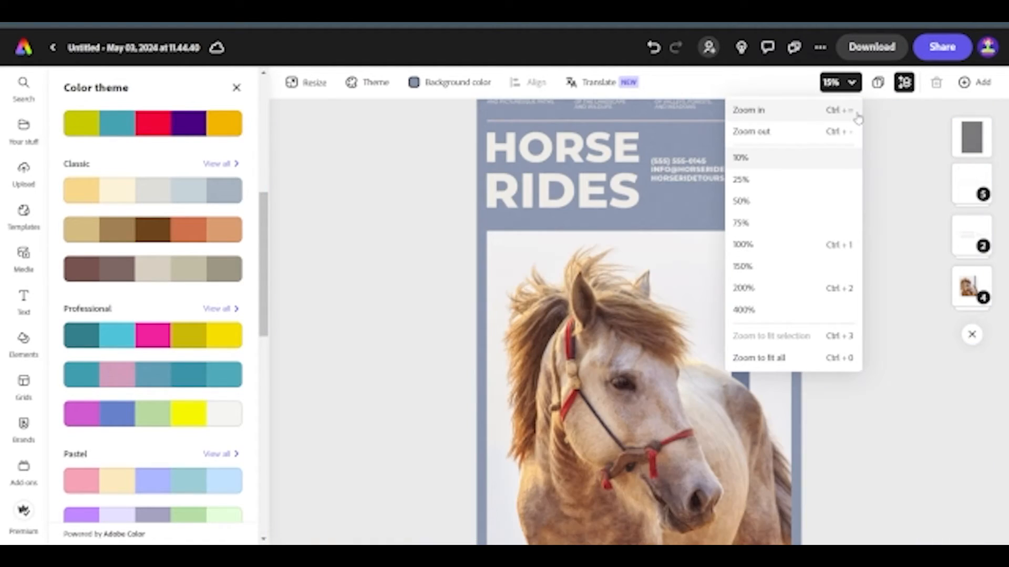
key(ctrl+equal)
key(ctrl+equal)
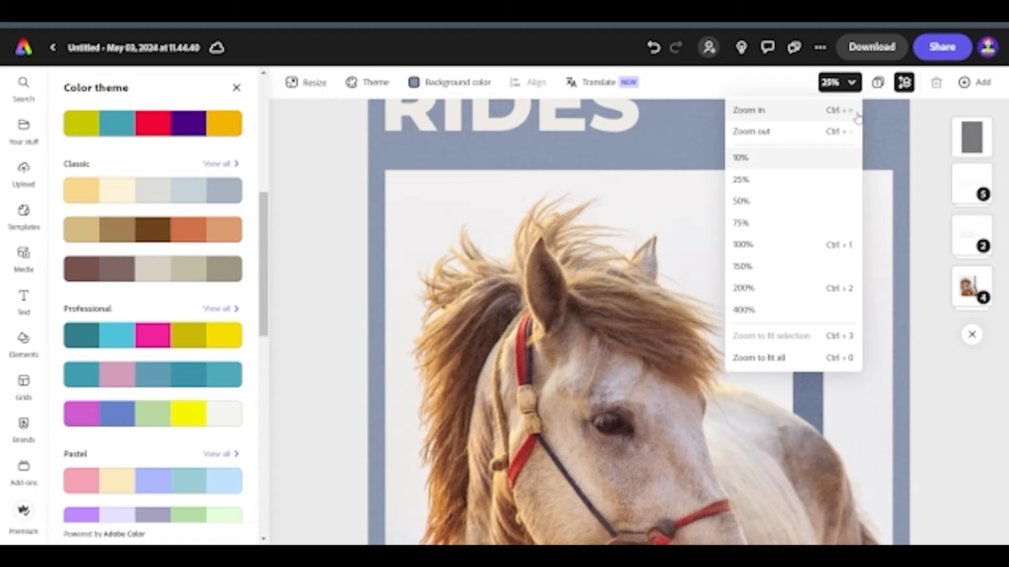
Look at the overview of all pages in the design and return to the poster page.
click(878, 84)
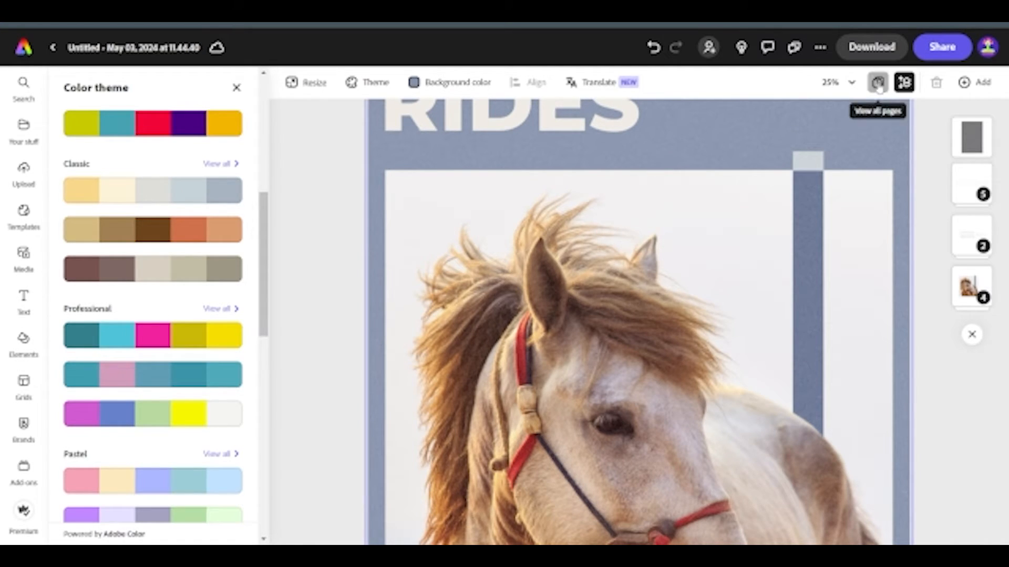
click(878, 83)
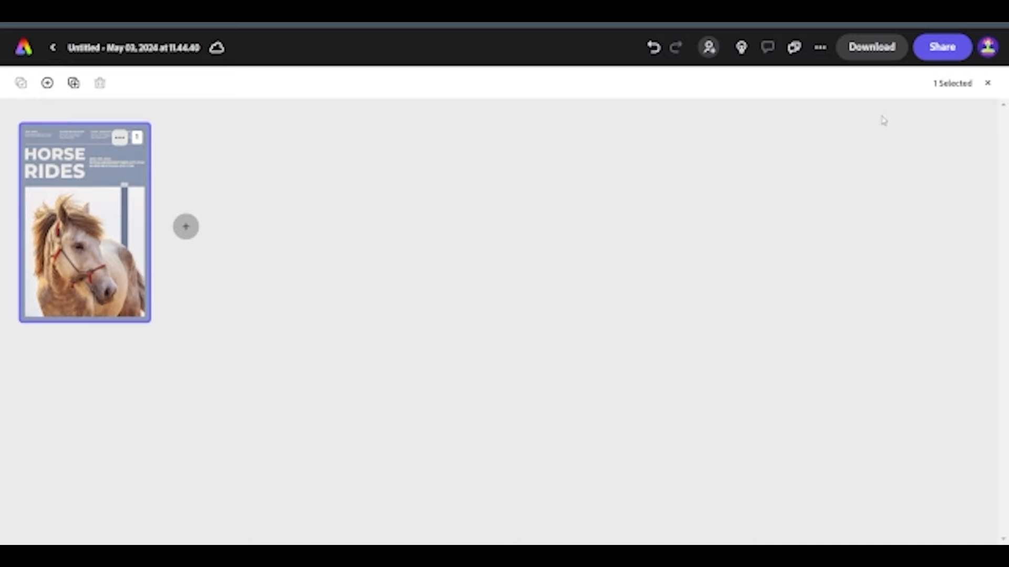
click(986, 84)
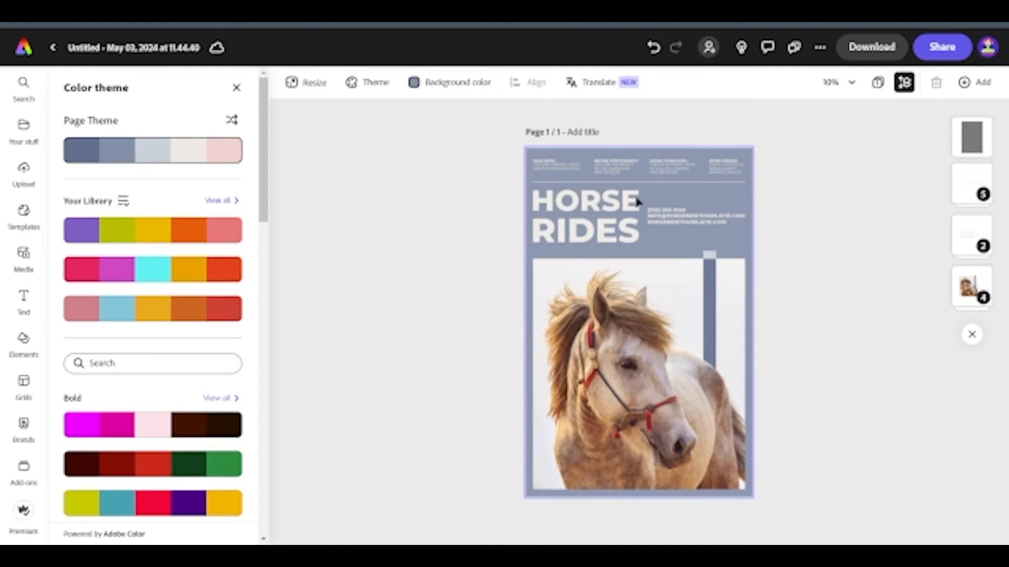
Move the grey overlay image to the bottom of the layer stack and inspect the cutout horse image inside the horse group.
click(972, 136)
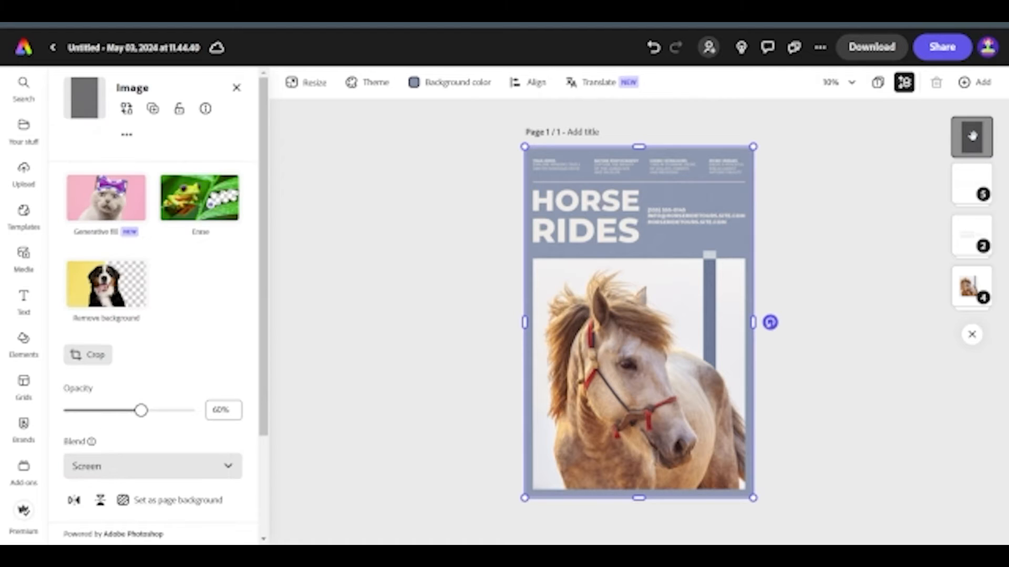
drag(972, 137, 973, 283)
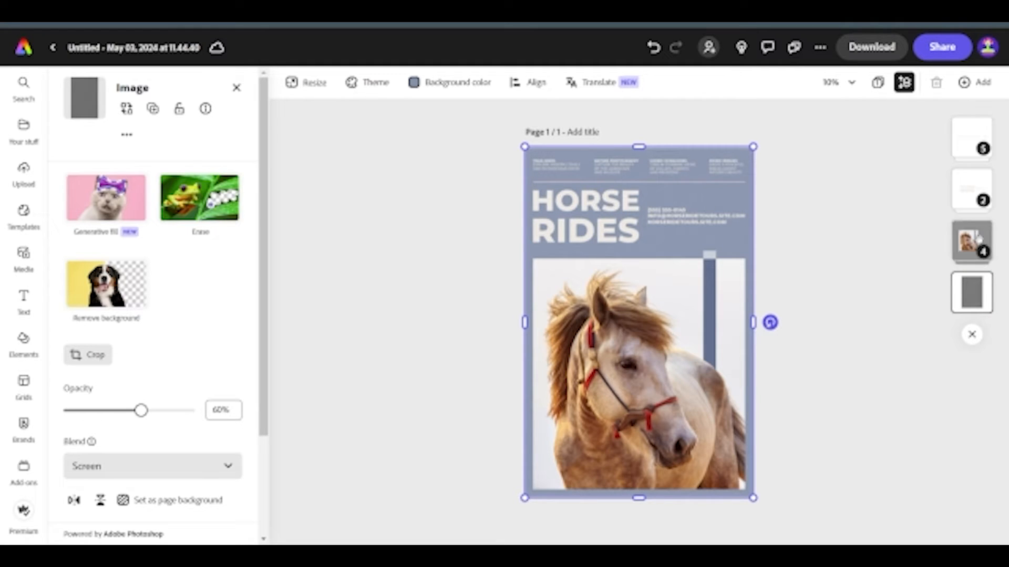
click(978, 237)
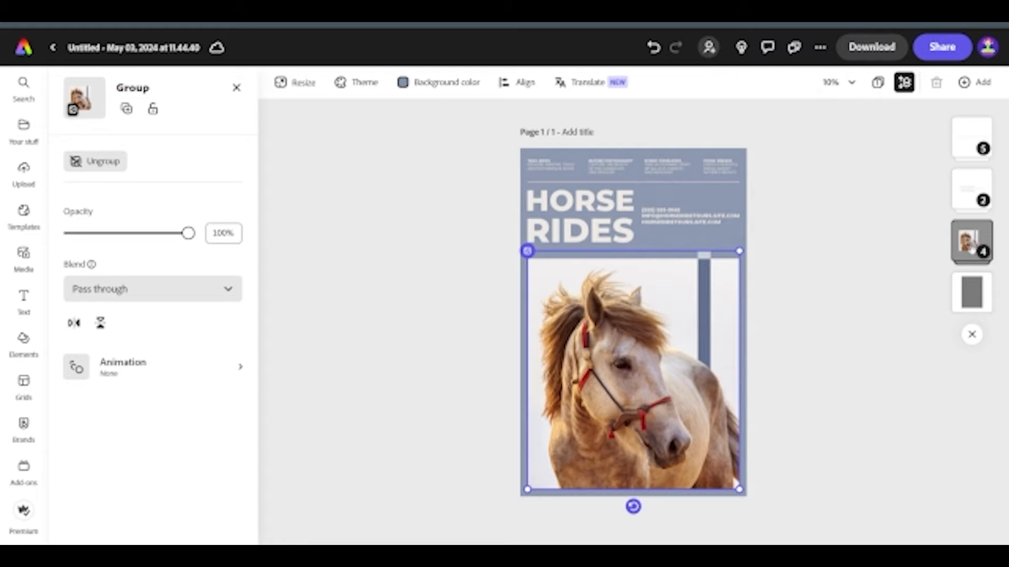
click(971, 241)
click(972, 157)
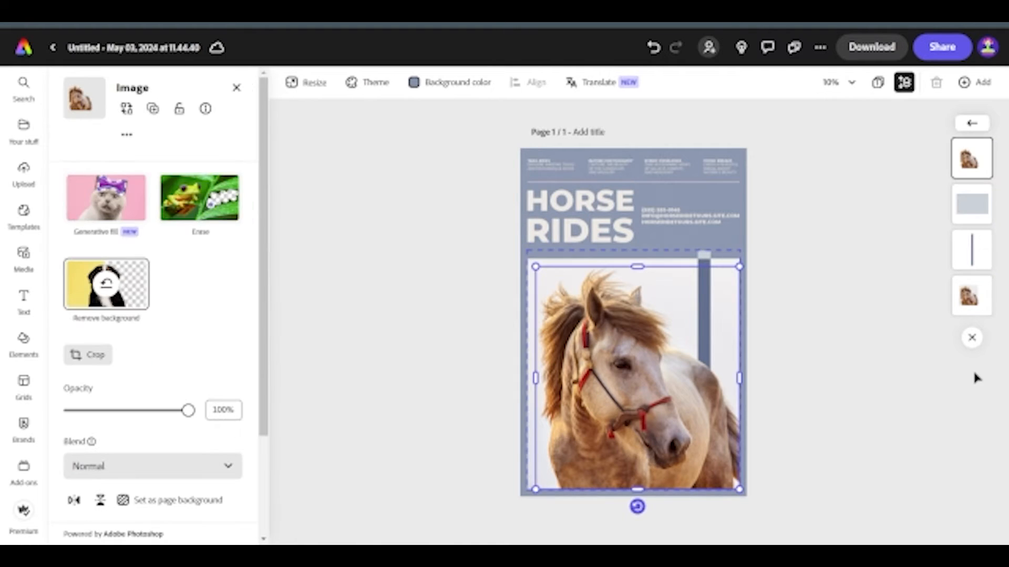
click(973, 125)
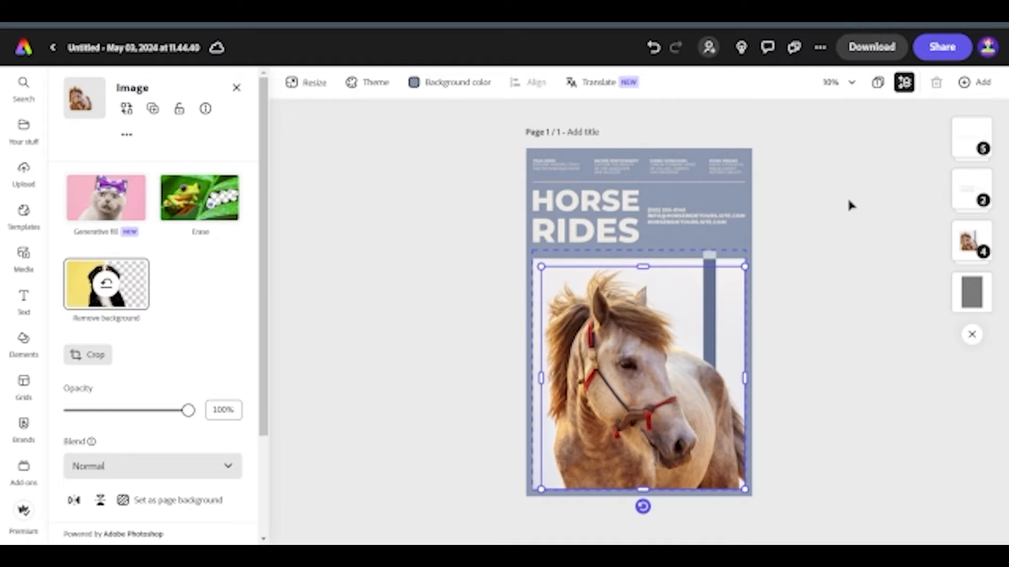
Check the options for adding a new page and close the color theme settings.
click(970, 86)
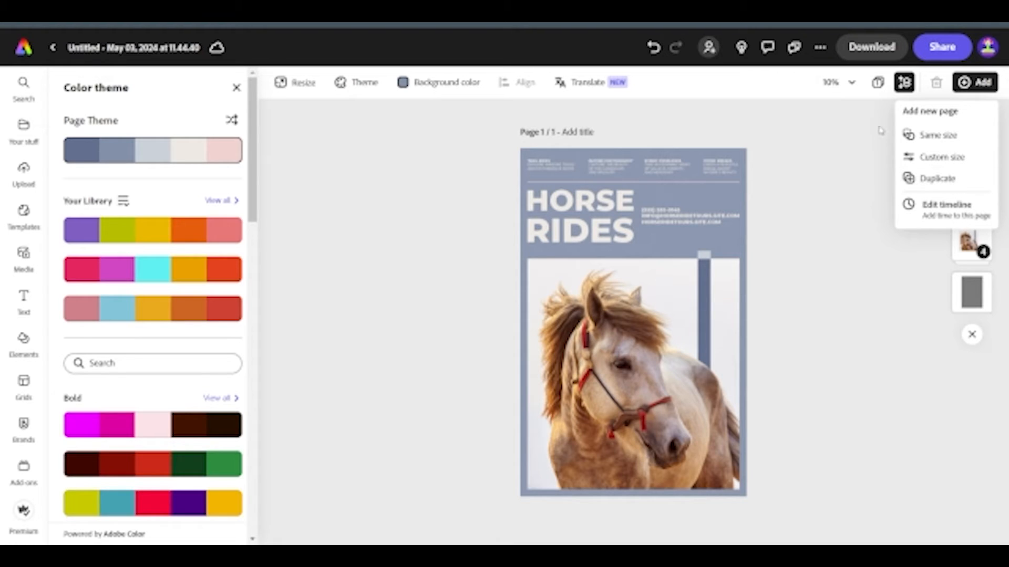
click(421, 188)
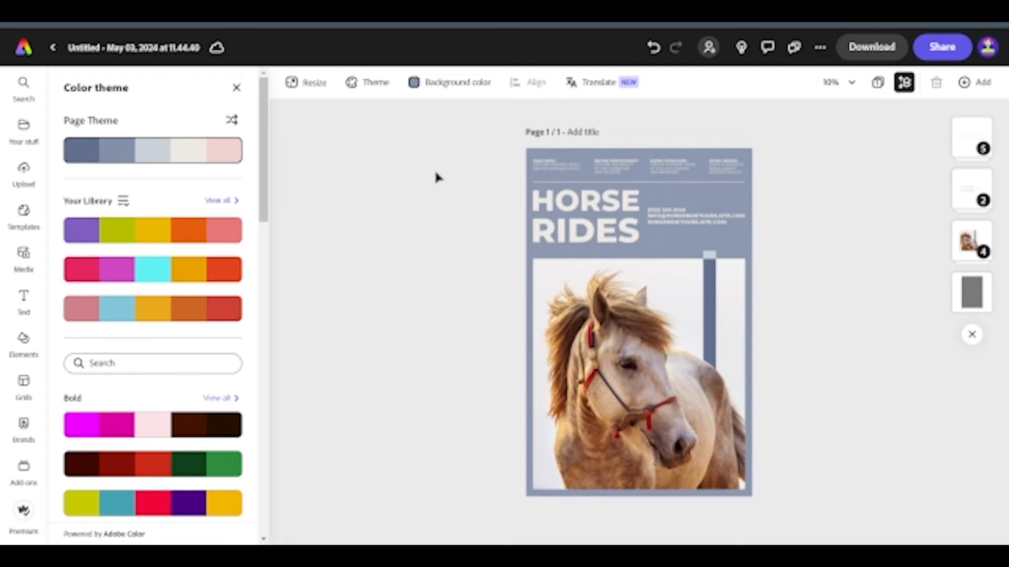
click(236, 88)
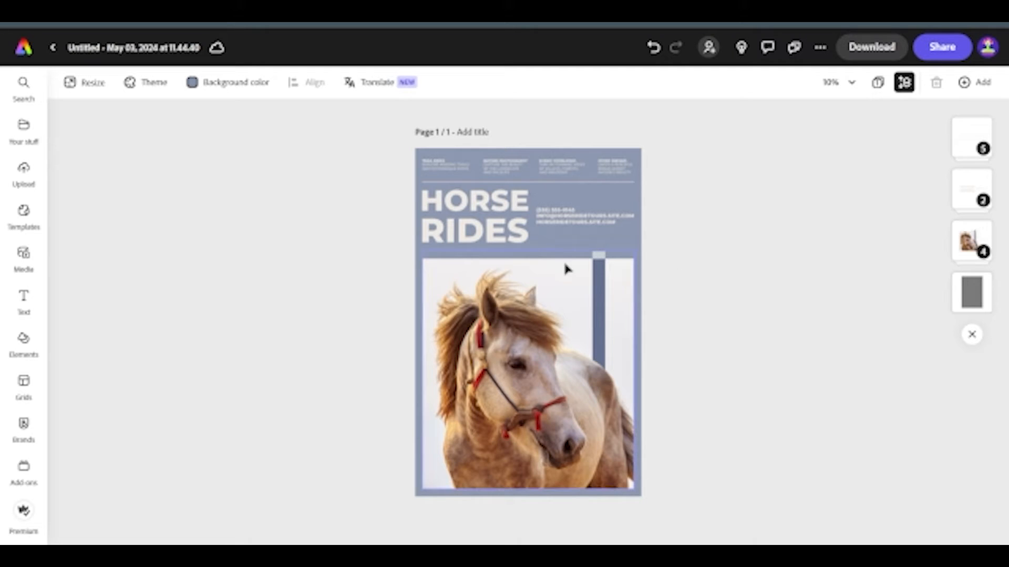
Select the horse group on the poster, view the layers inside it and return to the main layer stack.
click(538, 312)
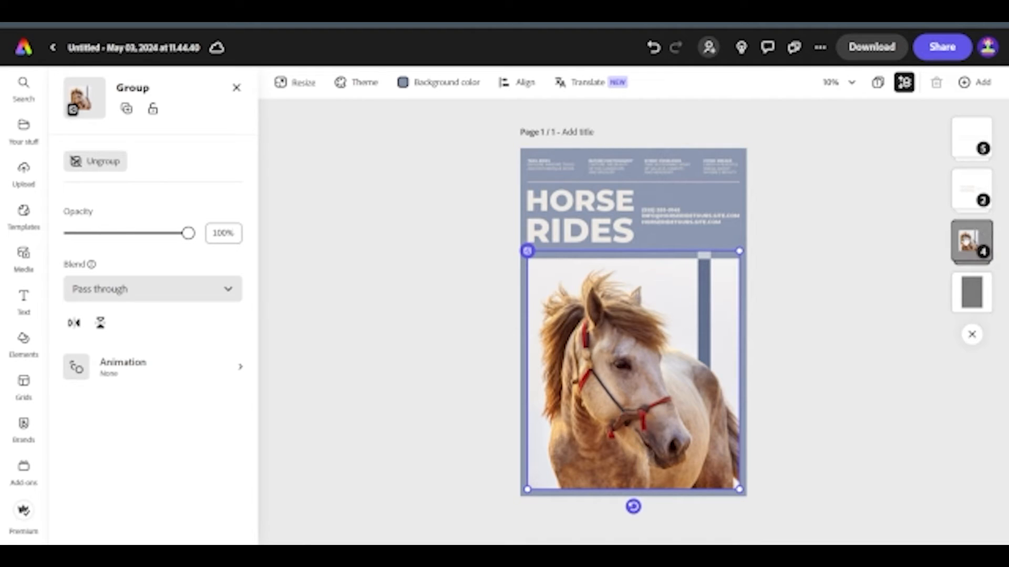
click(973, 239)
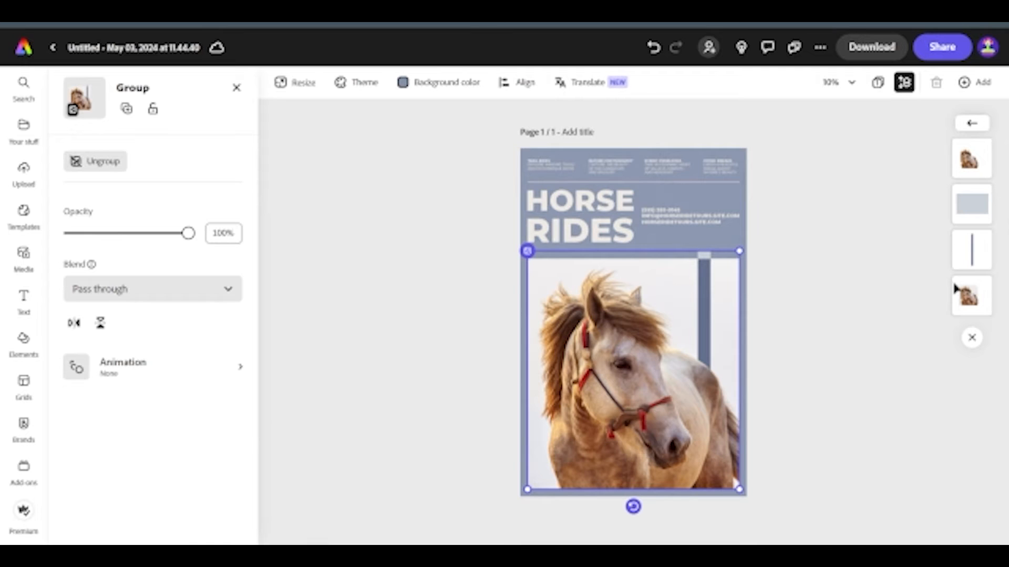
click(969, 124)
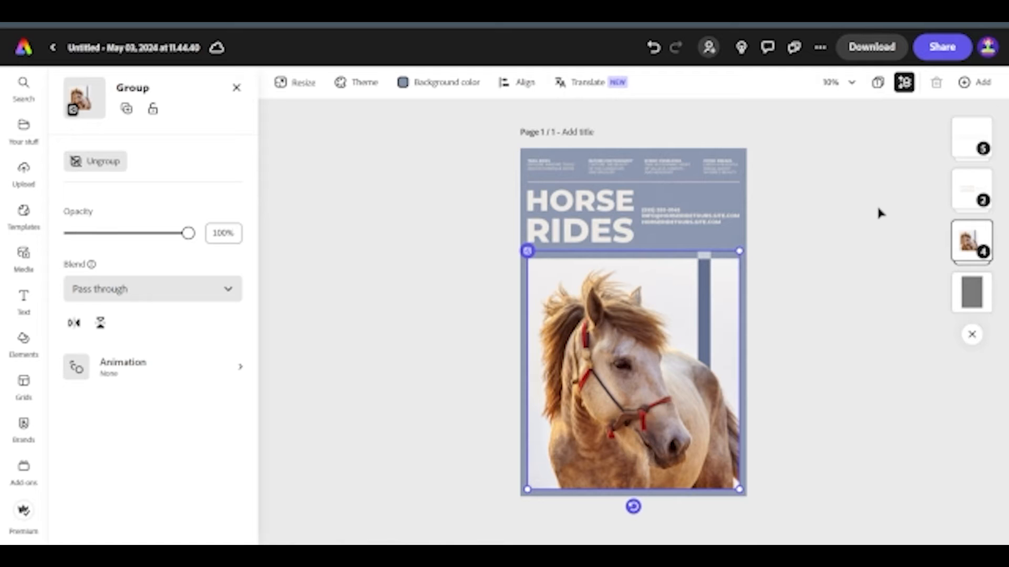
Return the grey overlay image to the top of the layer stack and shift it slightly upward on the poster.
drag(964, 300, 975, 152)
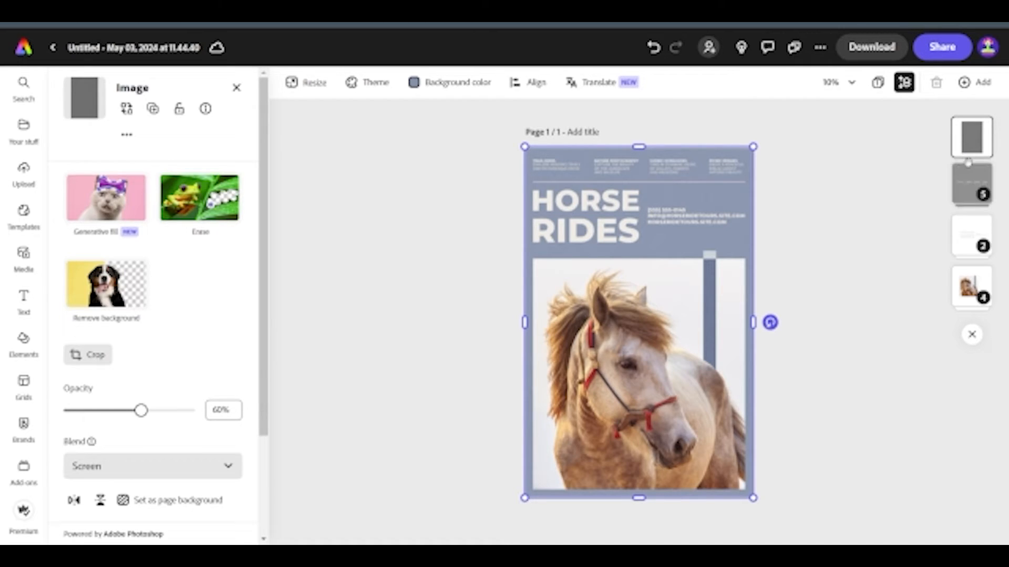
click(914, 164)
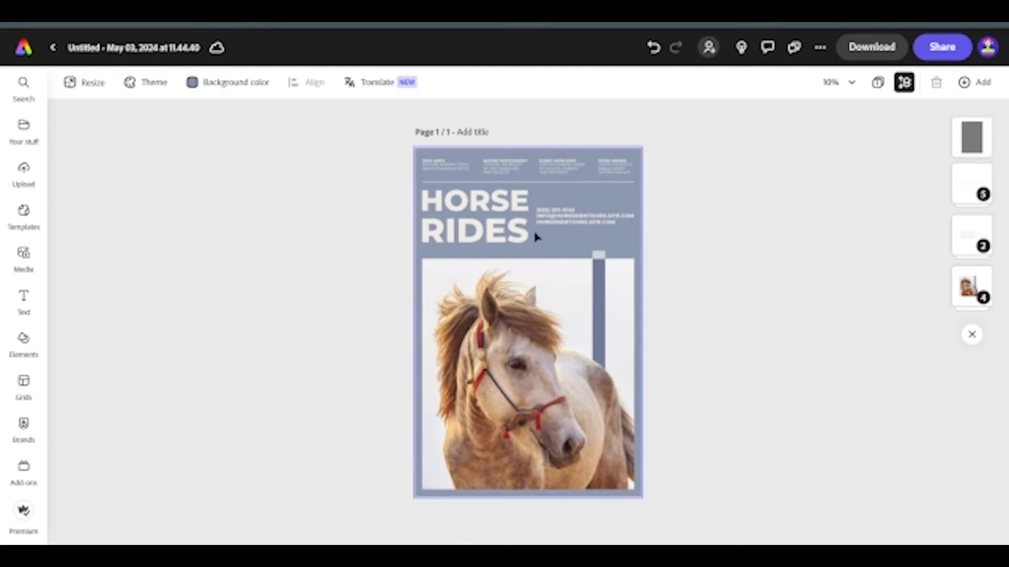
click(579, 226)
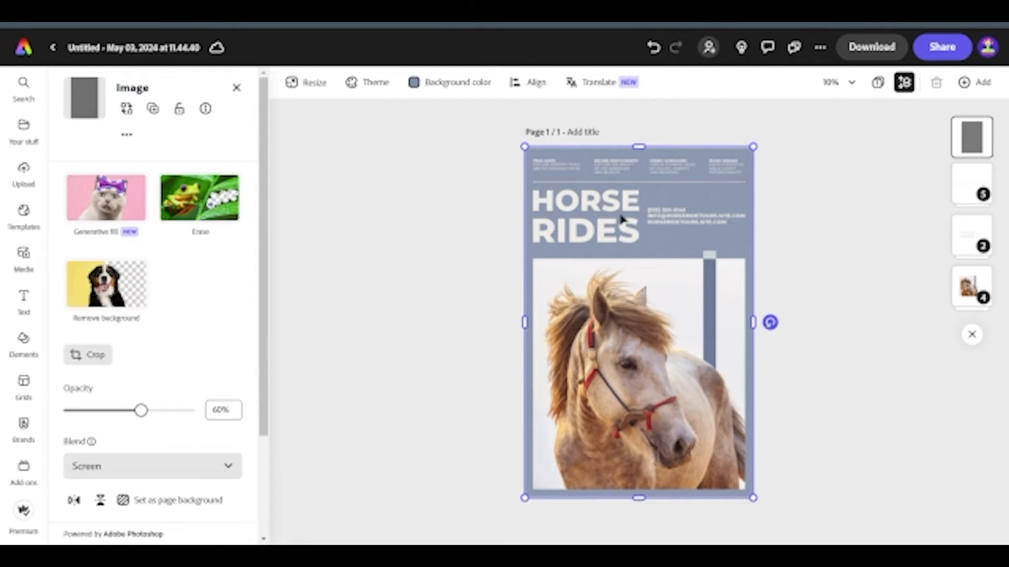
drag(633, 350, 632, 345)
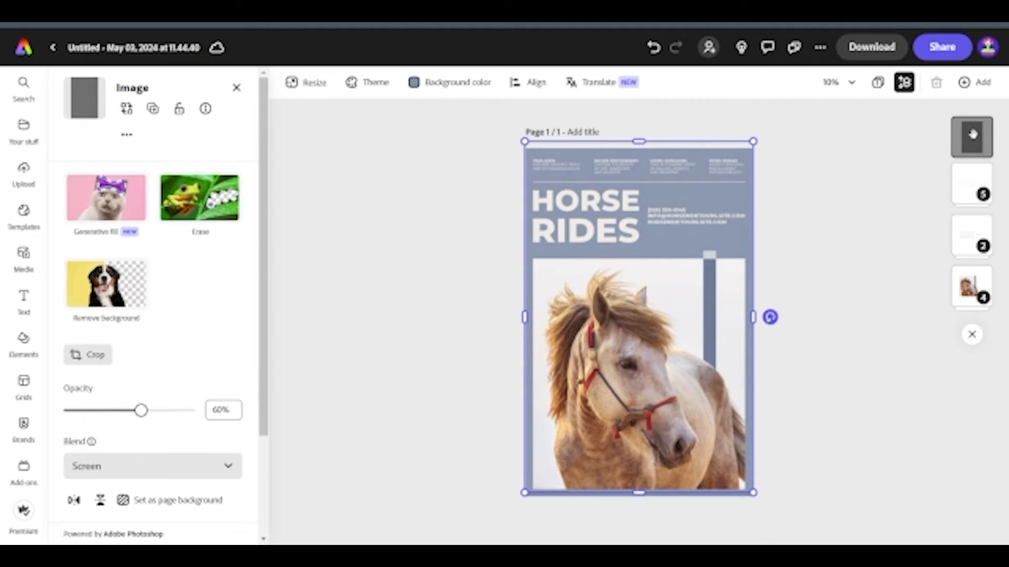
Send the grey overlay image to the bottom of the layer stack and select the HORSE RIDES title group and the small text group above it.
drag(972, 135, 974, 301)
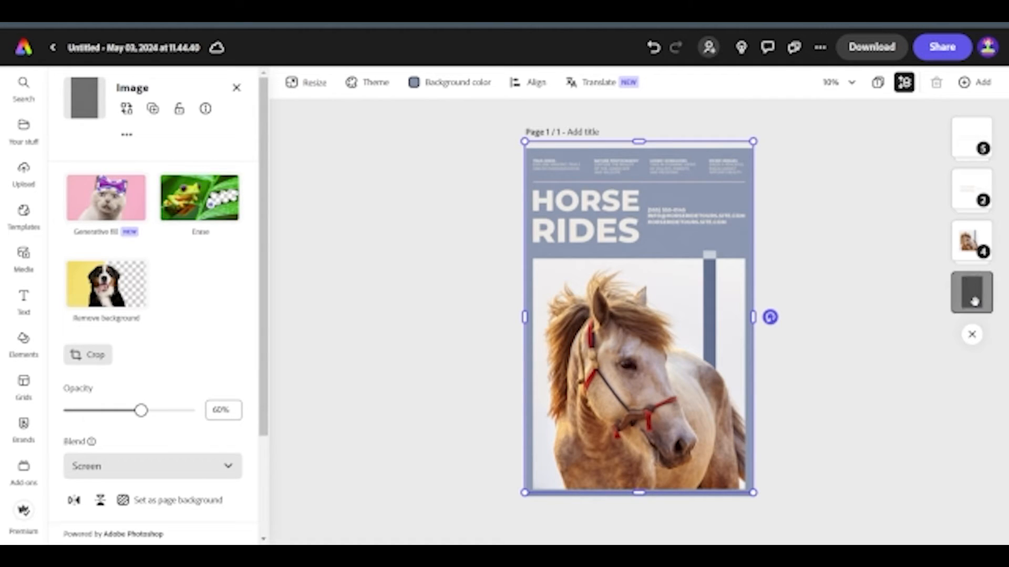
click(847, 198)
click(497, 205)
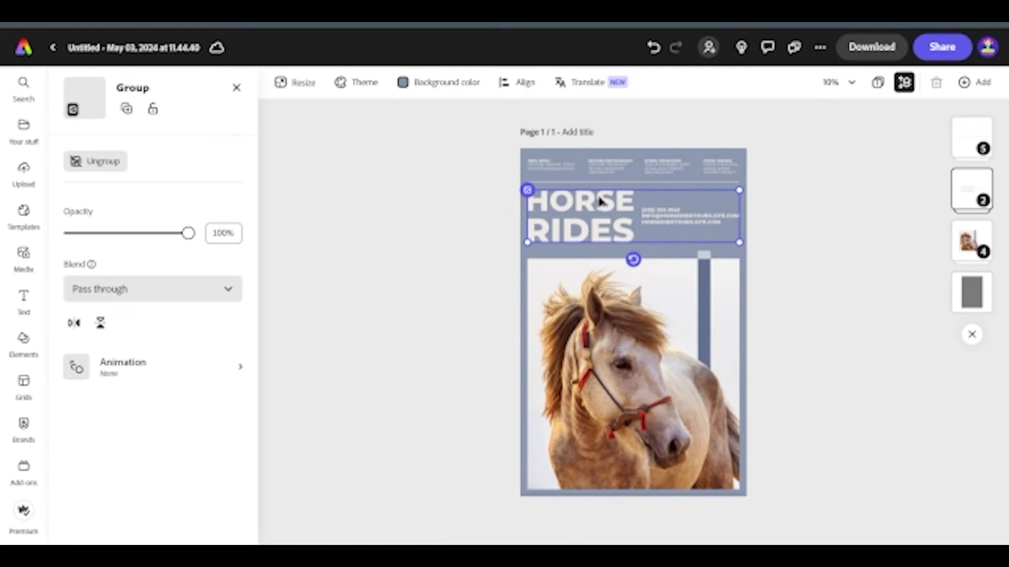
click(637, 162)
click(623, 171)
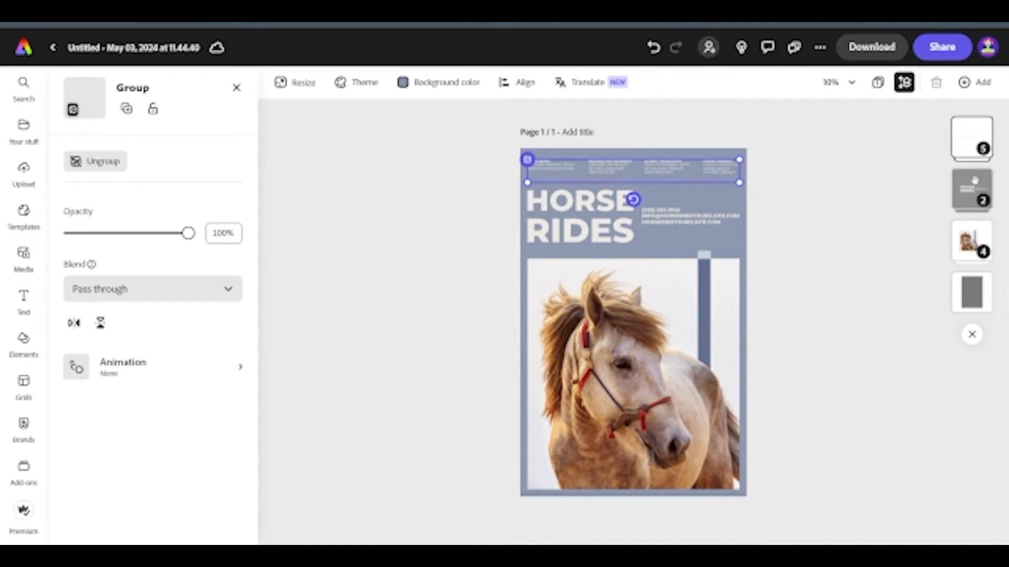
click(973, 134)
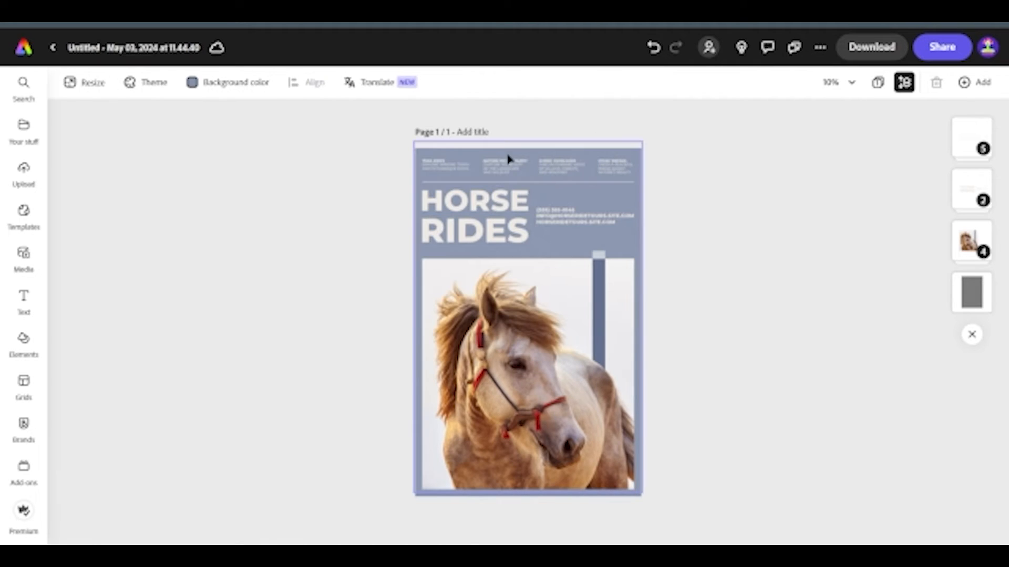
Ungroup the poster's upper text group, the HORSE RIDES title group and the horse picture group.
click(513, 165)
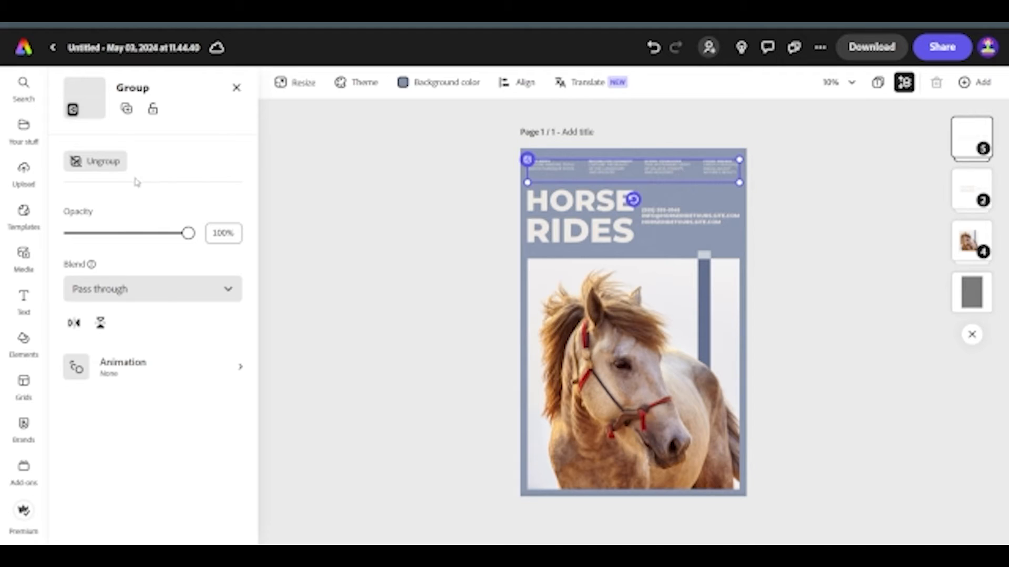
click(99, 165)
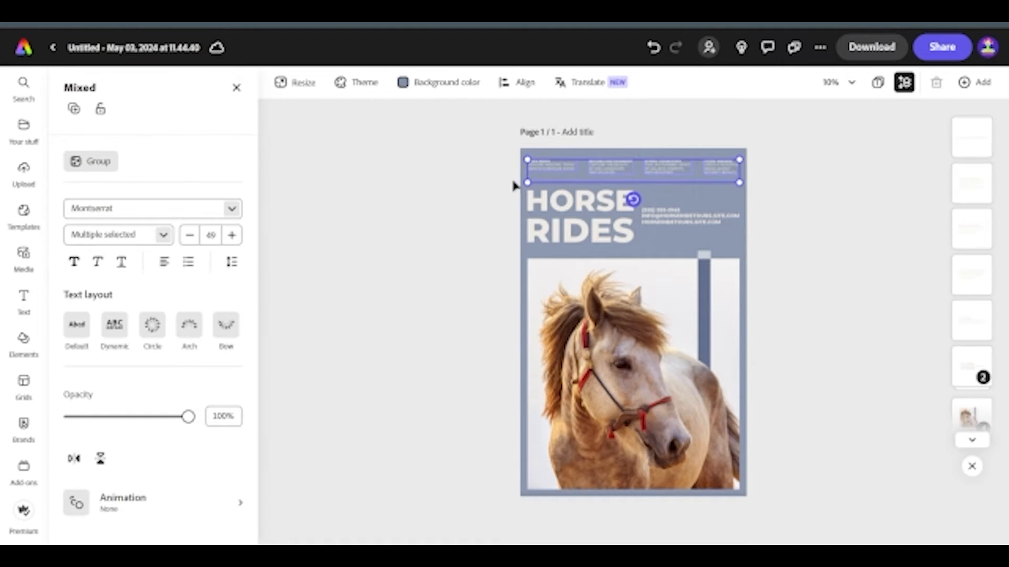
click(564, 207)
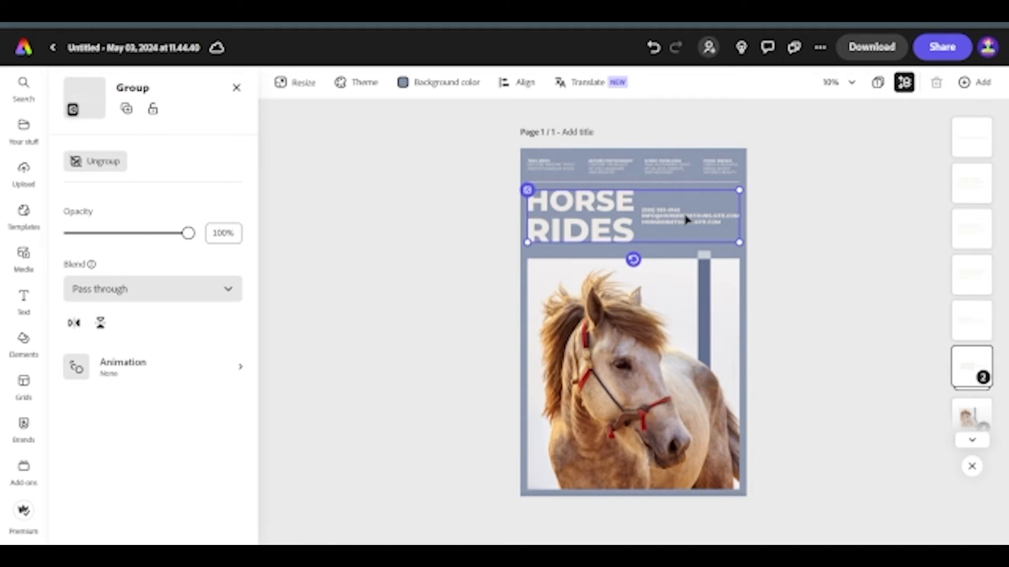
click(121, 163)
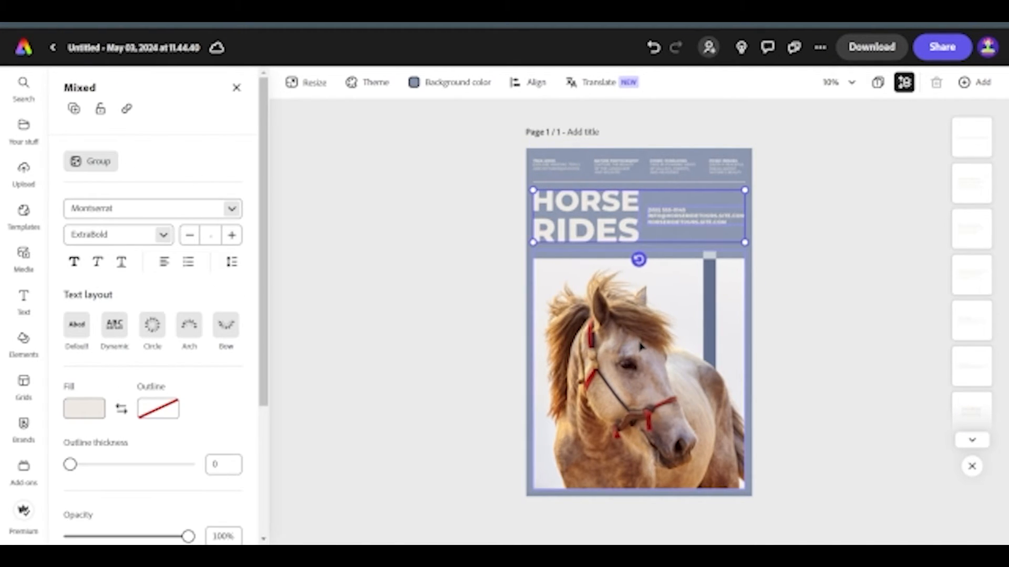
click(640, 346)
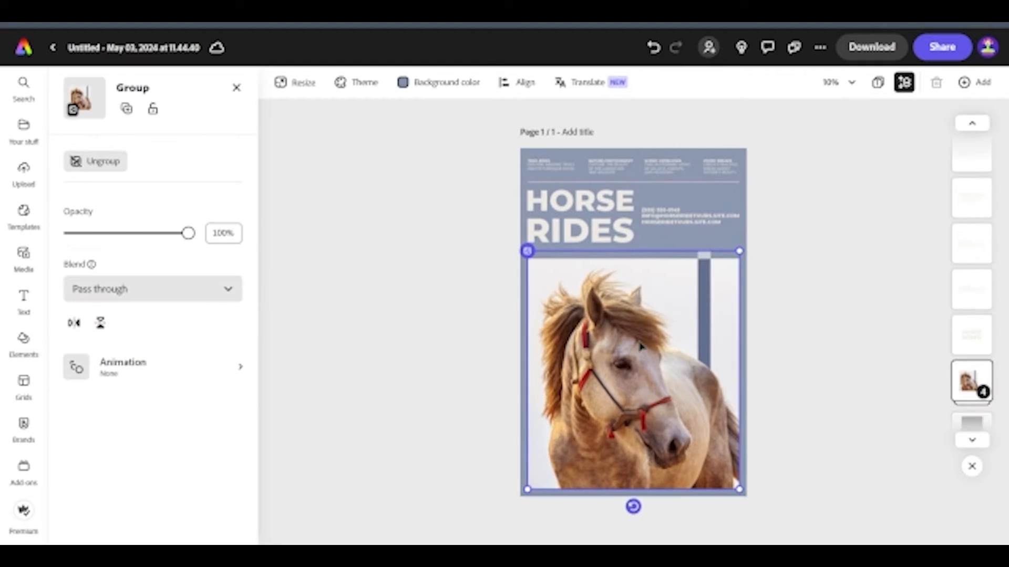
click(89, 173)
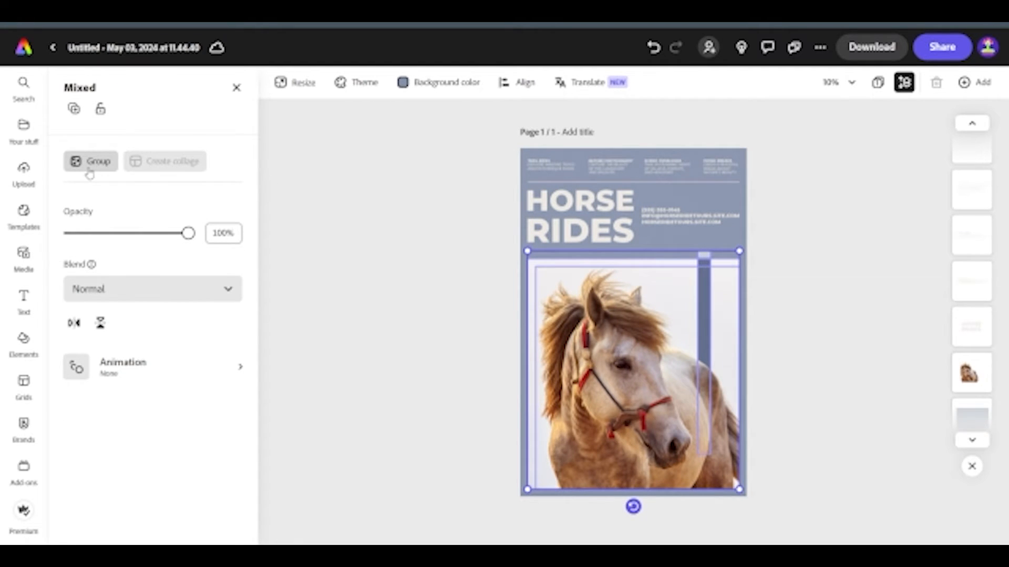
Look through the ungrouped layers and select the full horse photo layer just above the grey overlay.
click(468, 251)
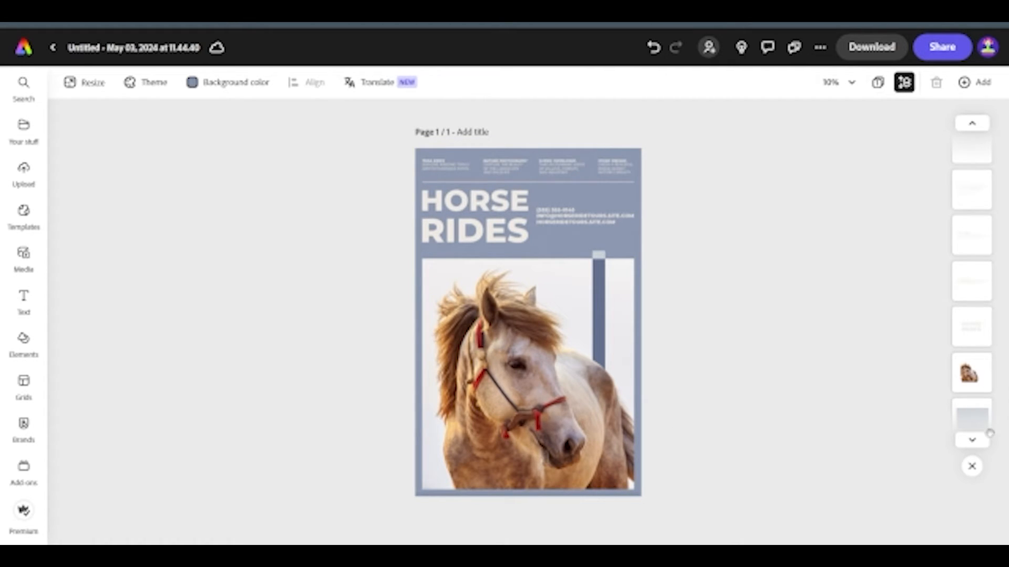
click(972, 440)
click(972, 441)
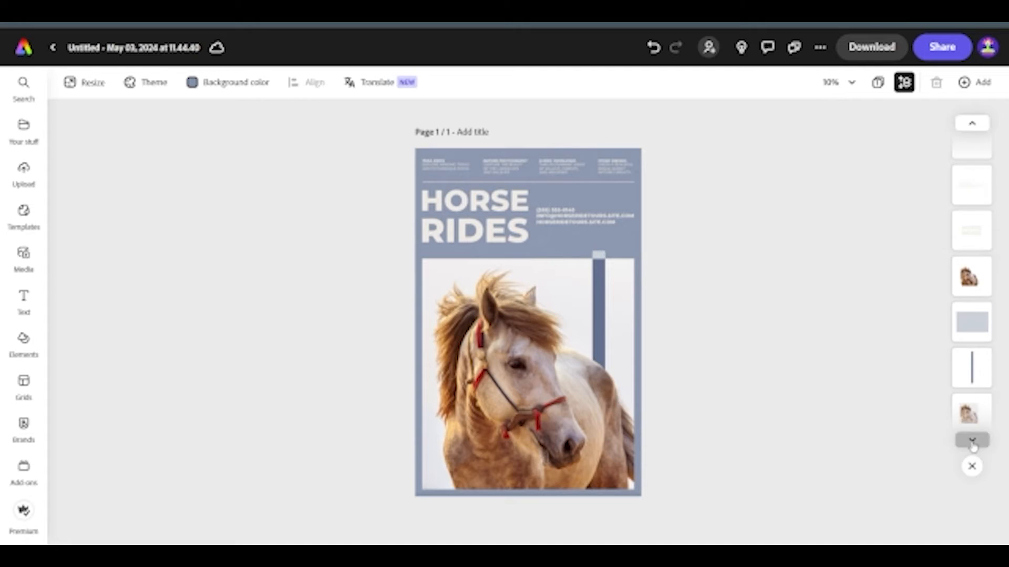
click(971, 440)
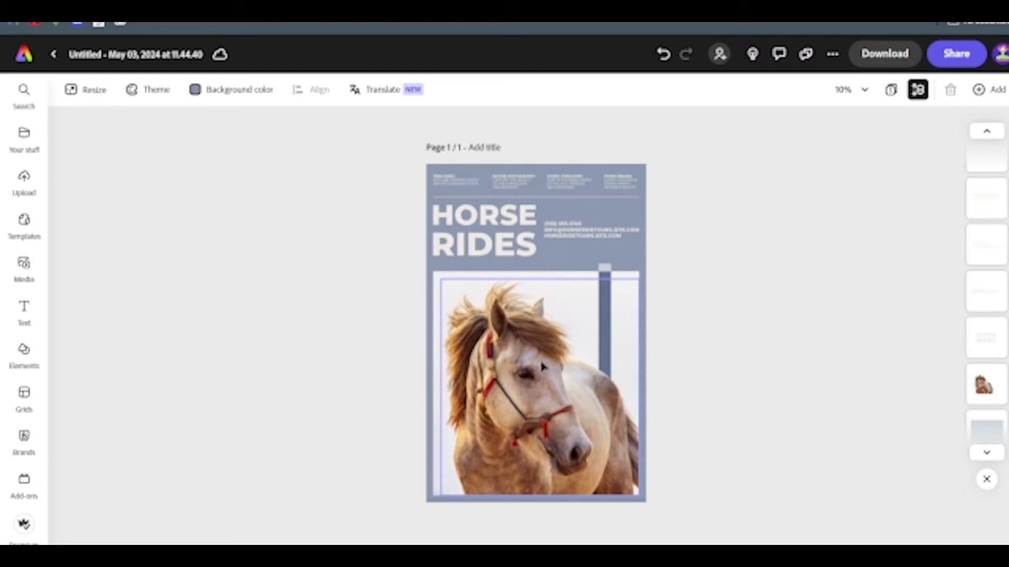
click(987, 453)
click(986, 453)
click(985, 451)
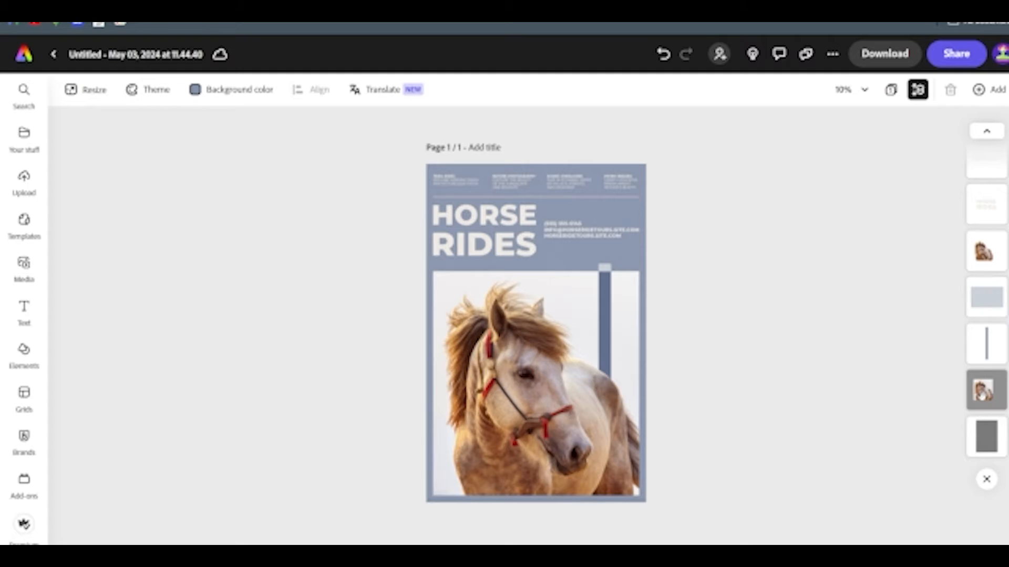
click(985, 390)
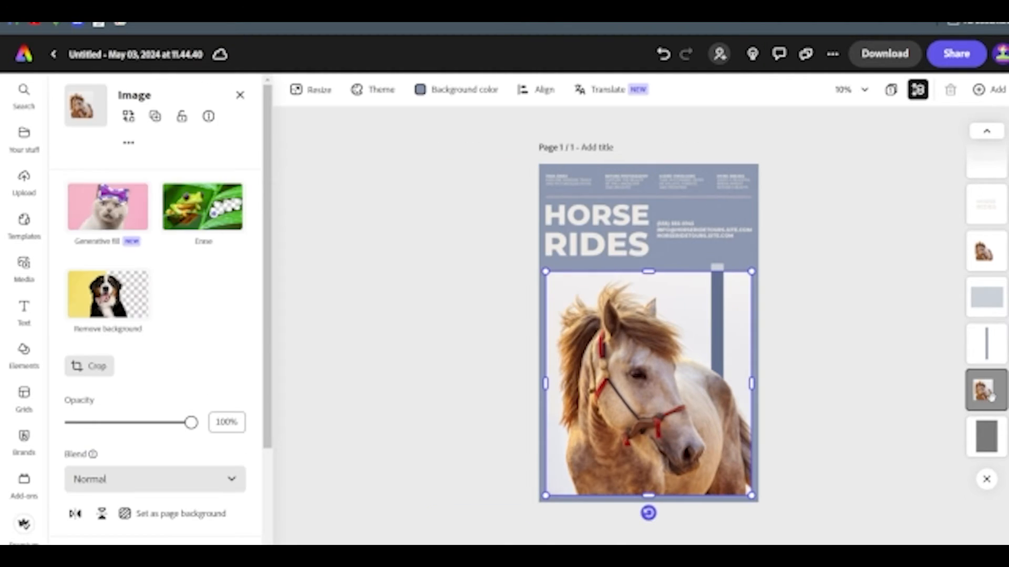
Delete the full horse photo layer and open the replacement photo library for the remaining horse cutout.
key(Delete)
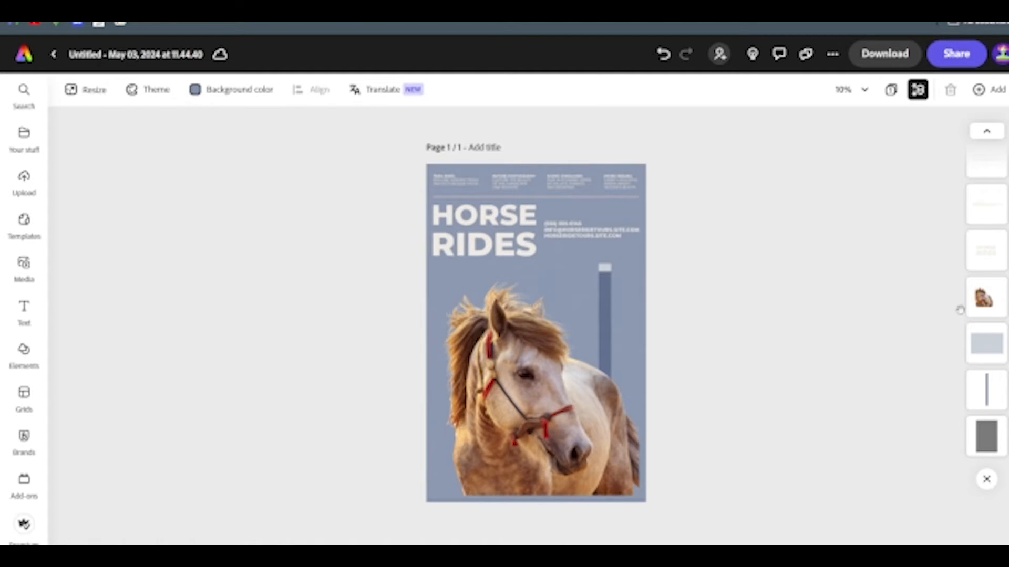
click(985, 298)
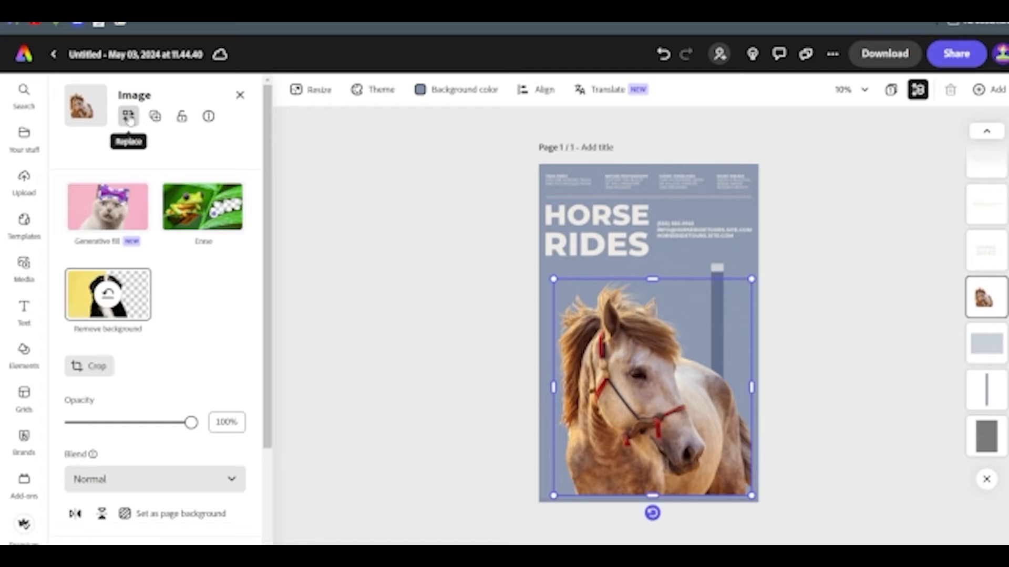
click(128, 117)
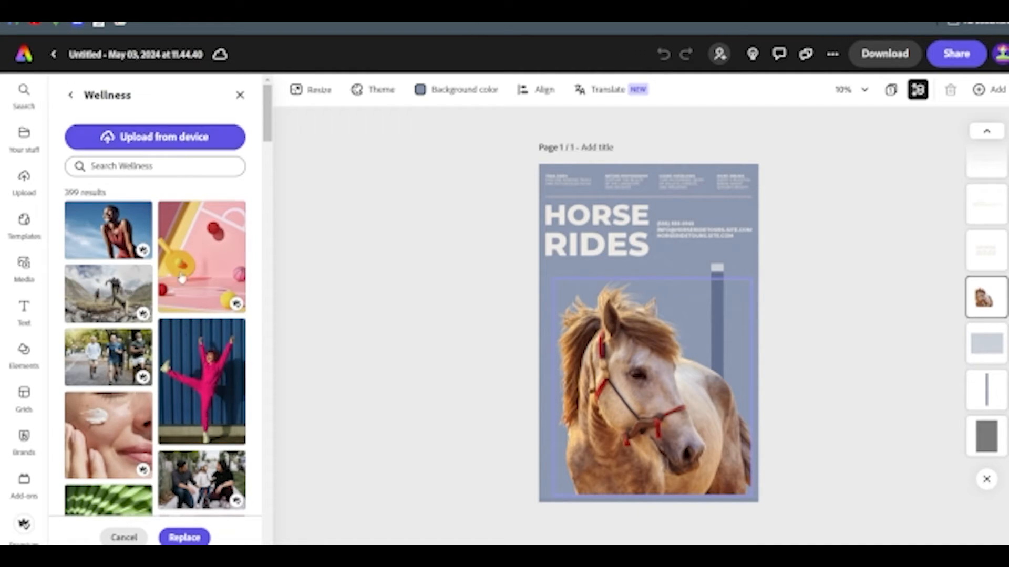
Replace the horse cutout with the Wellness photo of a woman dancing in purple trousers and a blue jacket.
click(71, 96)
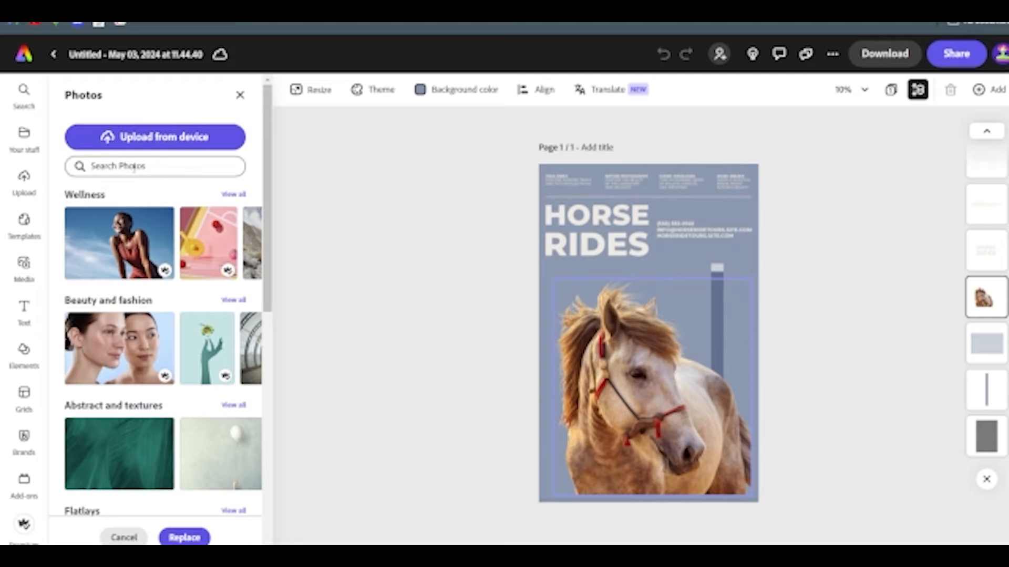
scroll(184, 302, down, 8)
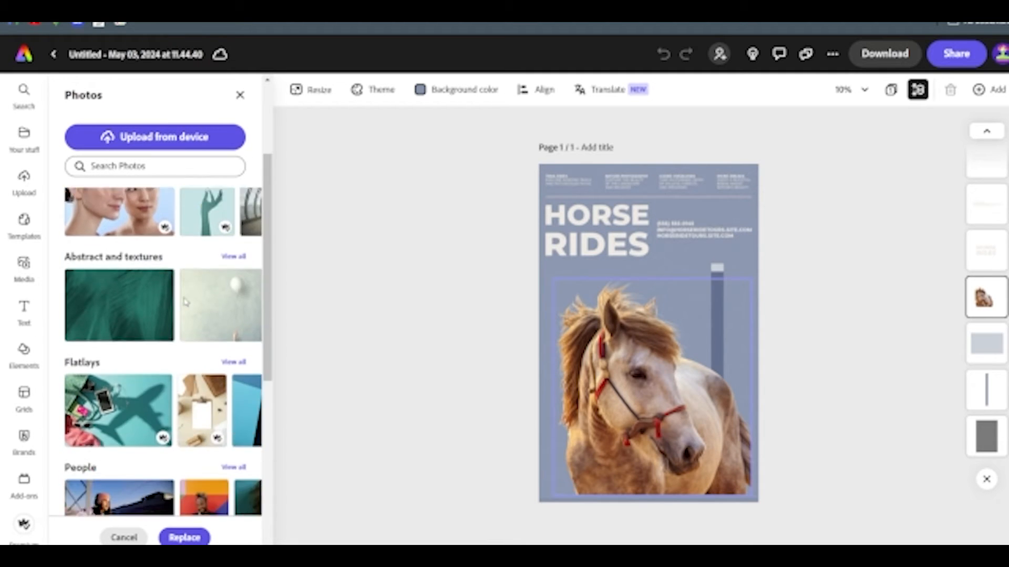
scroll(185, 304, down, 2)
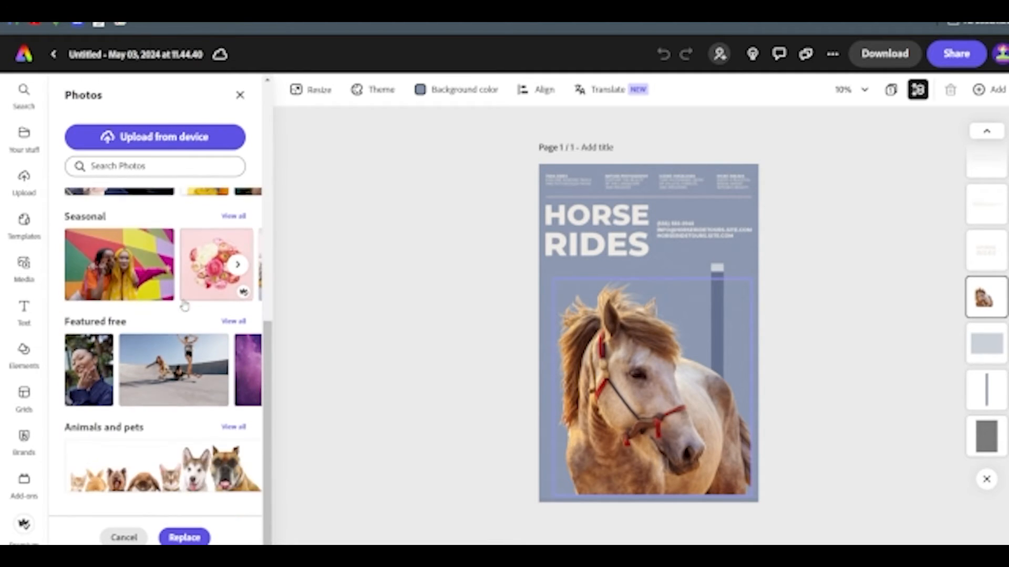
scroll(184, 304, up, 6)
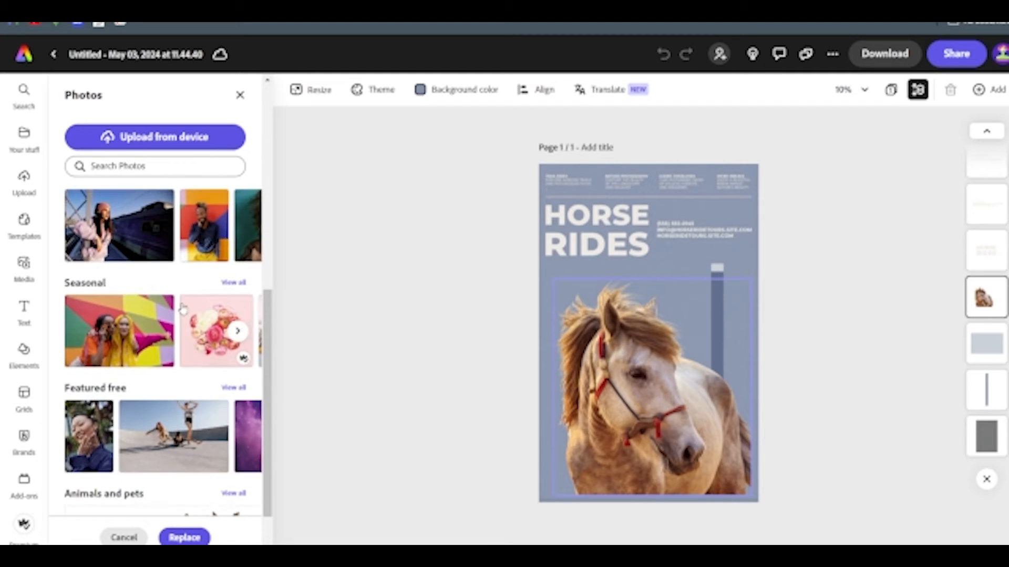
scroll(183, 298, up, 3)
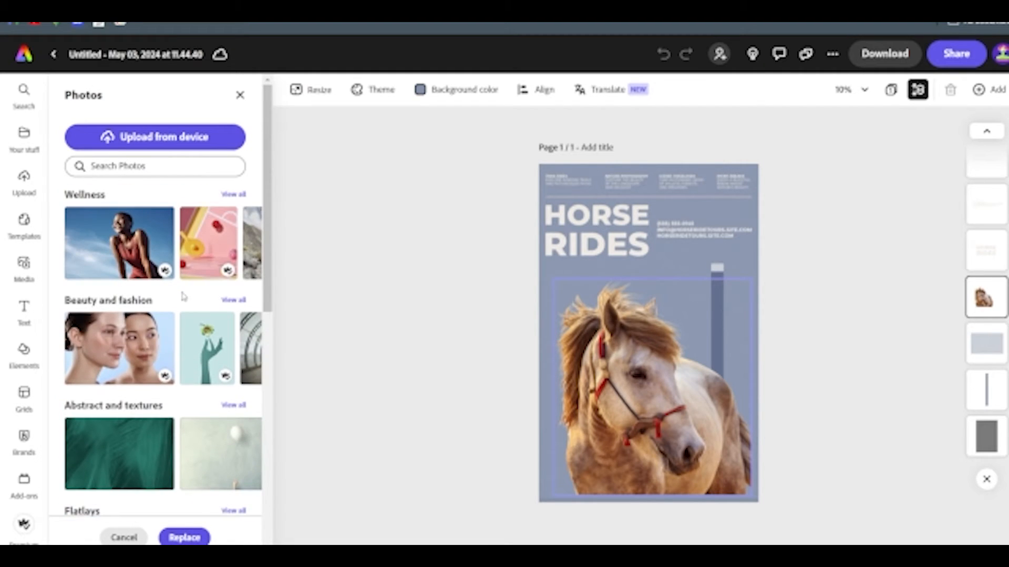
click(231, 195)
scroll(192, 318, down, 5)
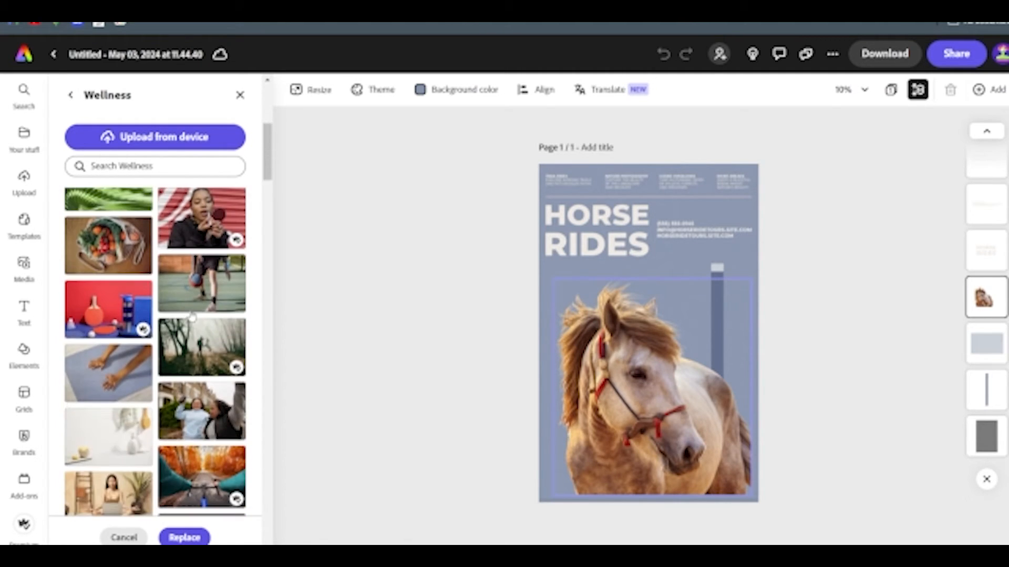
scroll(193, 318, down, 10)
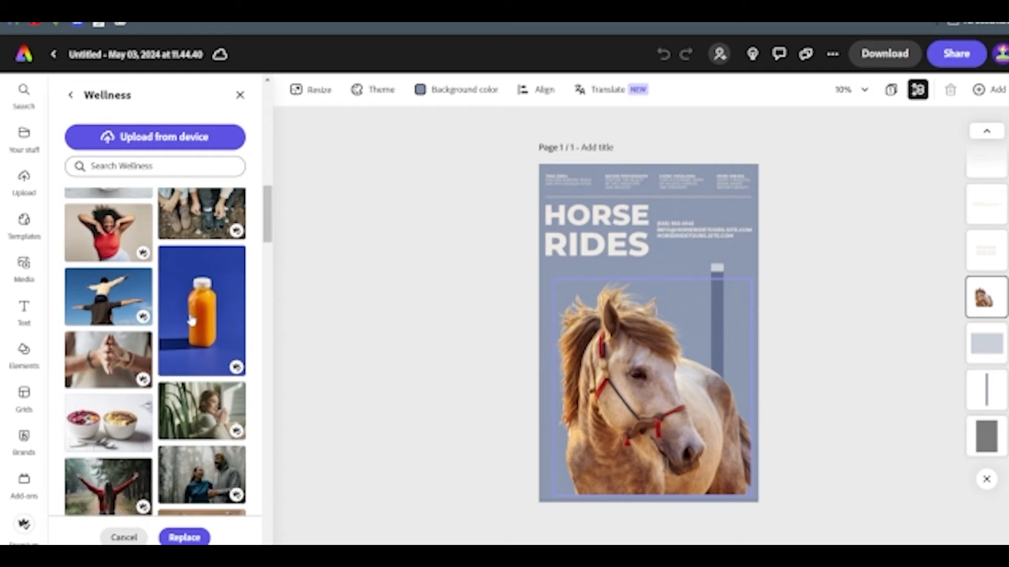
scroll(193, 321, down, 3)
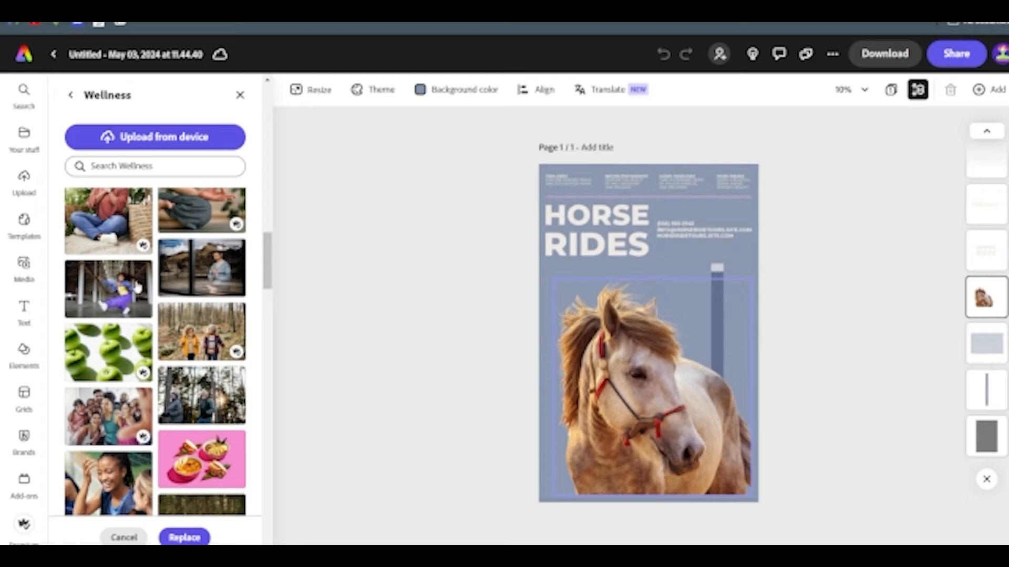
click(125, 285)
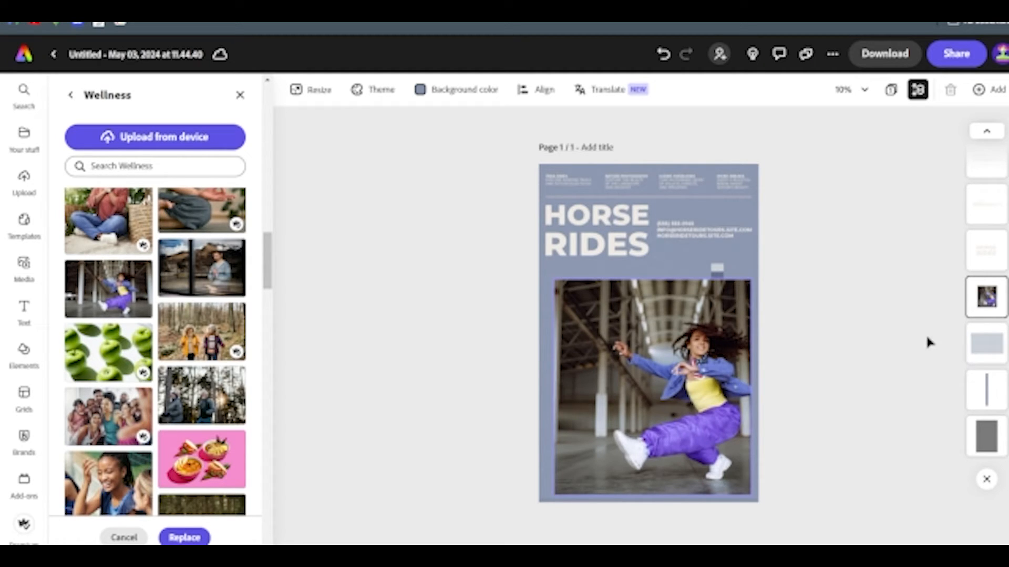
Remove the background from the dancing woman photo on the poster.
click(677, 371)
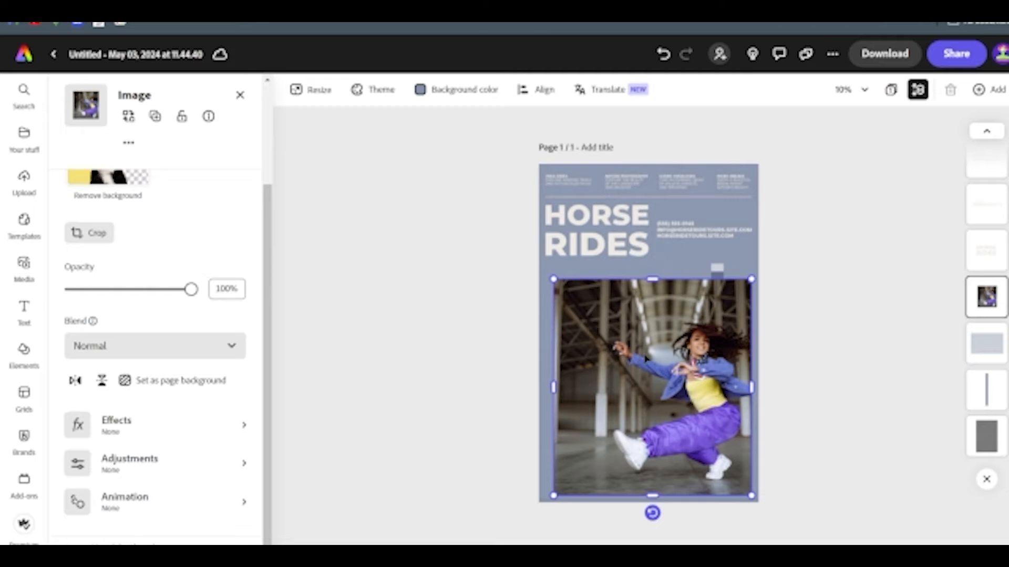
scroll(143, 317, up, 3)
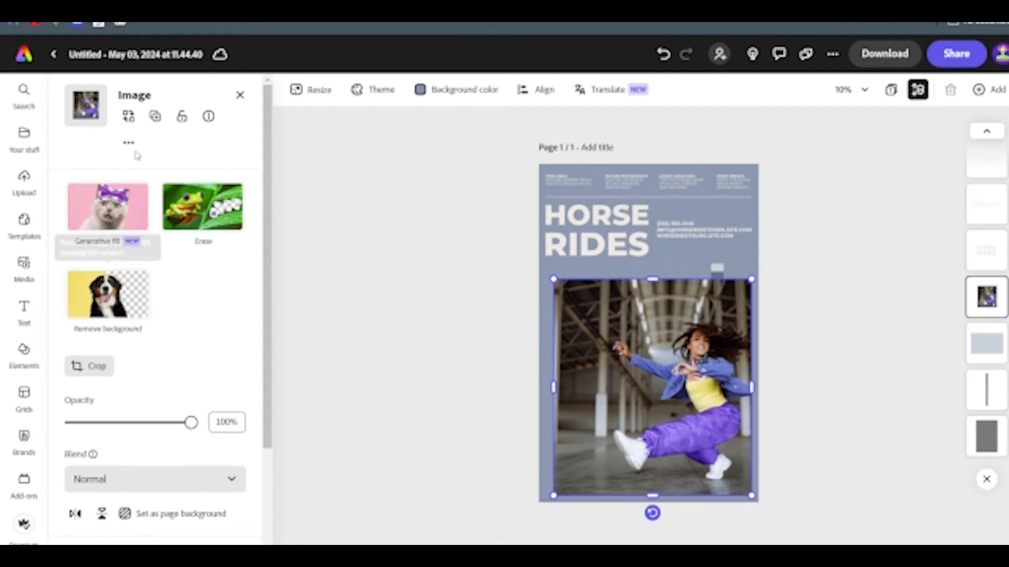
click(134, 304)
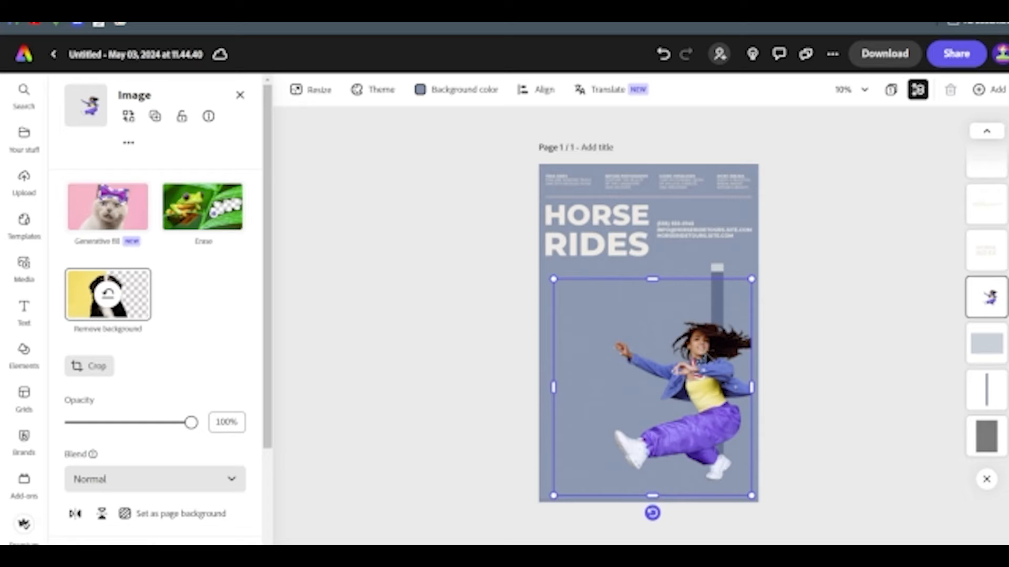
Shift the dancer cutout toward the poster's left side and adjust its side crops so her whole figure fits the frame.
drag(652, 387, 625, 387)
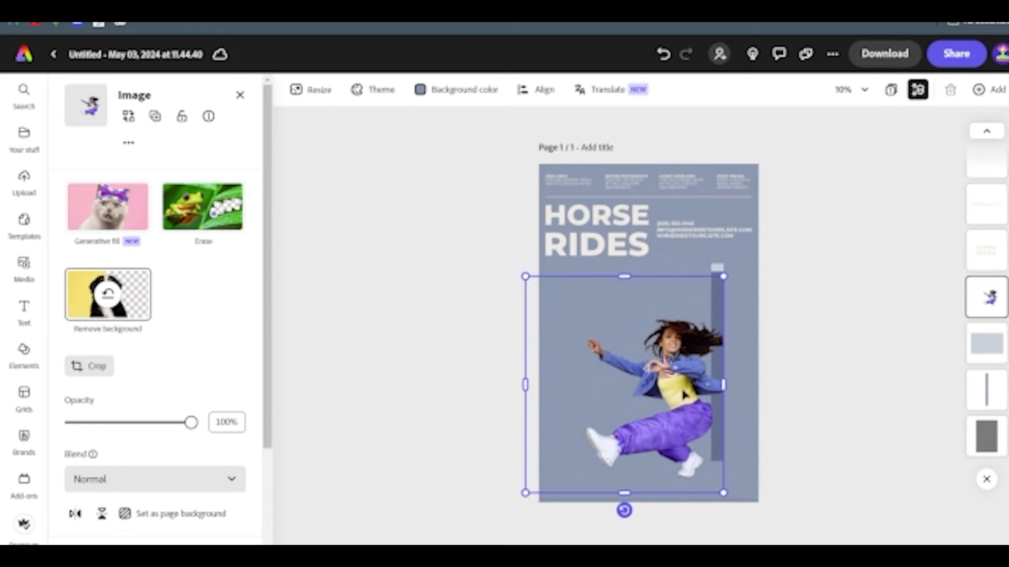
drag(724, 385, 741, 383)
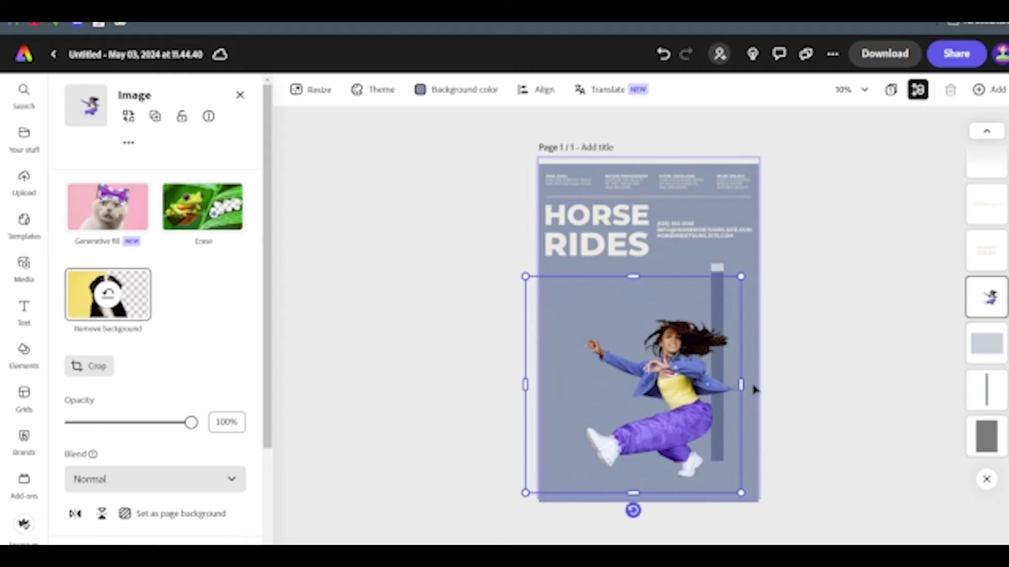
drag(525, 385, 560, 383)
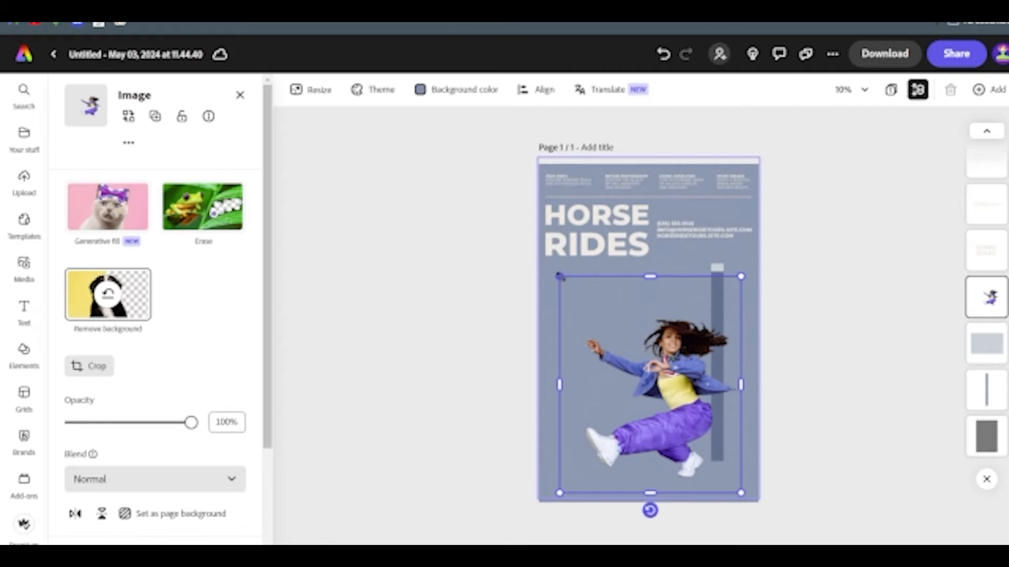
Enlarge the dancer cutout so its frame's upper edge sits just below the HORSE RIDES title.
drag(560, 276, 540, 254)
click(921, 340)
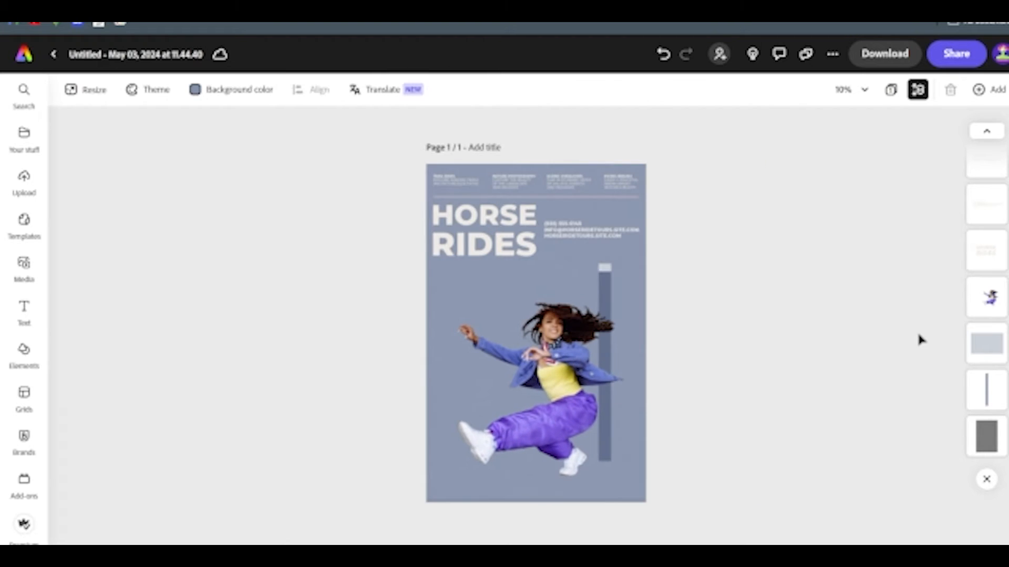
click(568, 340)
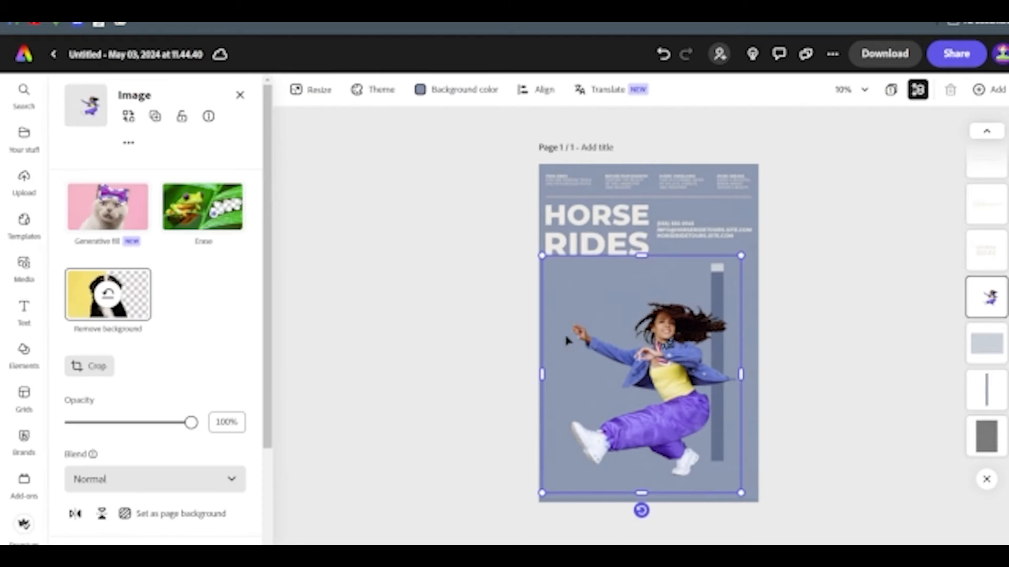
drag(541, 256, 548, 264)
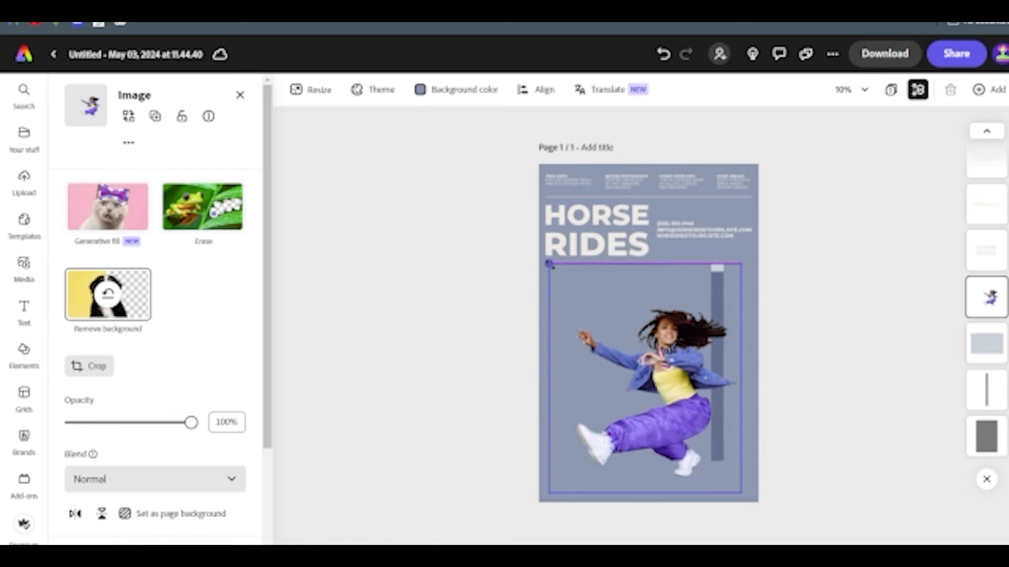
click(856, 287)
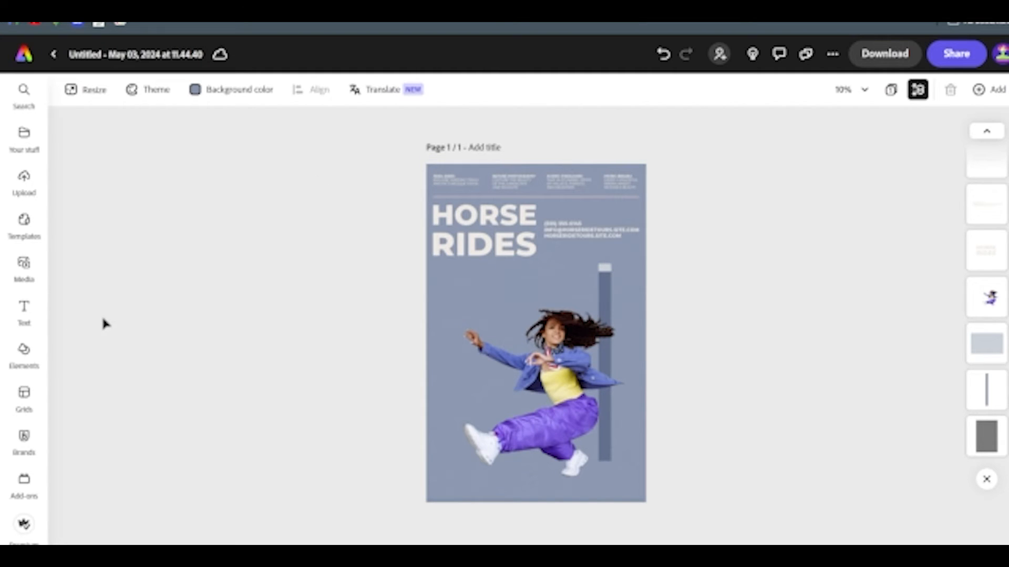
Search the stock photos in the media library for "book".
click(32, 269)
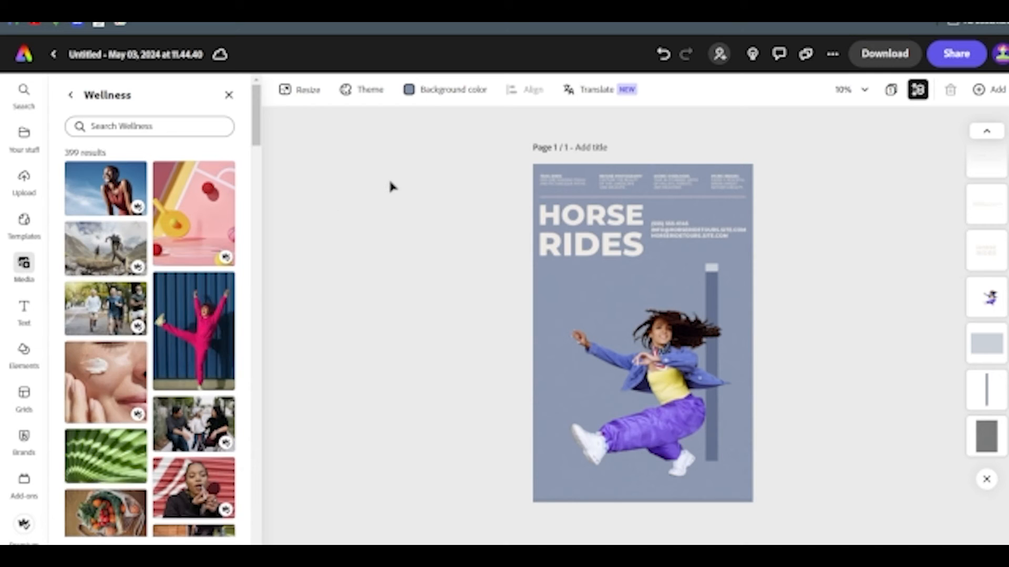
click(70, 95)
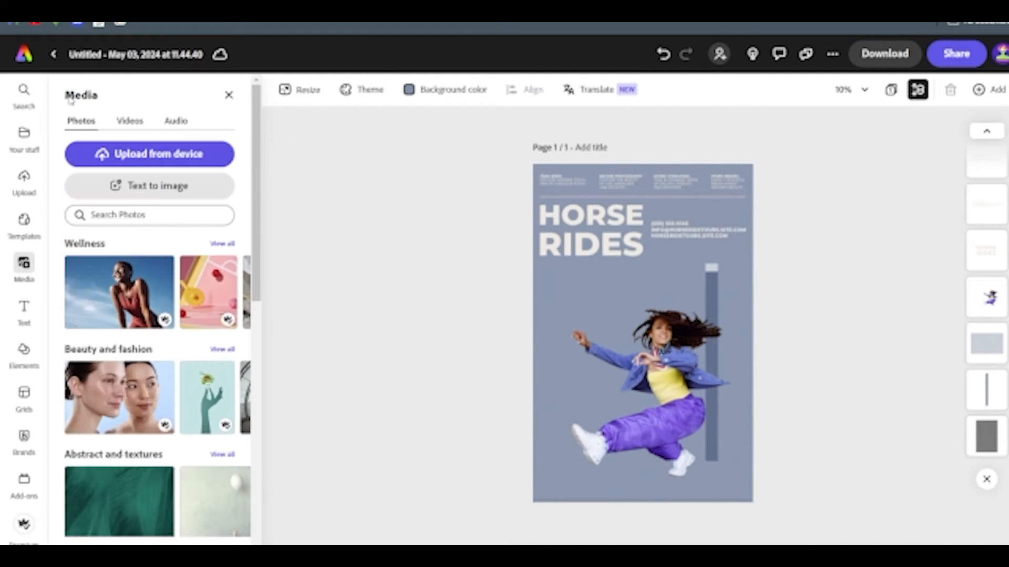
click(93, 214)
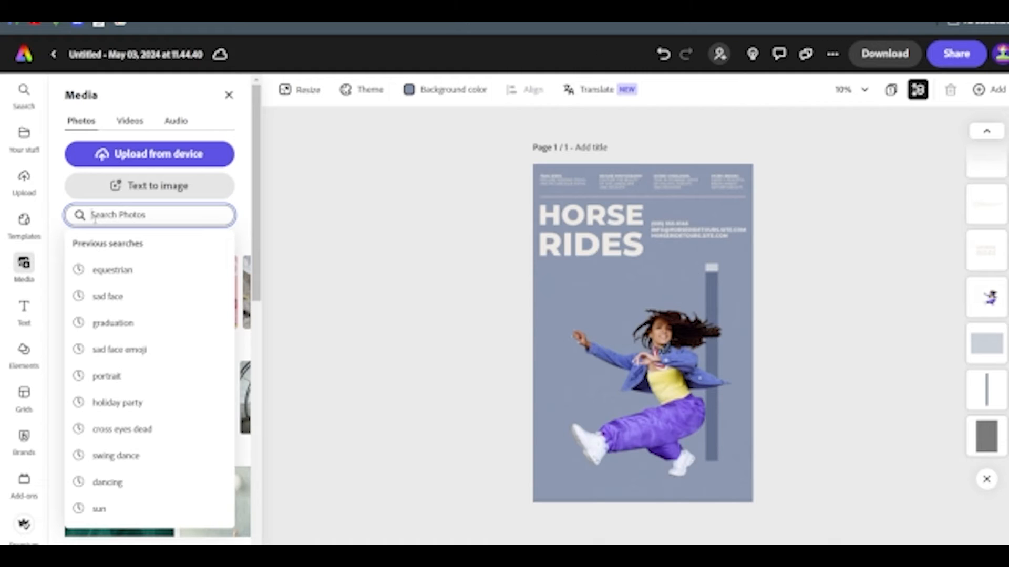
text(book)
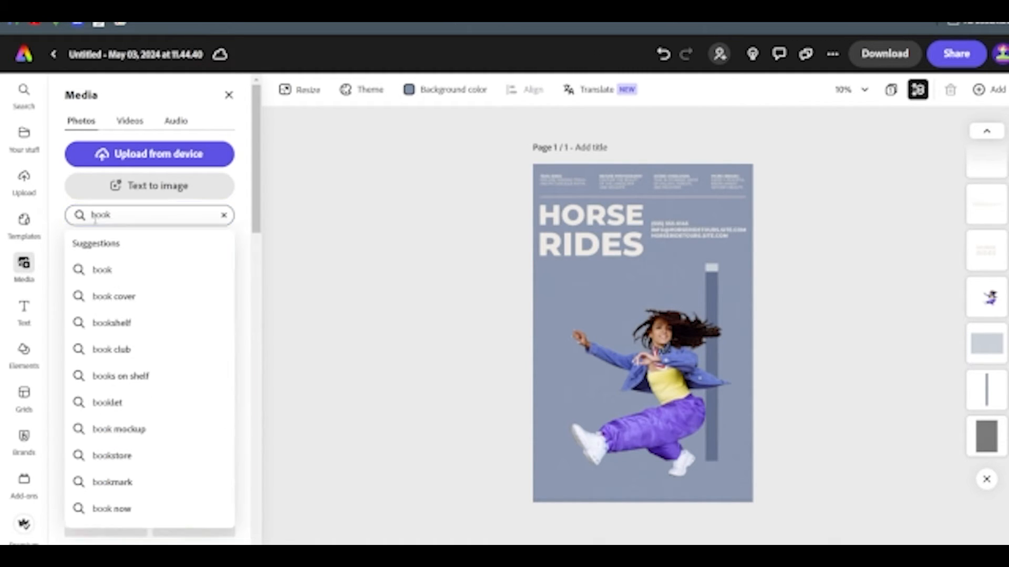
key(Return)
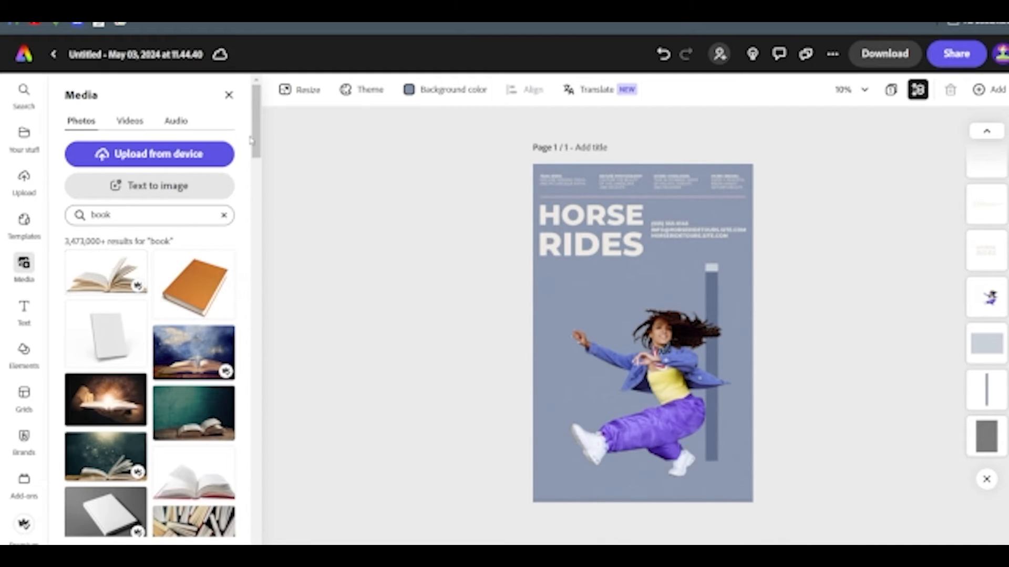
Add three different open-book photos with white backgrounds from the search results to the poster.
click(105, 274)
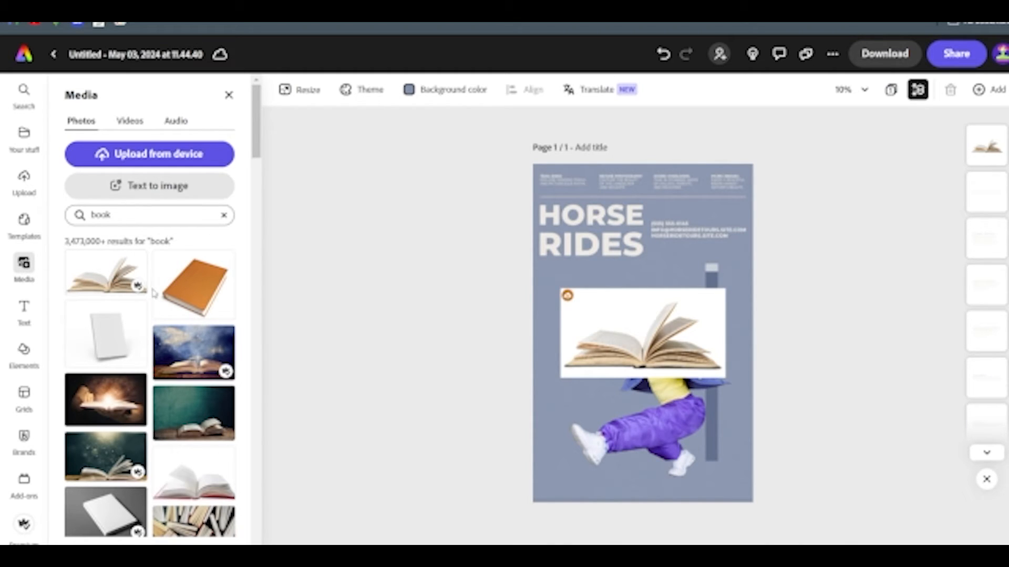
scroll(173, 351, down, 10)
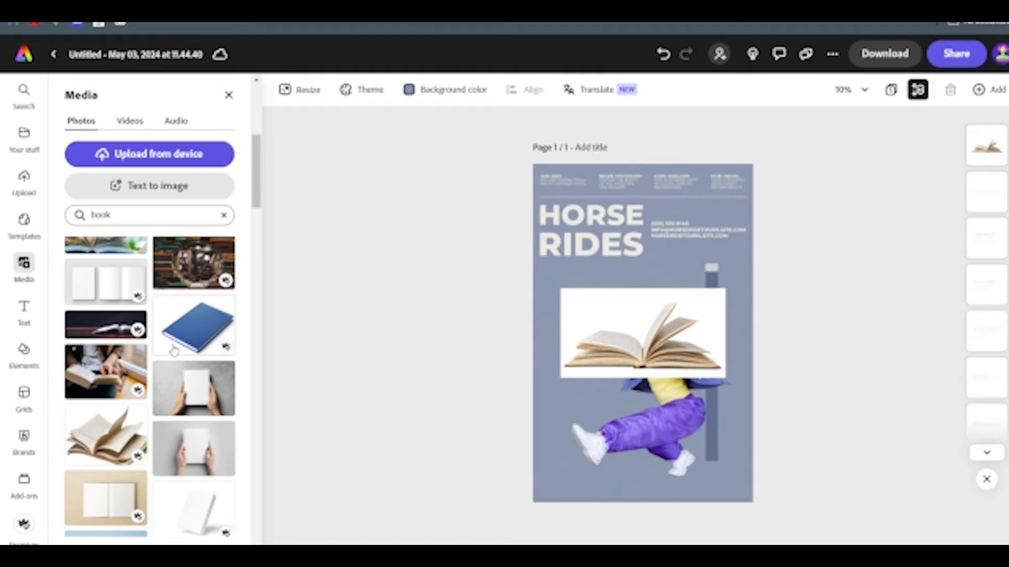
click(110, 306)
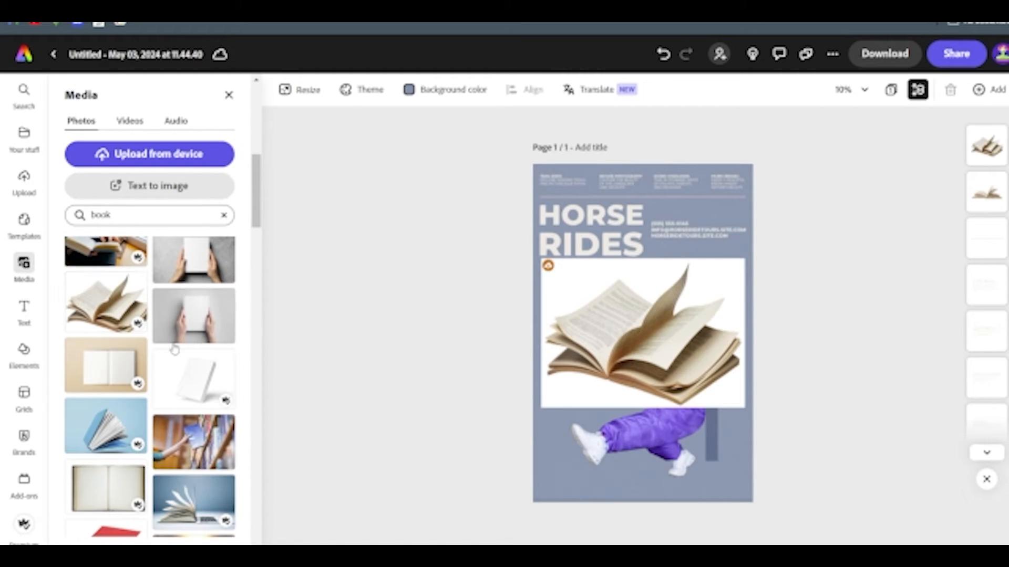
scroll(177, 351, down, 5)
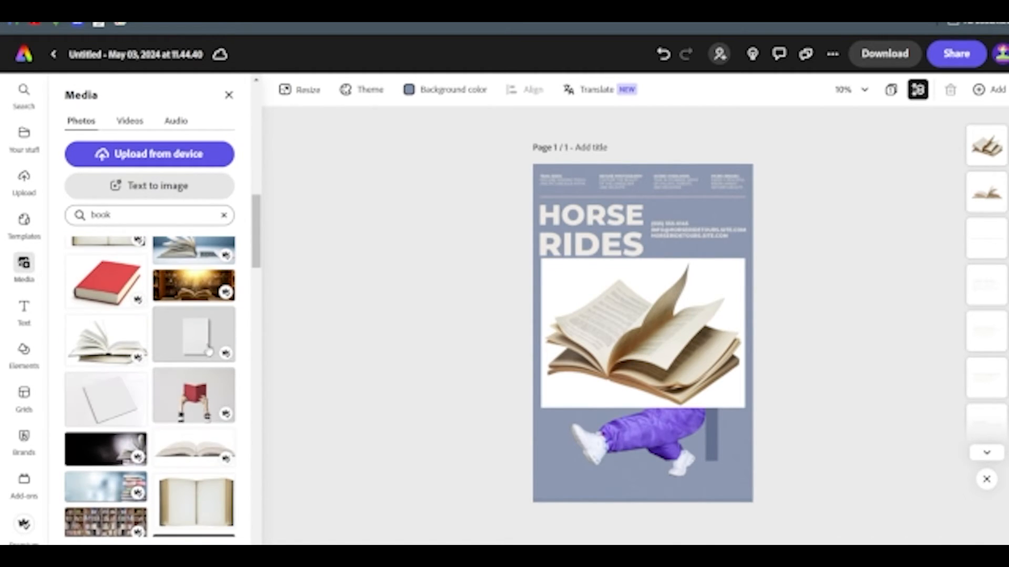
scroll(195, 362, down, 3)
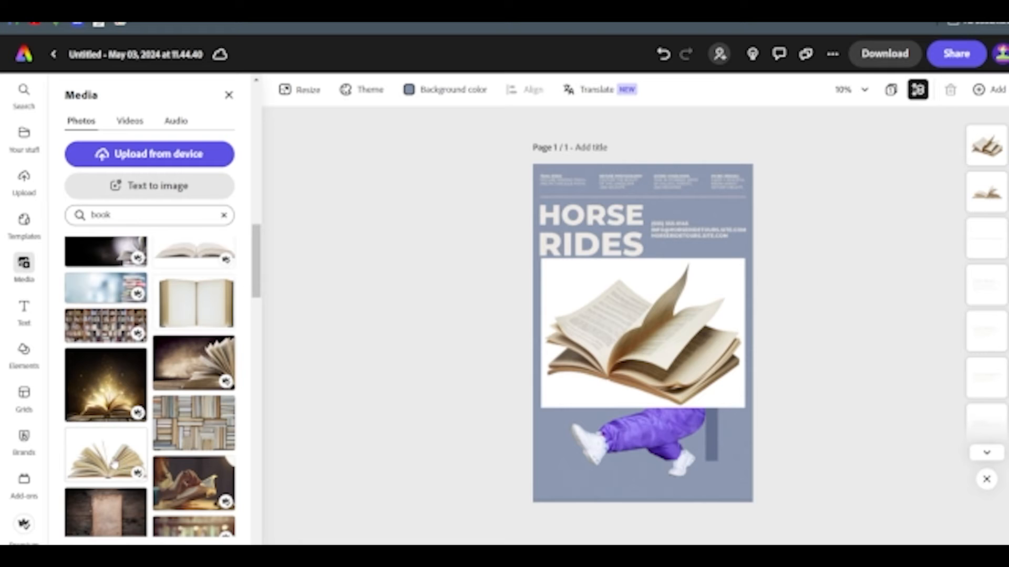
click(115, 465)
Remove the background from the topmost open-book photo and move it up over the contact details beside the title.
click(650, 315)
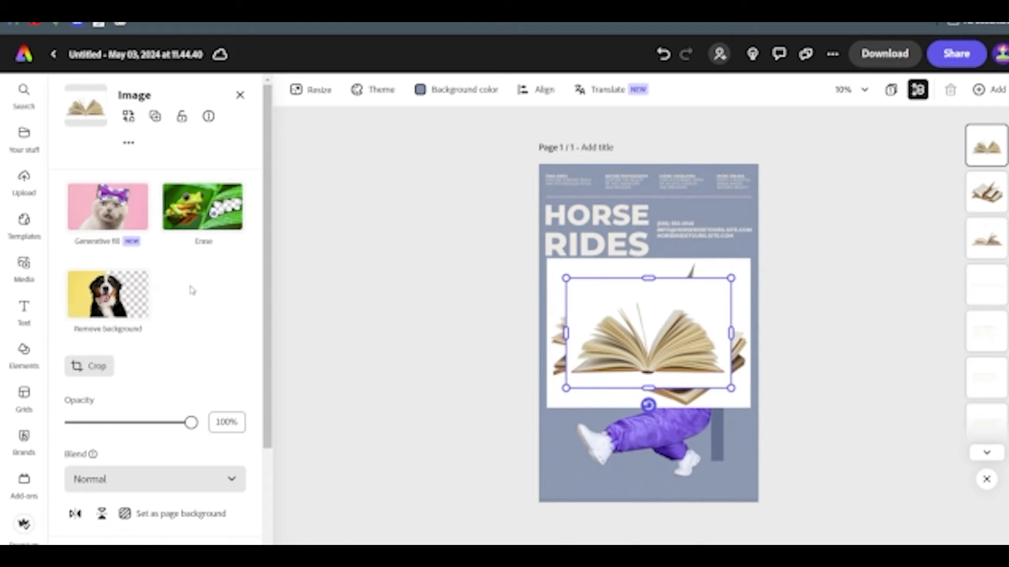
click(101, 299)
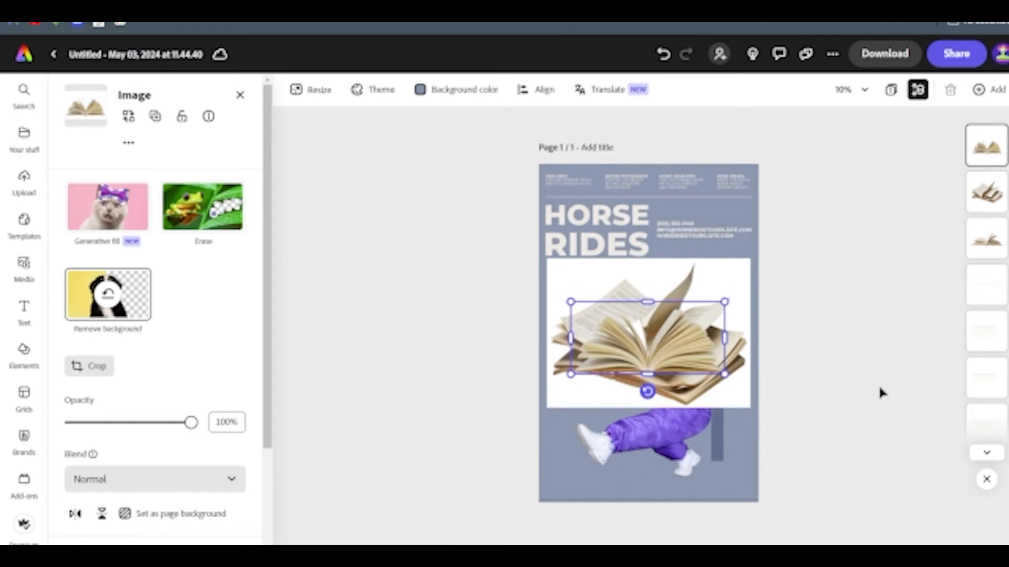
drag(664, 345, 712, 253)
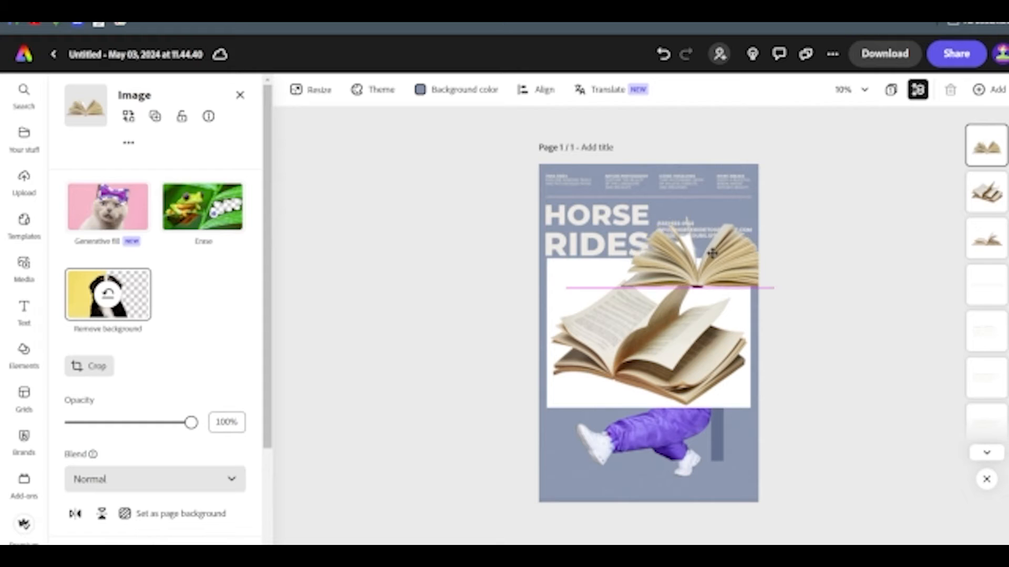
Remove the backgrounds of the remaining two open-book photos and position them at the poster's lower left and over the dancer's outstretched arm.
click(582, 366)
click(135, 307)
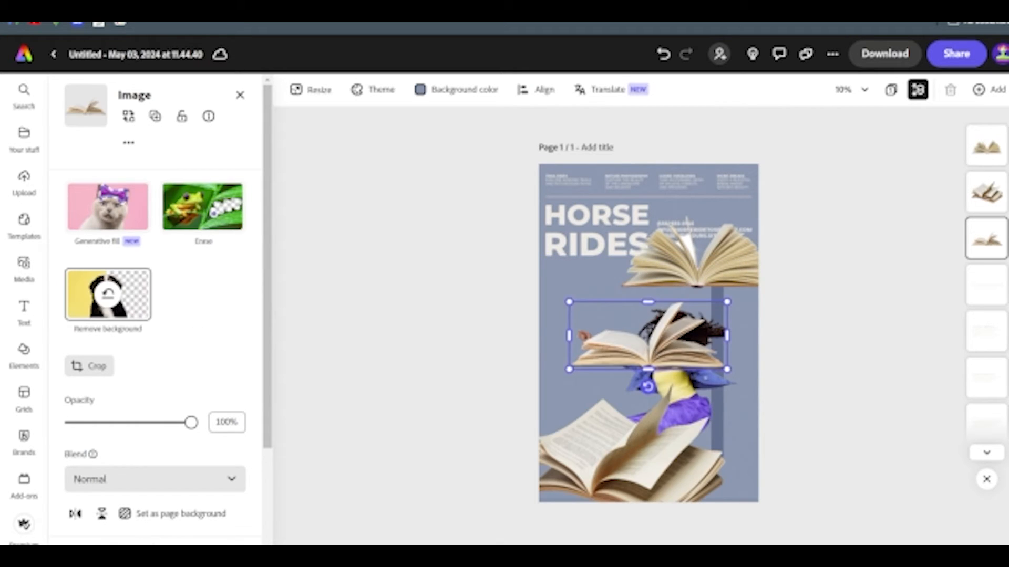
drag(650, 346, 630, 343)
Shrink the three books and spread them around the dancer: below the contact details, above her outstretched hand and under her raised foot.
click(735, 261)
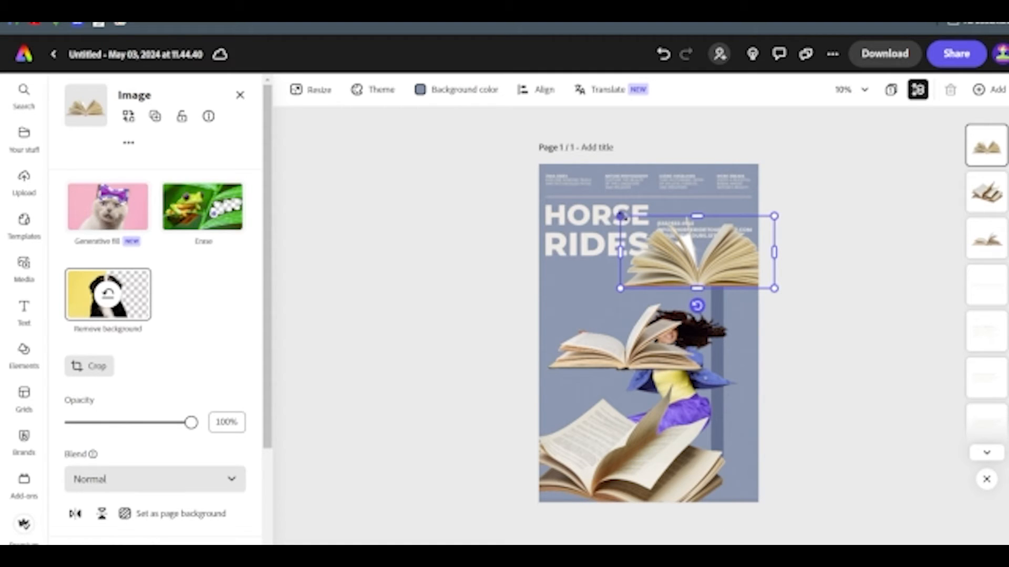
drag(620, 215, 703, 269)
click(630, 347)
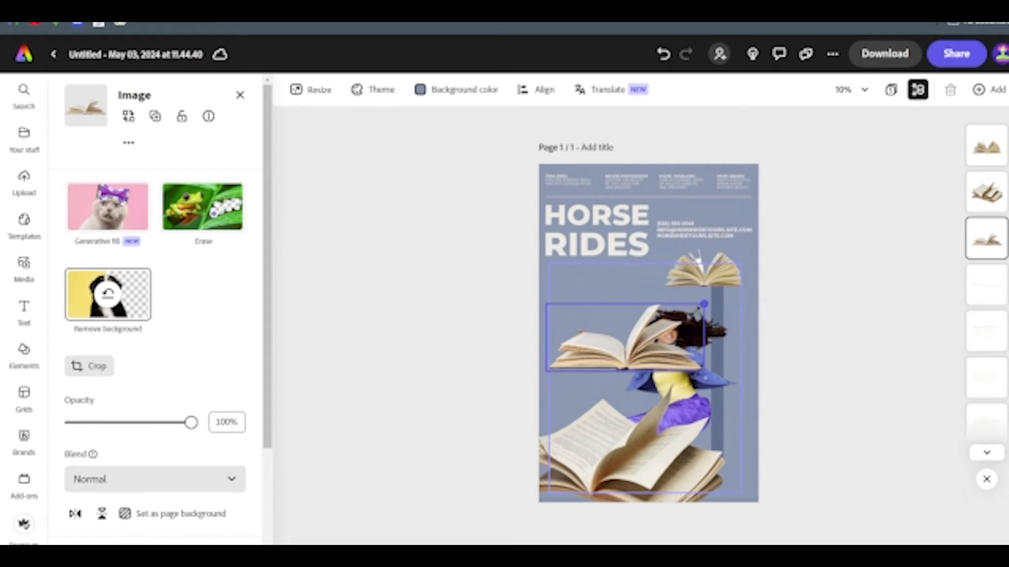
drag(704, 305, 619, 341)
drag(581, 384, 593, 313)
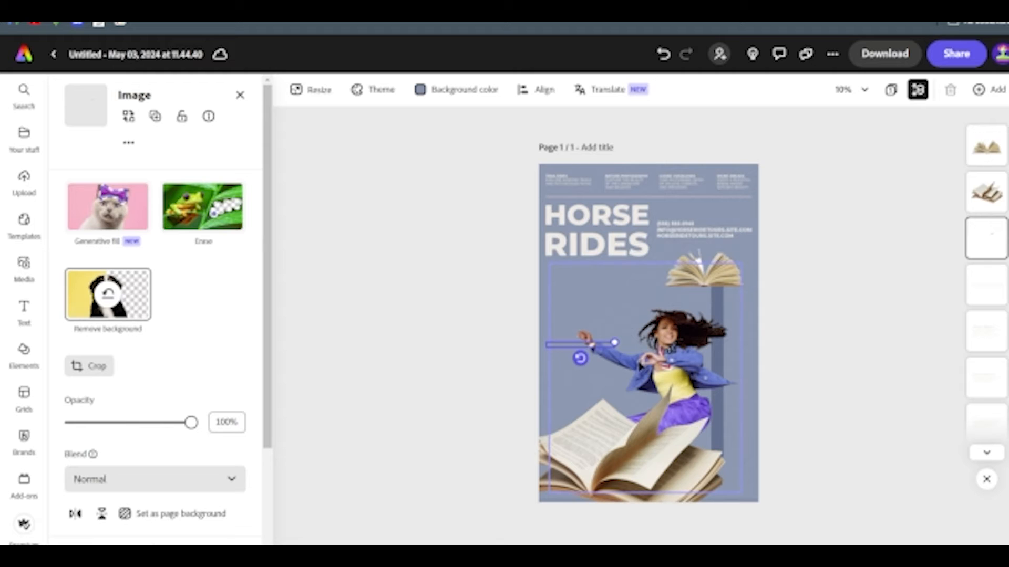
key(ctrl+z)
drag(585, 361, 586, 299)
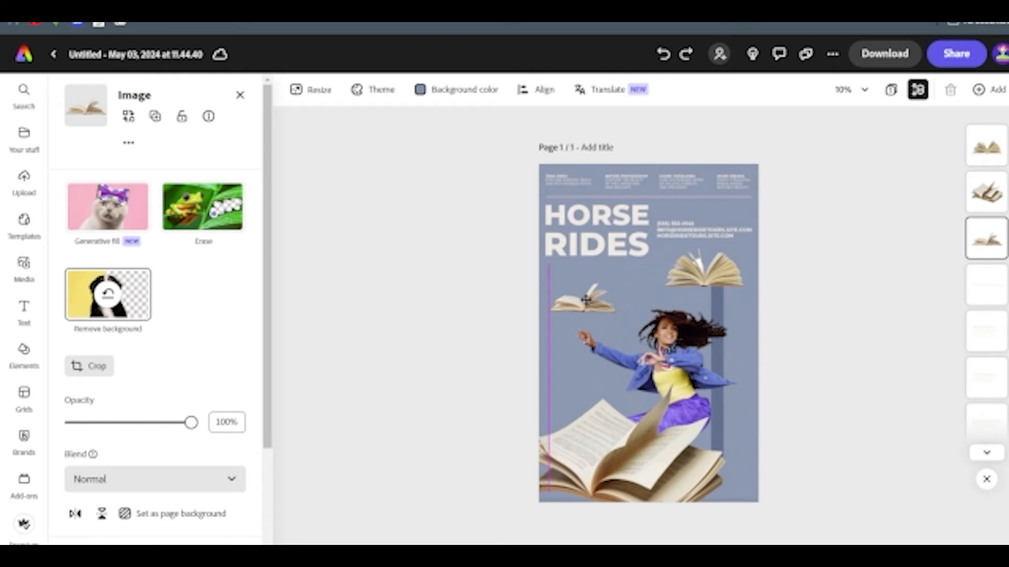
click(604, 439)
drag(527, 382, 592, 438)
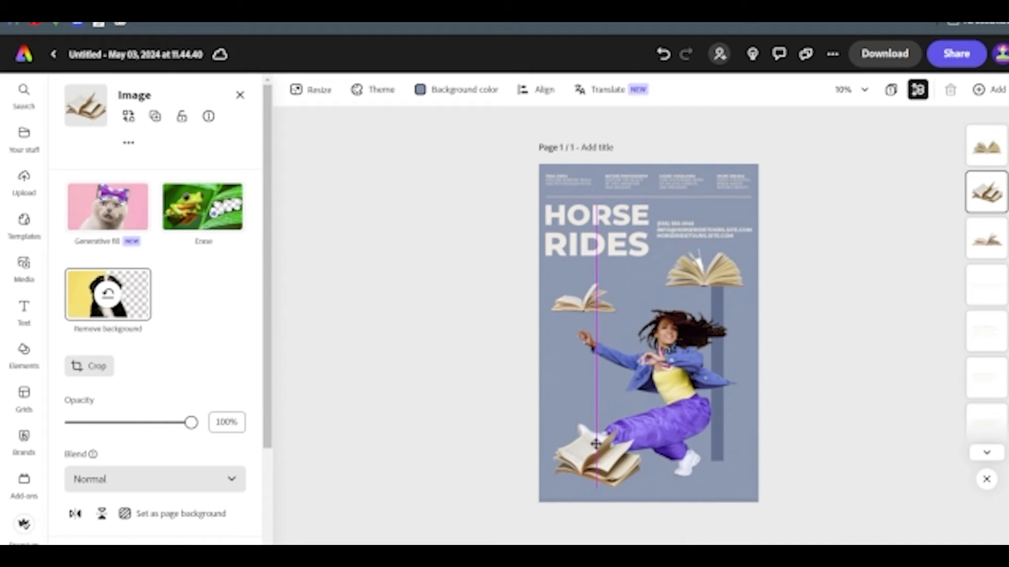
Tilt the book below the contact details clockwise and make it slightly smaller.
click(695, 284)
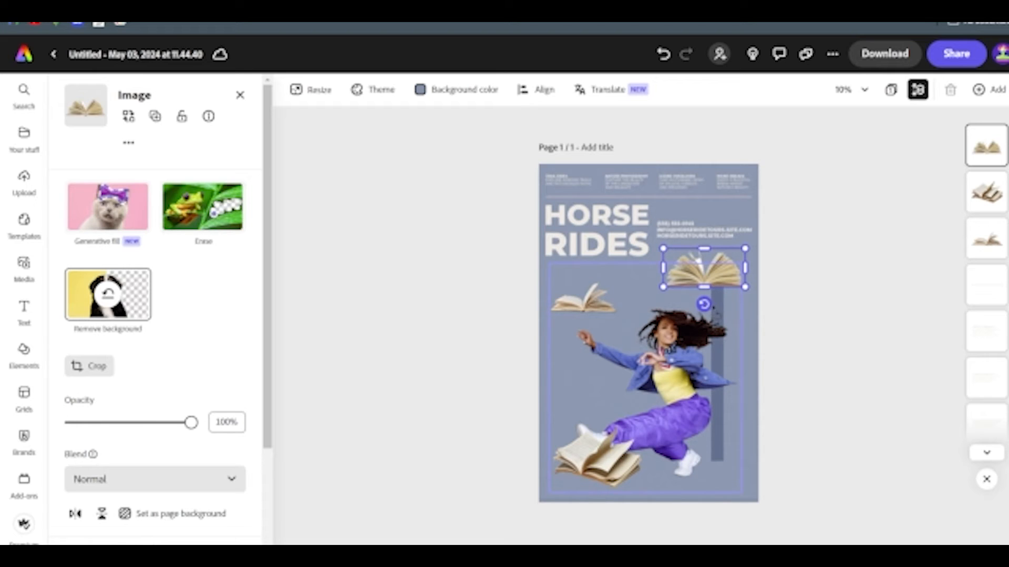
mouse_move(703, 304)
mouse_down()
mouse_move(687, 299)
mouse_move(697, 304)
mouse_up()
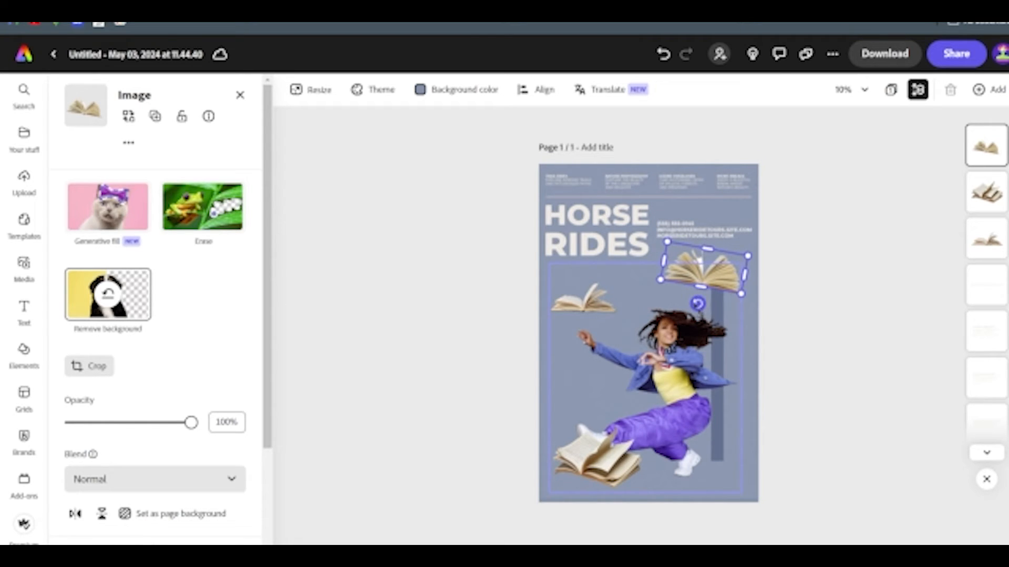
drag(697, 304, 689, 301)
drag(674, 235, 689, 251)
Tilt the book above the dancer's hand counterclockwise and lower the other floating book slightly beside her hair.
click(597, 301)
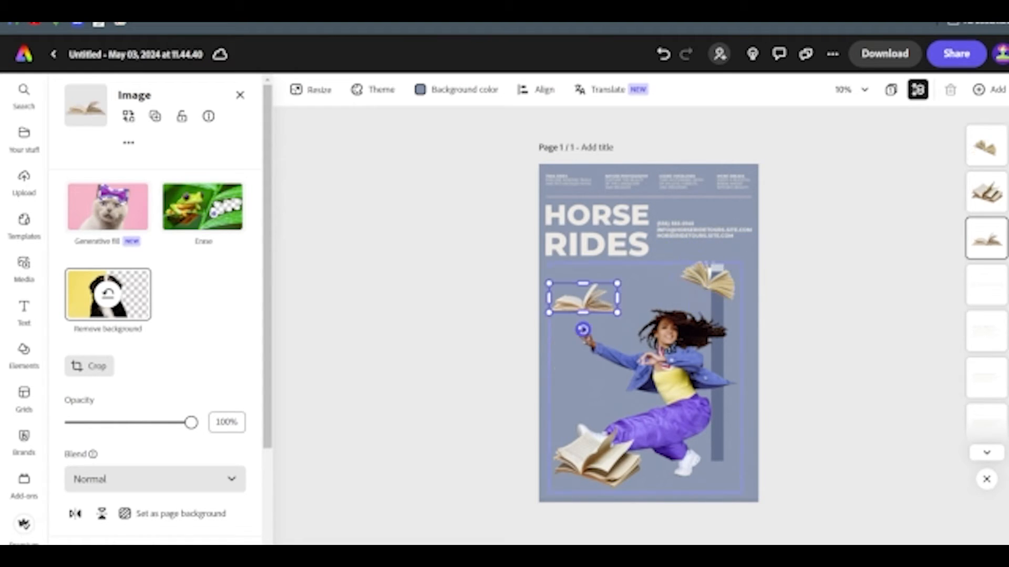
drag(583, 329, 597, 326)
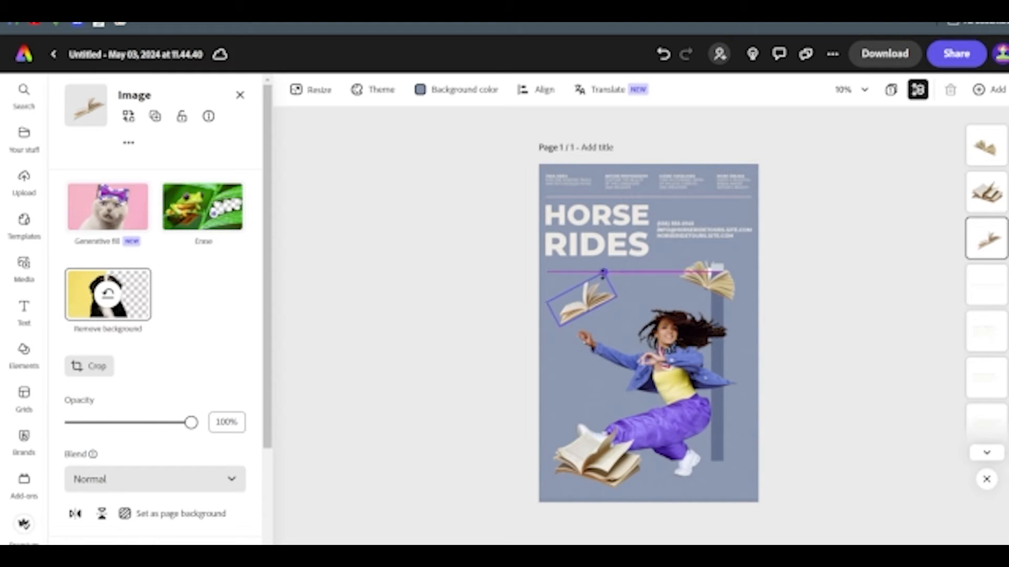
drag(603, 274, 603, 274)
mouse_move(724, 290)
mouse_down()
mouse_move(704, 291)
mouse_move(731, 297)
mouse_up()
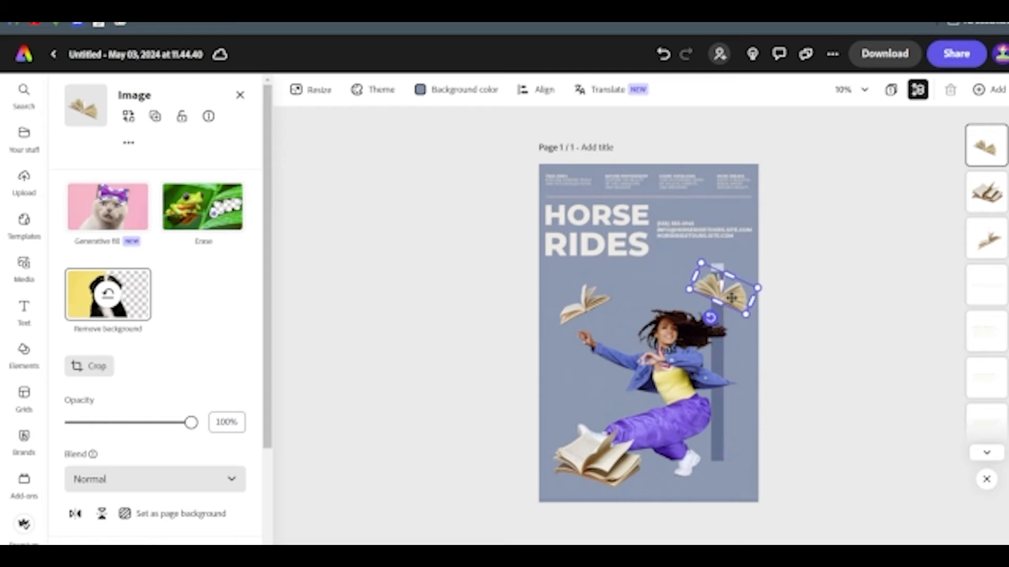
Reduce the size of the book under the dancer's raised foot and deselect it.
click(618, 454)
drag(641, 424, 613, 445)
click(826, 381)
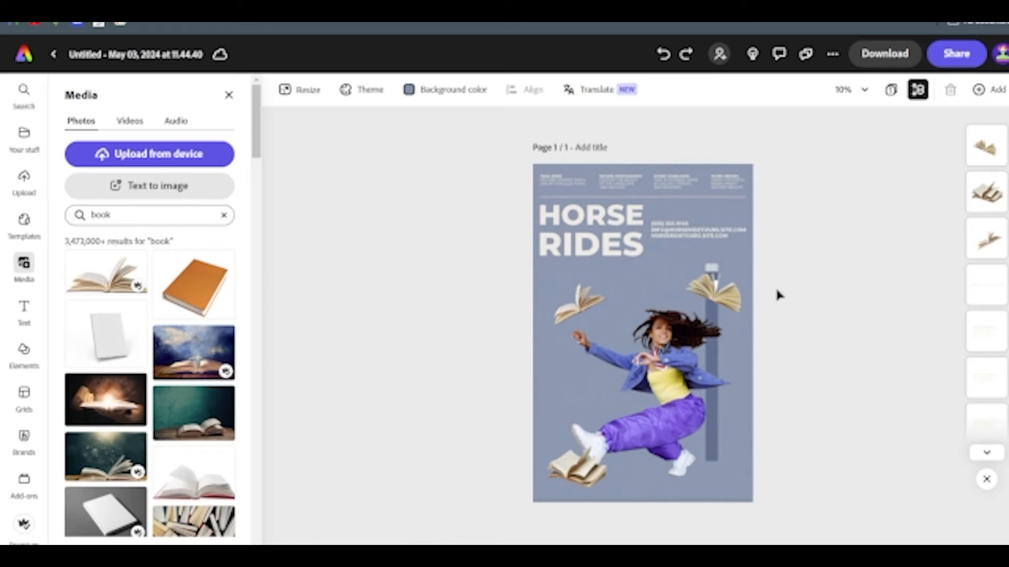
Move the clockwise-tilted book beside the dancer's face and erase the leftover white between its pages using the Quick selection brush at sizes 3 and 1.
key(ctrl+plus)
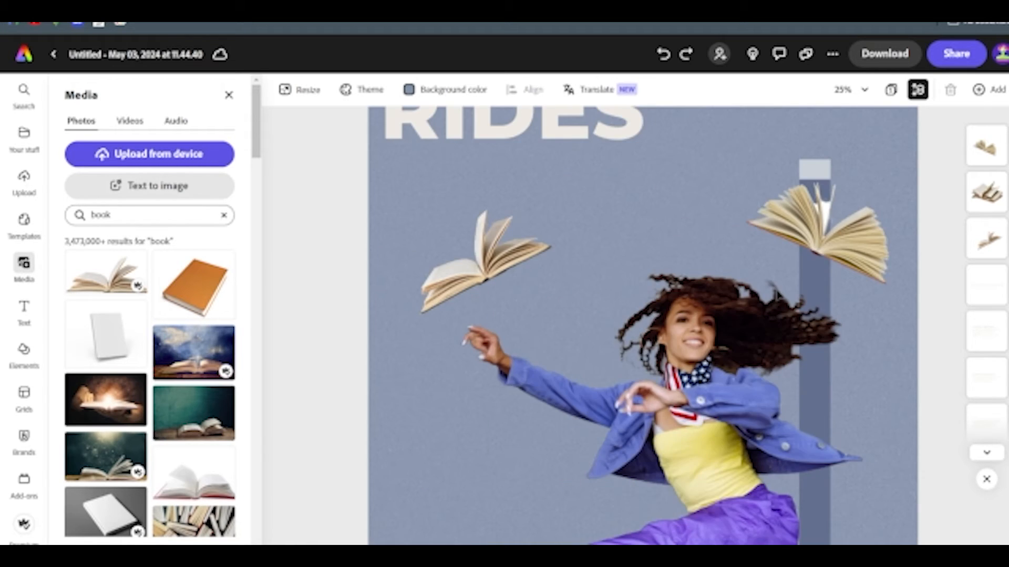
key(ctrl+plus)
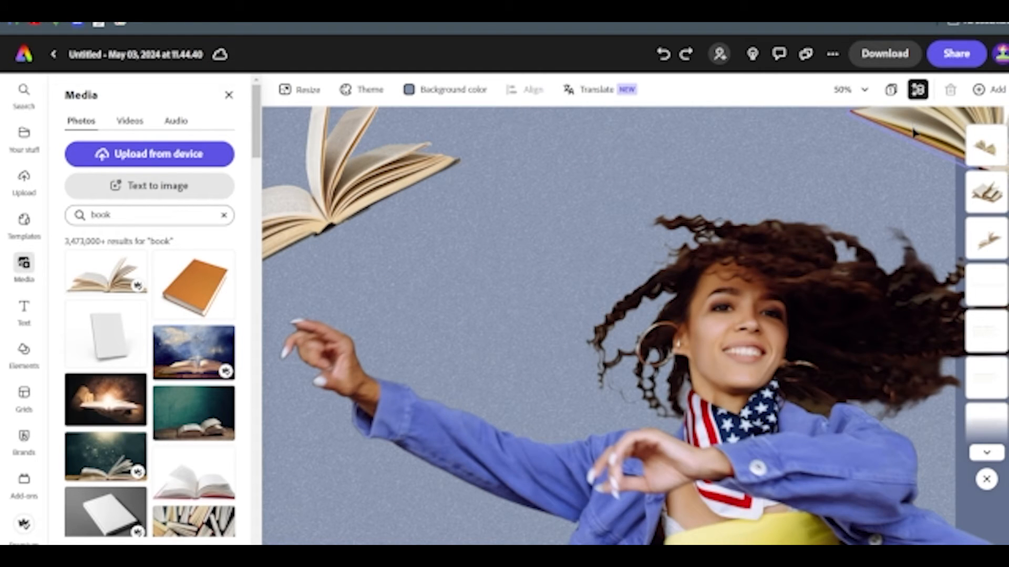
drag(925, 131, 506, 272)
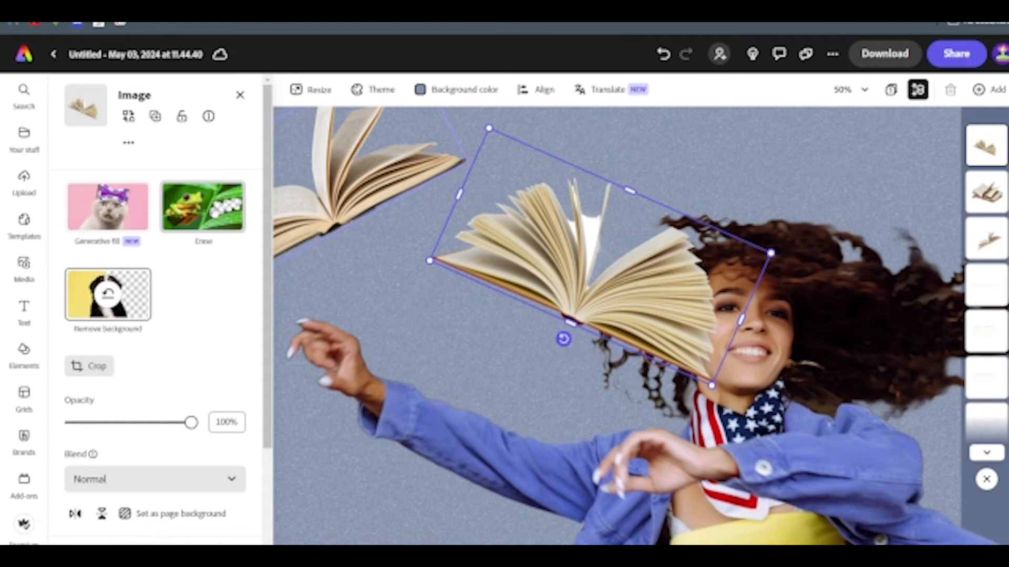
click(215, 210)
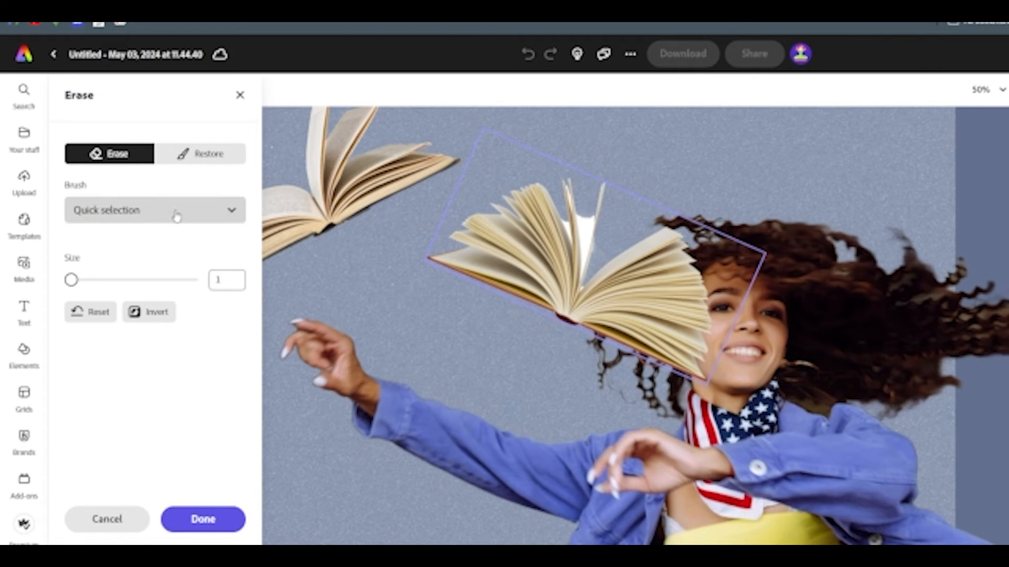
drag(72, 281, 71, 280)
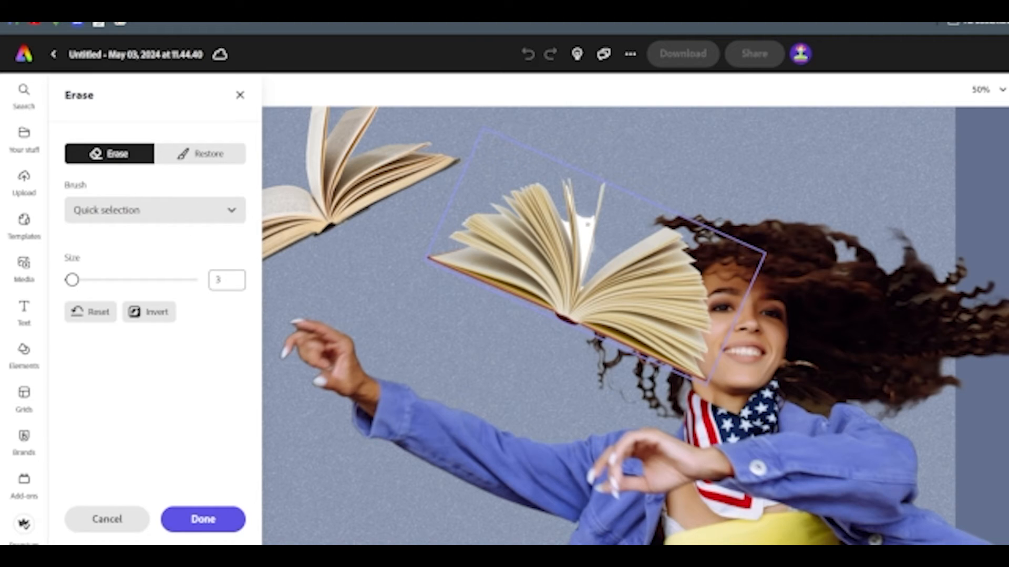
mouse_move(583, 222)
mouse_down()
mouse_move(584, 234)
mouse_move(583, 198)
mouse_up()
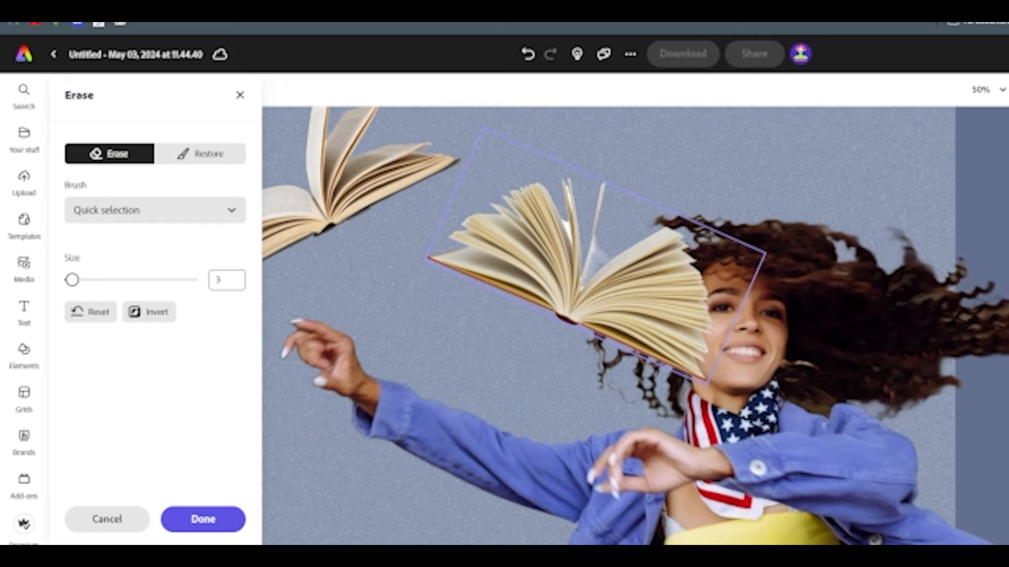
mouse_move(597, 282)
mouse_down()
mouse_move(594, 258)
mouse_move(614, 213)
mouse_up()
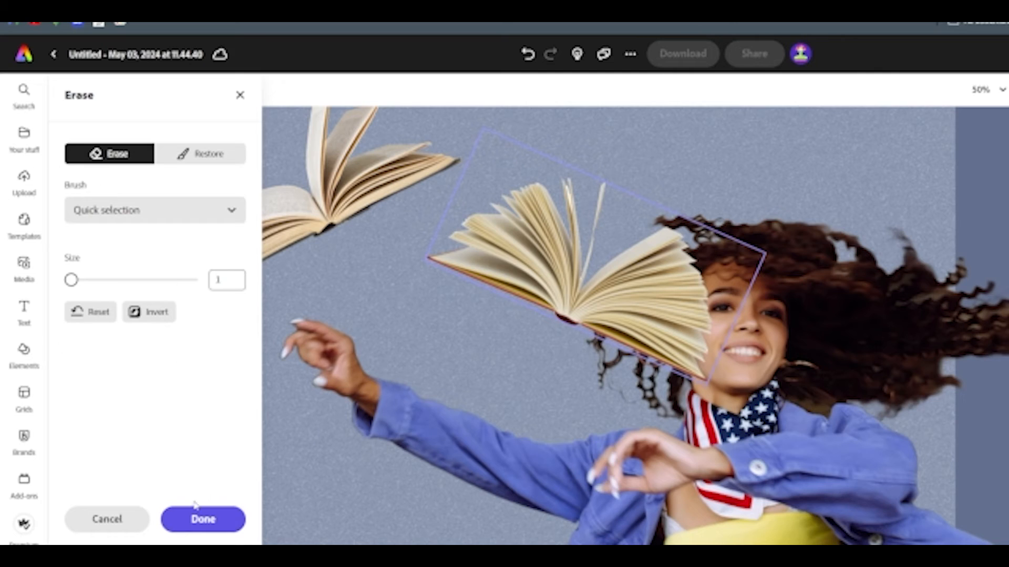
click(202, 520)
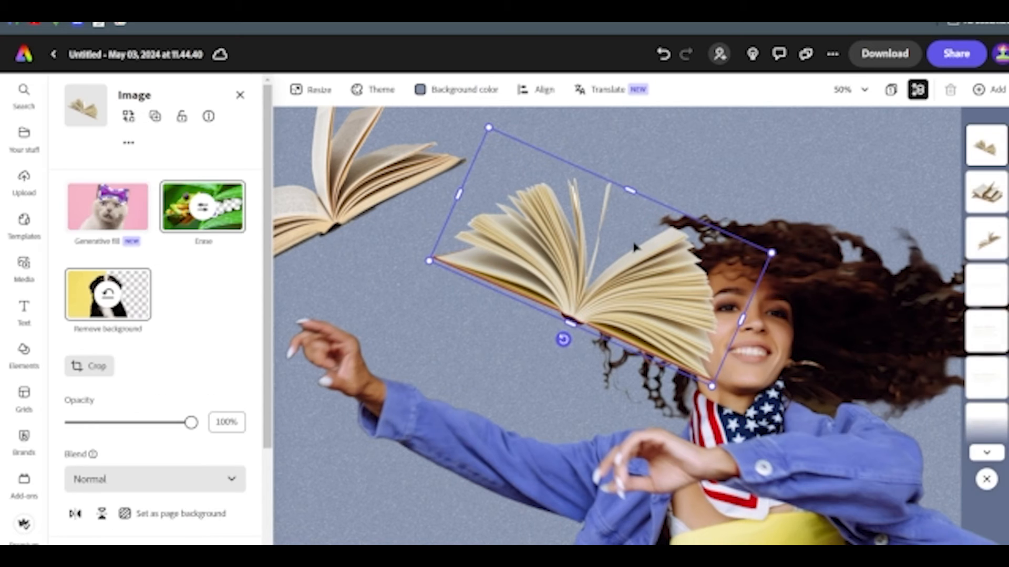
Return the cleaned-up book to the upper end of the vertical bar and slightly shrink both floating books.
key(ctrl+minus)
key(ctrl+minus)
key(ctrl+minus)
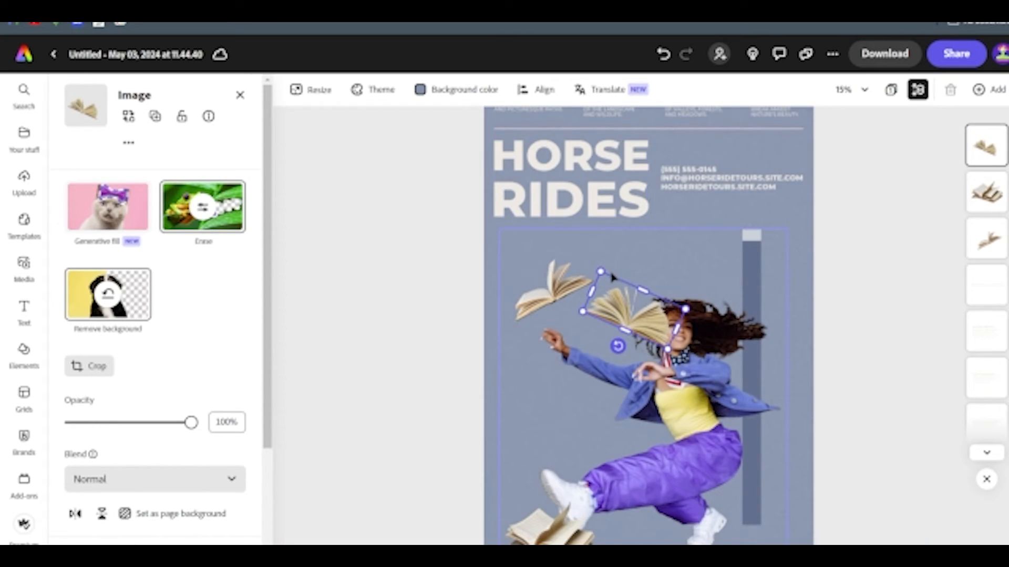
drag(632, 318, 746, 273)
drag(724, 231, 734, 246)
click(554, 285)
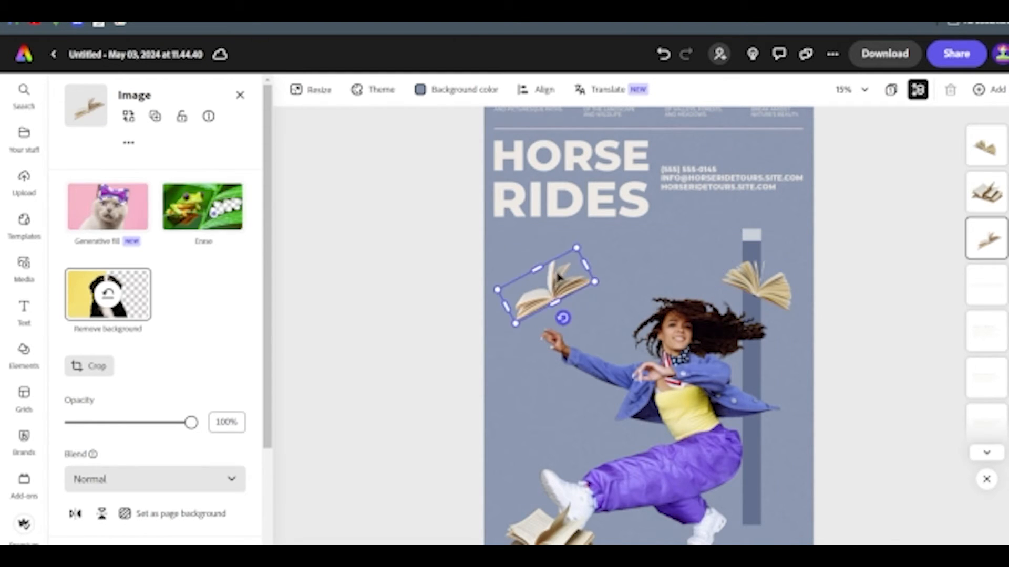
drag(578, 249, 568, 257)
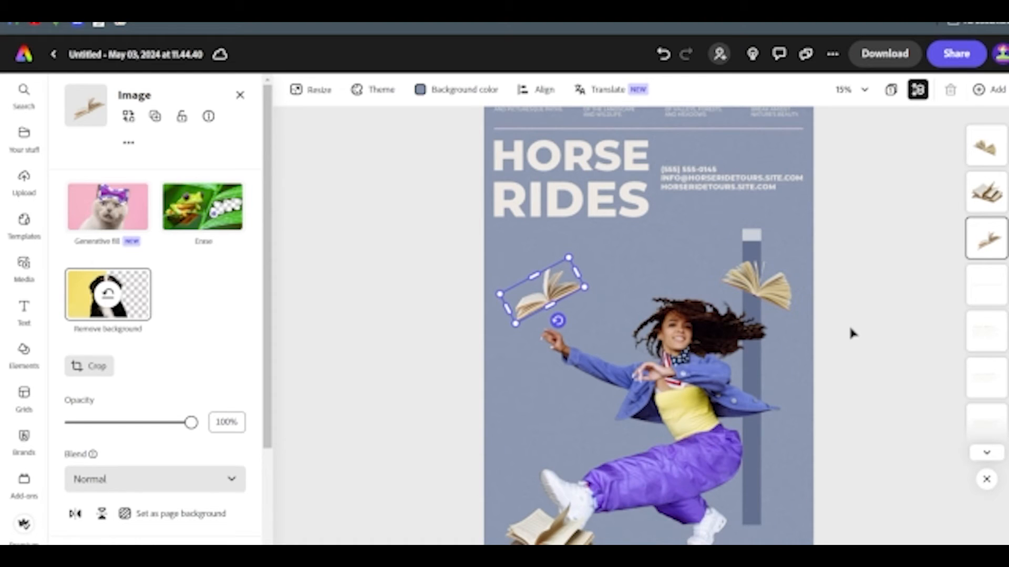
Review the whole poster composition with the dancer and the three books, both close up and at reduced size.
scroll(852, 355, up, 1)
scroll(854, 351, down, 2)
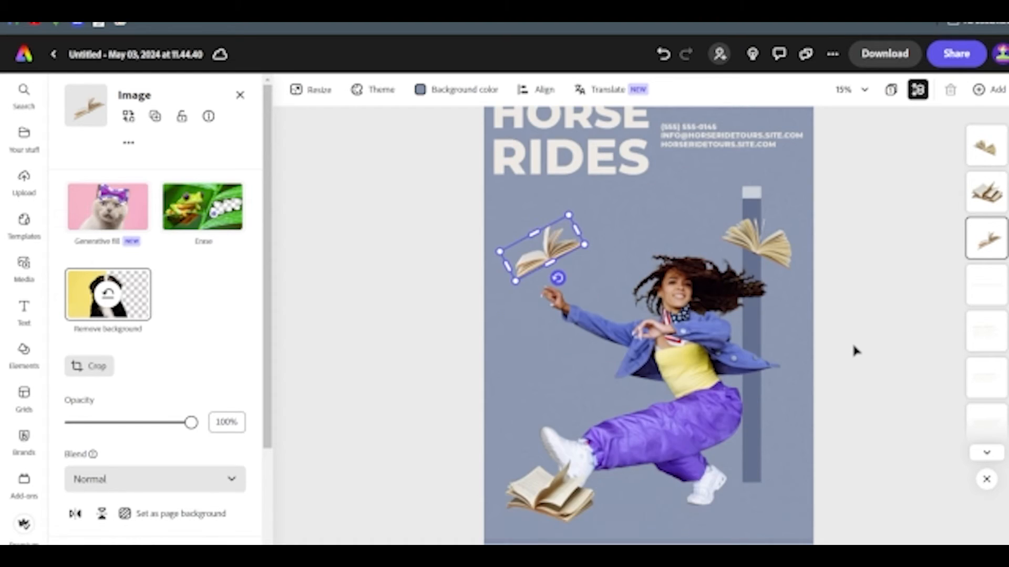
scroll(857, 346, up, 2)
scroll(835, 303, up, 1)
scroll(851, 301, down, 2)
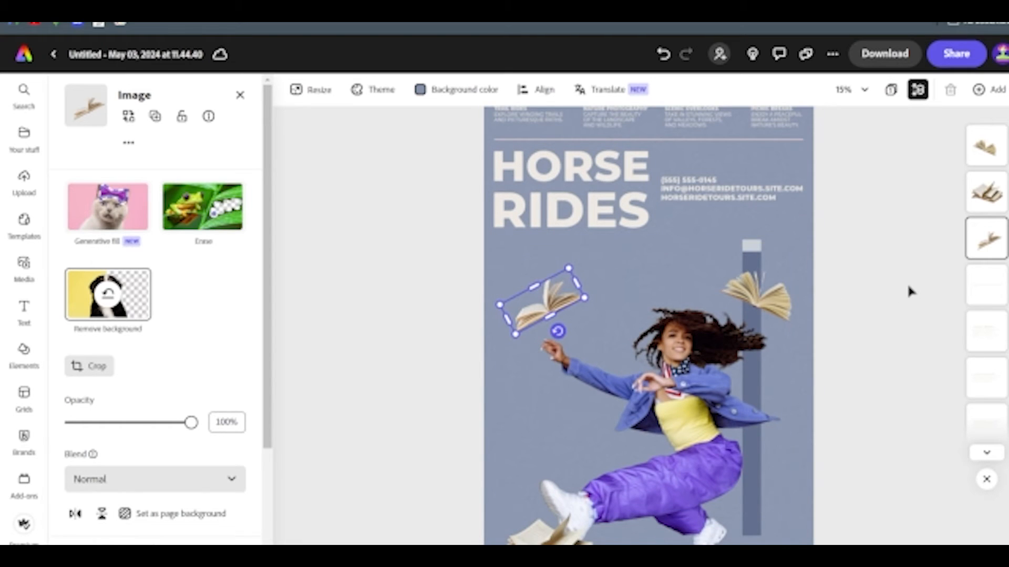
scroll(907, 287, down, 3)
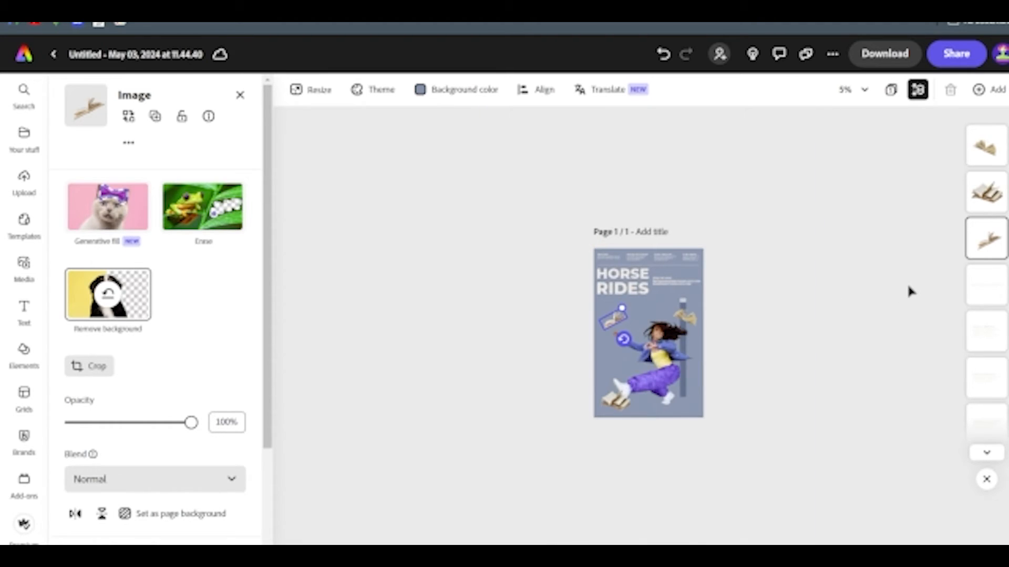
scroll(907, 287, up, 3)
scroll(885, 336, down, 1)
scroll(882, 346, up, 2)
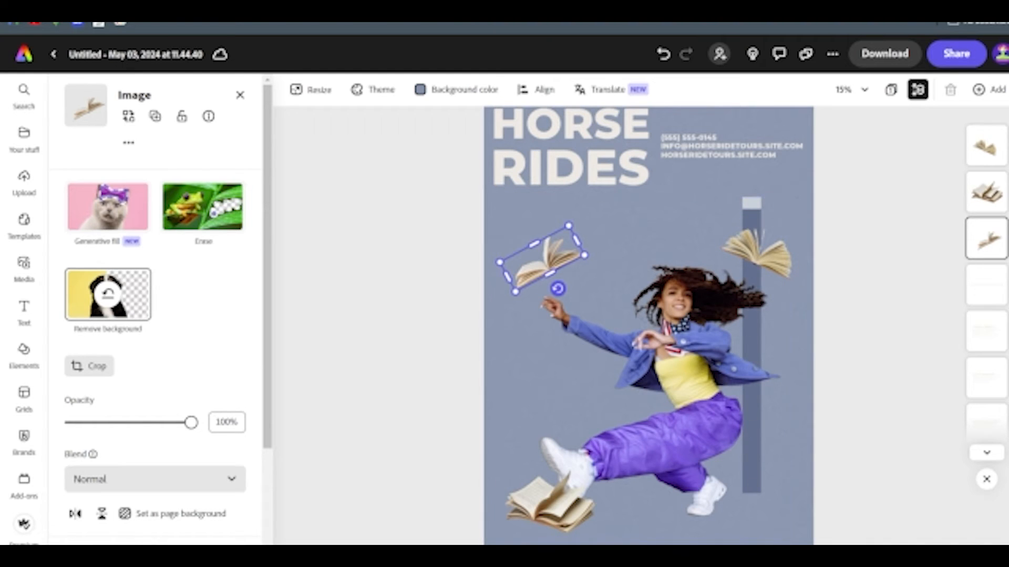
Examine the lowest layers in the poster's layer stack and select the dancer image.
click(986, 453)
click(984, 455)
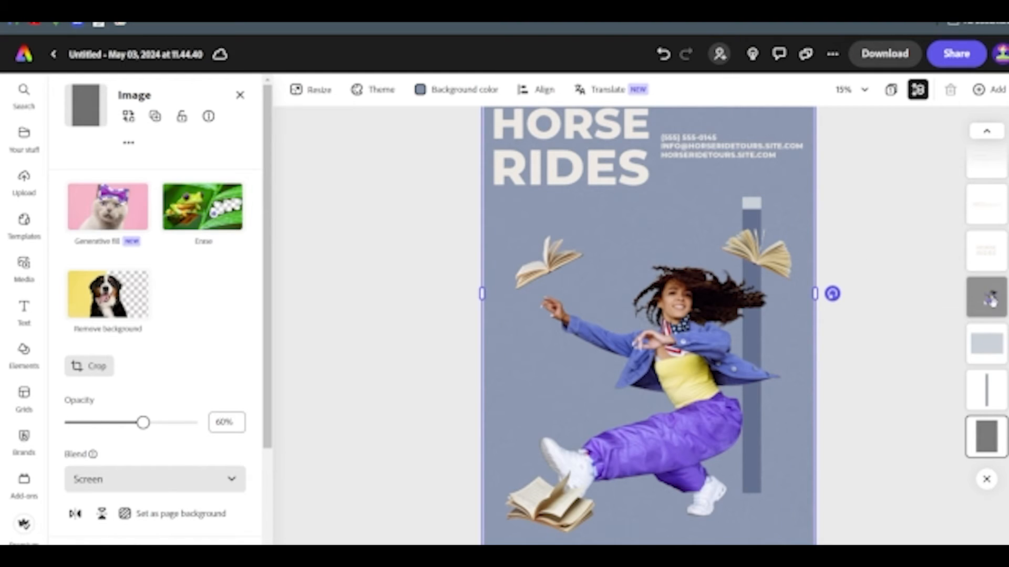
click(757, 206)
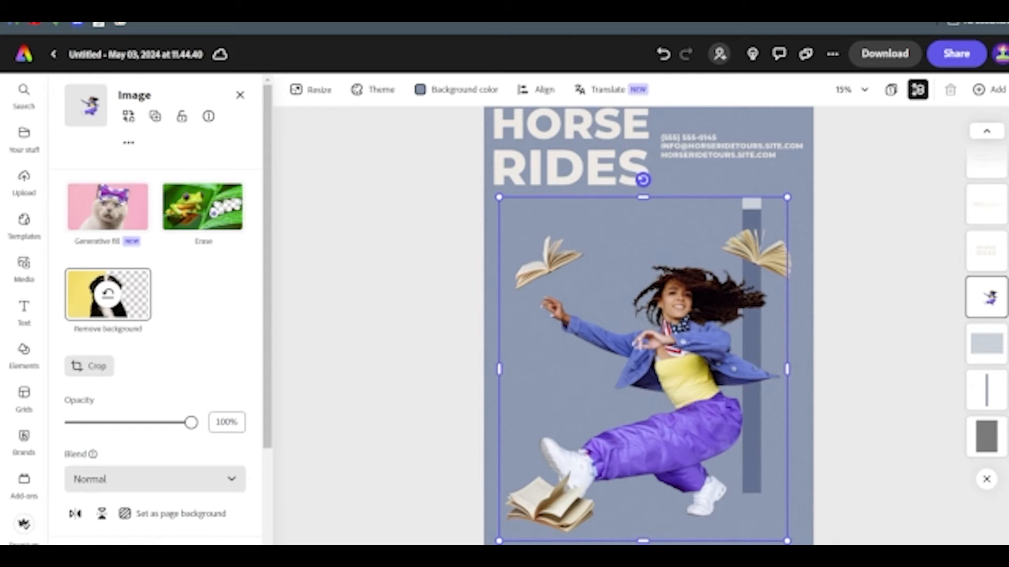
Delete the small light grey rectangle at the upper end of the dark blue vertical bar.
click(986, 391)
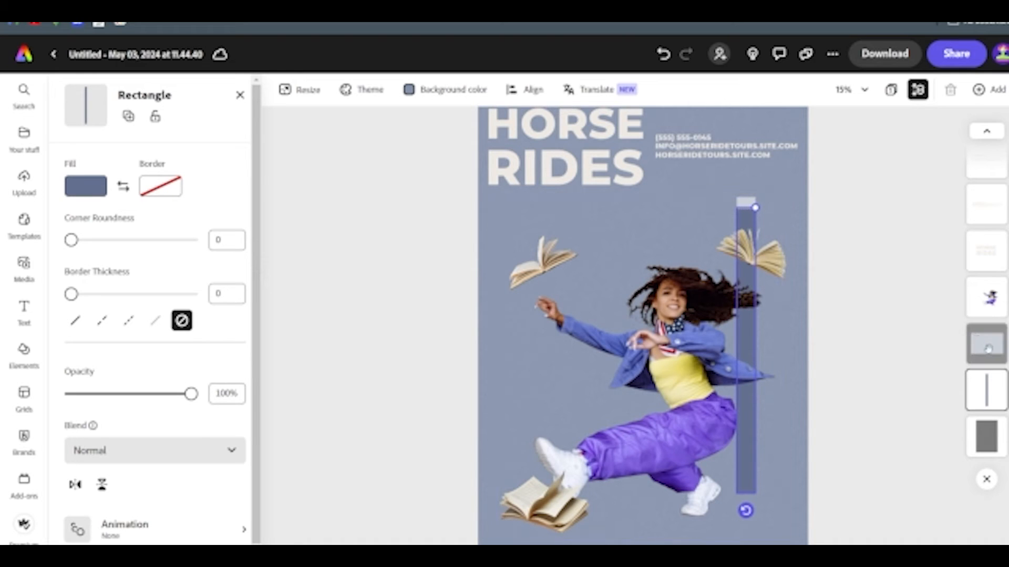
click(988, 349)
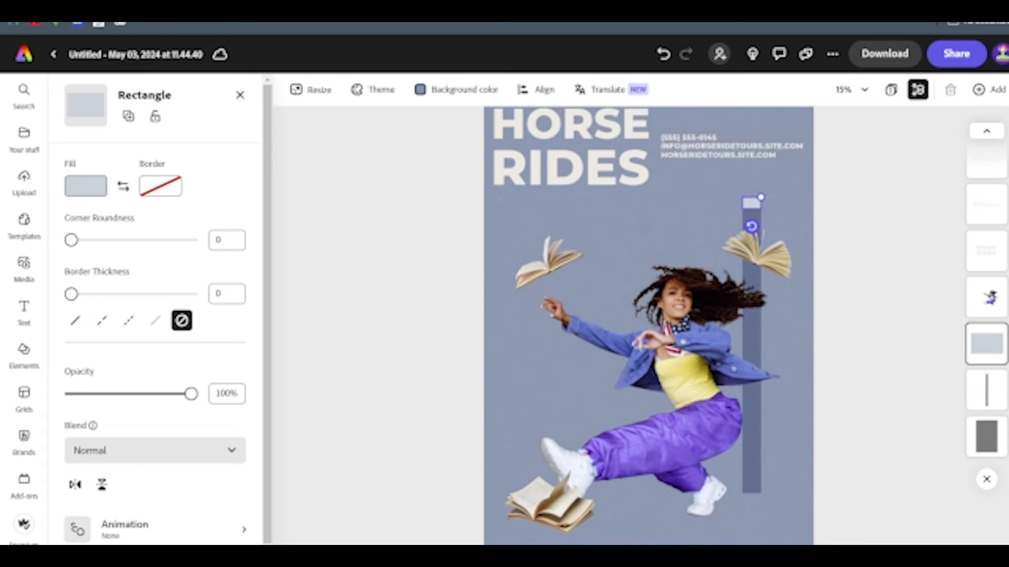
key(Escape)
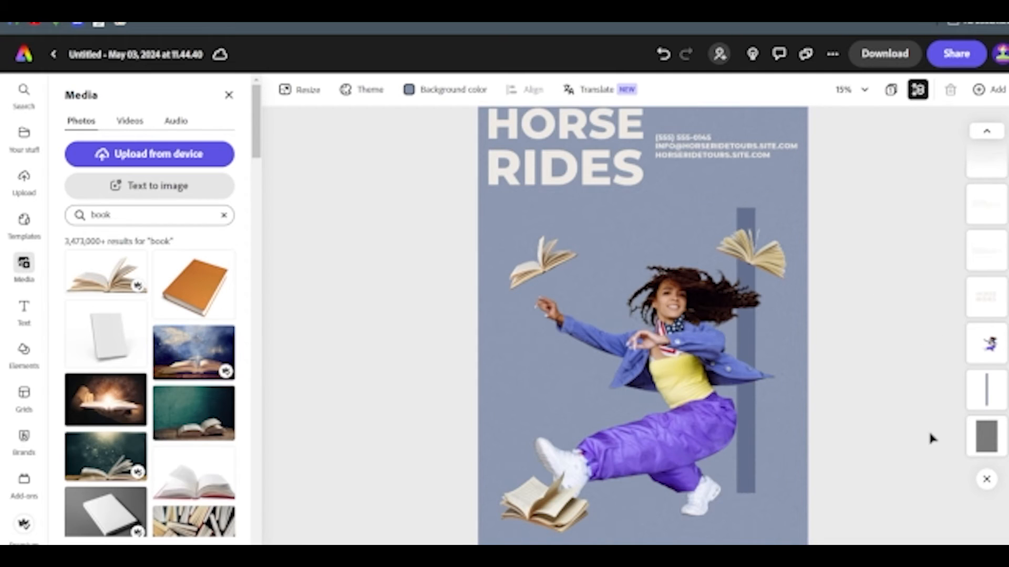
Rotate the dark blue vertical bar to horizontal and place it behind the woman's feet near the poster's lower edge.
click(987, 390)
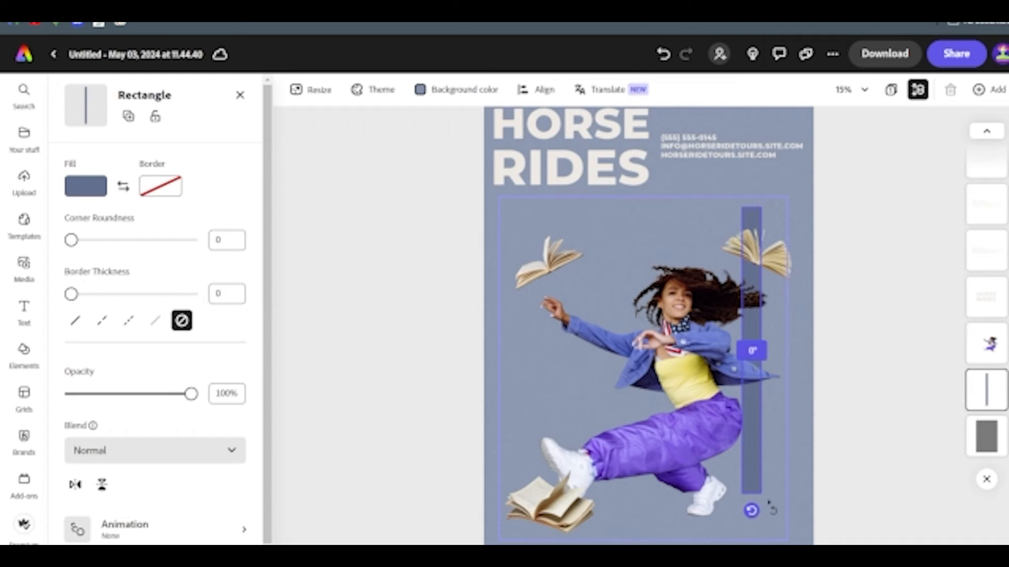
drag(768, 509, 727, 504)
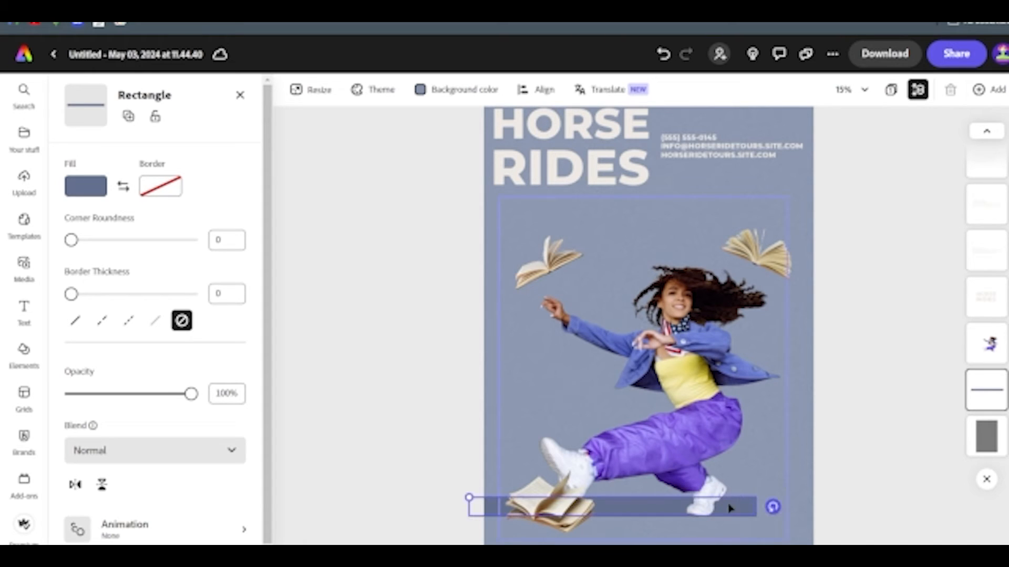
click(900, 391)
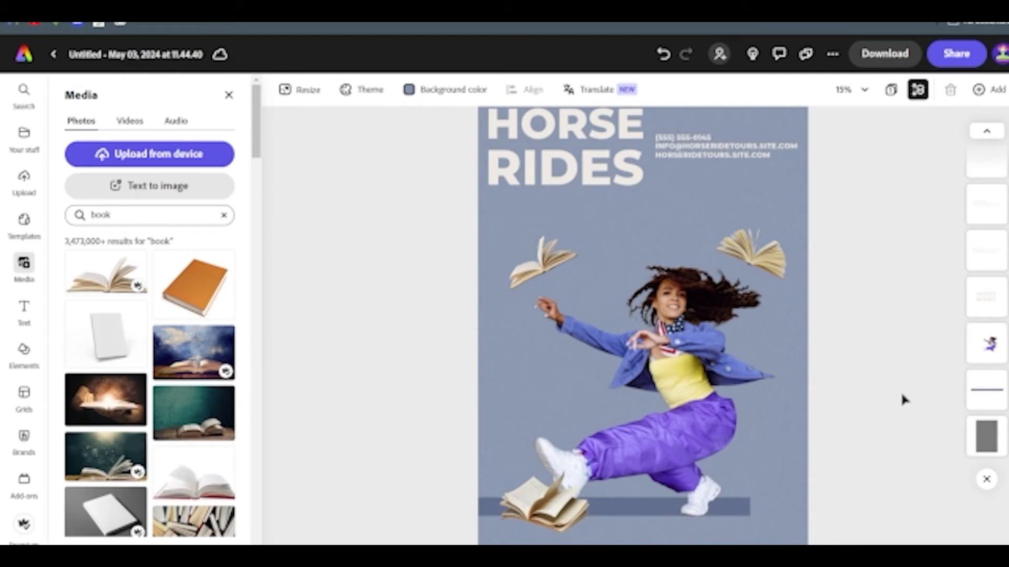
Replace the poster title HORSE RIDES with BOOK FAIR, keeping one word per line.
scroll(901, 391, down, 2)
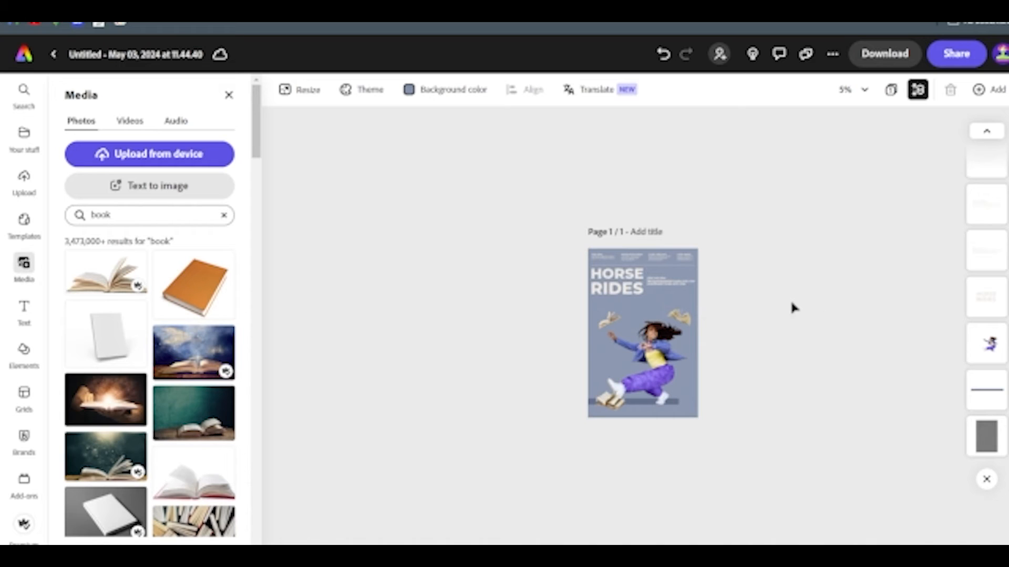
click(615, 289)
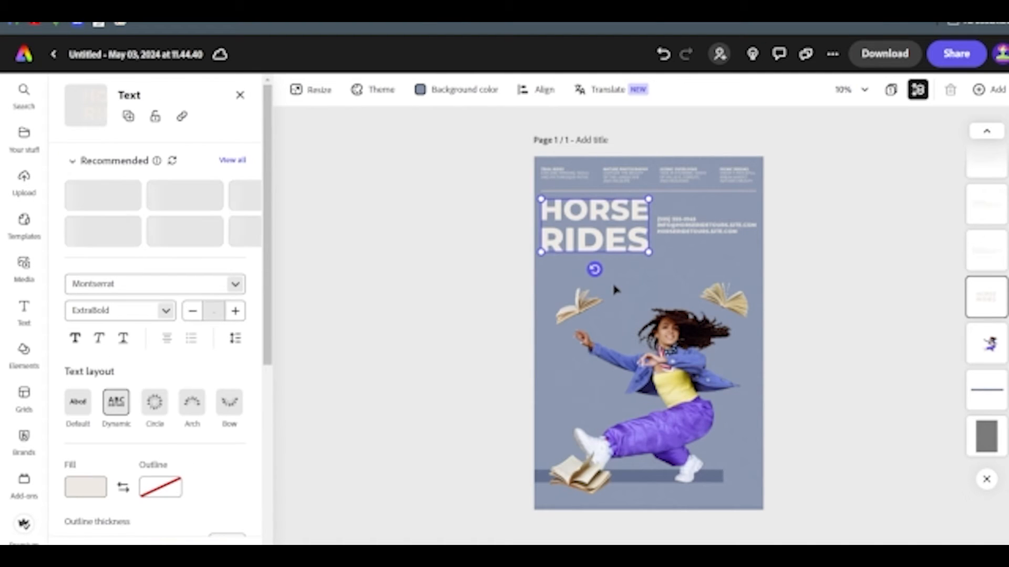
key(ctrl+plus)
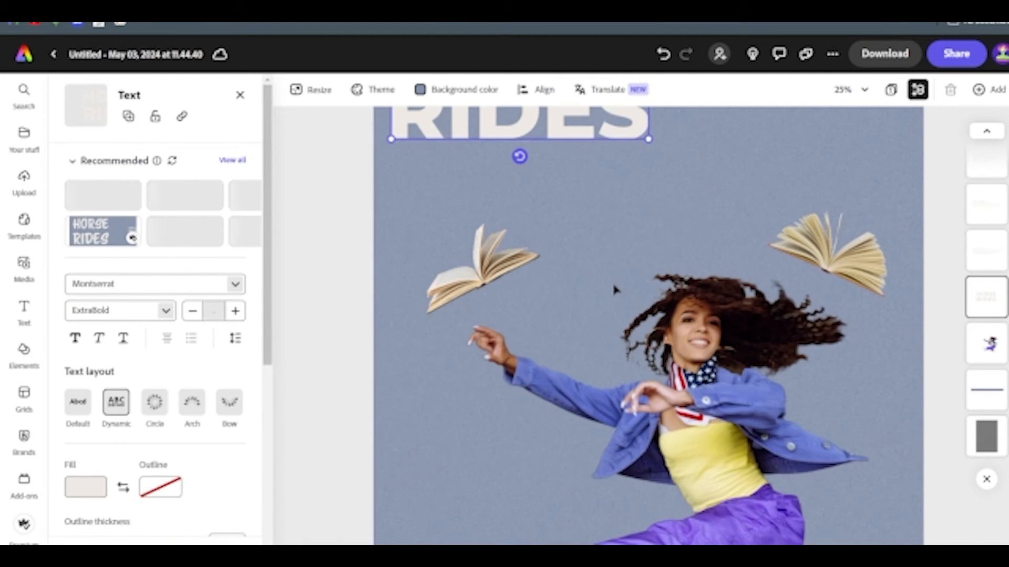
scroll(615, 289, up, 2)
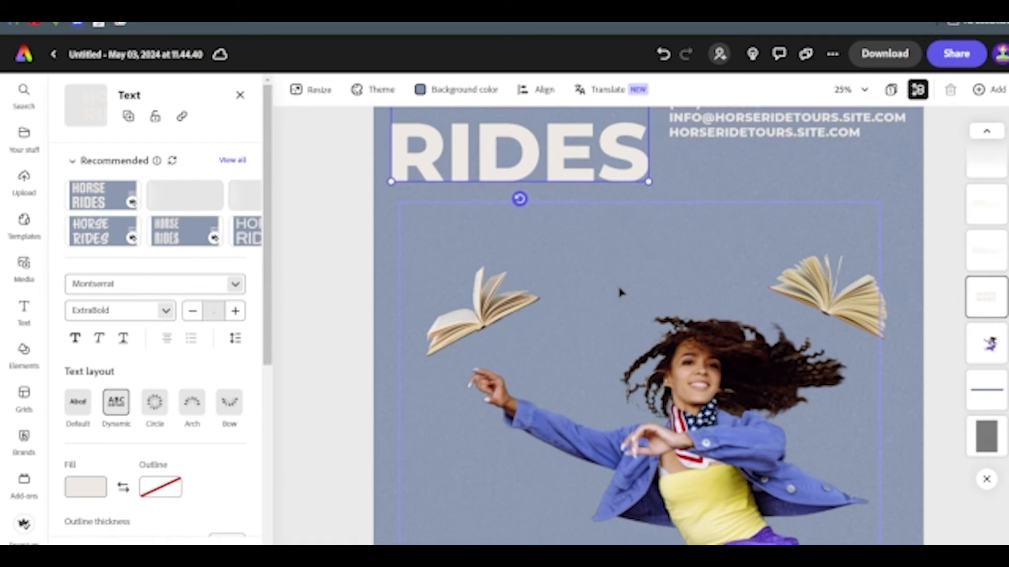
scroll(646, 299, up, 5)
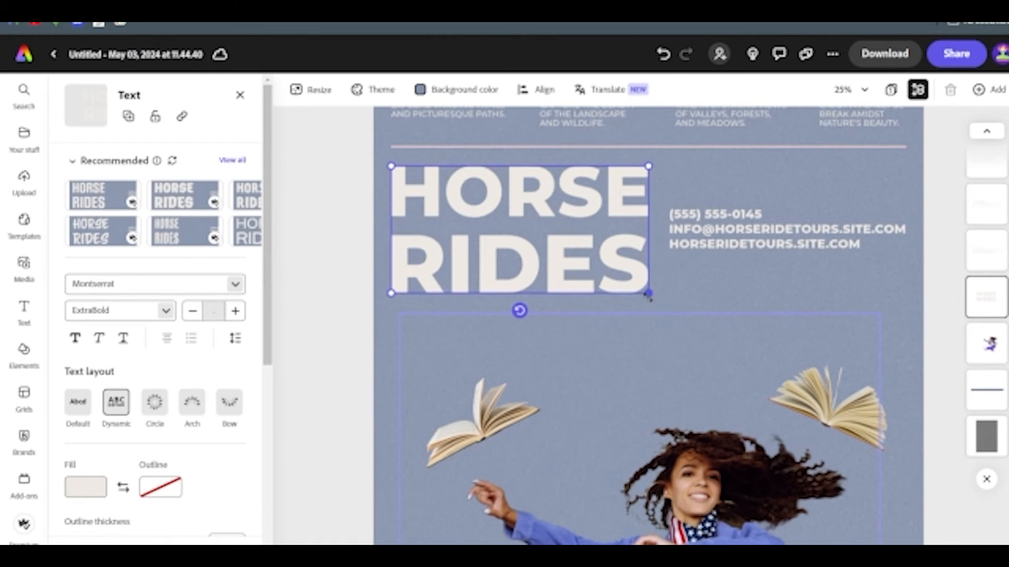
scroll(649, 304, up, 3)
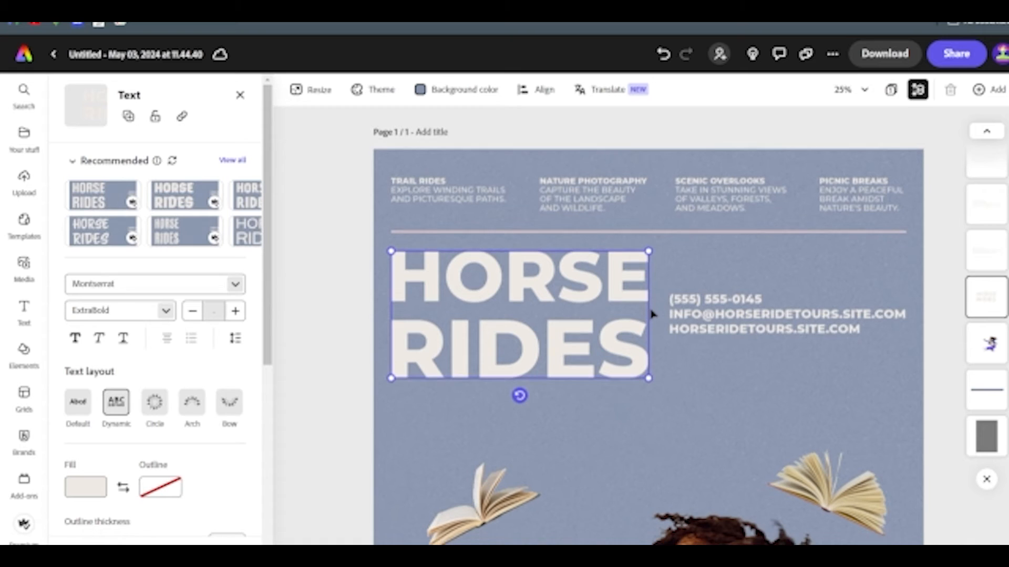
scroll(651, 312, down, 1)
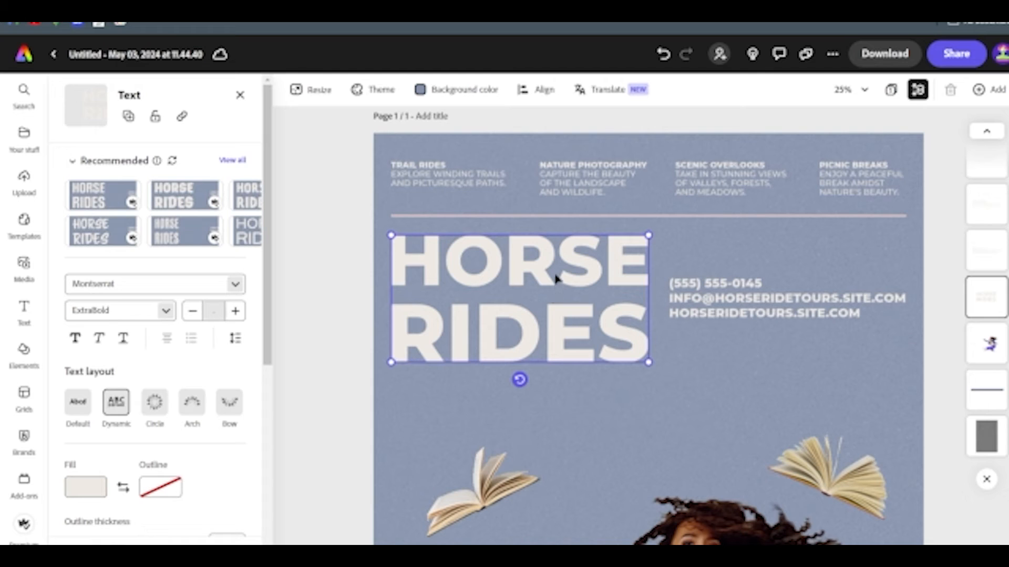
double_click(469, 281)
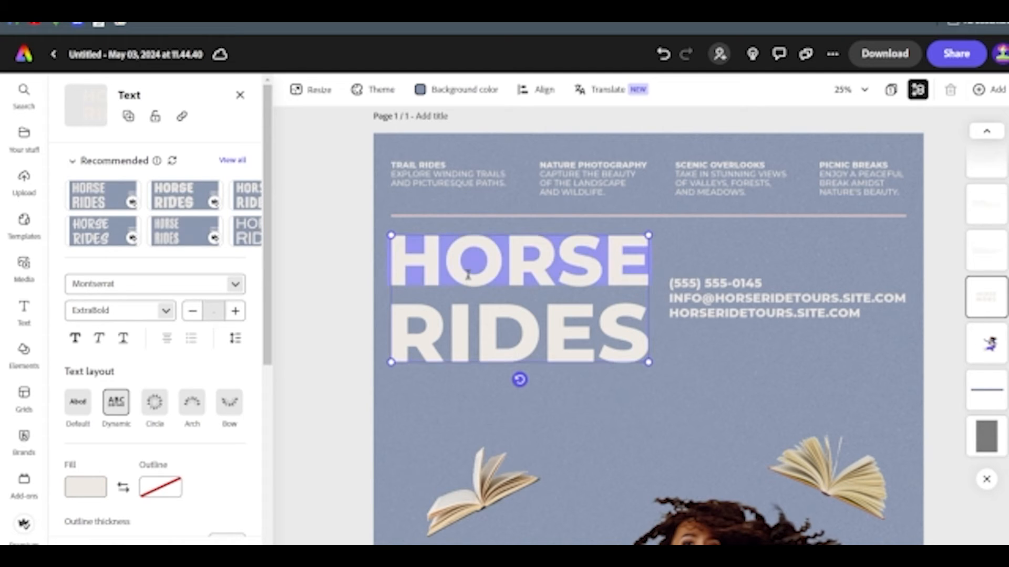
click(597, 320)
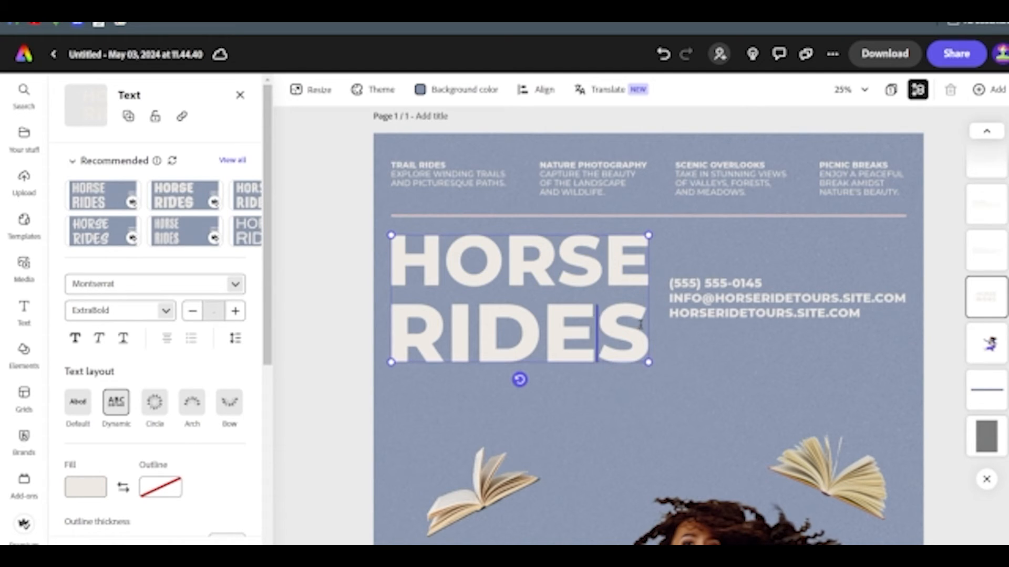
drag(637, 326, 379, 273)
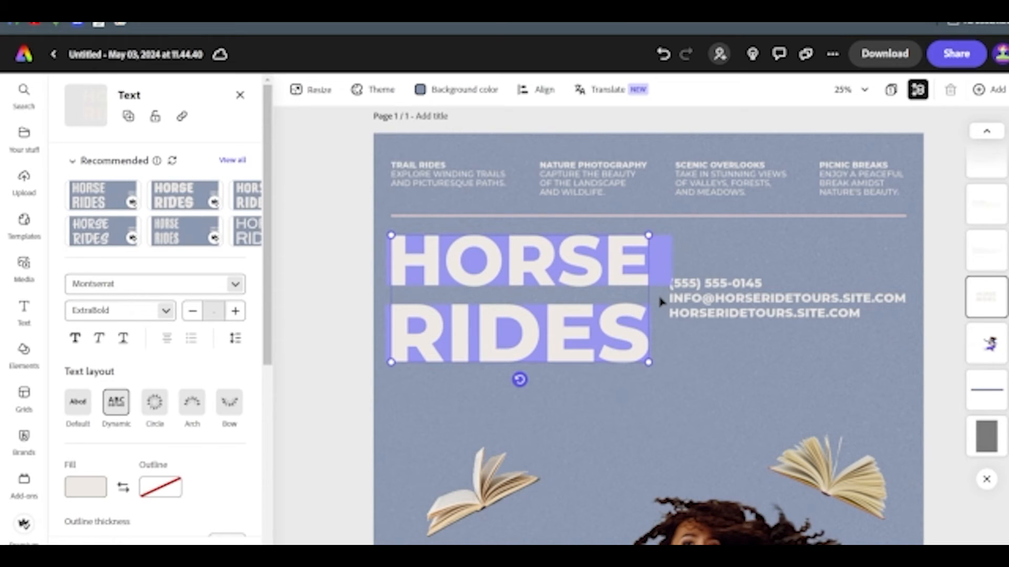
text(BOOK)
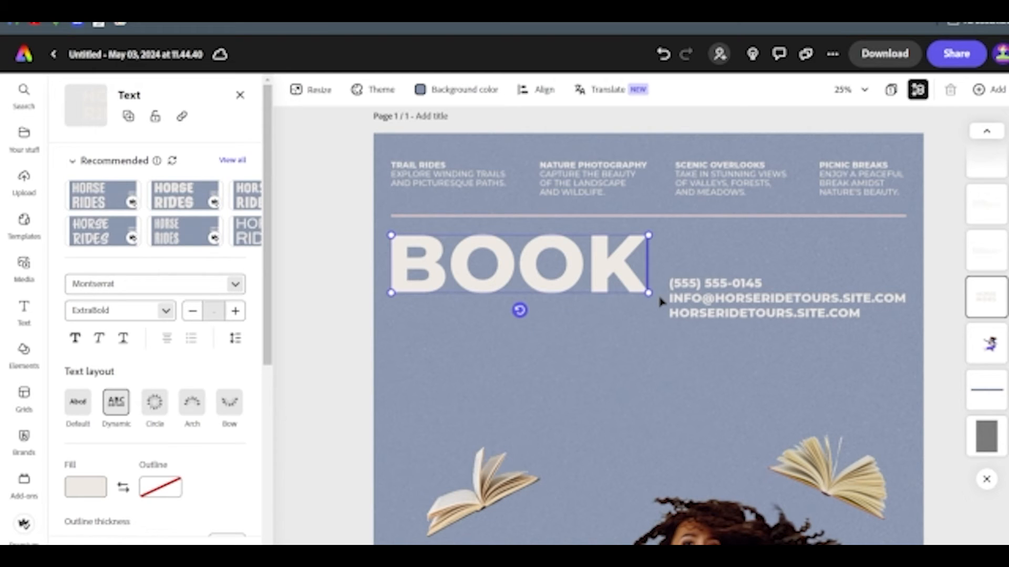
key(Return)
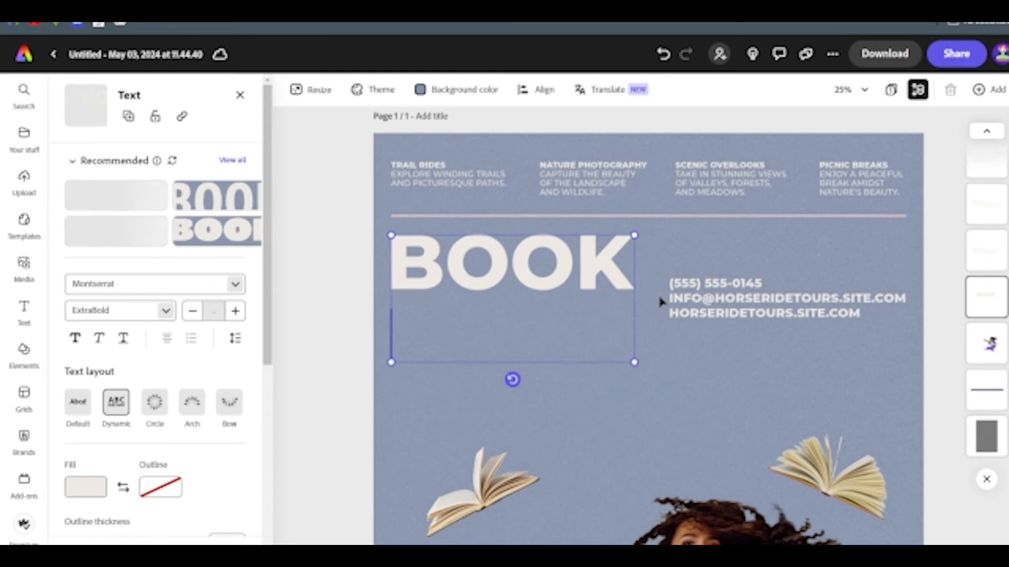
text(FA)
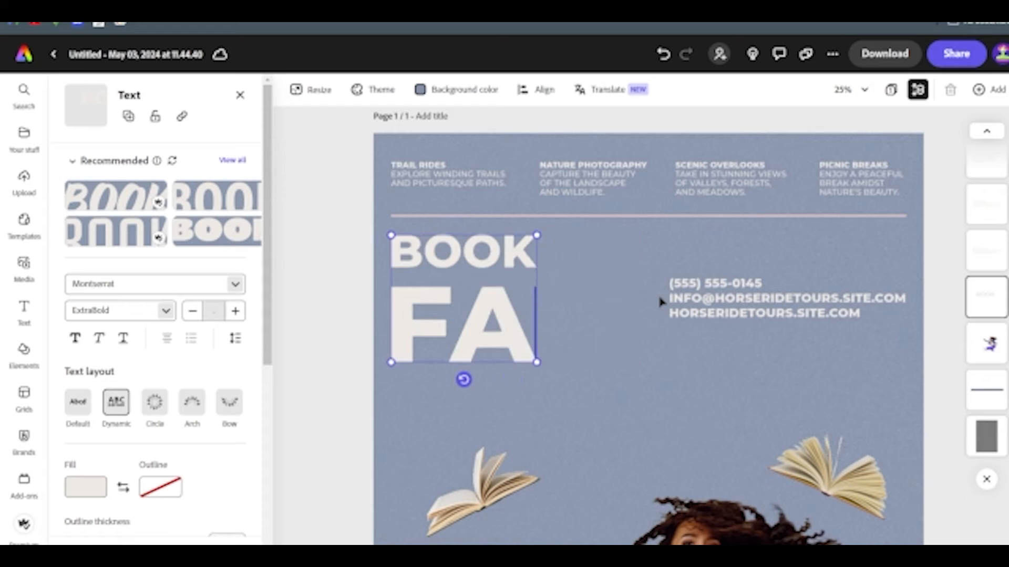
text(IR)
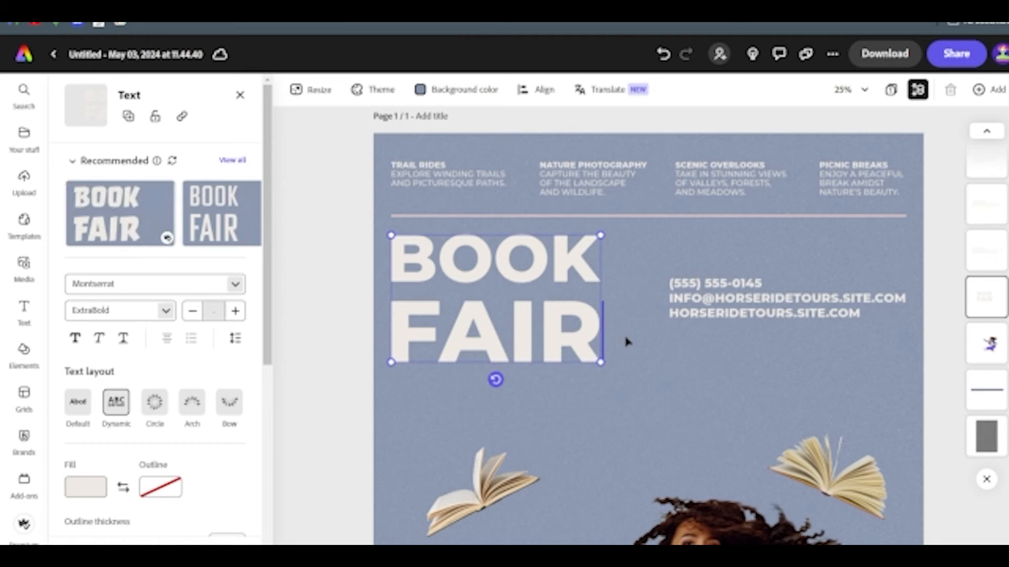
key(BackSpace)
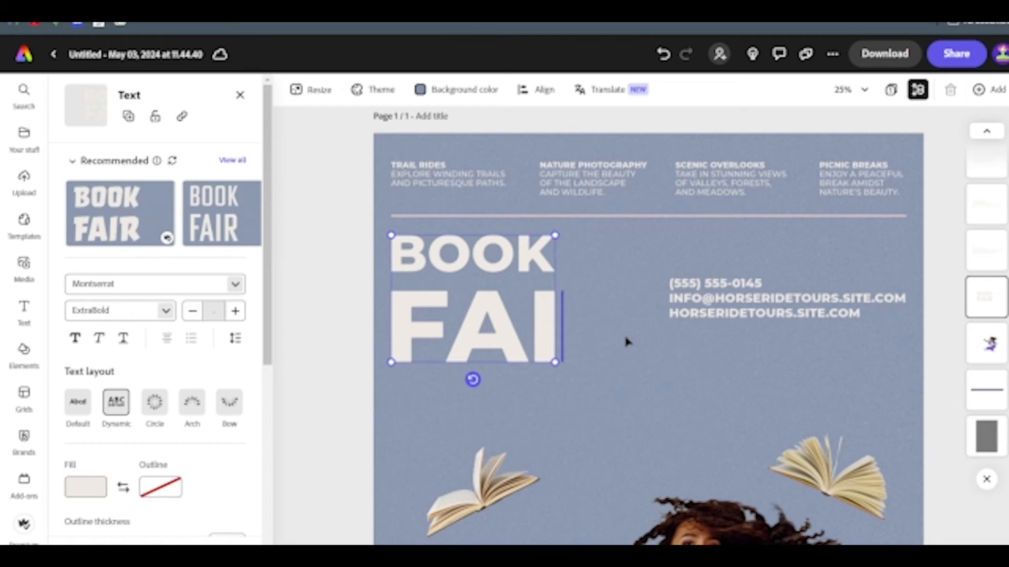
text(R)
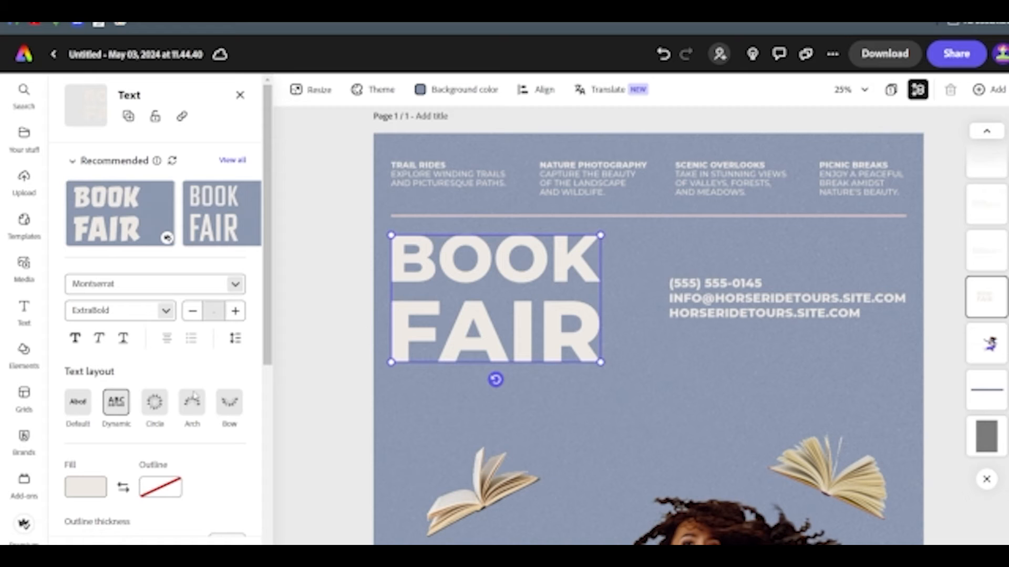
Try the Default text layout on the BOOK FAIR title, restore the Dynamic layout and deselect the title.
click(78, 405)
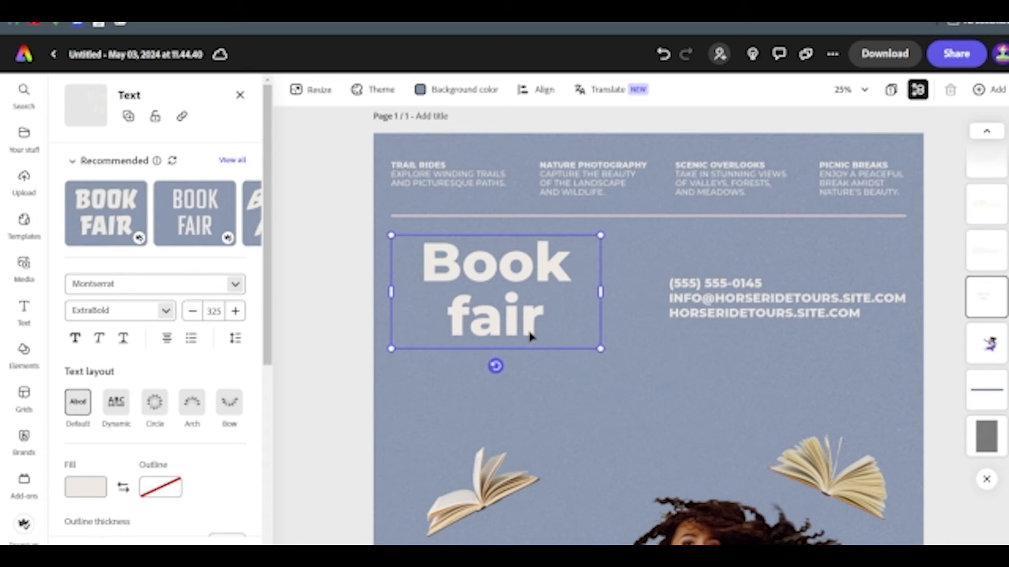
click(116, 402)
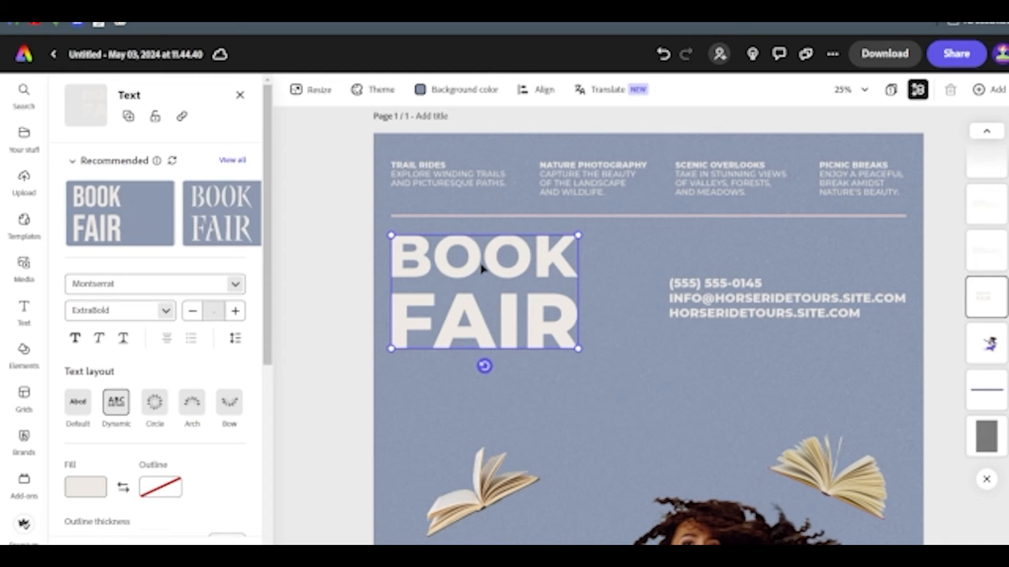
click(336, 265)
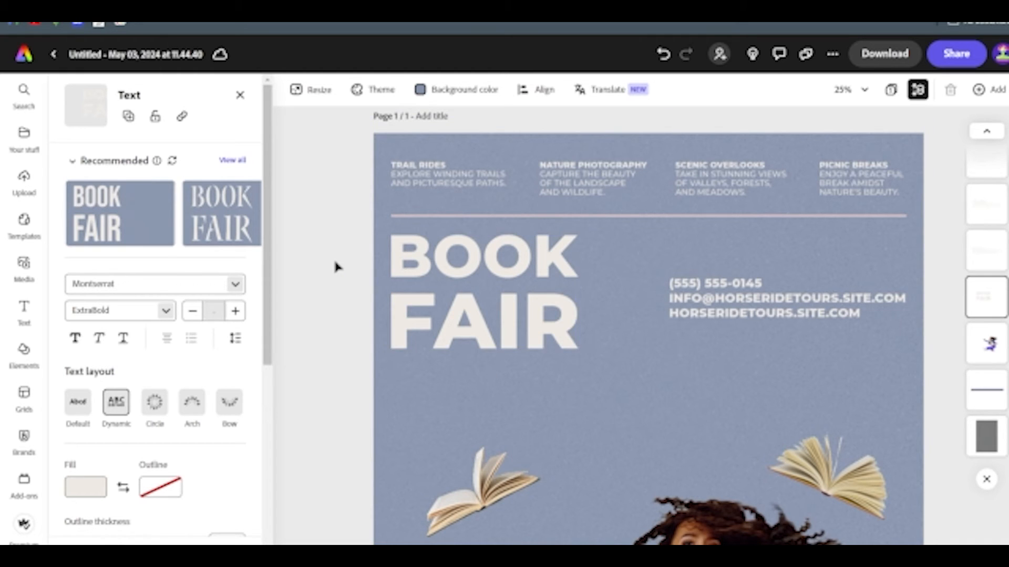
Apply the recommended shadowed Rig Solid Medium Fill font to the BOOK FAIR title.
click(551, 268)
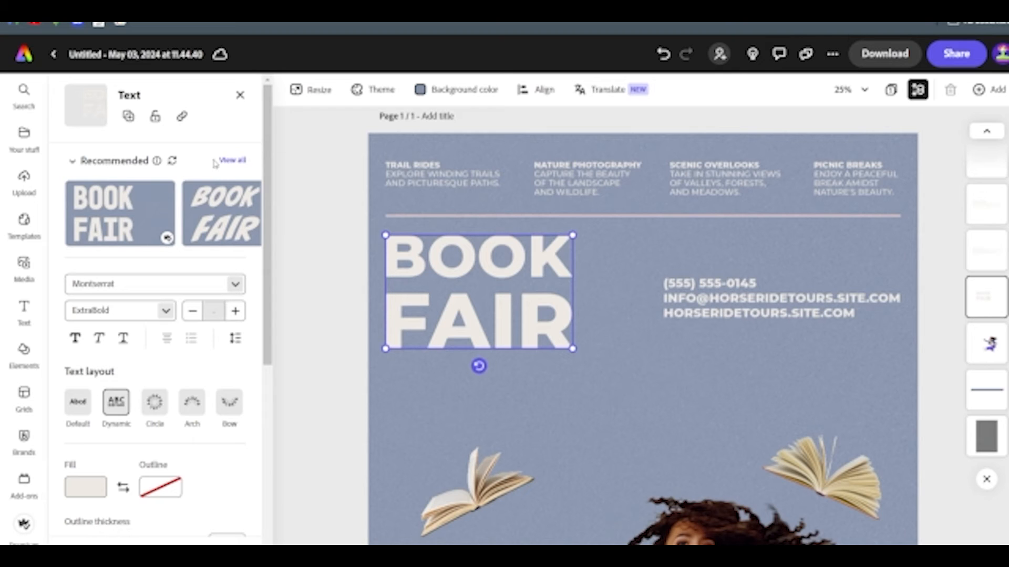
click(232, 160)
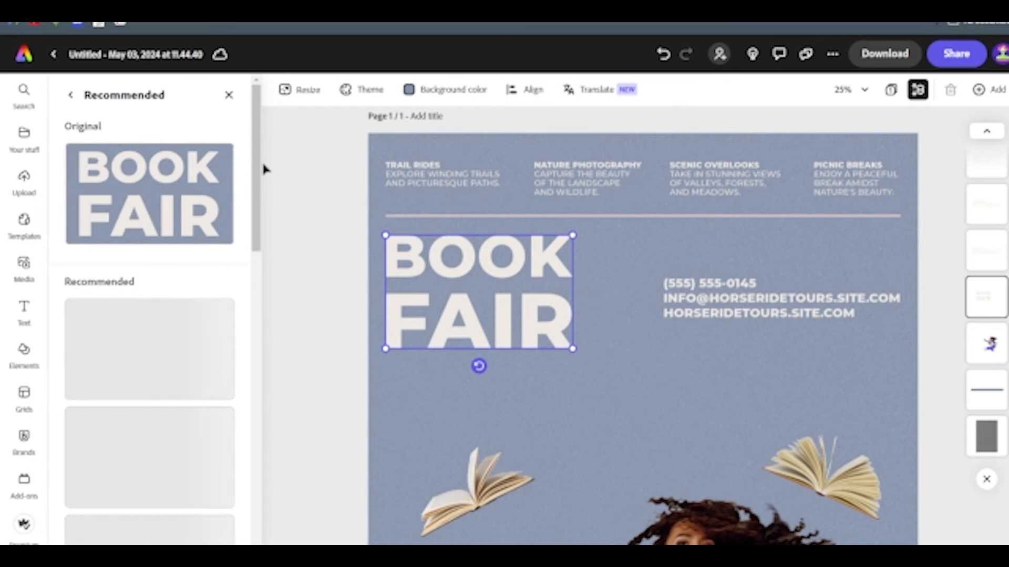
drag(258, 165, 258, 252)
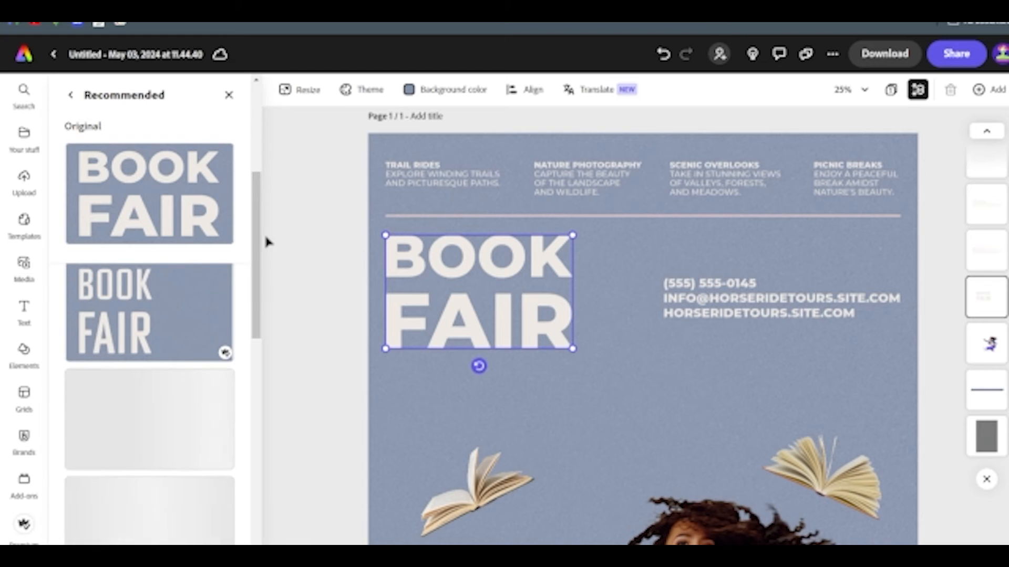
scroll(182, 415, down, 2)
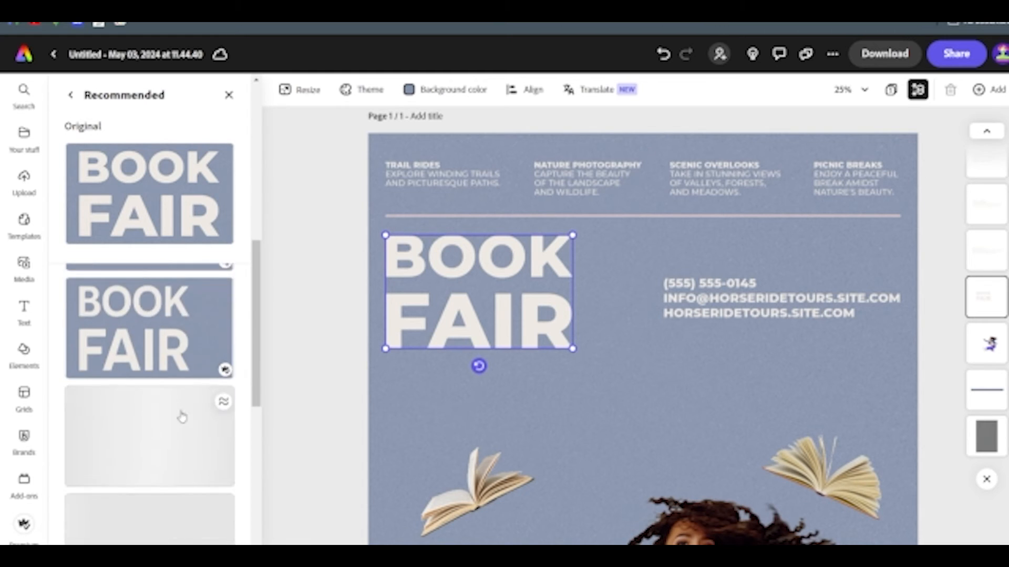
scroll(181, 417, down, 2)
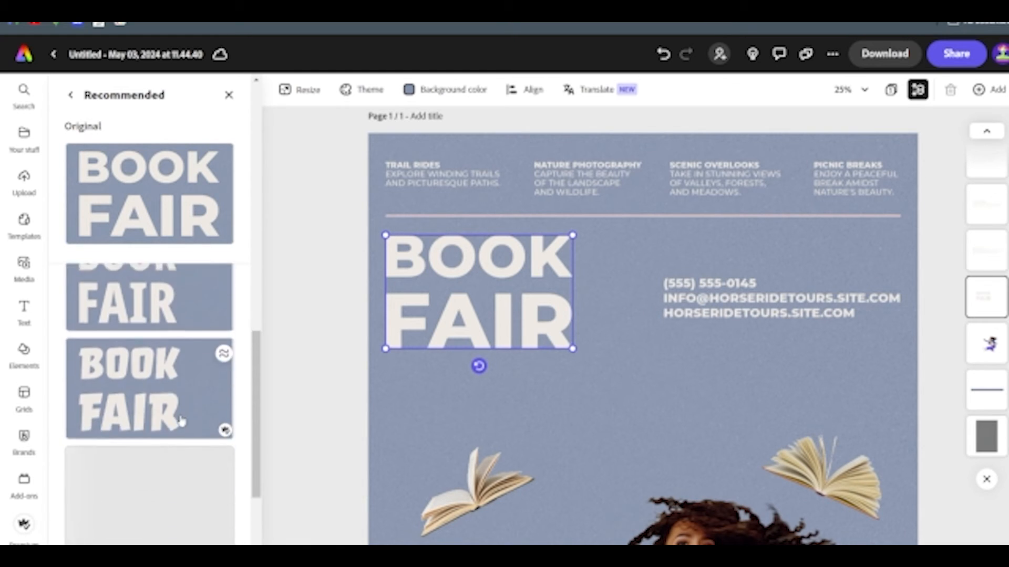
scroll(181, 420, down, 1)
click(121, 379)
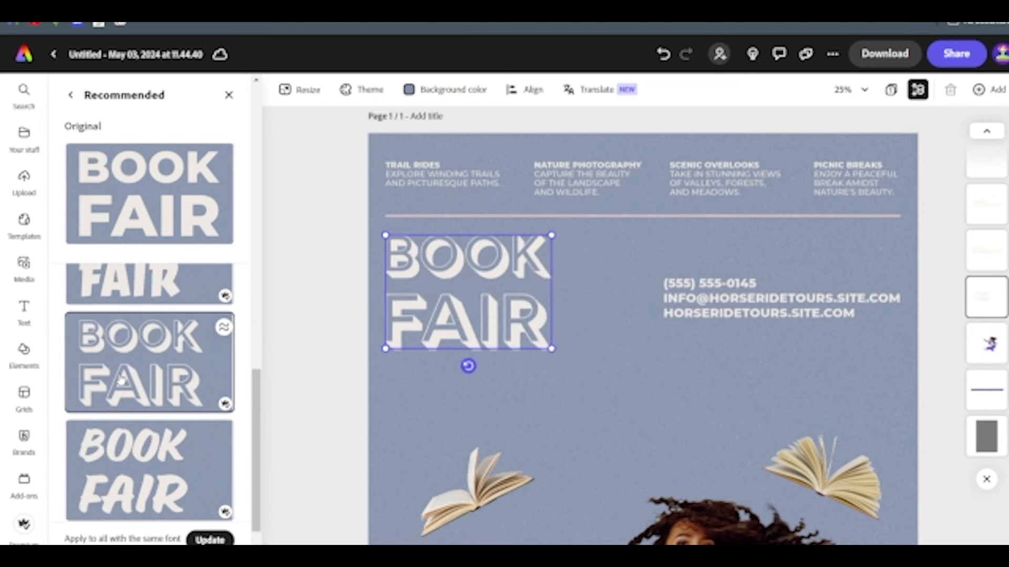
click(72, 97)
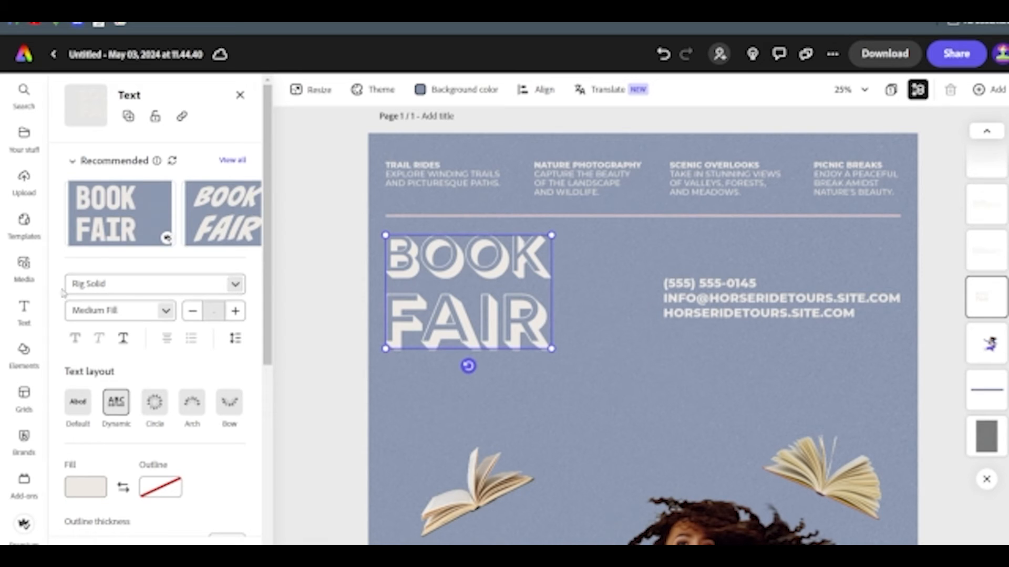
Browse the available fonts and set the BOOK FAIR title to Alfarn Regular.
click(236, 286)
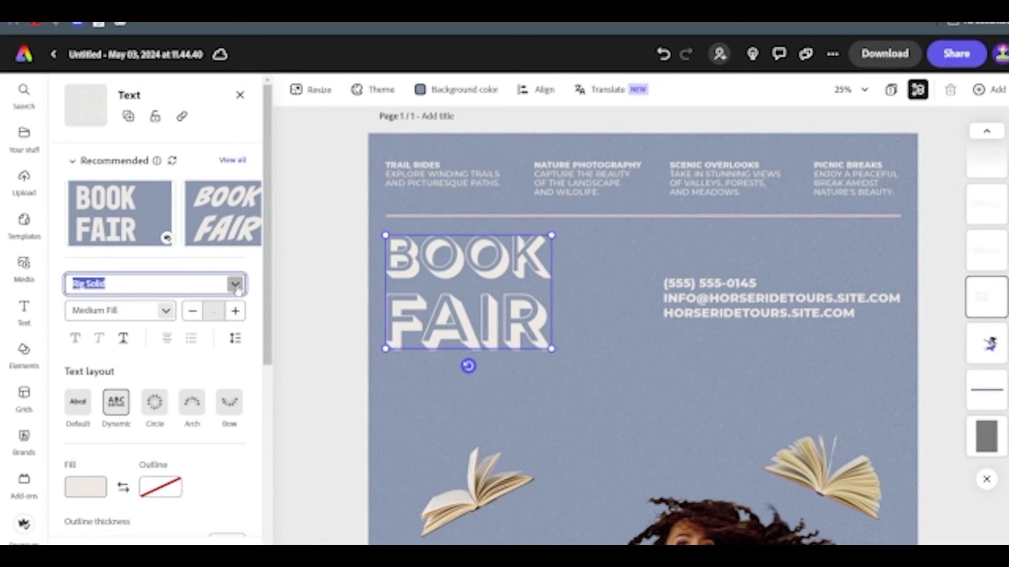
scroll(224, 432, down, 10)
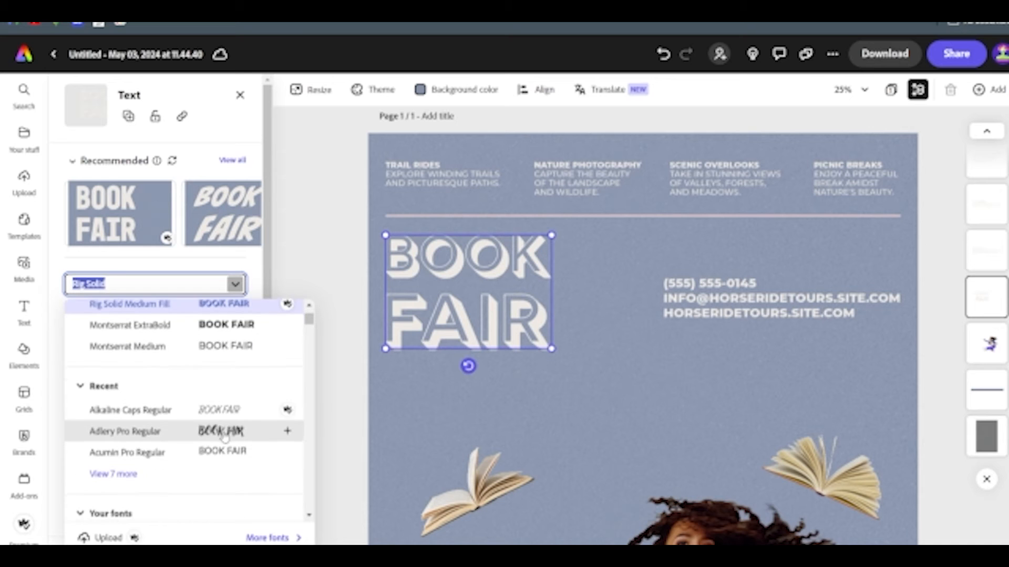
scroll(227, 437, down, 5)
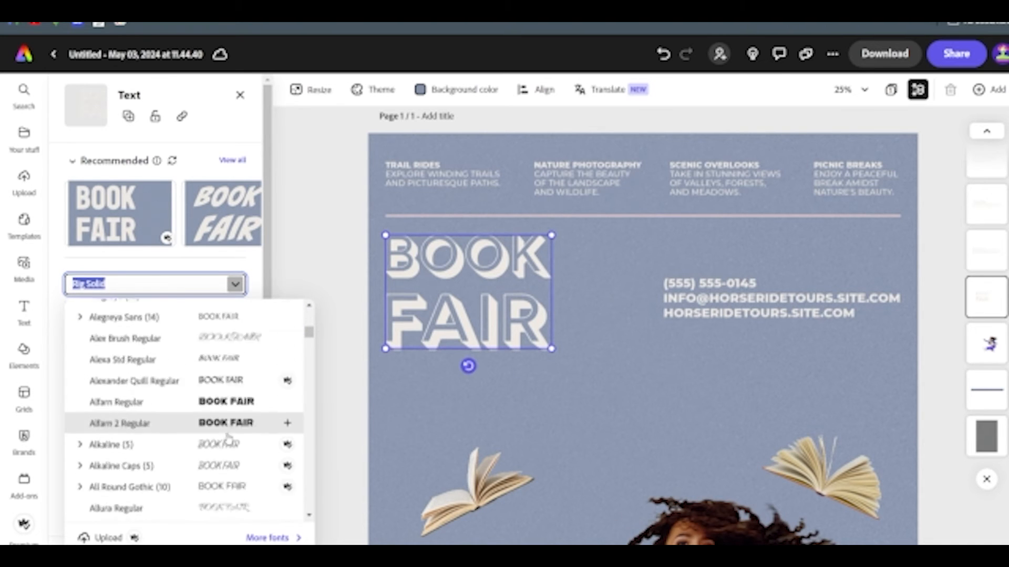
scroll(228, 422, down, 1)
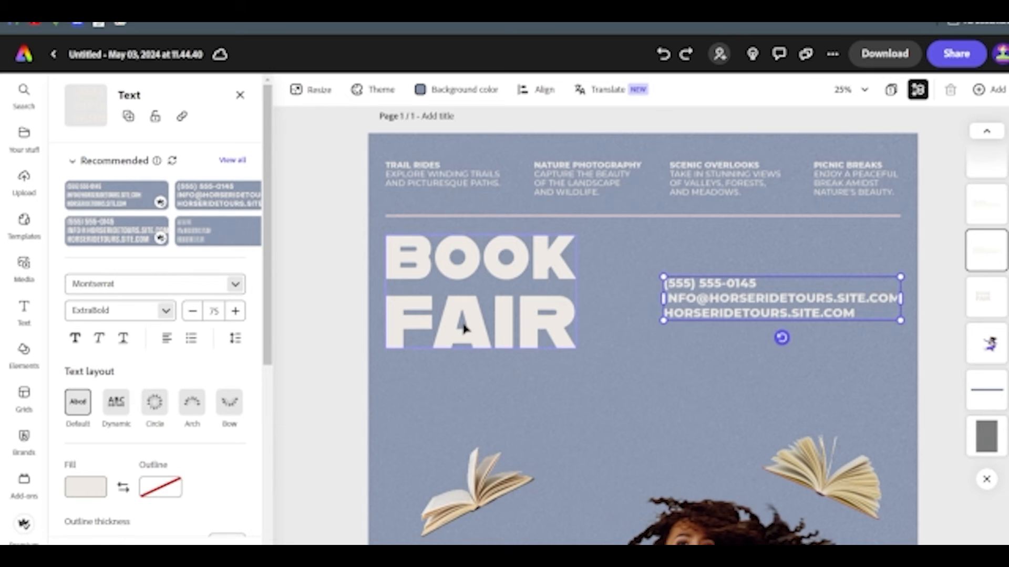
Change the BOOK FAIR title's font to Brush Script Std Medium and deselect the title.
click(464, 328)
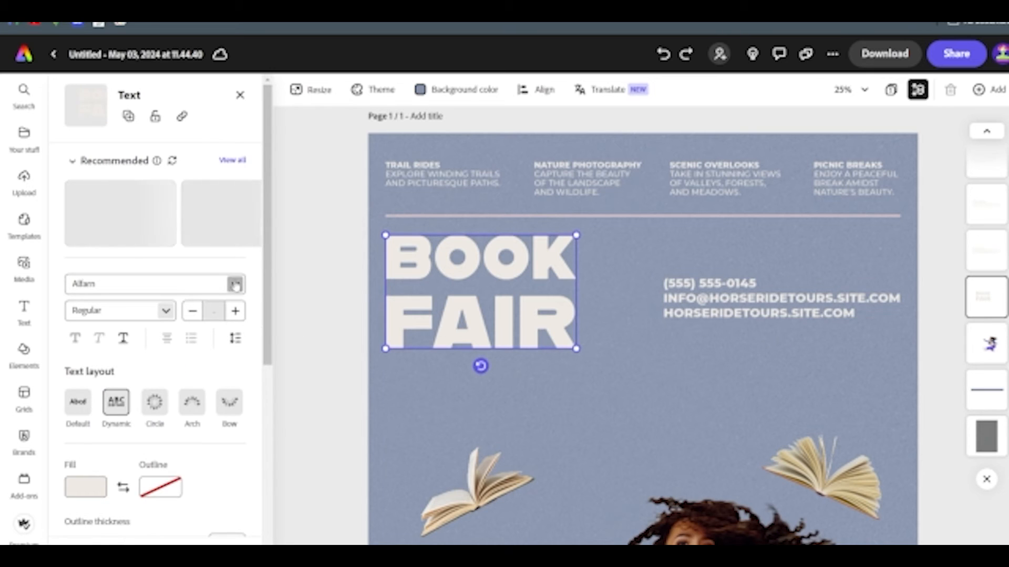
click(235, 284)
scroll(209, 435, down, 5)
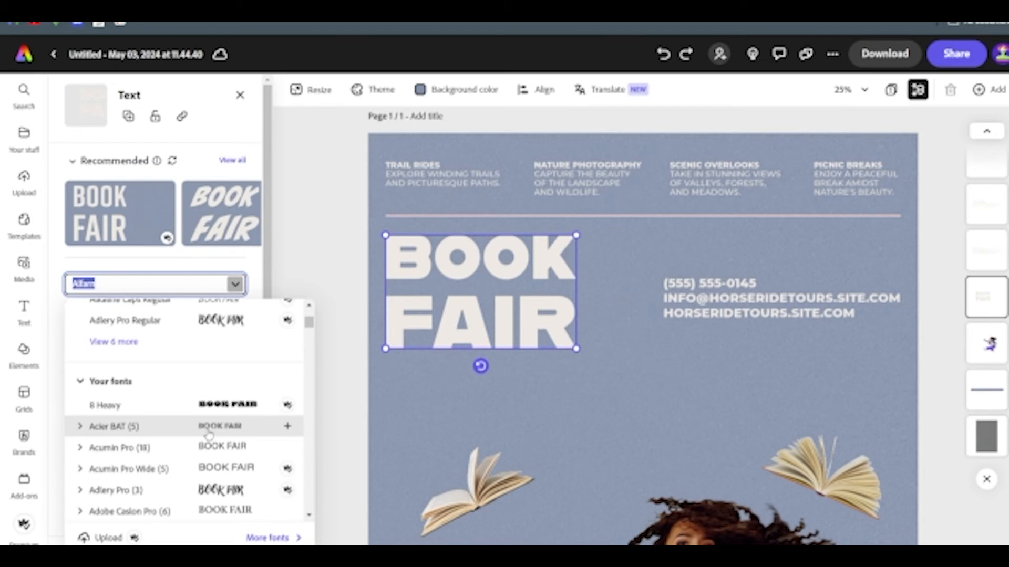
scroll(209, 435, down, 10)
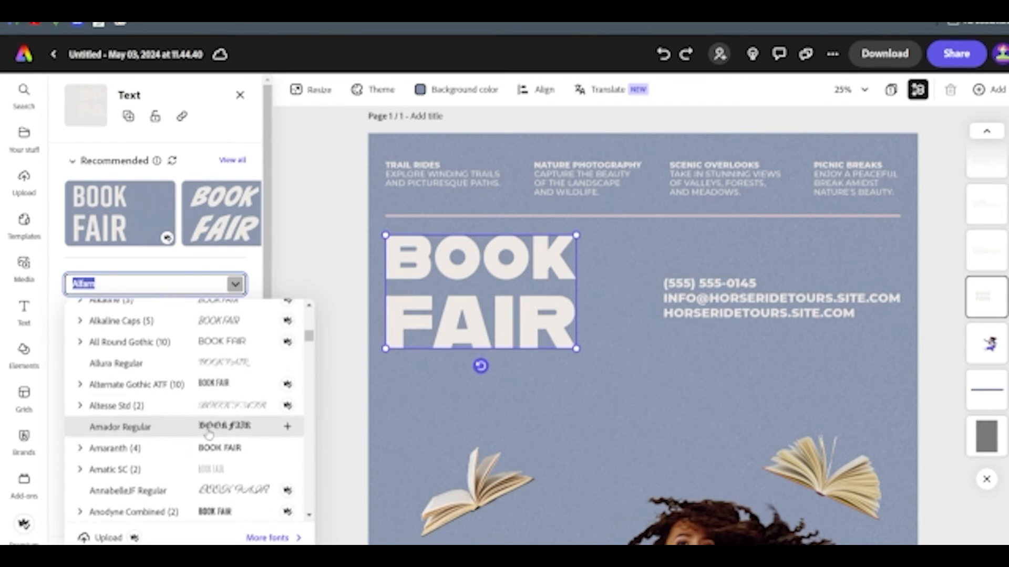
scroll(237, 392, down, 5)
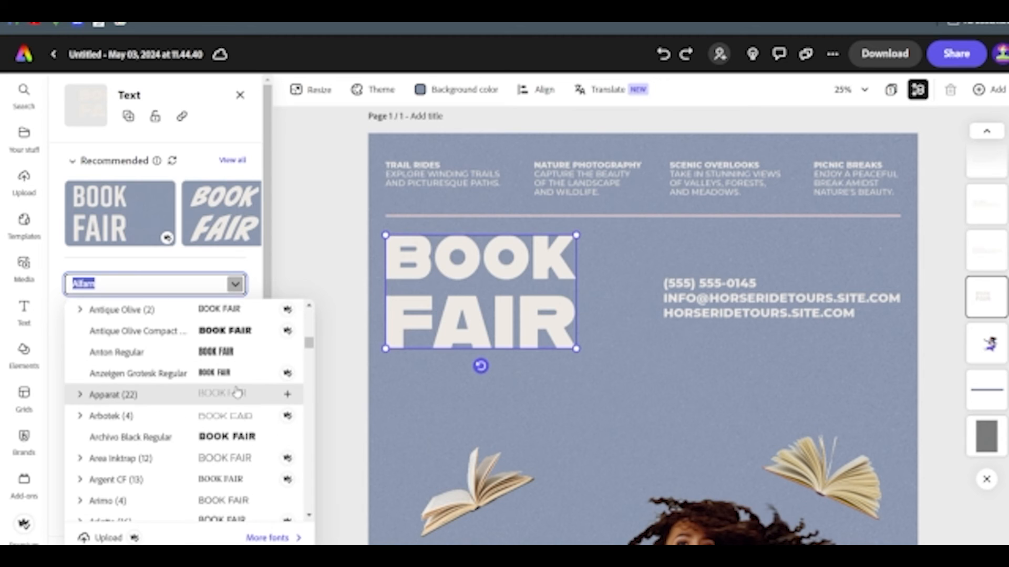
scroll(238, 392, down, 8)
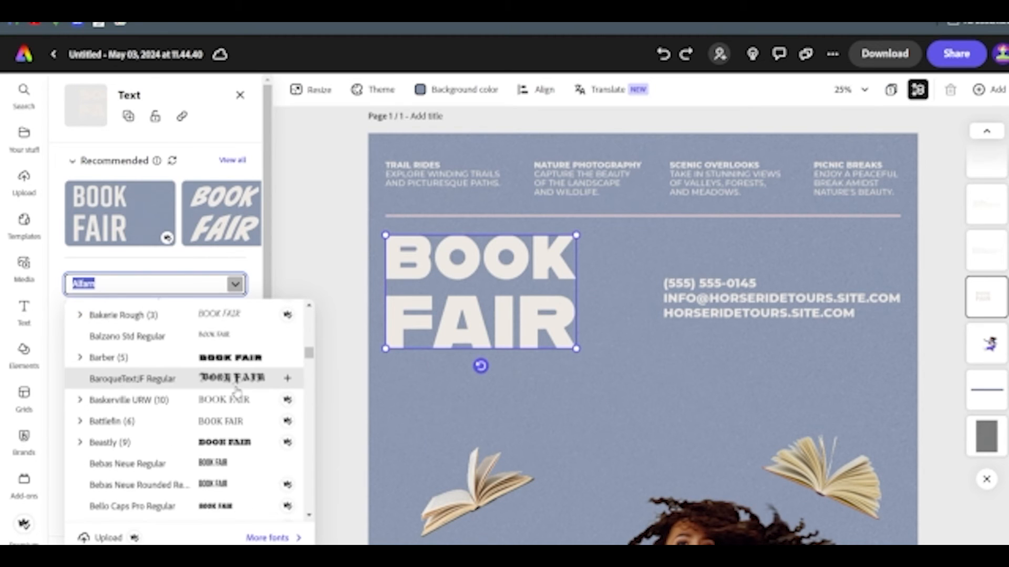
scroll(238, 391, down, 5)
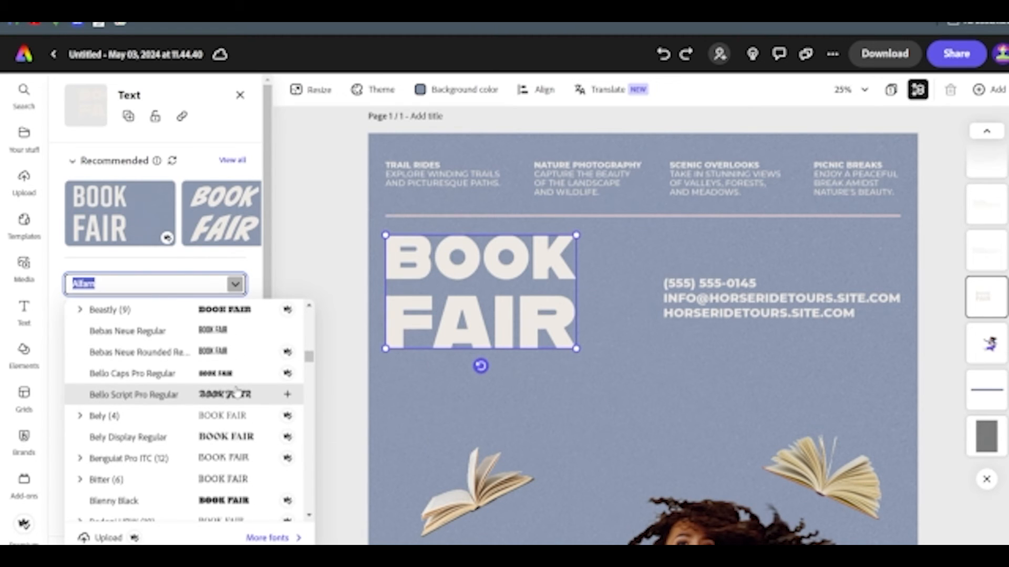
scroll(237, 392, down, 5)
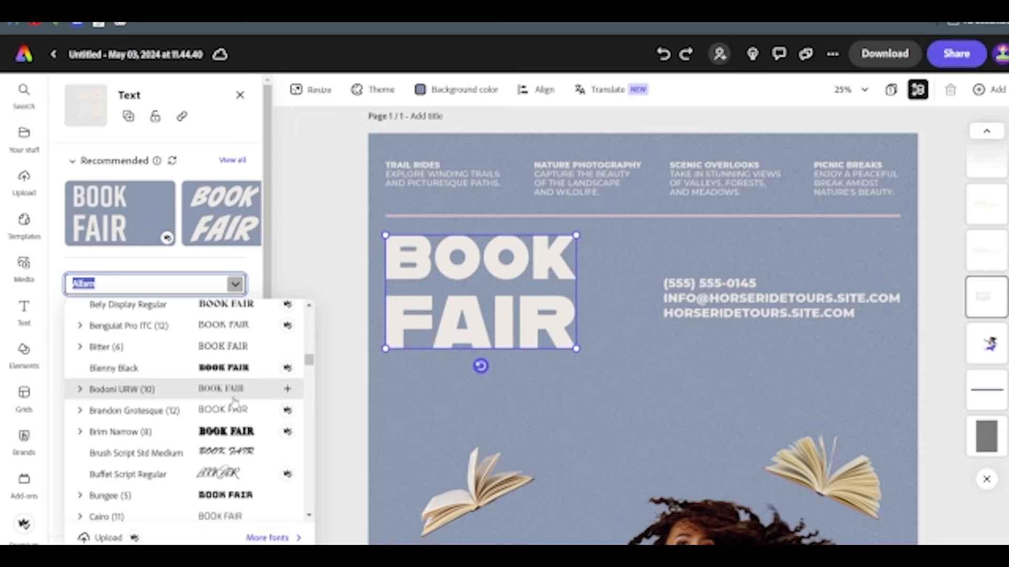
click(246, 453)
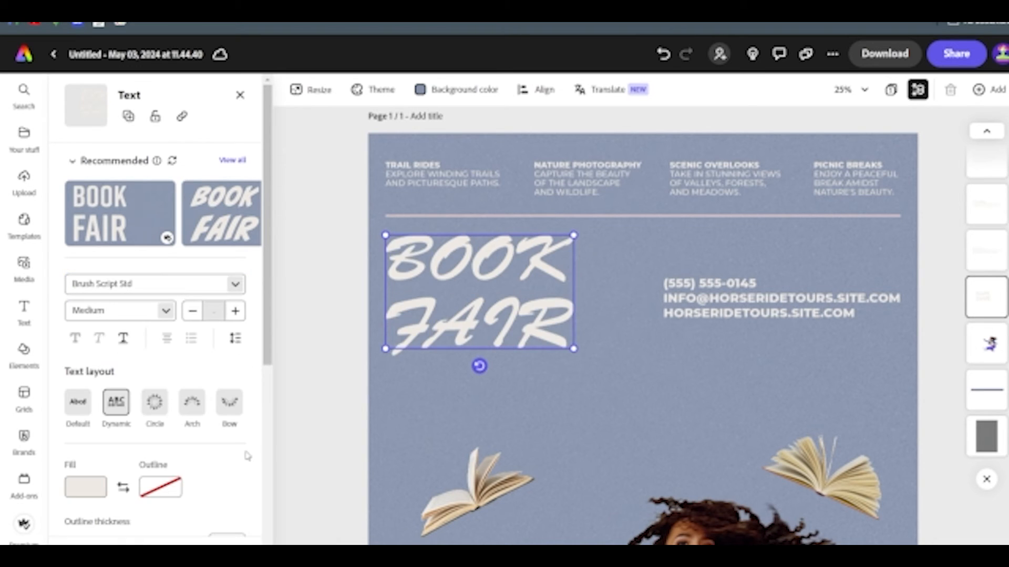
click(350, 257)
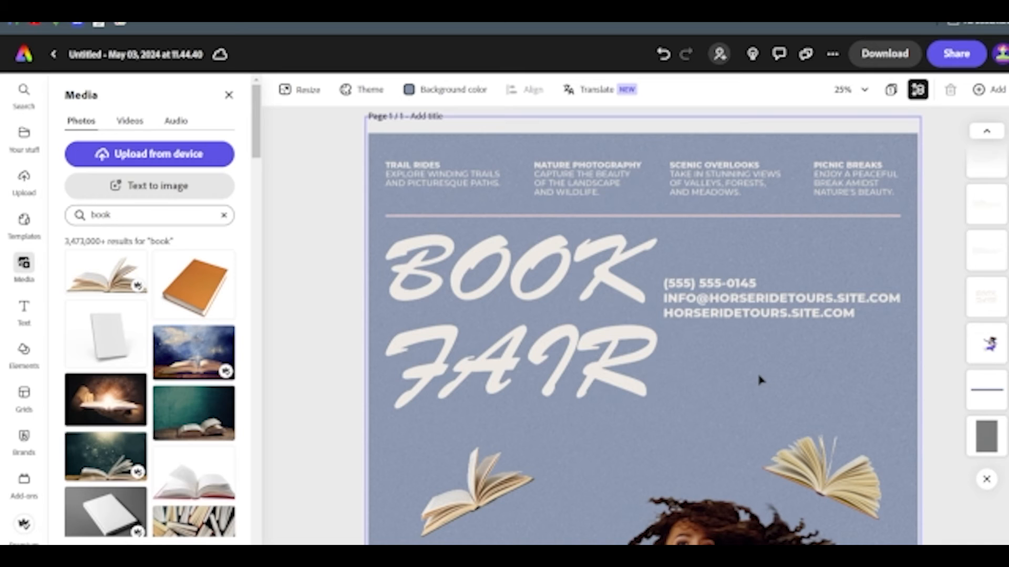
Apply the recommended Prater Sans Pro Bold font to the BOOK FAIR title and enlarge the title down to the open book below it.
click(611, 379)
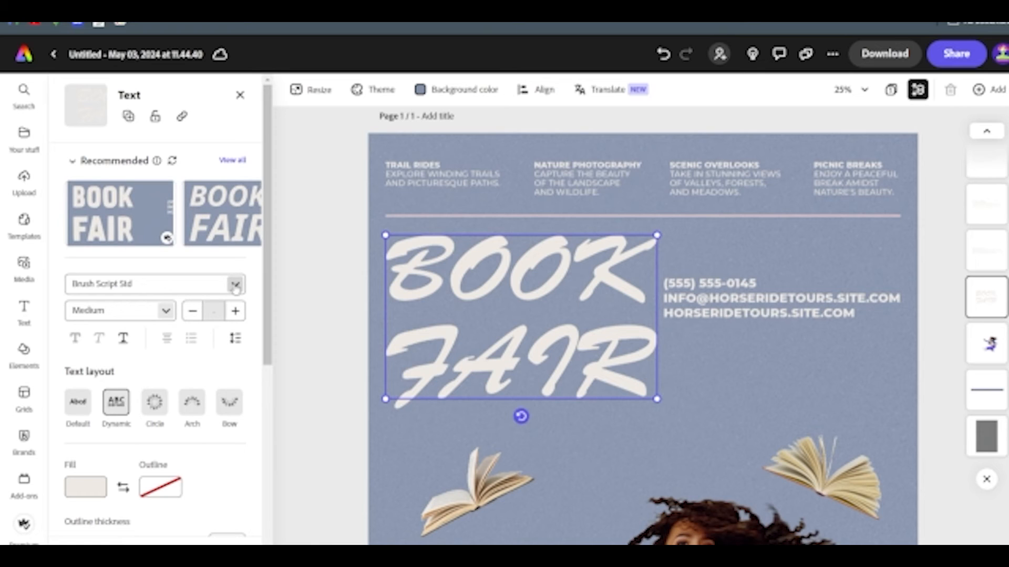
click(136, 209)
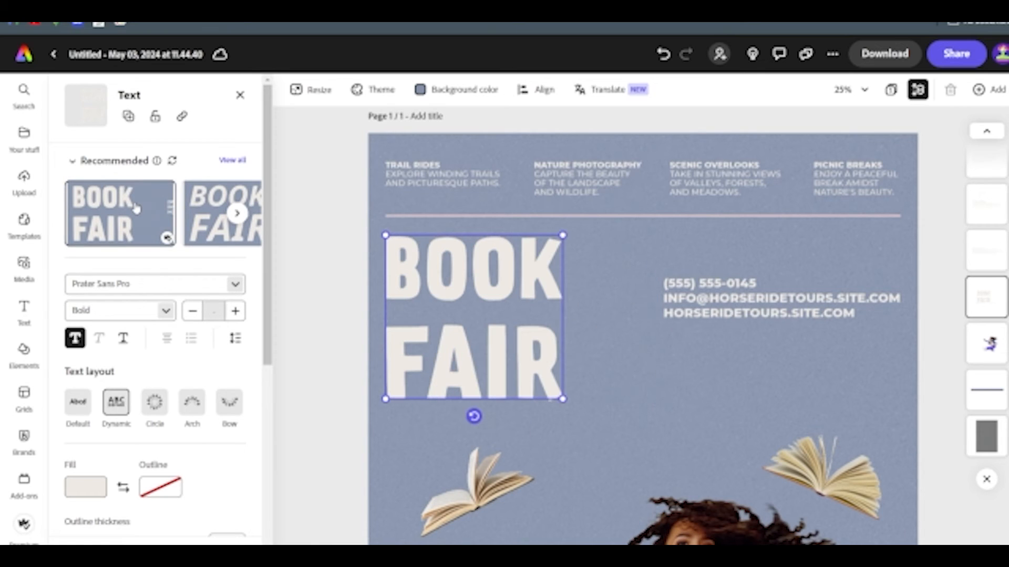
drag(563, 399, 698, 467)
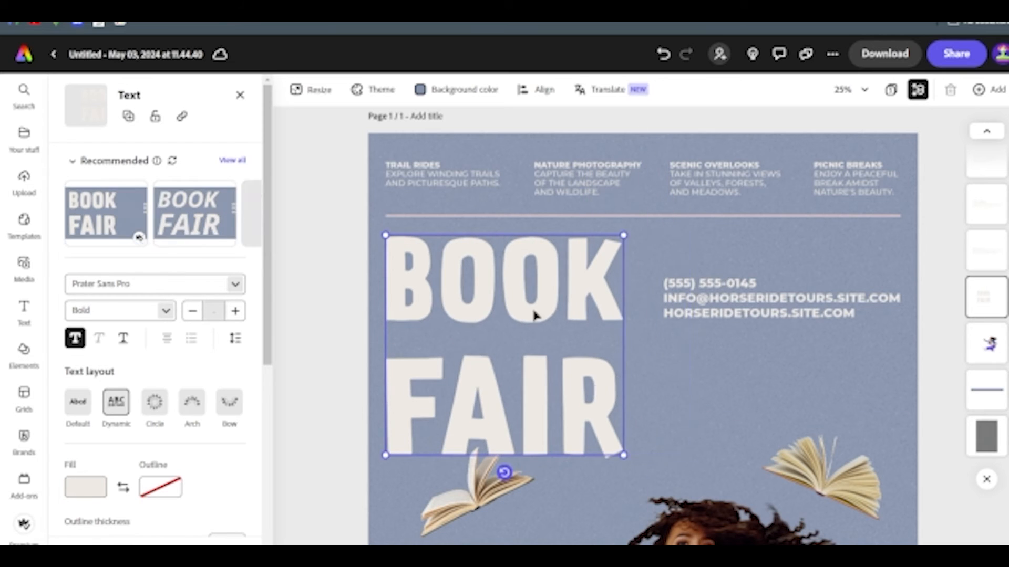
Shift the BOOK FAIR title slightly inward from the poster's edge, enlarge it almost to the contact details and deselect it.
drag(549, 285, 564, 283)
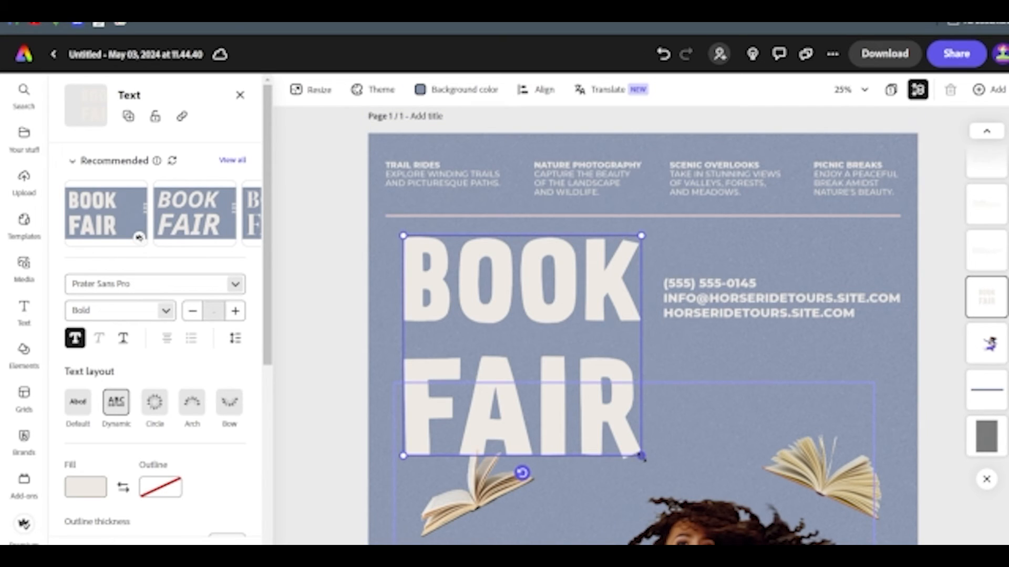
drag(642, 456, 661, 472)
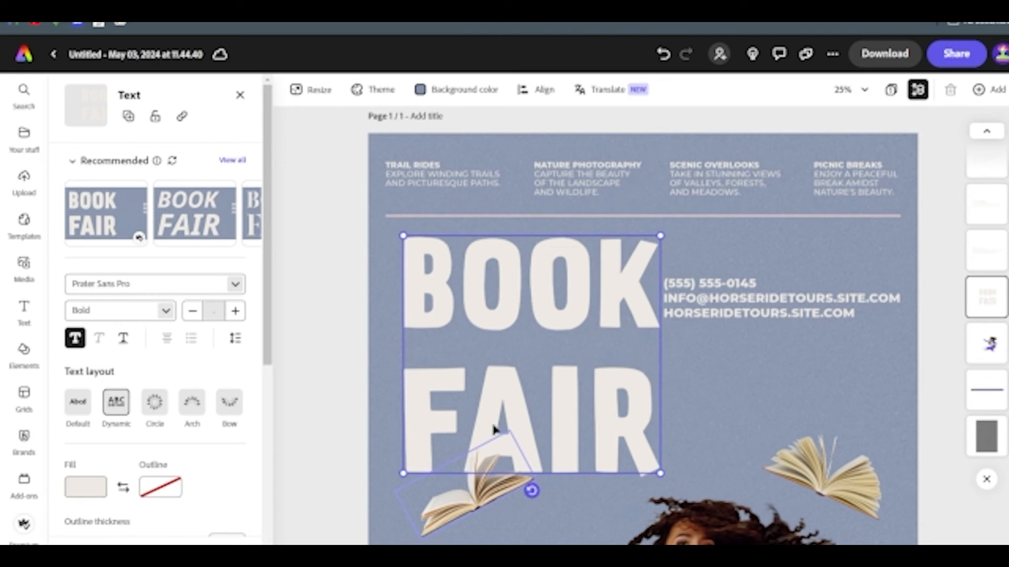
drag(512, 300, 506, 292)
click(339, 282)
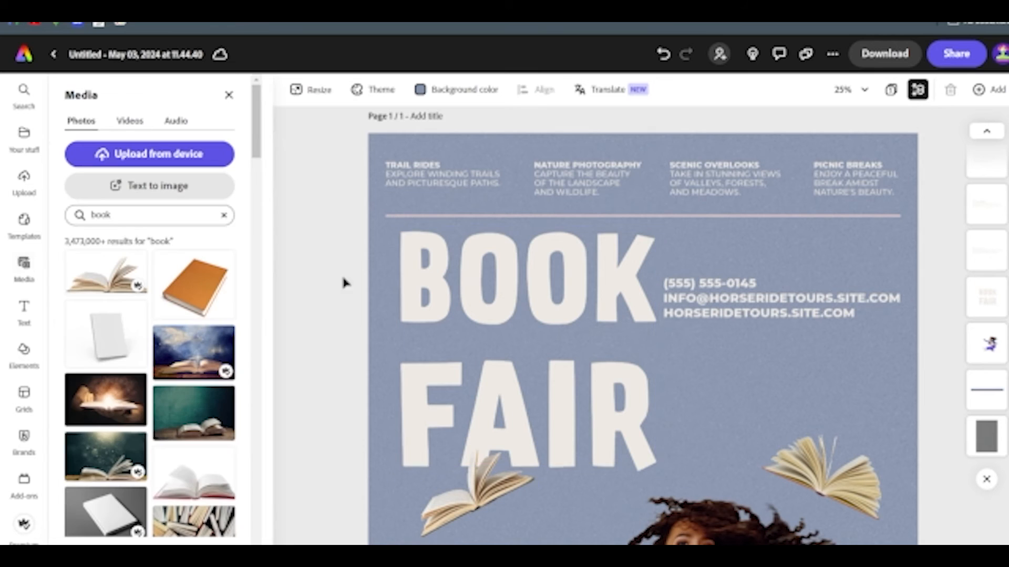
Move the contact details up beside the word BOOK, just below the divider line, and deselect them.
scroll(844, 351, down, 1)
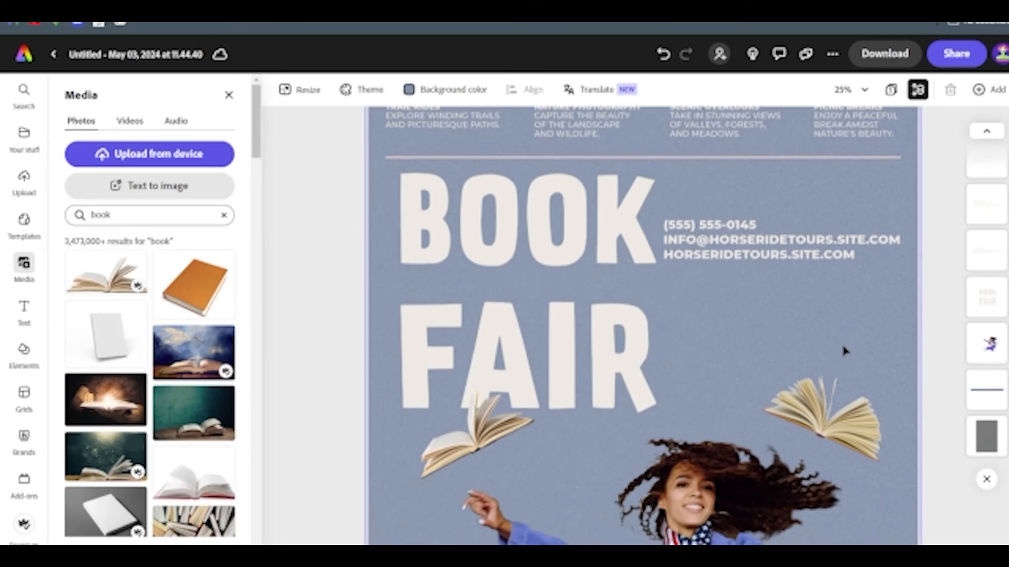
click(730, 230)
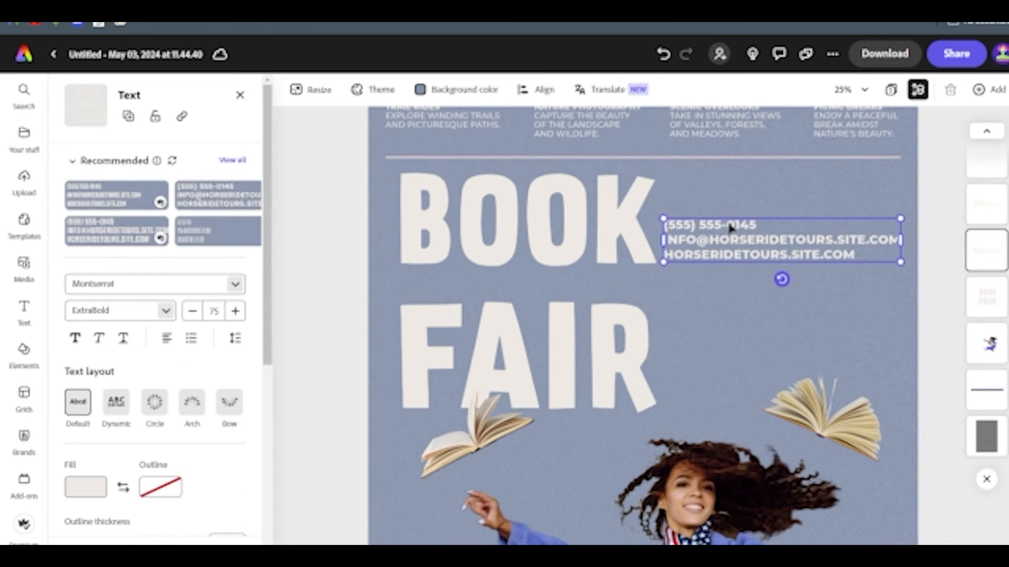
drag(730, 227, 734, 180)
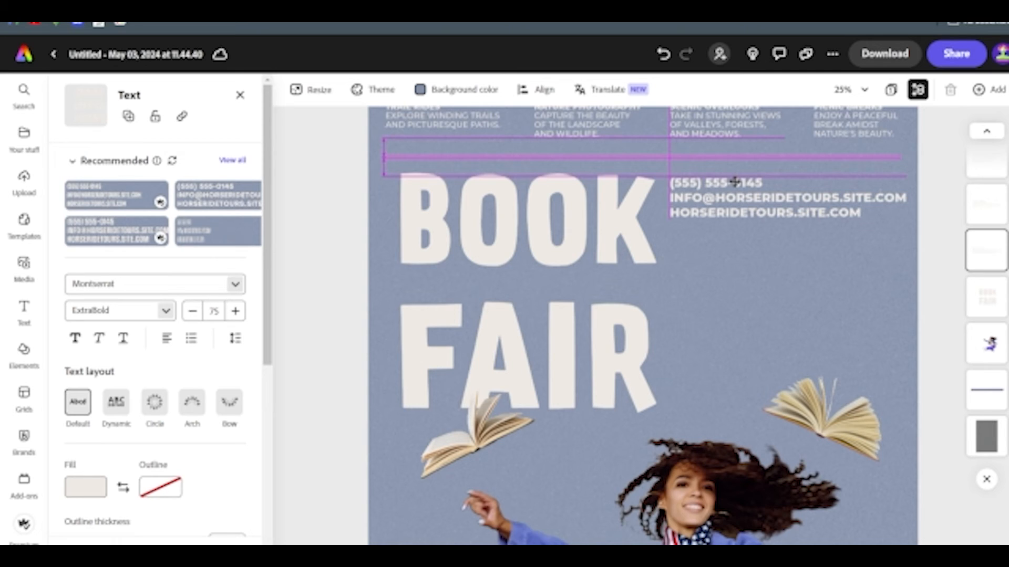
drag(735, 181, 735, 181)
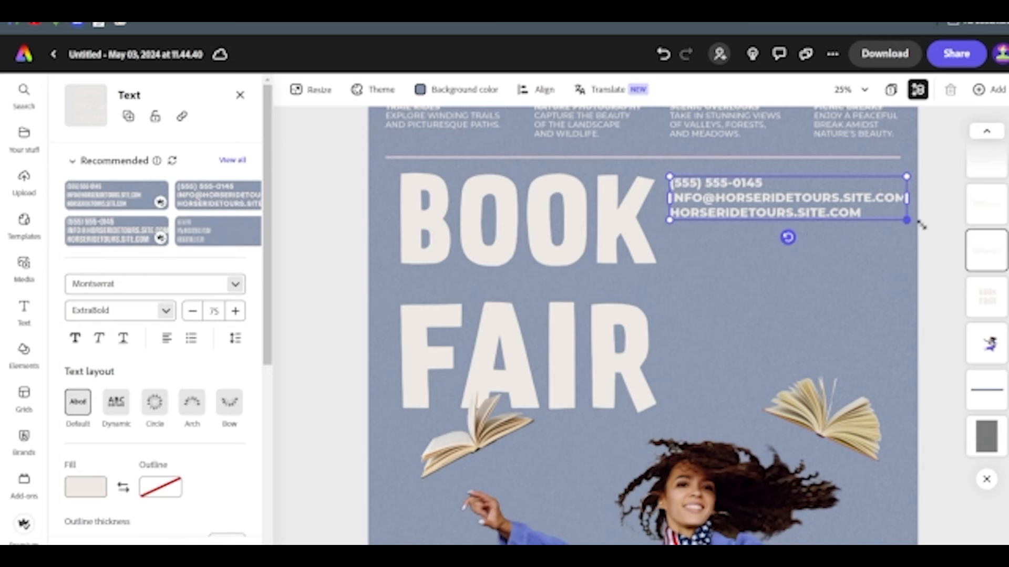
click(939, 227)
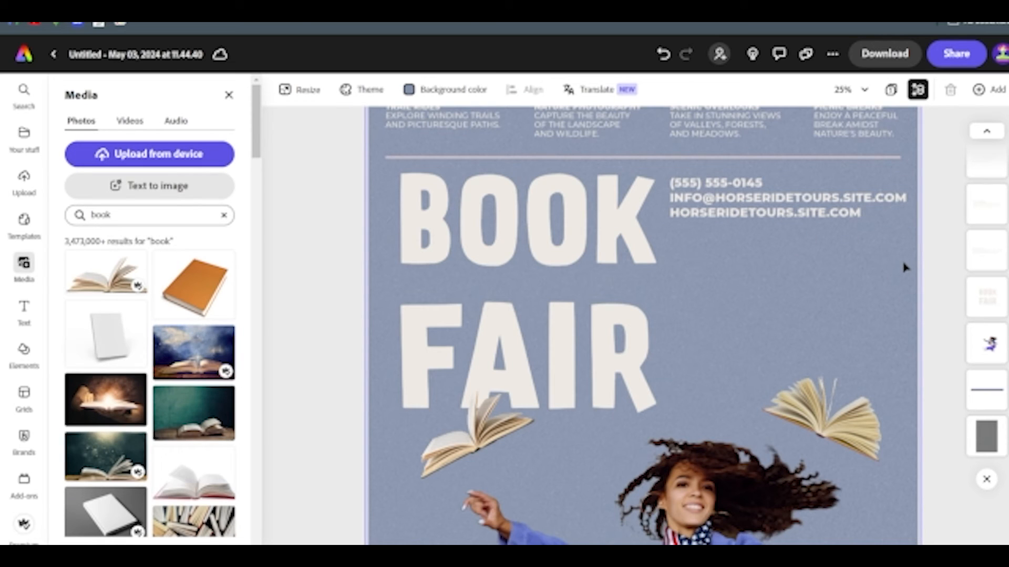
Distribute the four text blocks above the divider line, from TRAIL RIDES to PICNIC BREAKS, evenly in the horizontal direction.
key(ctrl+minus)
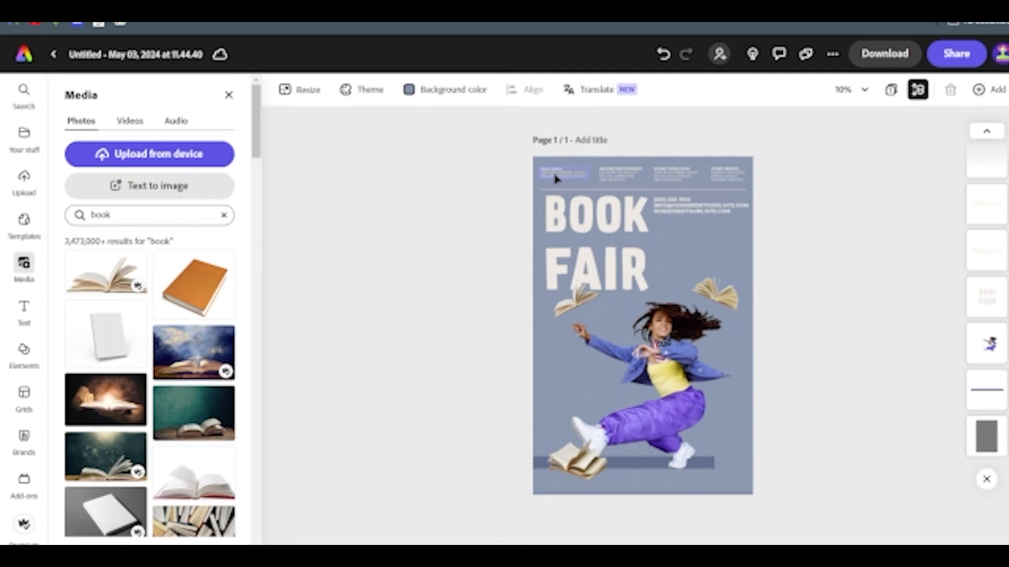
key(ctrl+plus)
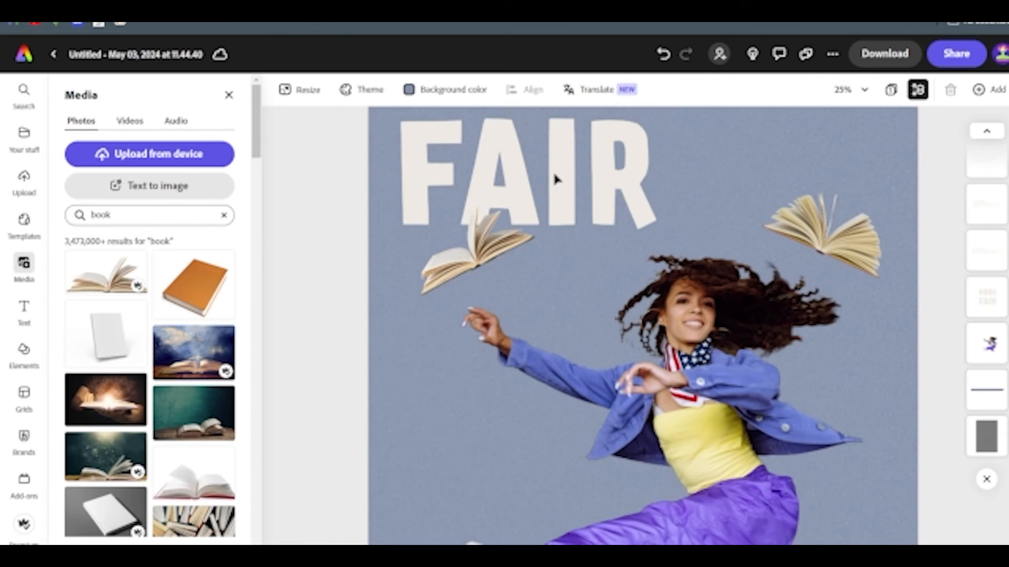
scroll(703, 220, up, 5)
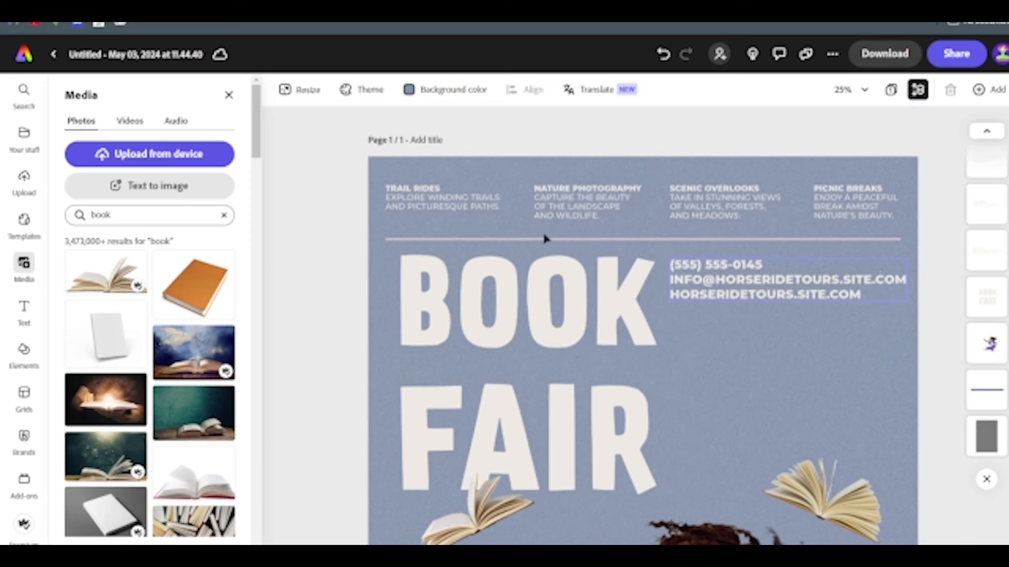
click(442, 205)
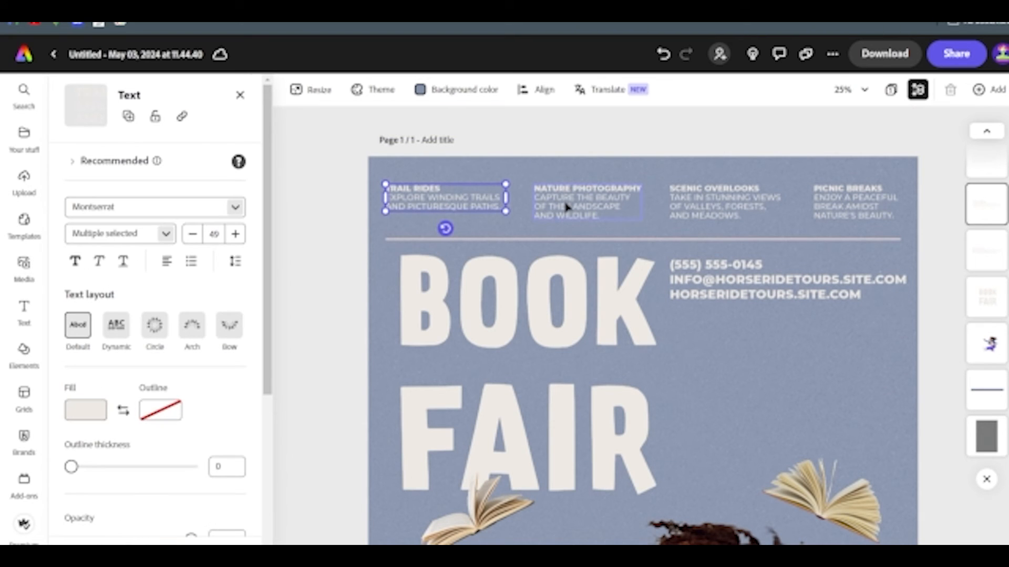
shift+click(566, 207)
shift+click(683, 206)
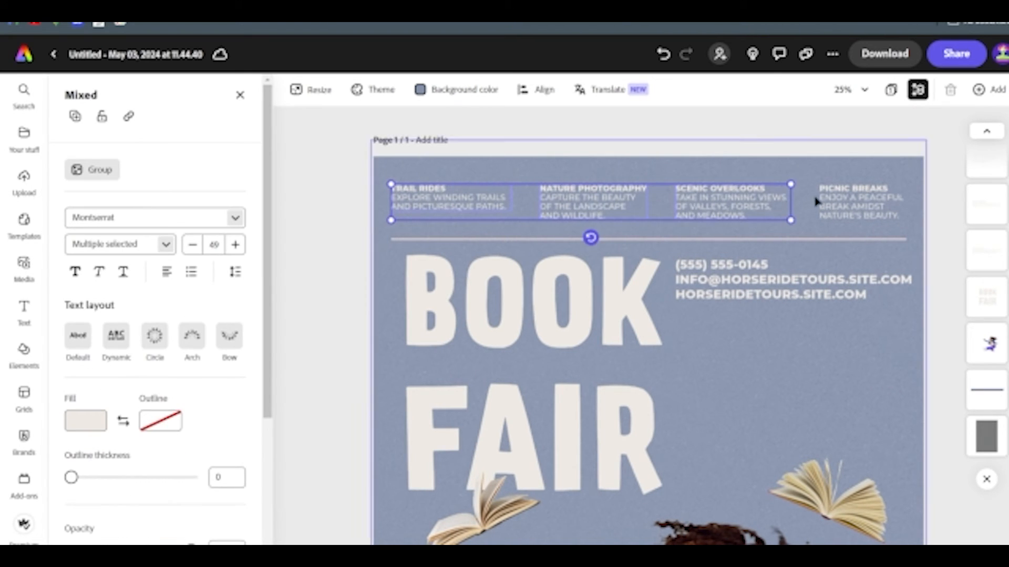
shift+click(840, 200)
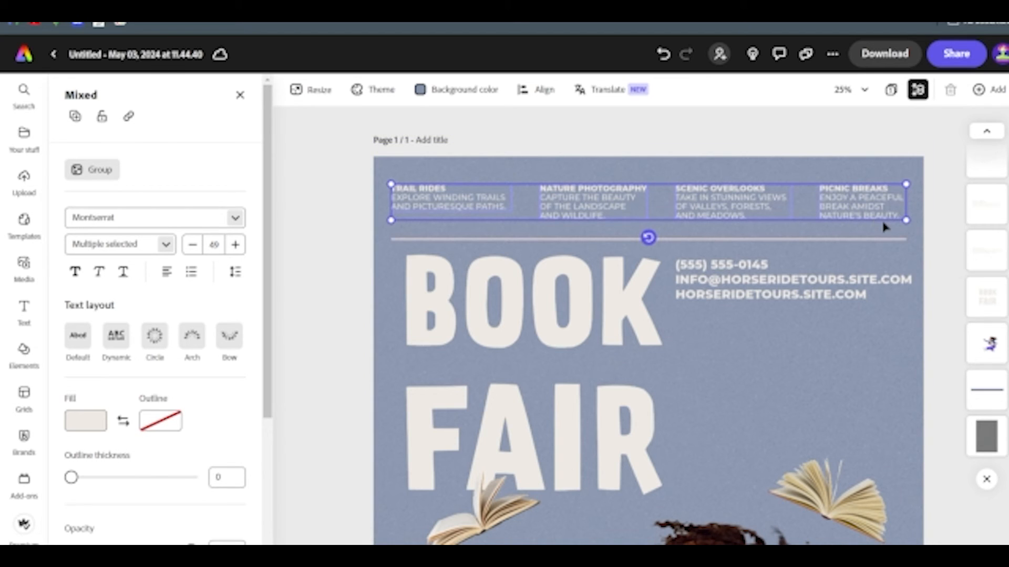
click(538, 96)
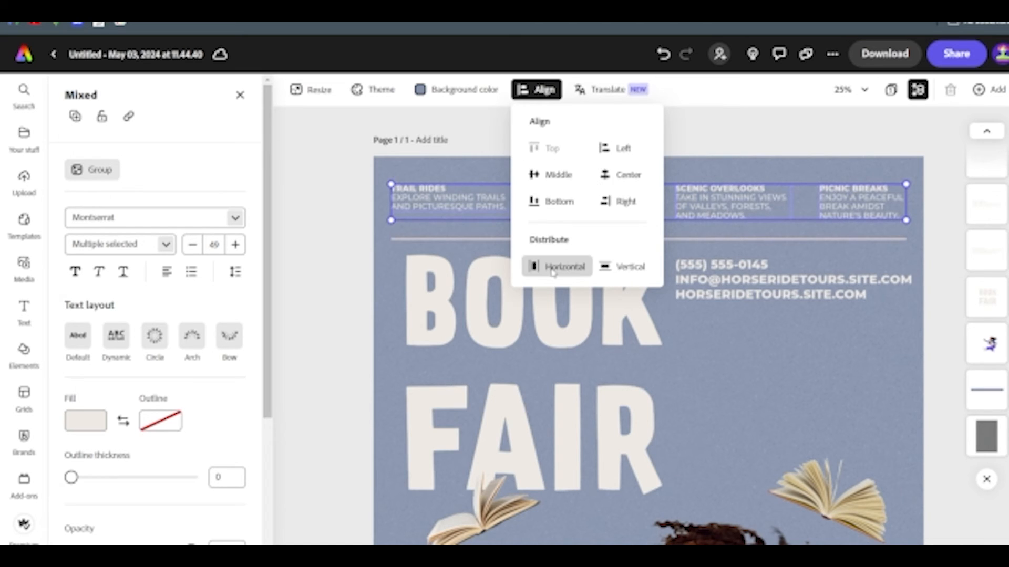
click(552, 267)
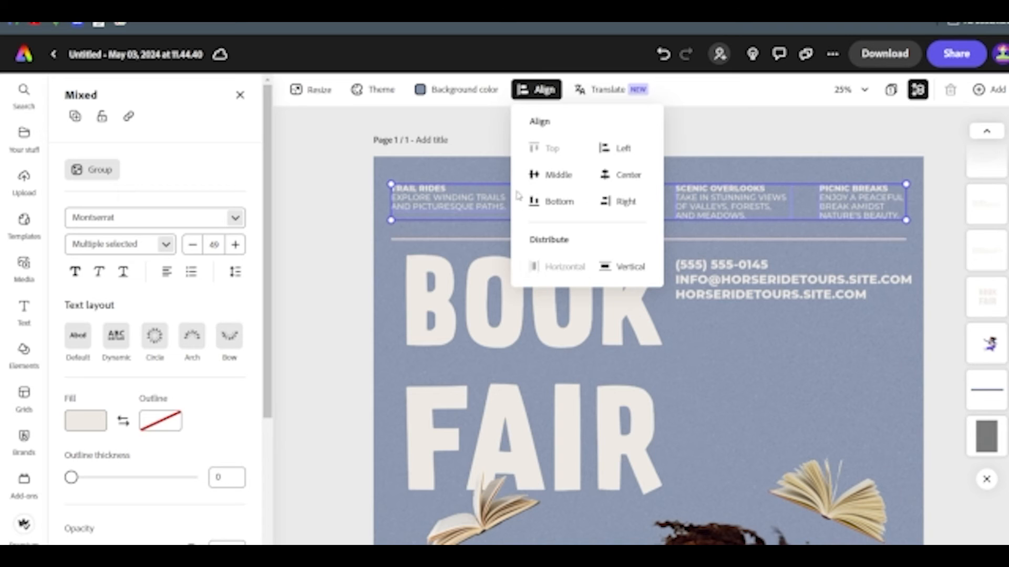
click(351, 234)
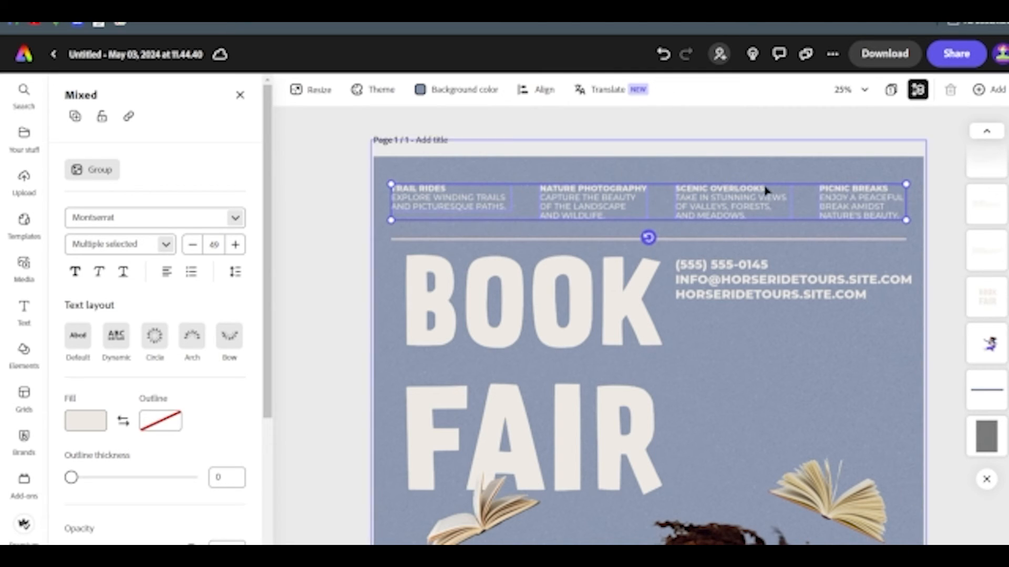
click(322, 270)
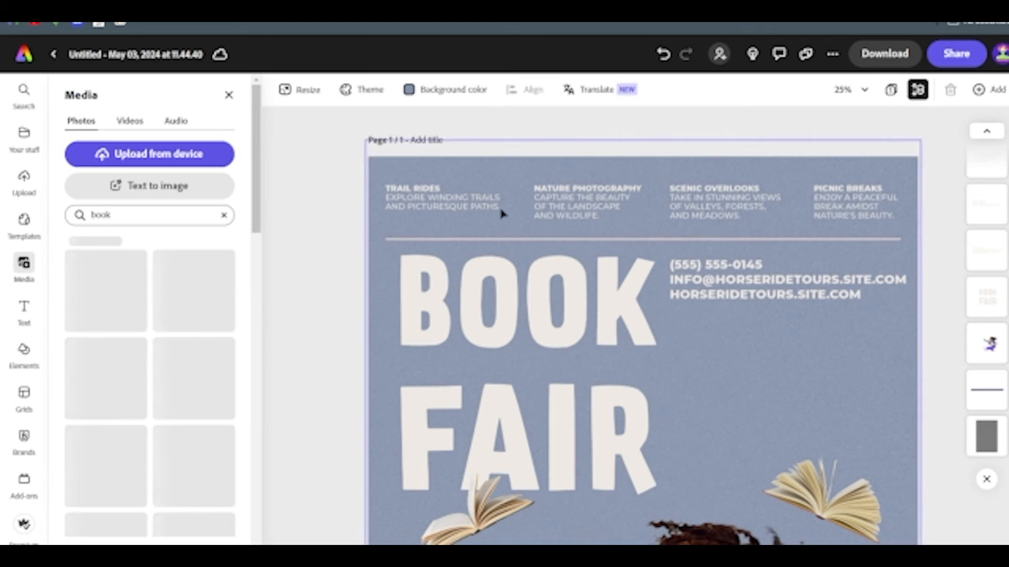
Nudge the NATURE PHOTOGRAPHY text up, shift the PICNIC BREAKS and SCENIC OVERLOOKS texts inward and slightly down, and deselect them.
click(576, 197)
drag(577, 197, 578, 189)
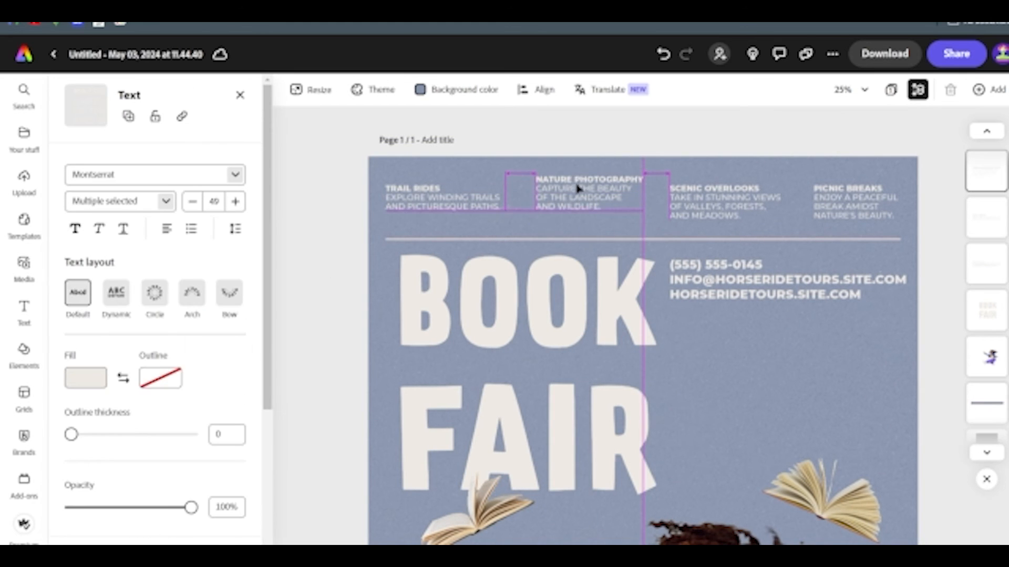
click(849, 202)
drag(850, 202, 833, 199)
drag(727, 213, 720, 214)
click(313, 213)
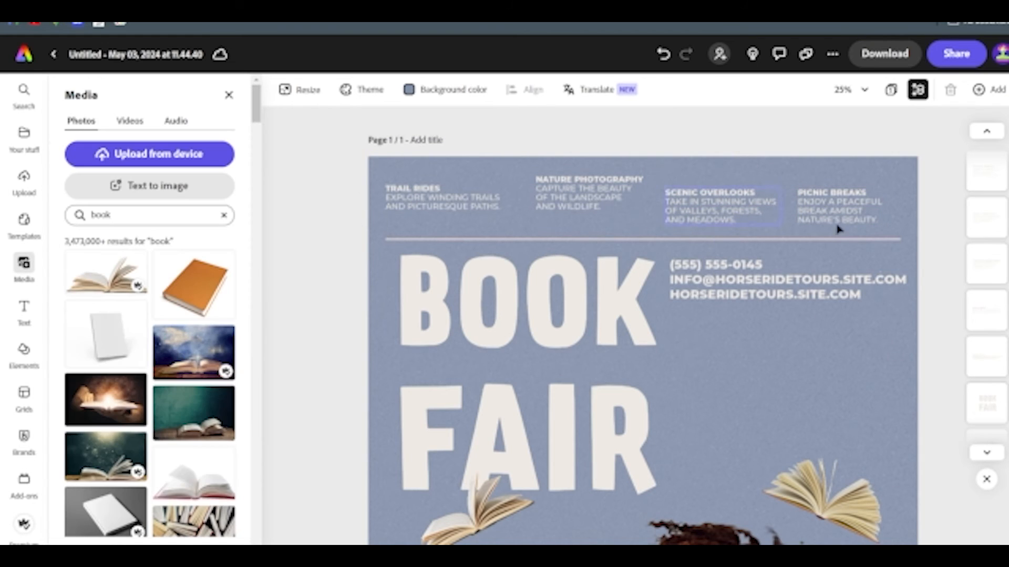
Align the four text blocks above the divider line, from TRAIL RIDES to PICNIC BREAKS, along their top edges.
scroll(936, 382, down, 3)
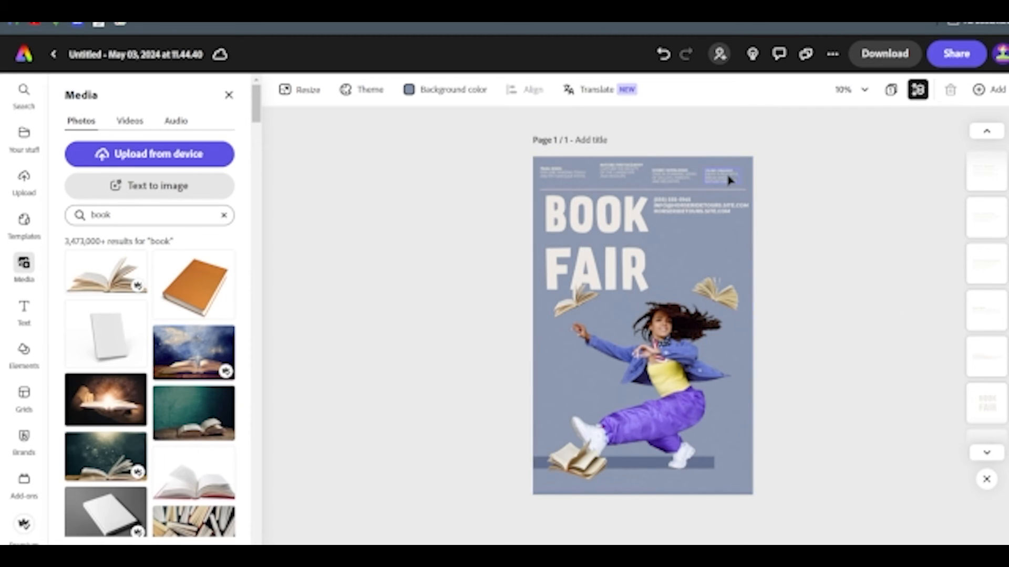
key(ctrl+plus)
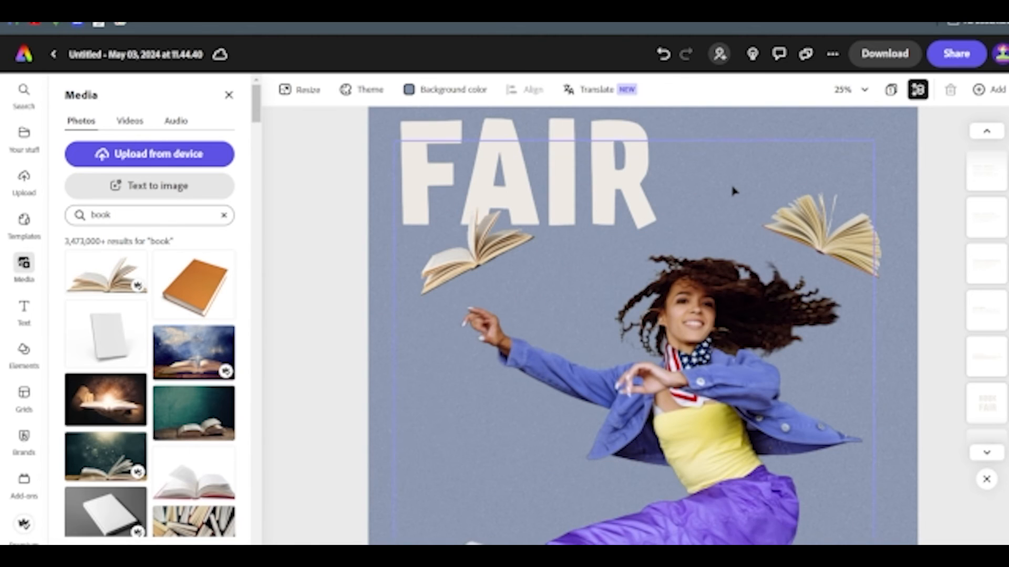
scroll(805, 284, up, 3)
scroll(829, 294, up, 2)
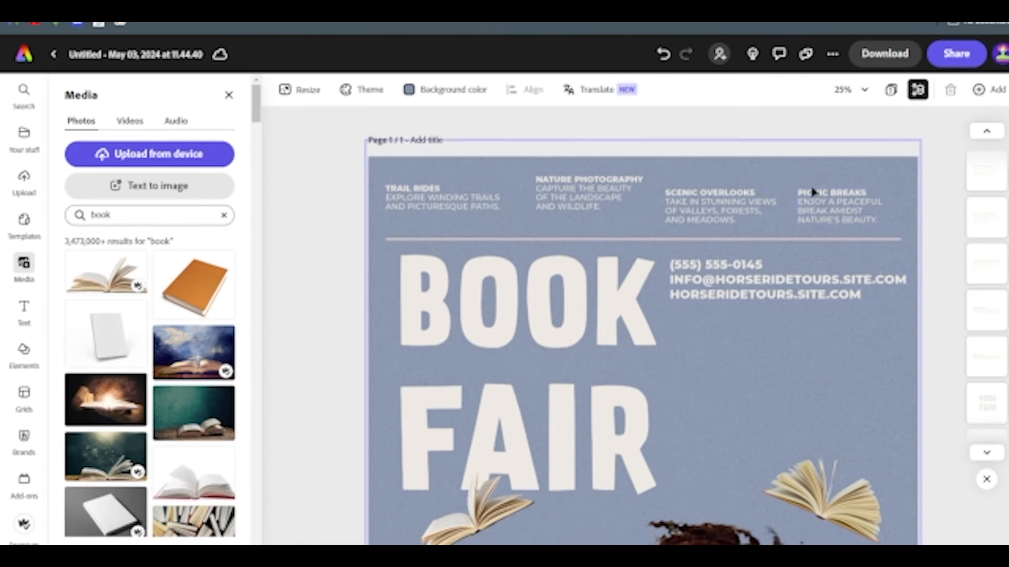
click(817, 199)
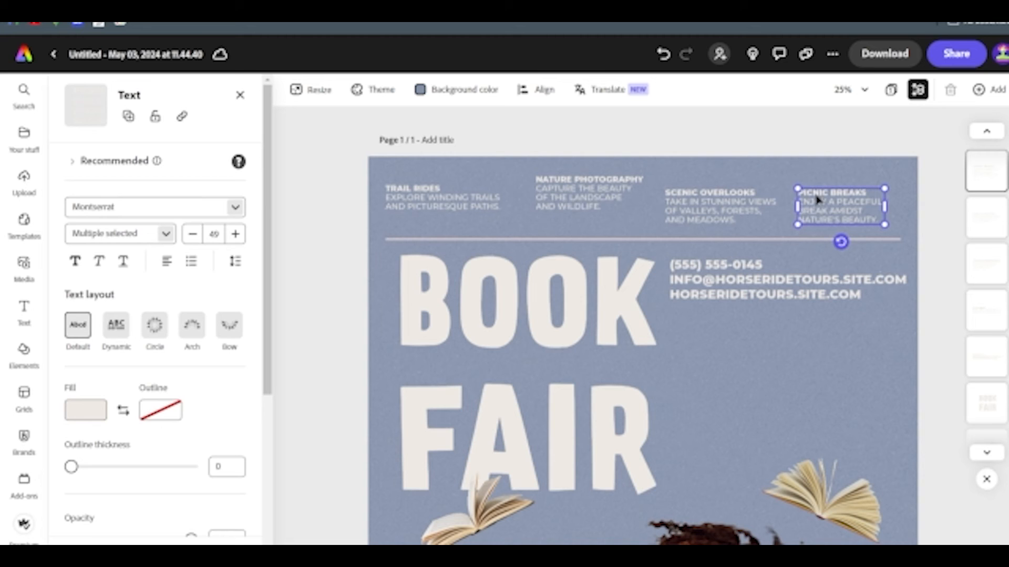
shift+click(676, 200)
shift+click(564, 196)
shift+click(459, 199)
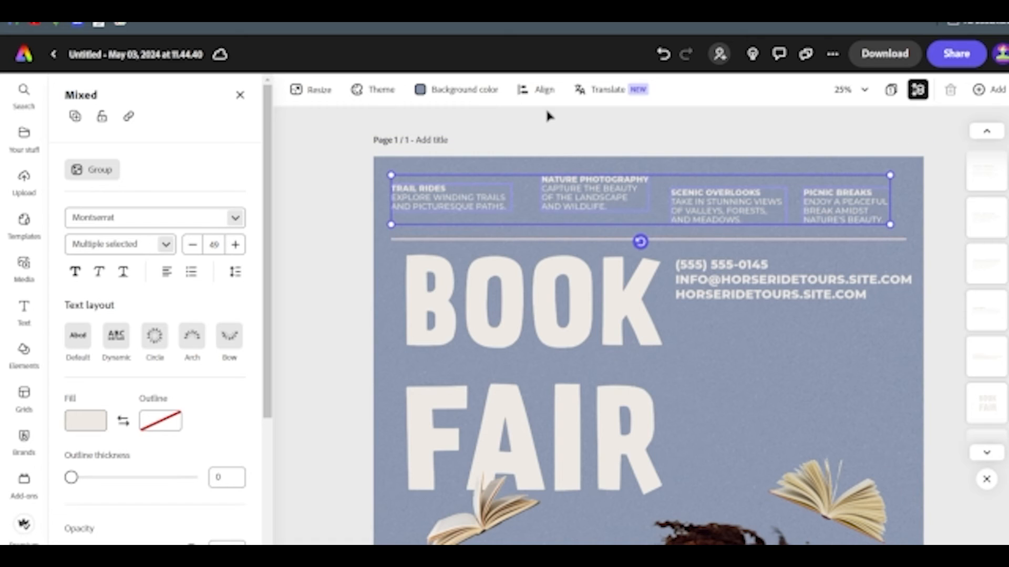
click(537, 93)
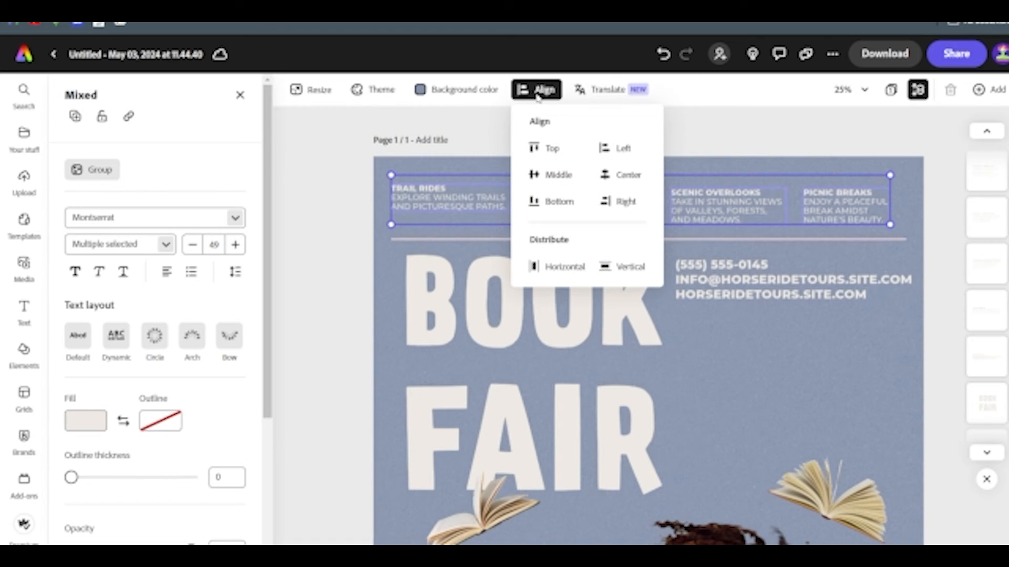
click(557, 154)
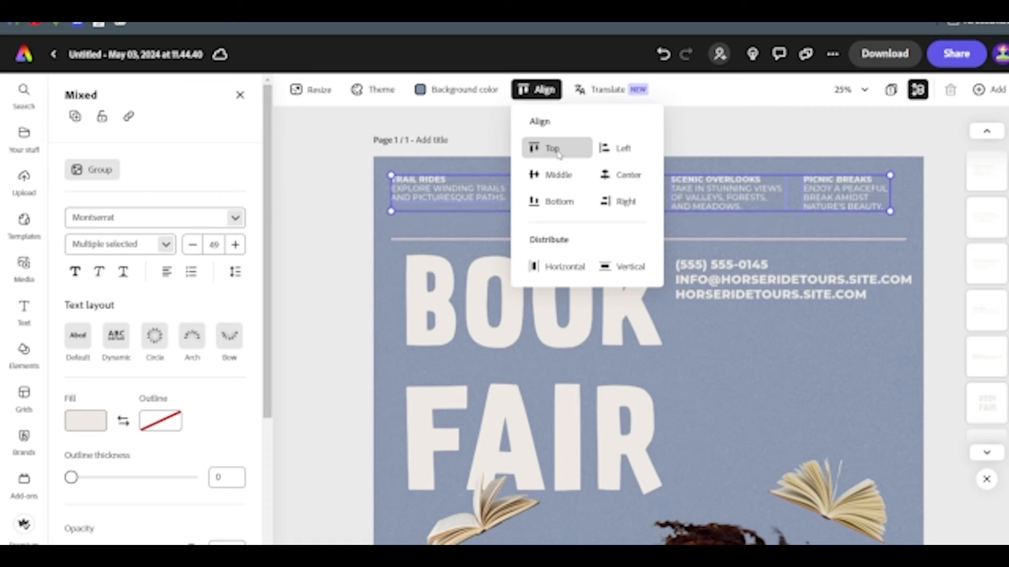
Distribute the four aligned text blocks horizontally, move the row slightly down towards the divider line and deselect it.
click(559, 269)
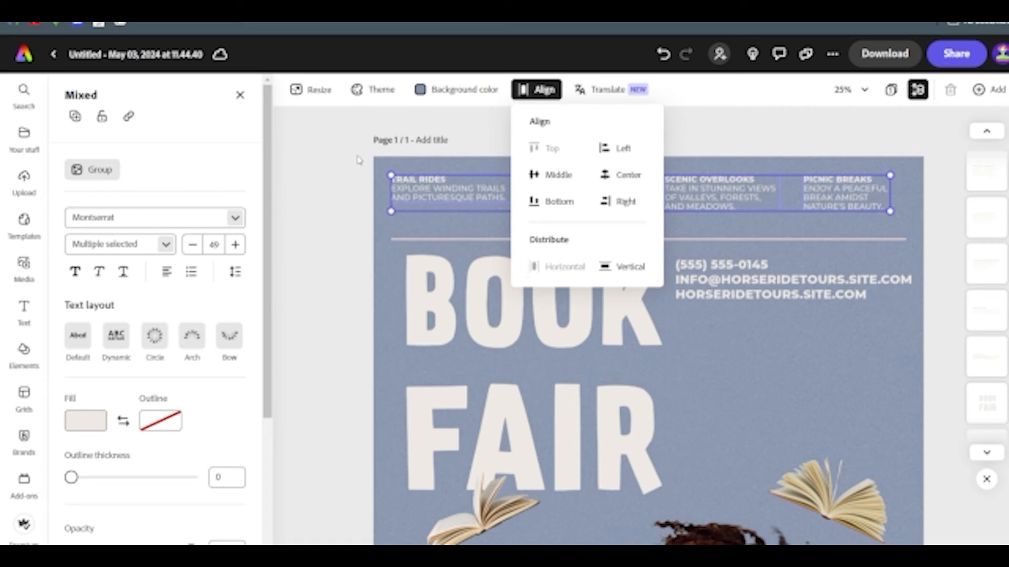
click(344, 168)
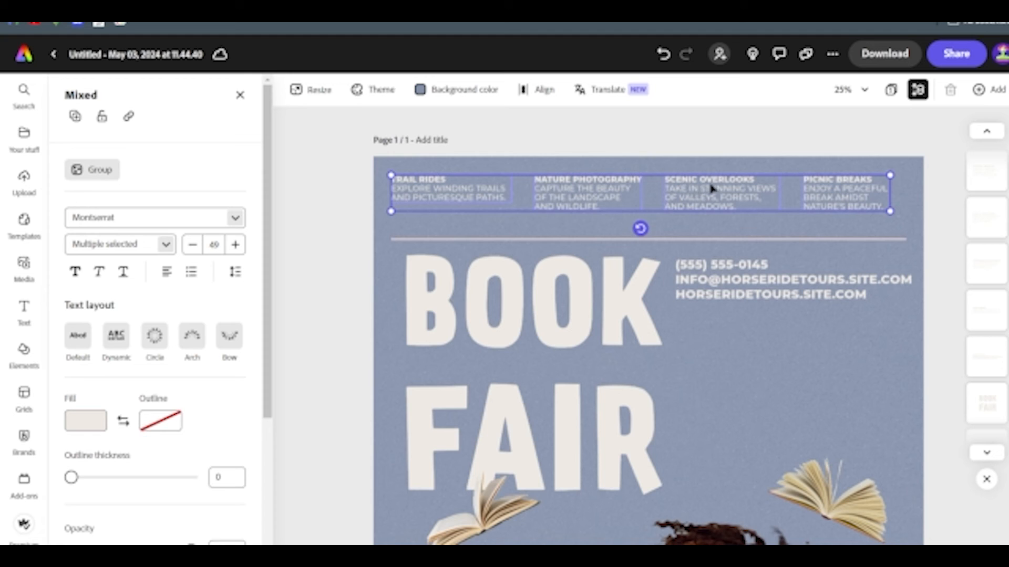
drag(711, 188, 709, 195)
click(334, 198)
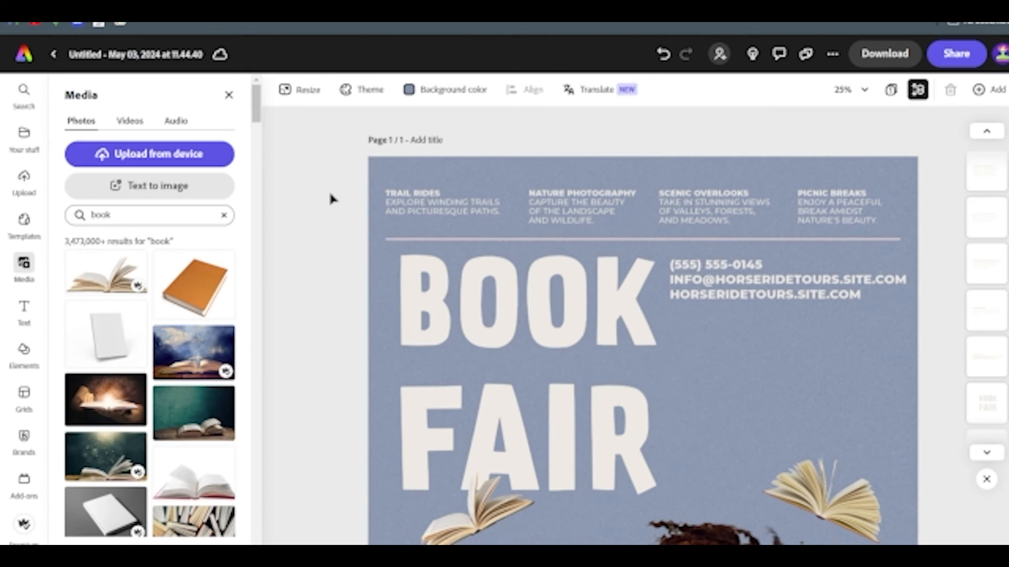
Delete the TRAIL RIDES text block and move the three remaining blocks inward to spread them across the space above the divider line.
key(ctrl+minus)
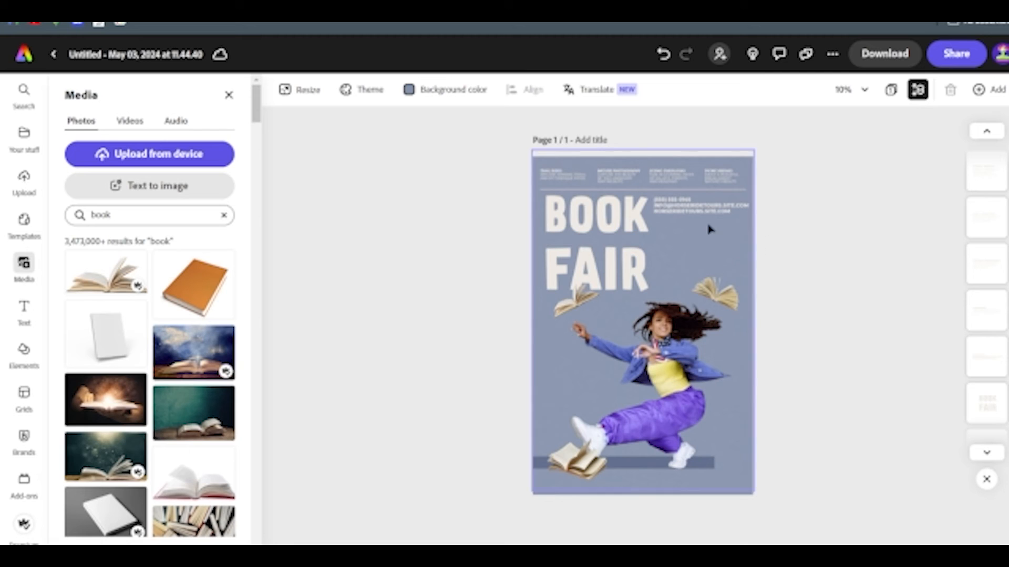
click(551, 180)
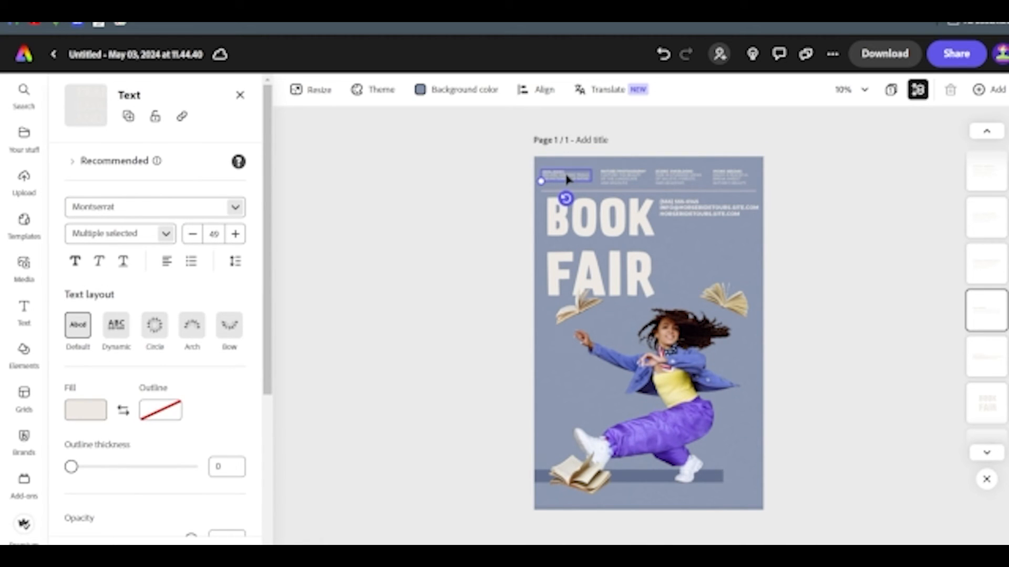
key(Delete)
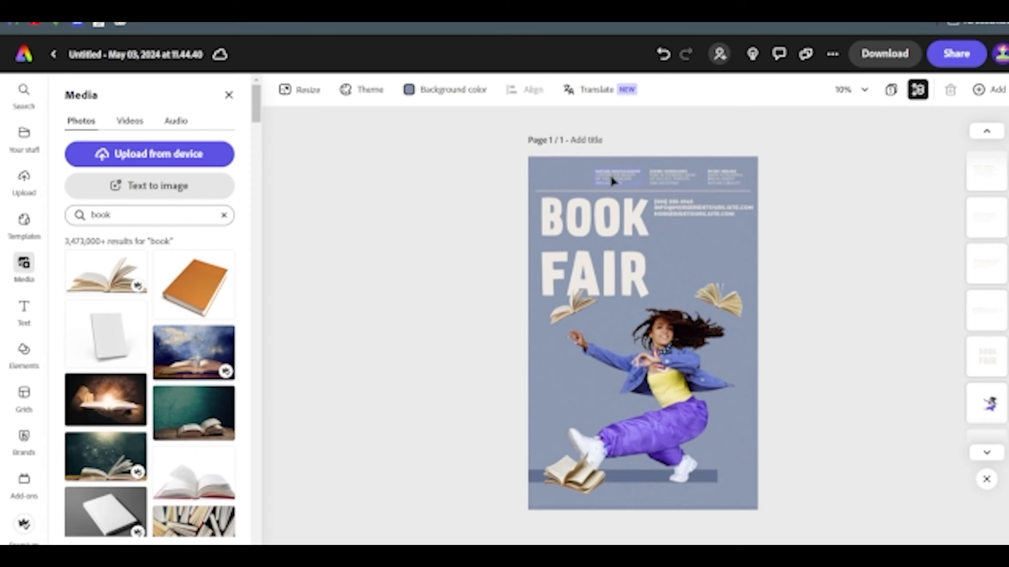
drag(610, 177, 568, 176)
drag(654, 181, 625, 175)
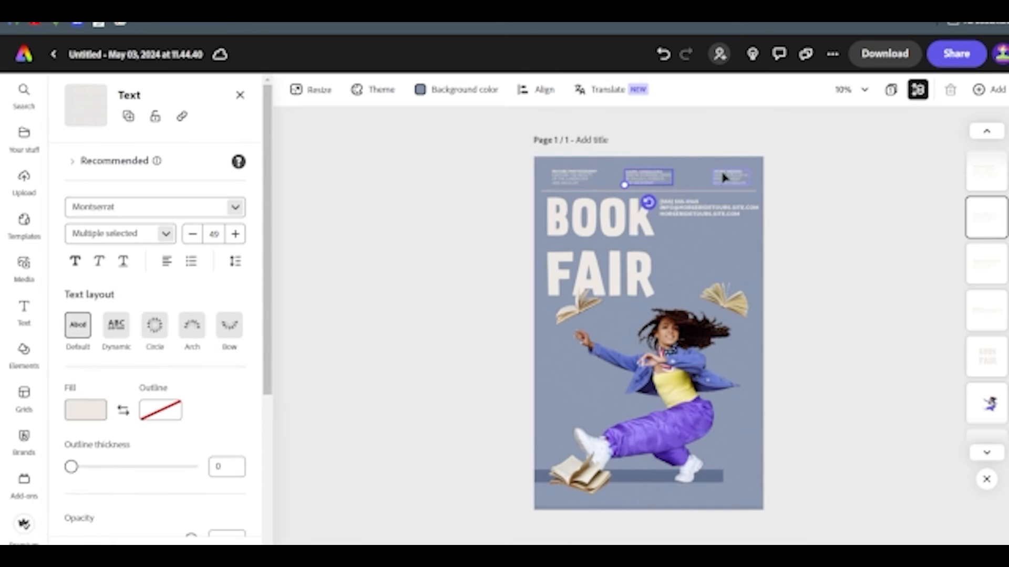
drag(723, 176, 705, 176)
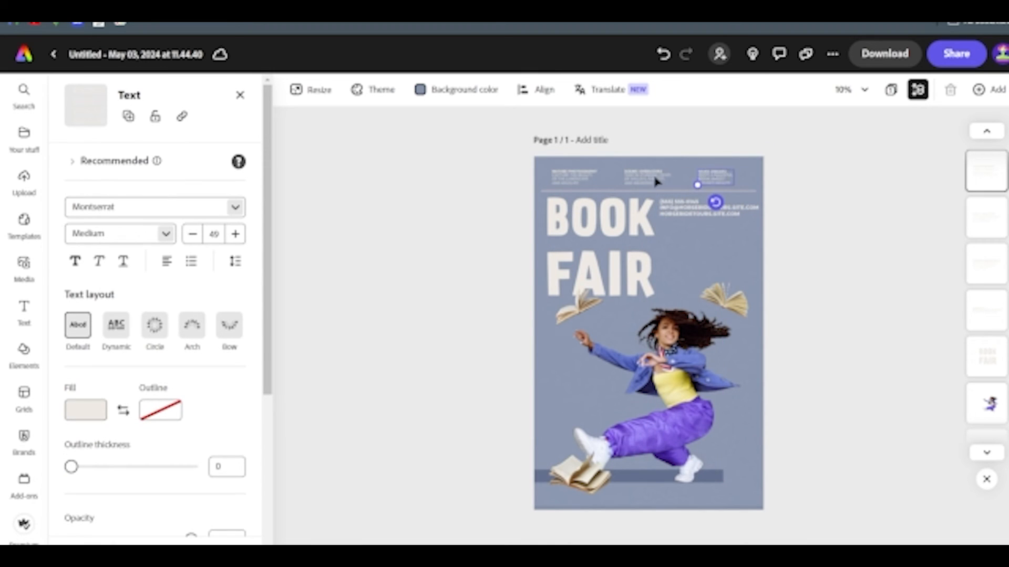
Distribute the NATURE PHOTOGRAPHY, SCENIC OVERLOOKS and PICNIC BREAKS text blocks evenly in the horizontal direction and deselect them.
click(717, 179)
click(637, 179)
shift+click(626, 175)
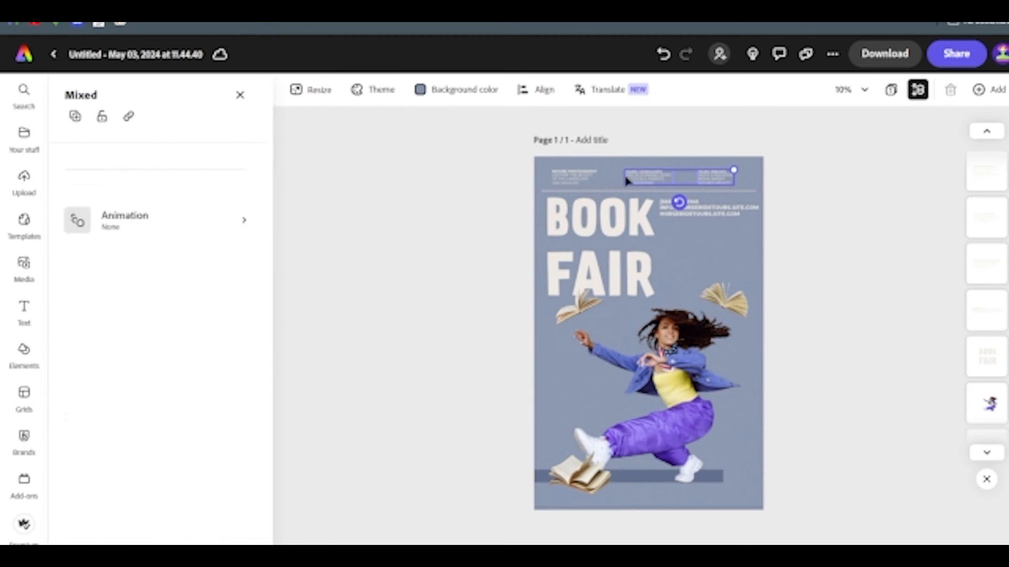
shift+click(578, 181)
click(537, 89)
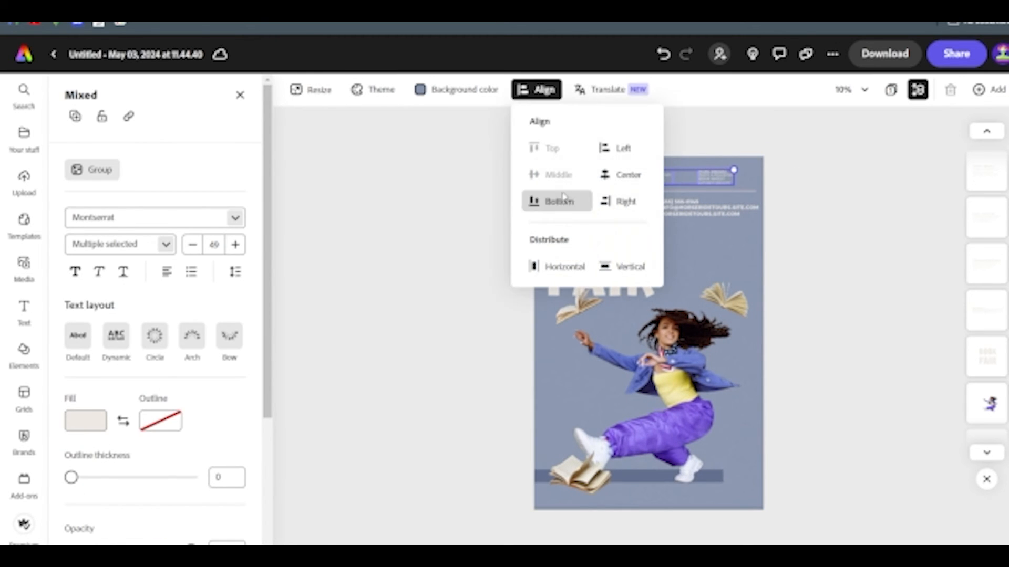
click(558, 273)
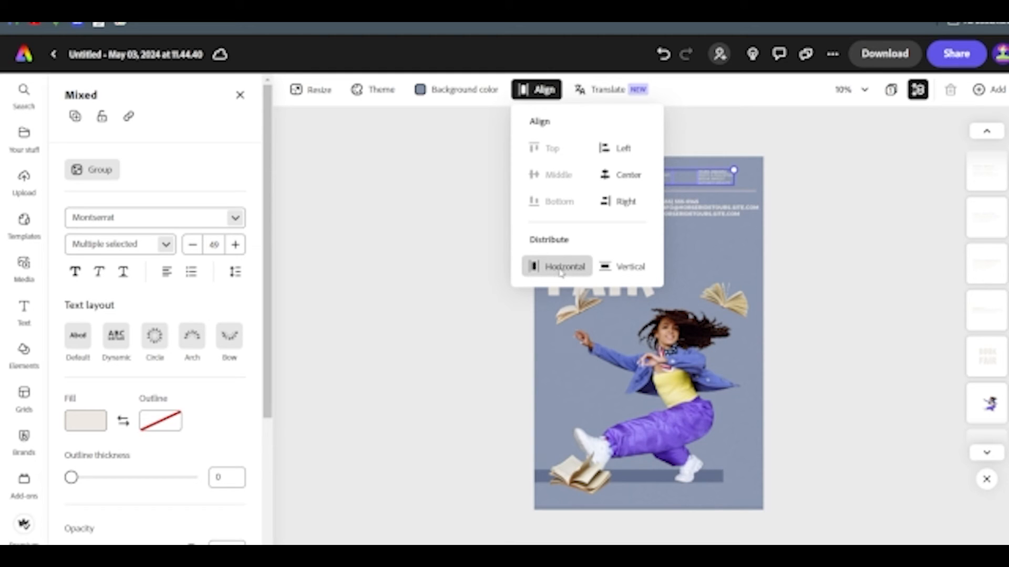
click(837, 206)
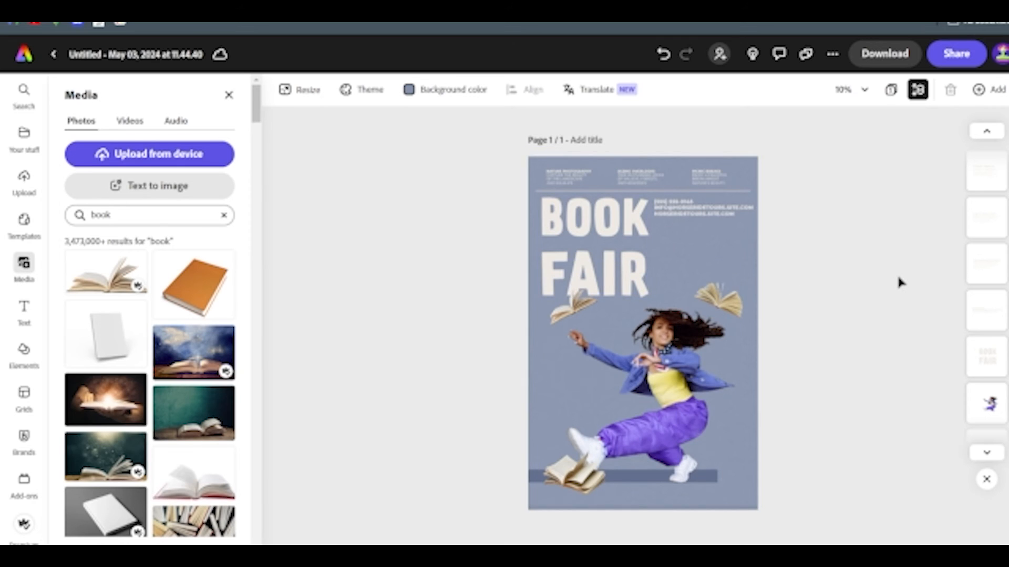
Select the dancing woman's image and try out its opacity setting, ending at 100%.
click(725, 320)
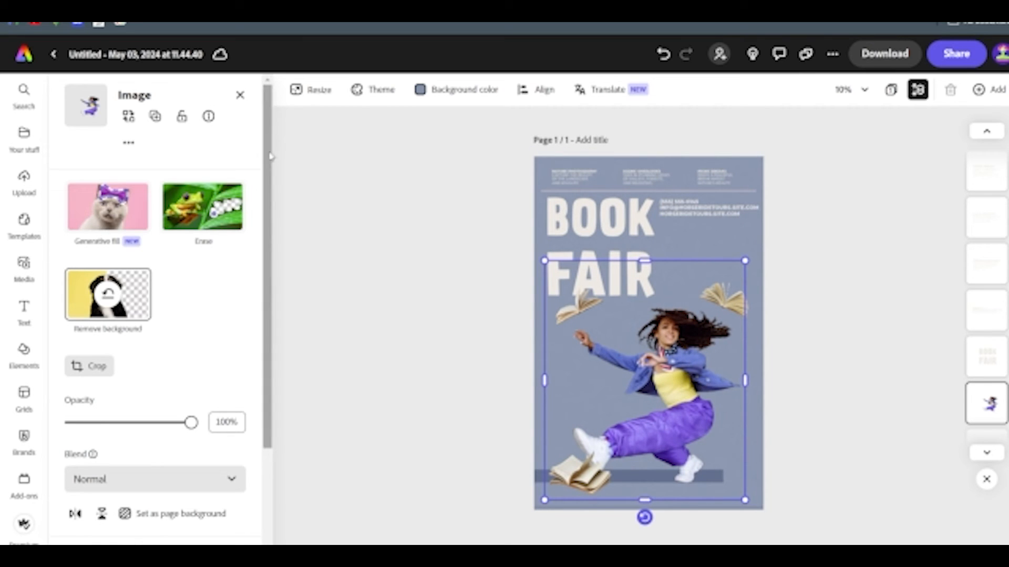
drag(269, 156, 270, 271)
mouse_move(270, 320)
mouse_down()
mouse_move(276, 156)
mouse_move(258, 316)
mouse_up()
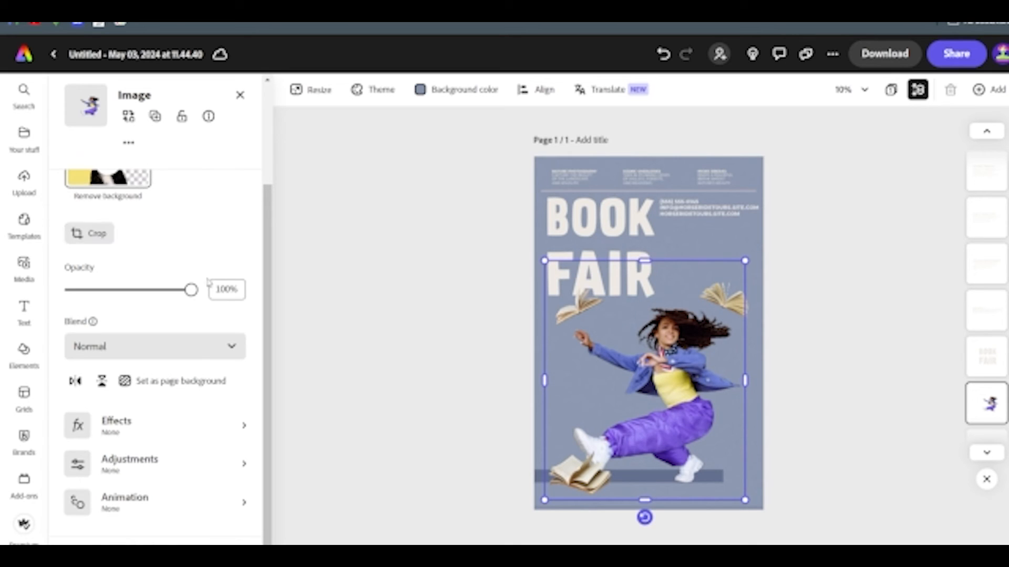
drag(190, 291, 244, 305)
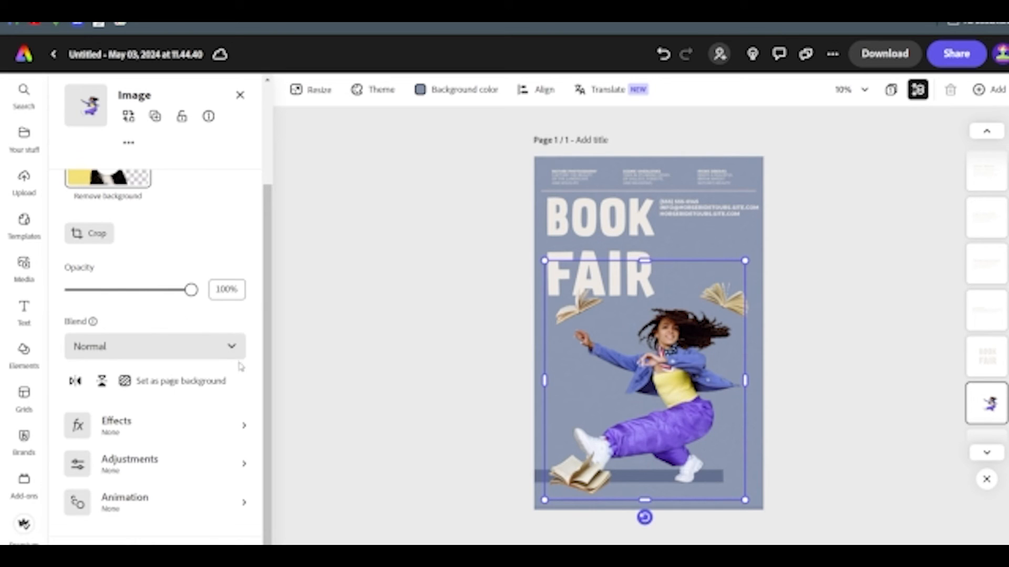
Try flipping the woman's image horizontally and vertically, reverting each flip.
click(76, 381)
click(75, 382)
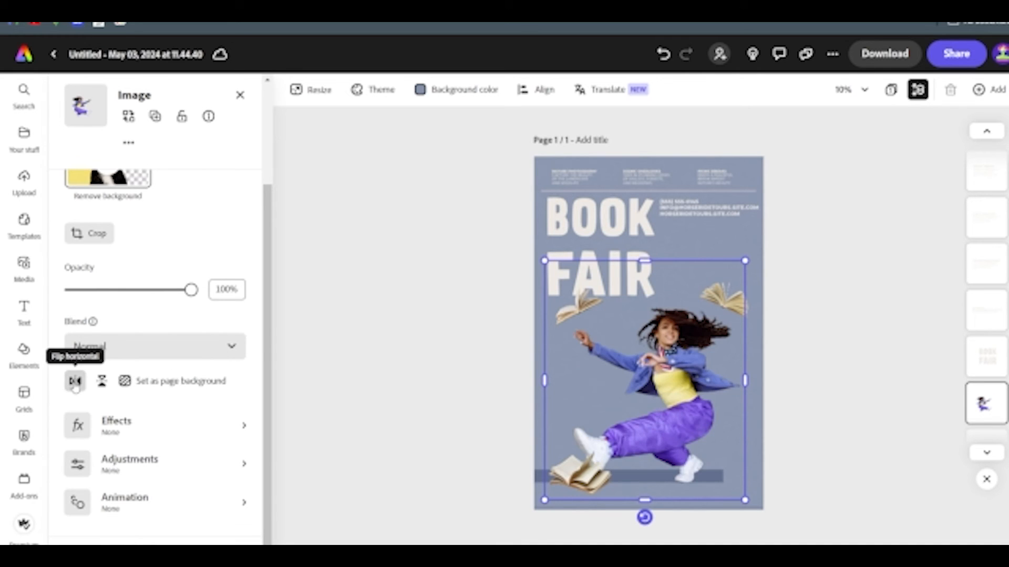
click(102, 382)
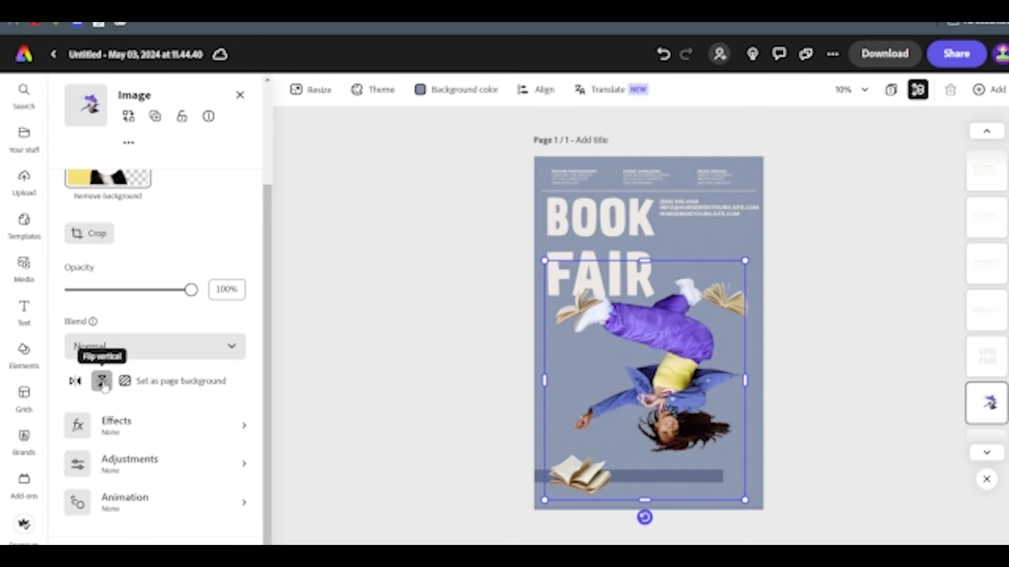
click(103, 384)
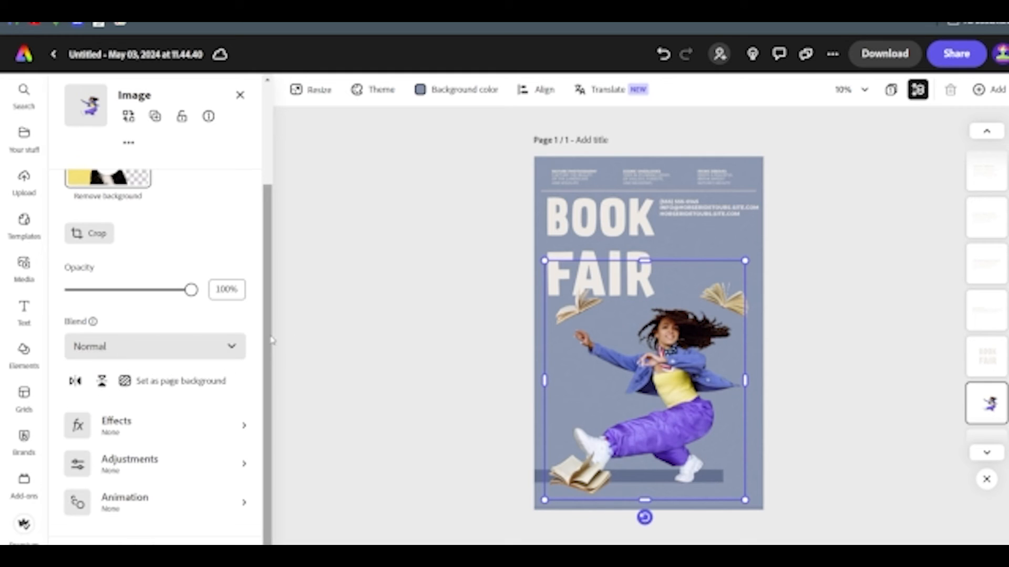
Try the custom blue-and-green duotone on the woman's image, replace it with the muted navy-and-white Duotone preset, and deselect the image.
click(132, 426)
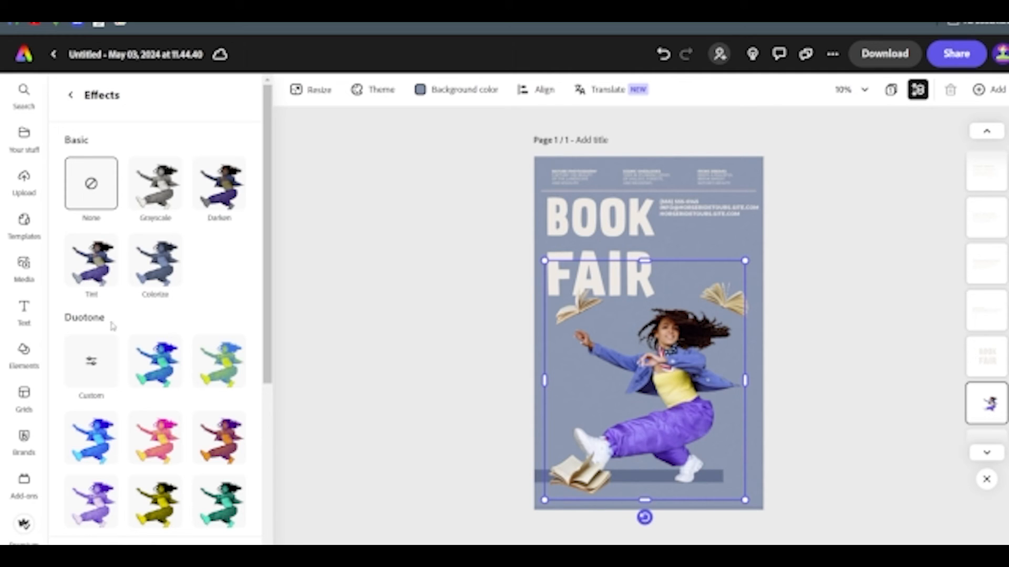
click(89, 361)
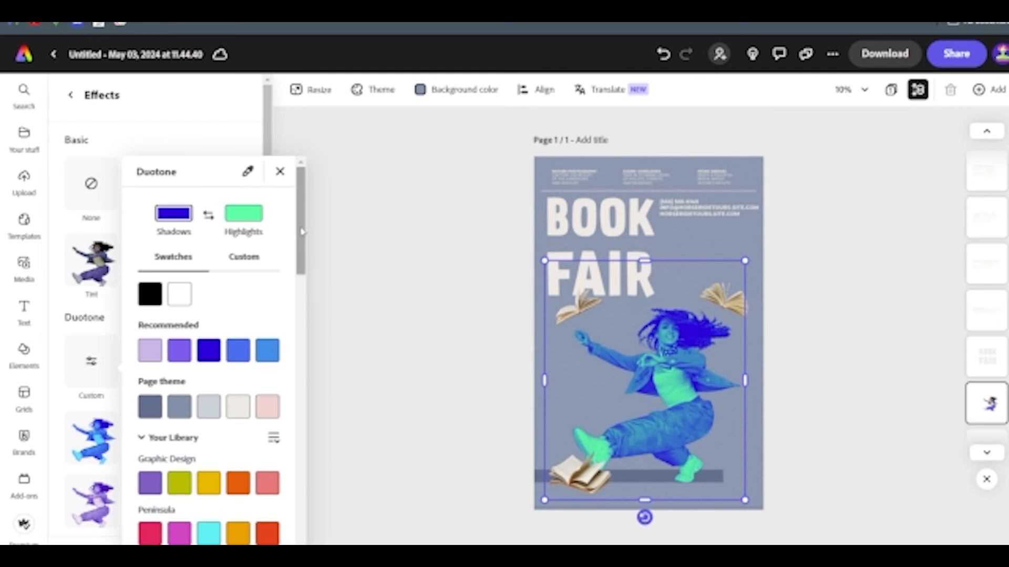
drag(303, 231, 308, 209)
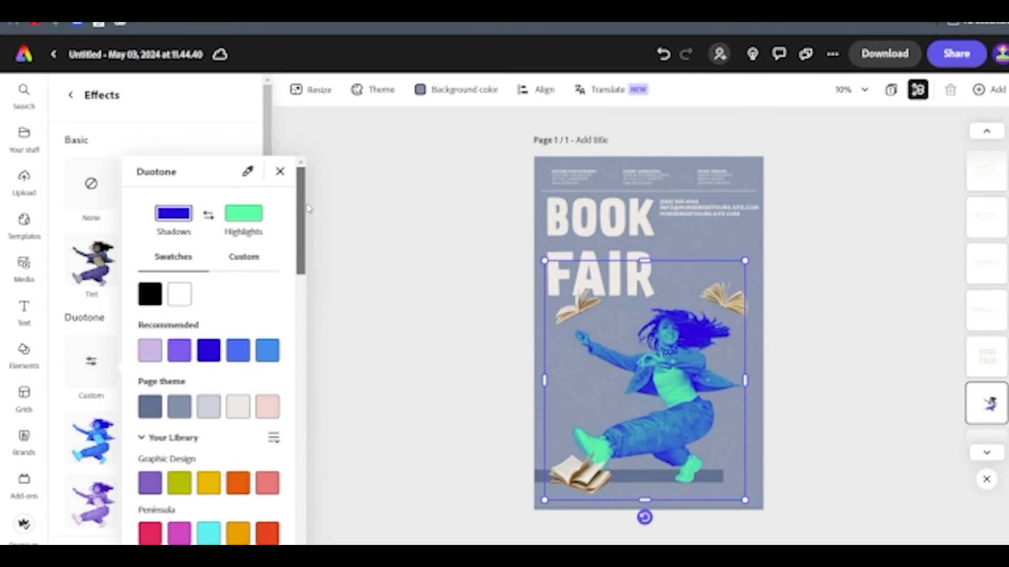
click(94, 365)
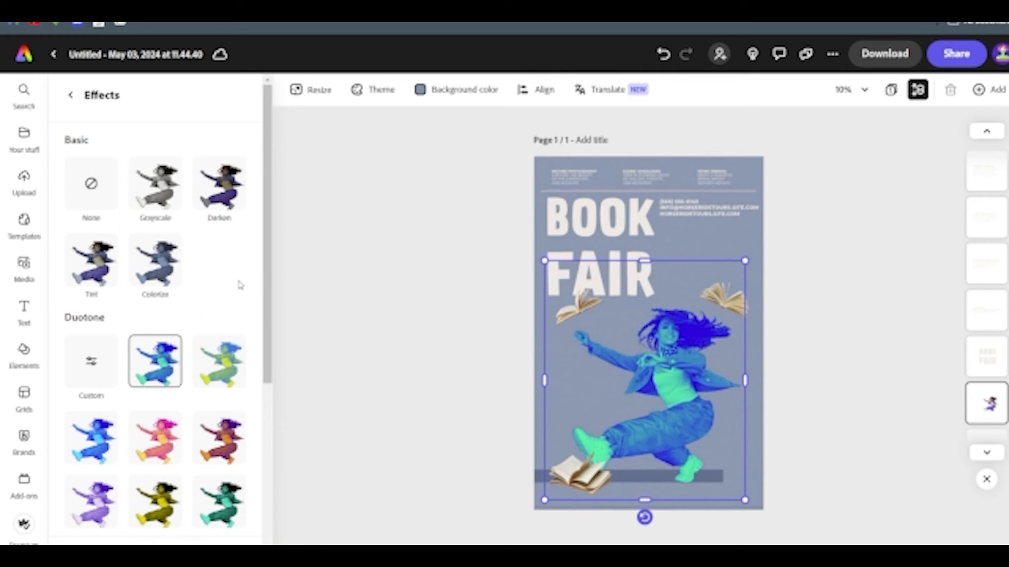
drag(267, 270, 264, 461)
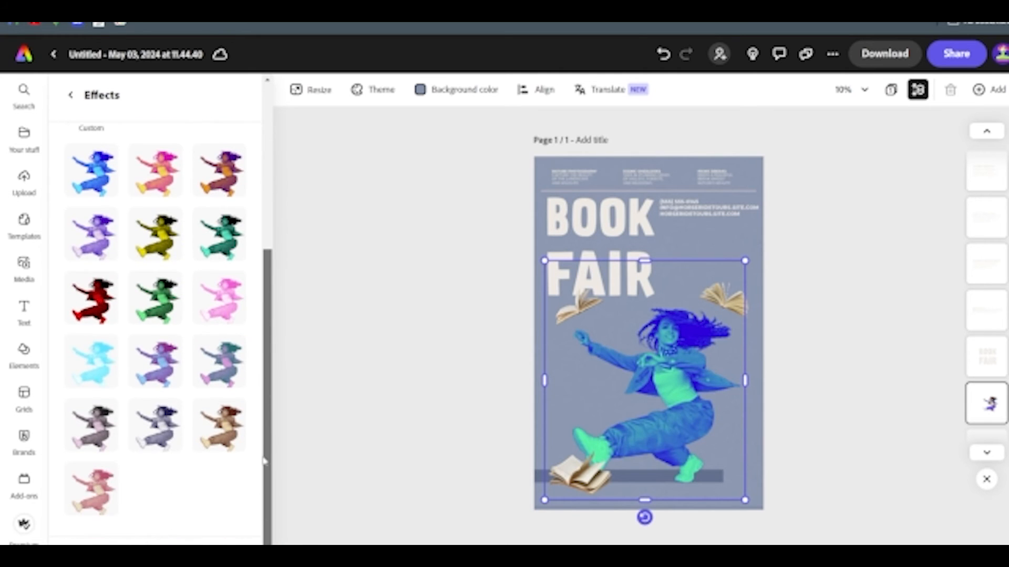
click(155, 425)
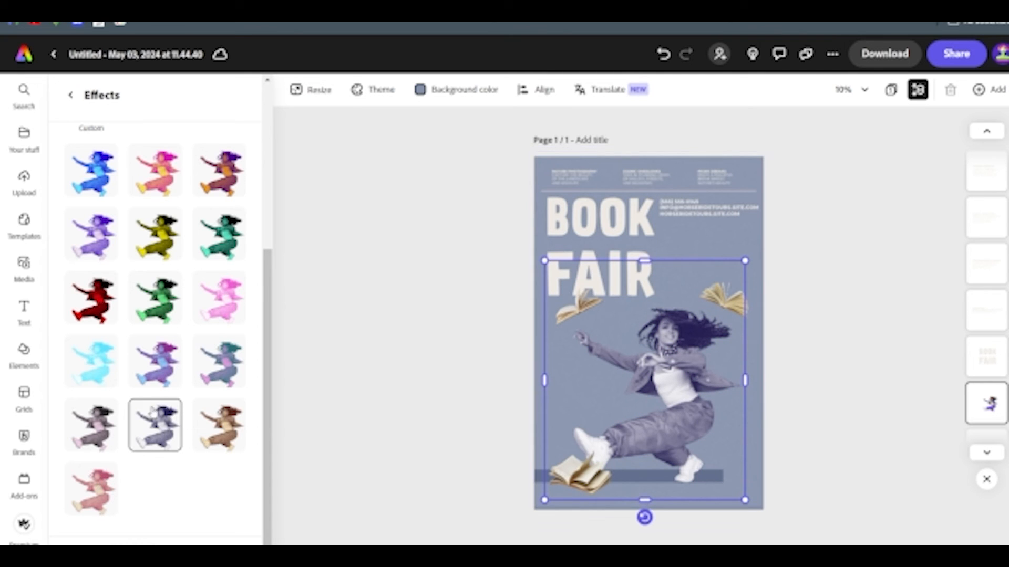
click(71, 96)
click(445, 341)
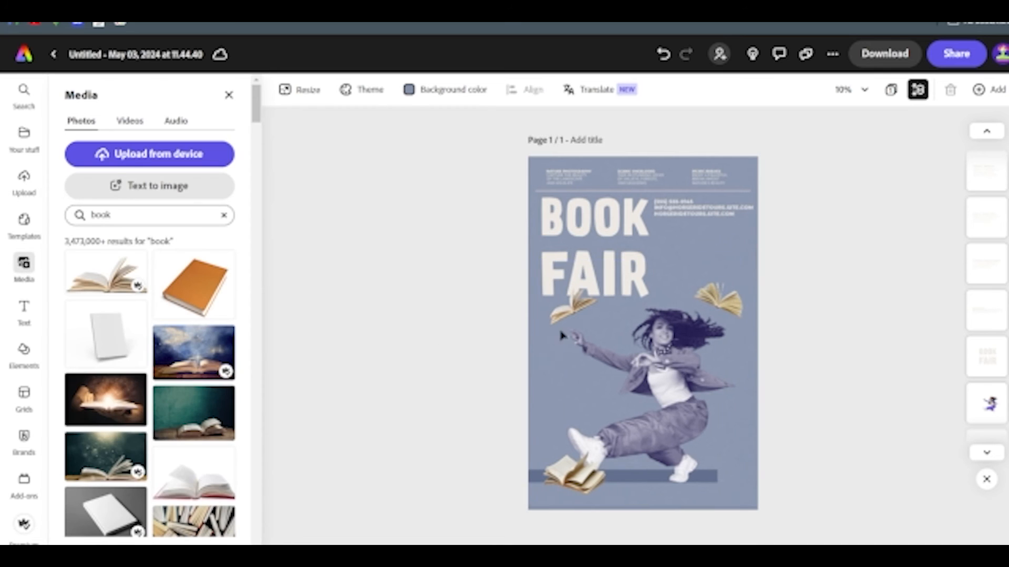
Apply the muted navy-and-white Duotone preset to the three open-book images.
click(740, 306)
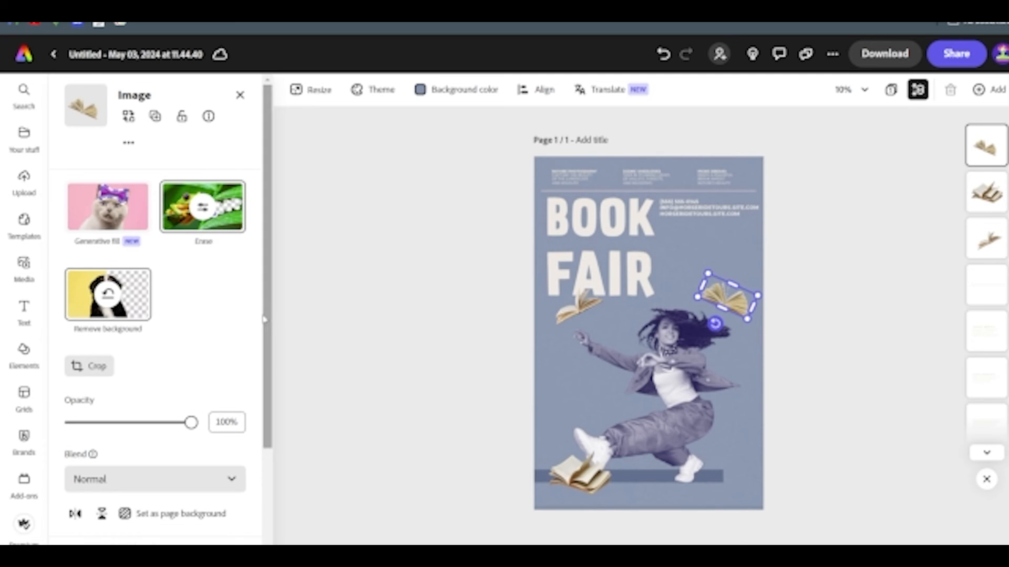
scroll(268, 423, down, 2)
scroll(268, 423, down, 1)
click(122, 424)
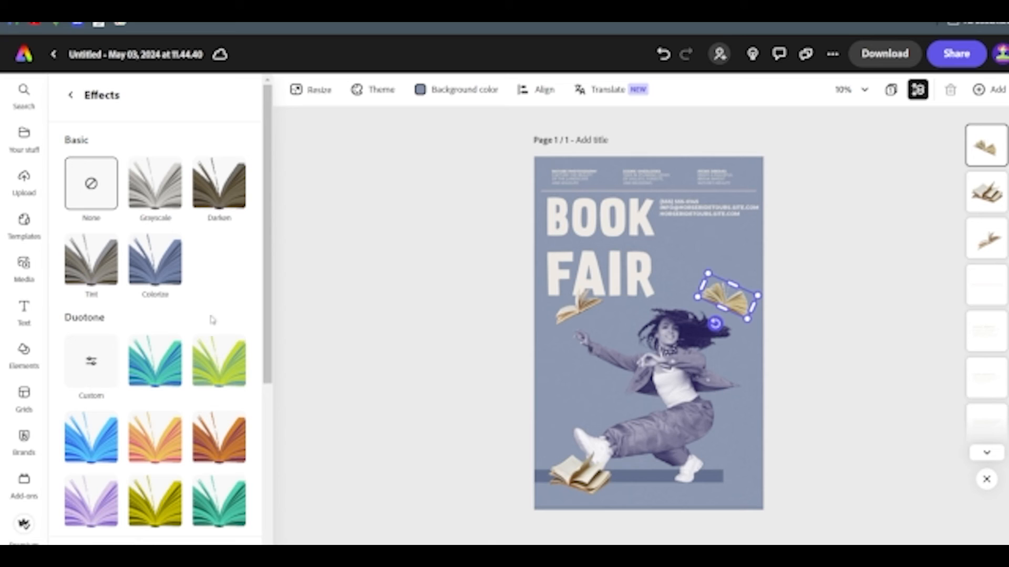
scroll(241, 472, down, 5)
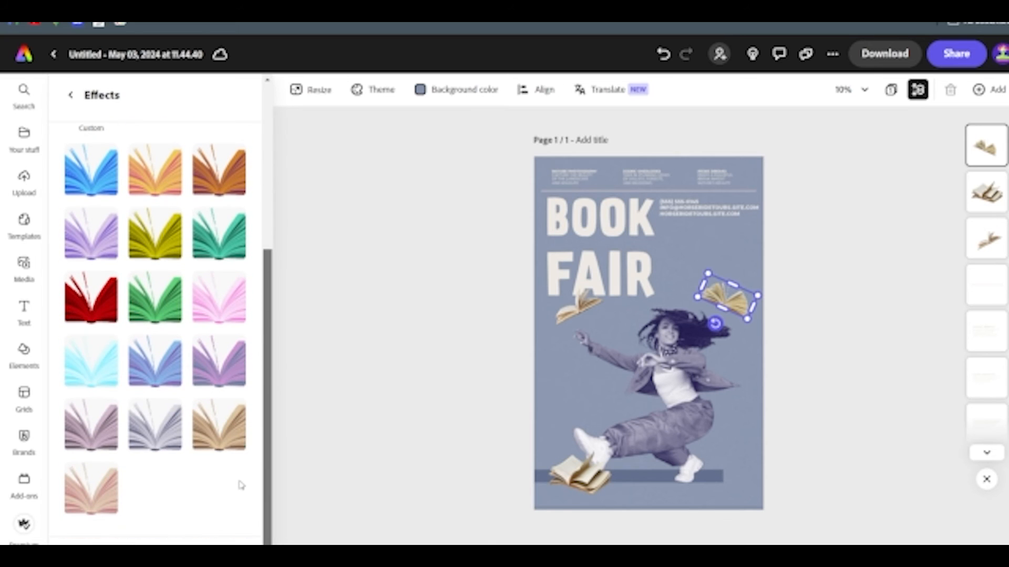
click(149, 428)
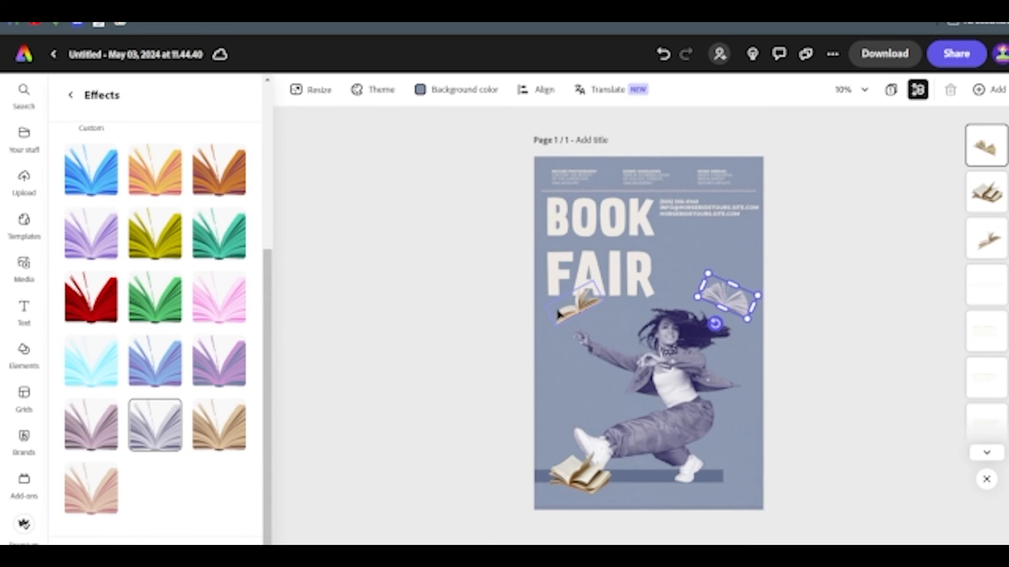
click(584, 306)
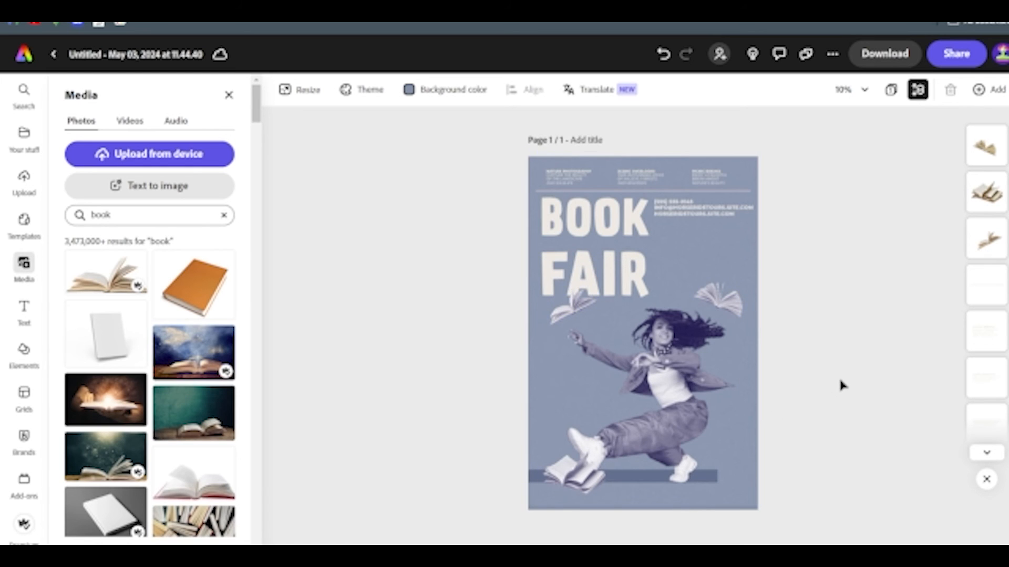
Set the dancing woman's image adjustments to Contrast 14 and Brightness 13, and deselect the image.
click(712, 355)
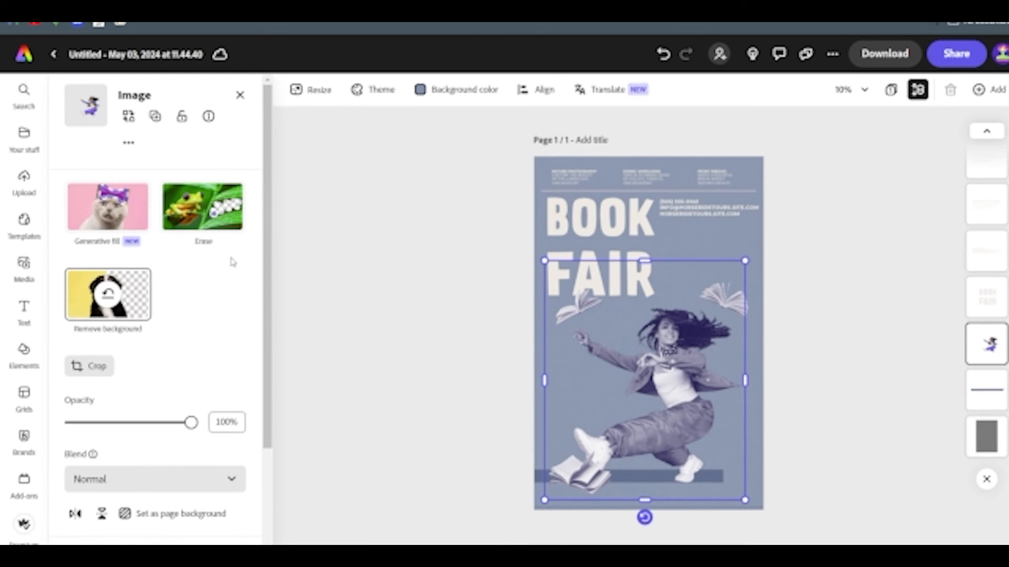
scroll(264, 231, down, 3)
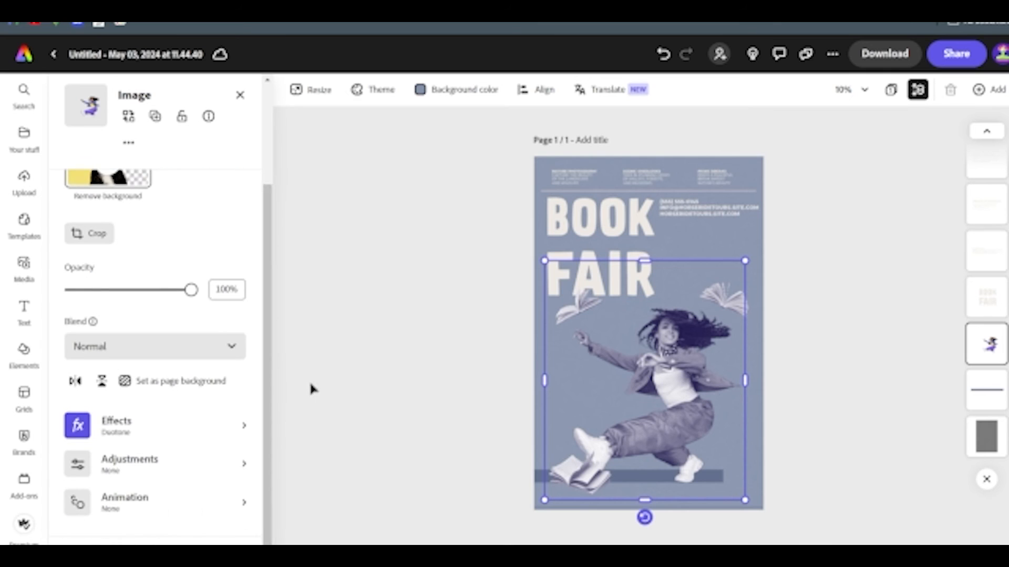
click(129, 466)
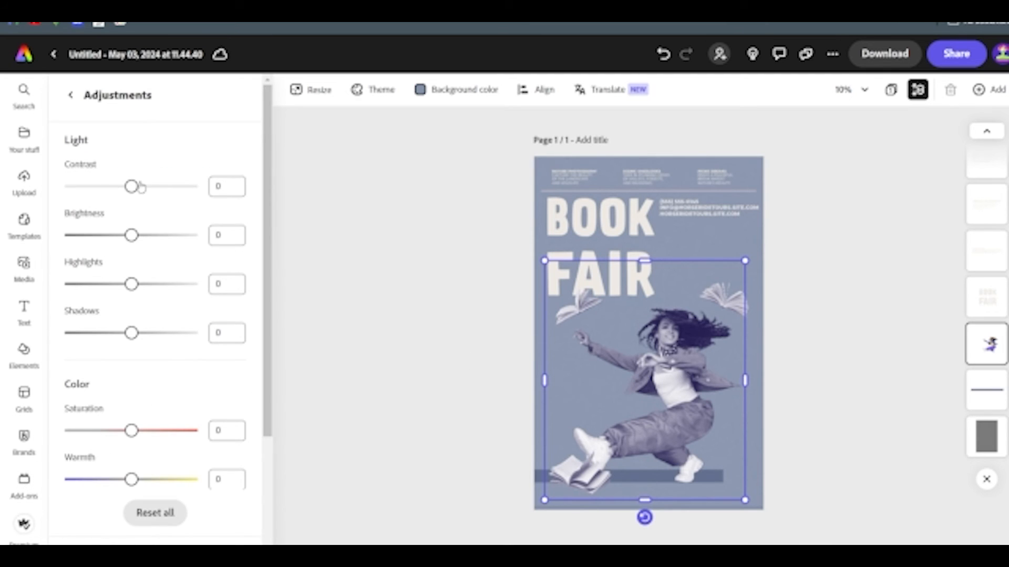
drag(130, 190, 139, 191)
drag(131, 243, 141, 242)
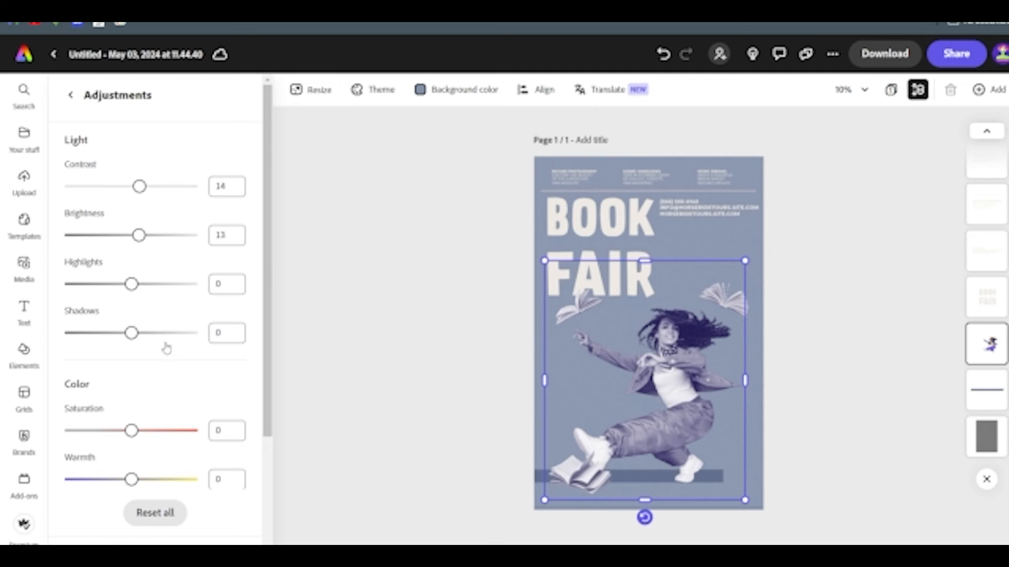
drag(271, 266, 251, 247)
click(70, 96)
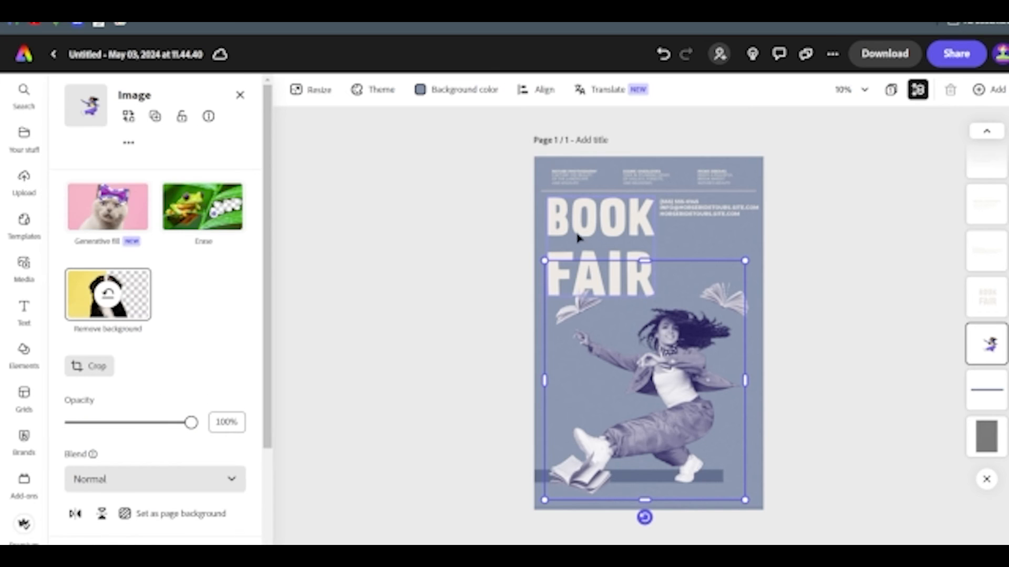
click(458, 238)
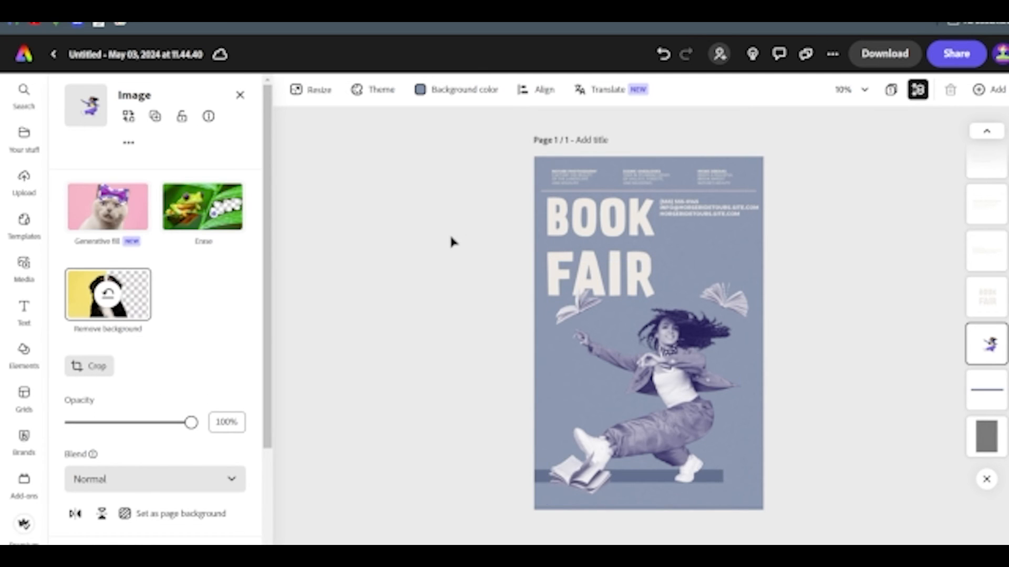
Try the Classic shadow on the BOOK FAIR title and remove it again.
click(580, 230)
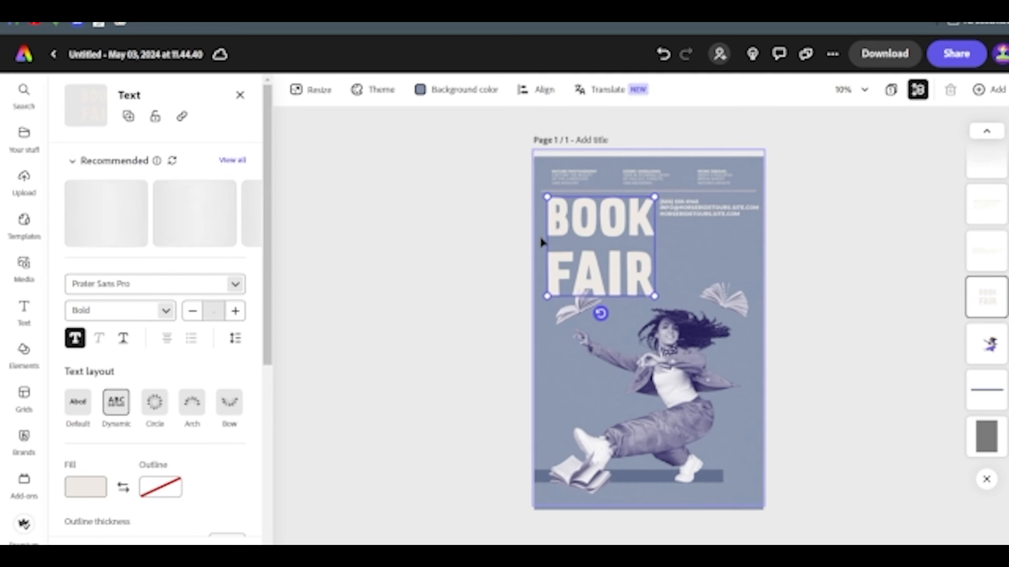
drag(269, 258, 274, 488)
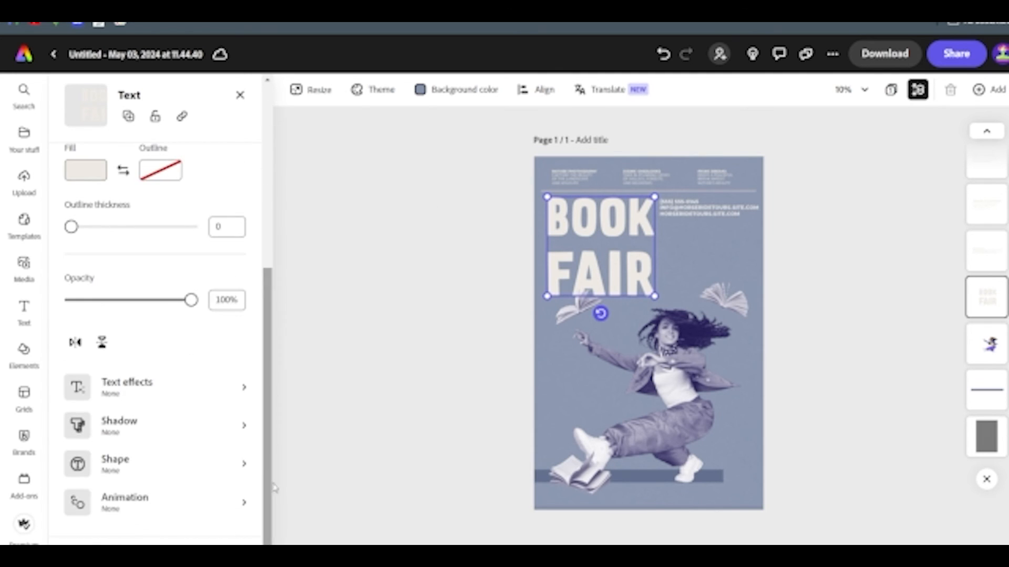
click(131, 430)
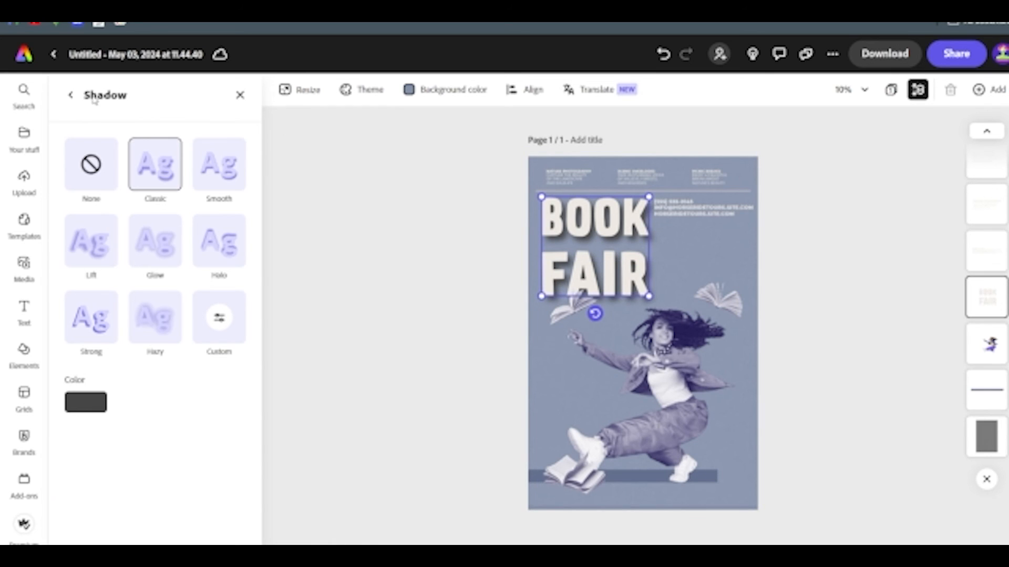
click(90, 164)
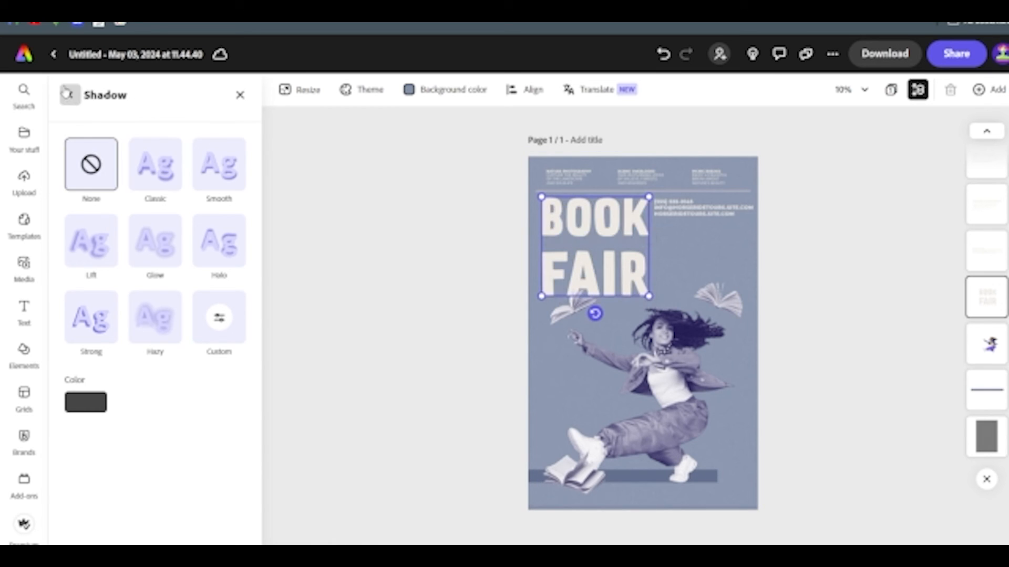
click(67, 94)
Try a yellow Basic text-fitting shape behind the BOOK FAIR title and look through the other basic and decorative shapes.
scroll(201, 367, down, 5)
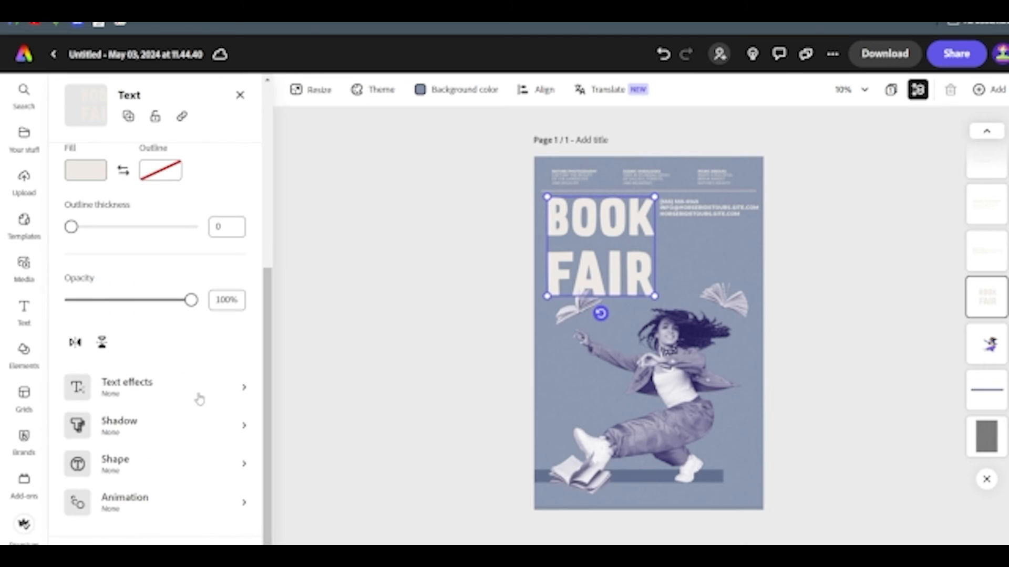
click(131, 465)
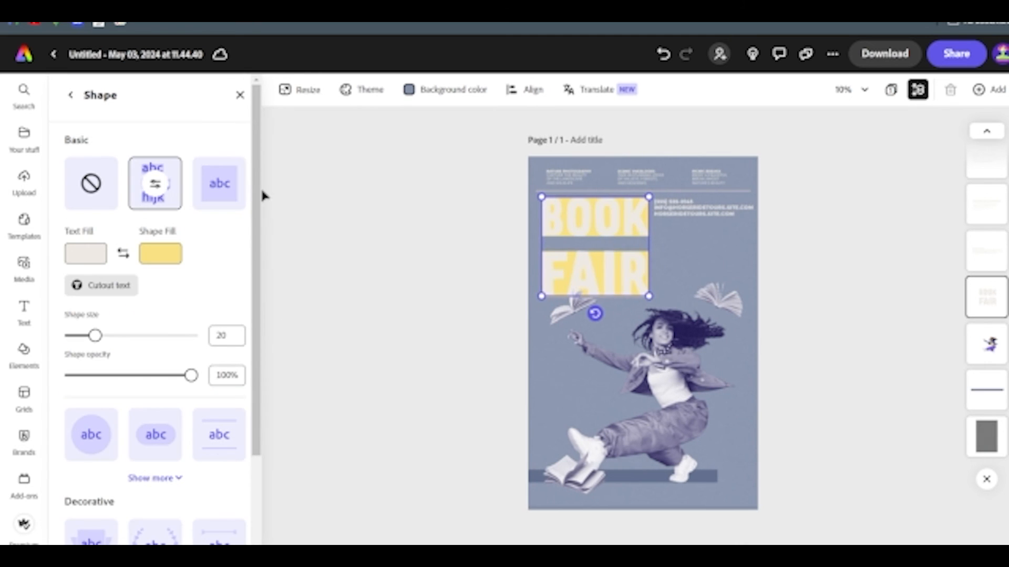
scroll(259, 333, down, 3)
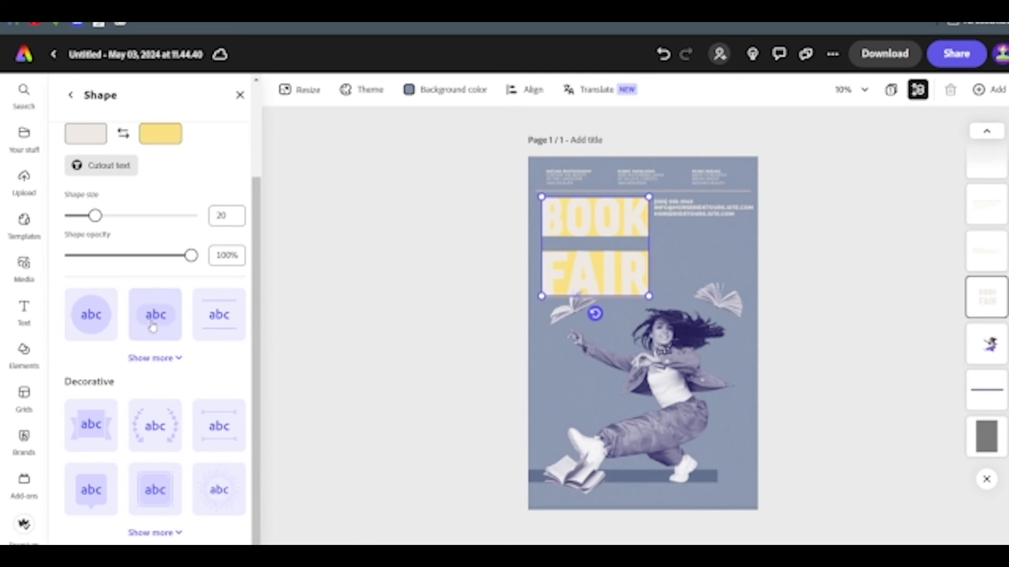
scroll(257, 316, up, 3)
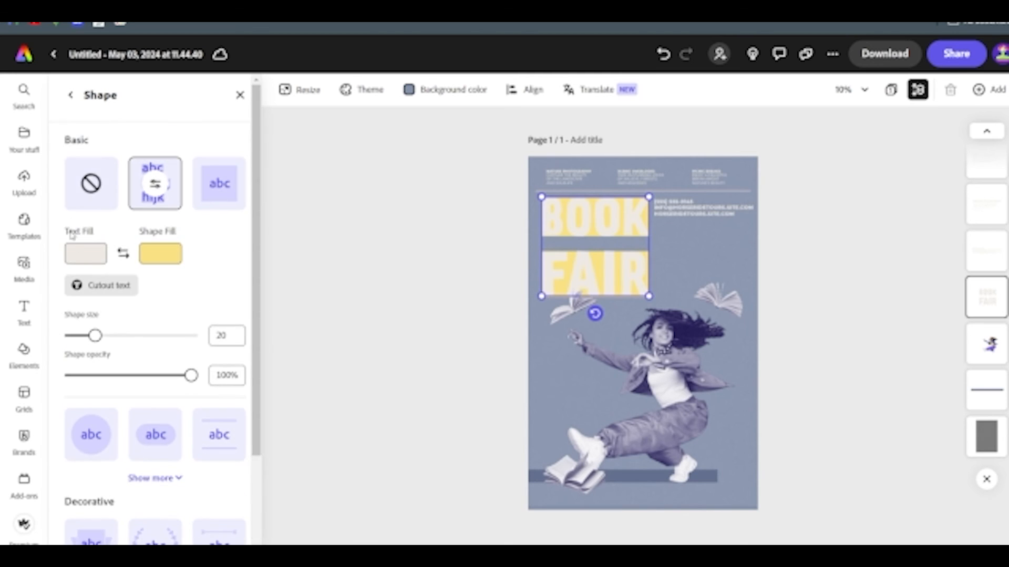
Try orange, pale pink, off-white and light grey fills for the title's background shape, and undo the shape styling.
click(169, 263)
click(300, 323)
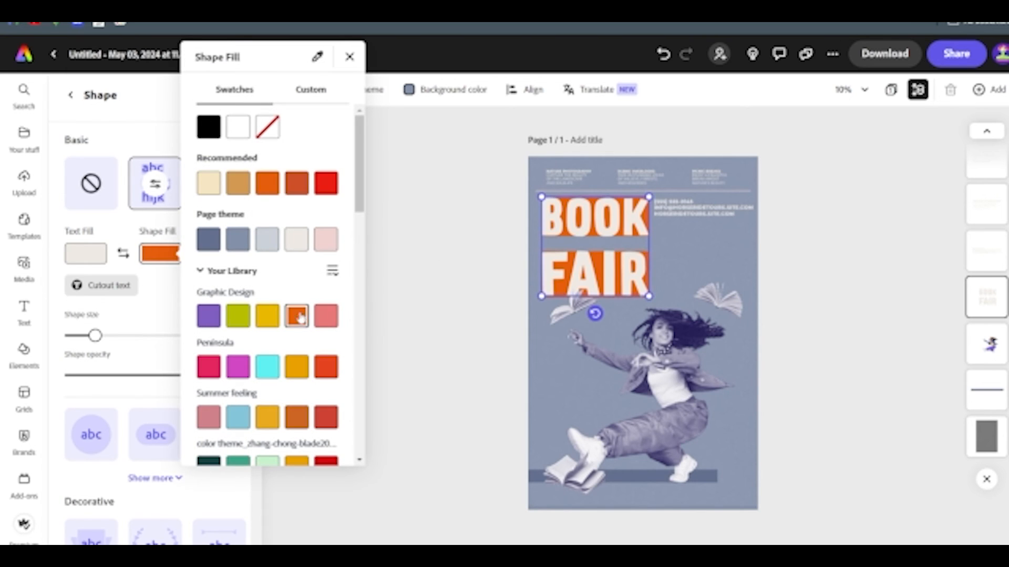
click(326, 240)
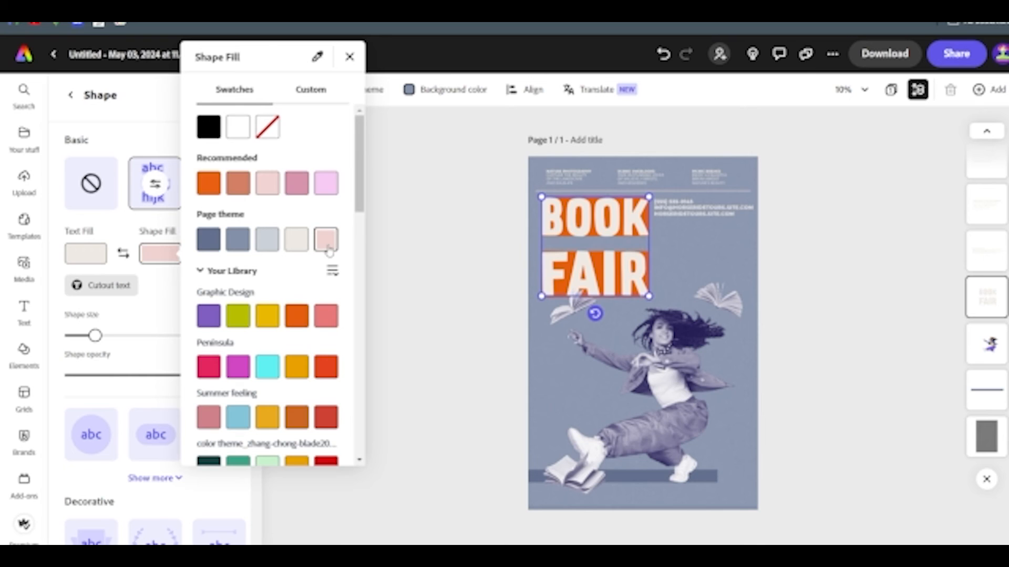
click(295, 239)
click(266, 239)
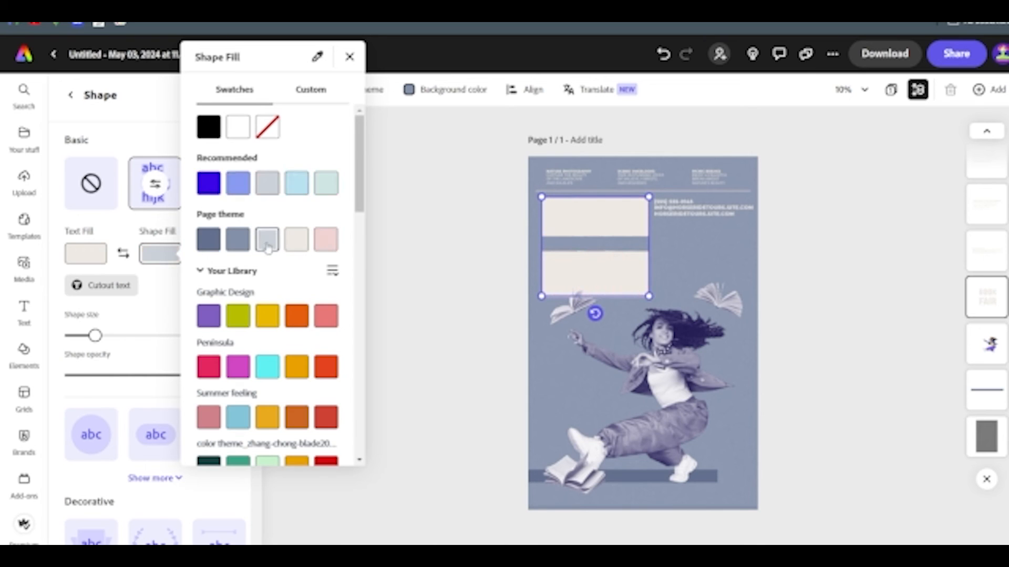
click(349, 57)
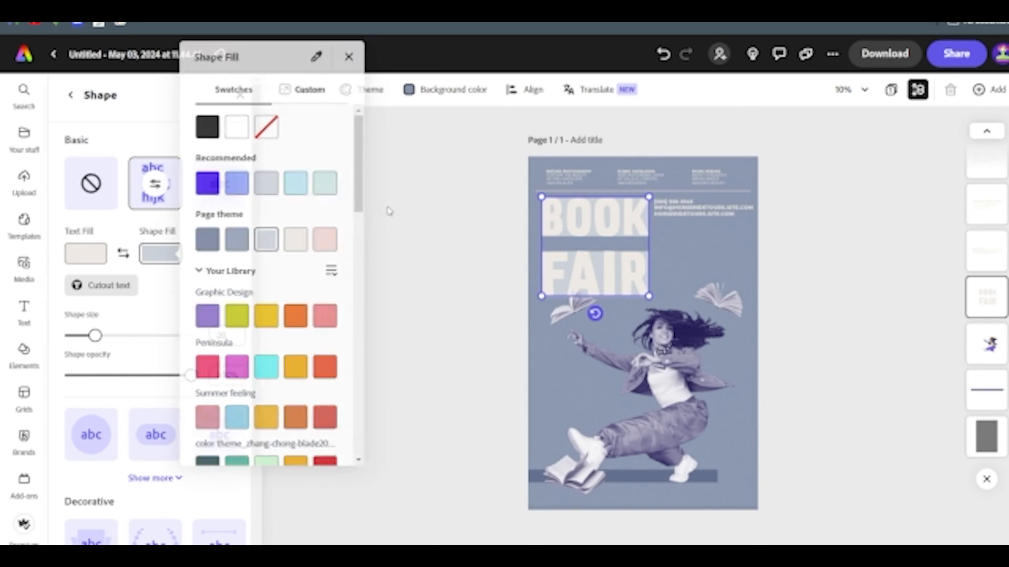
click(388, 210)
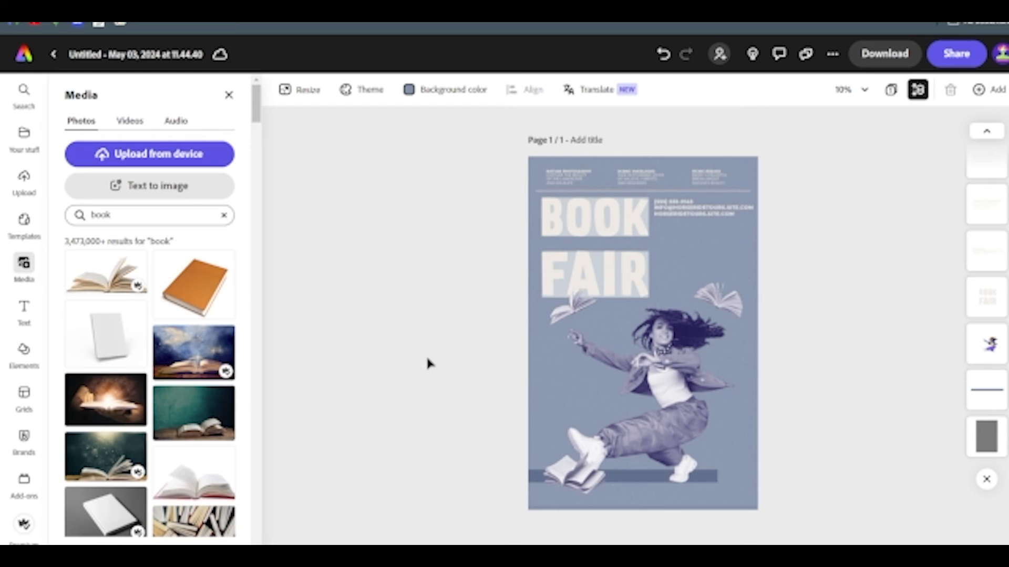
key(ctrl+z)
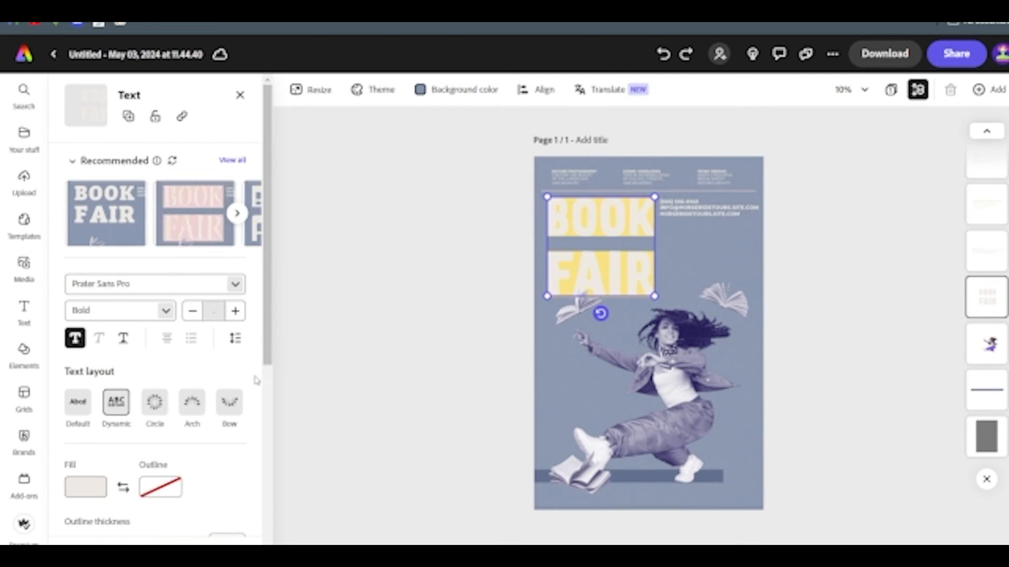
Try the page theme's blue tones as the BOOK FAIR title's fill, settle on pale pink, and deselect the title.
scroll(210, 478, down, 4)
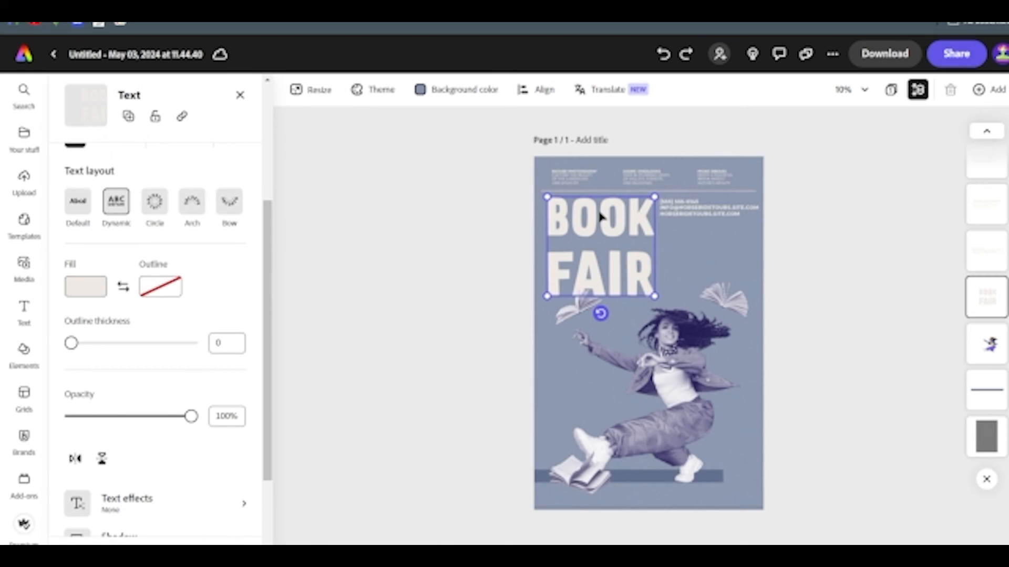
click(96, 291)
click(253, 277)
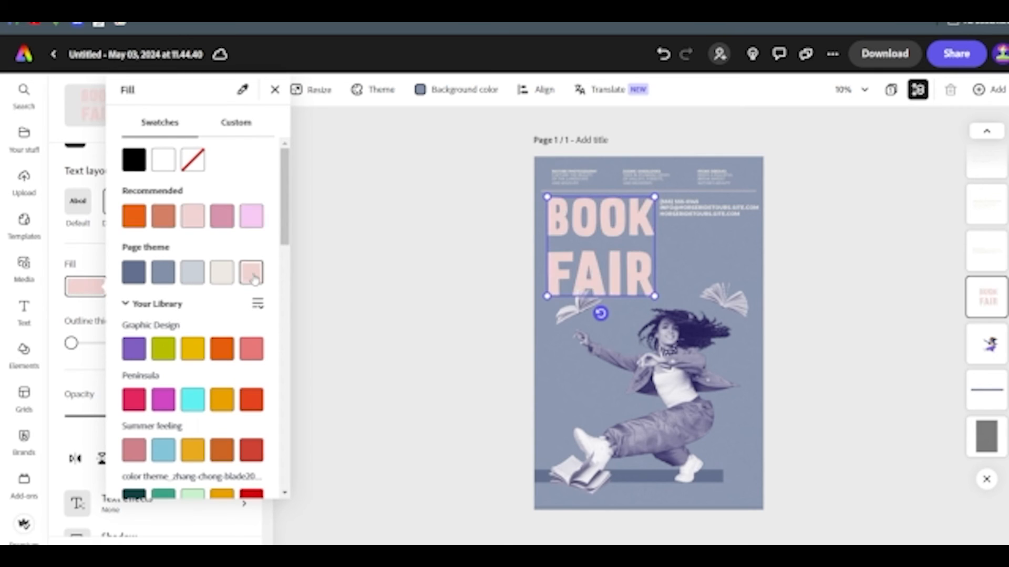
click(166, 278)
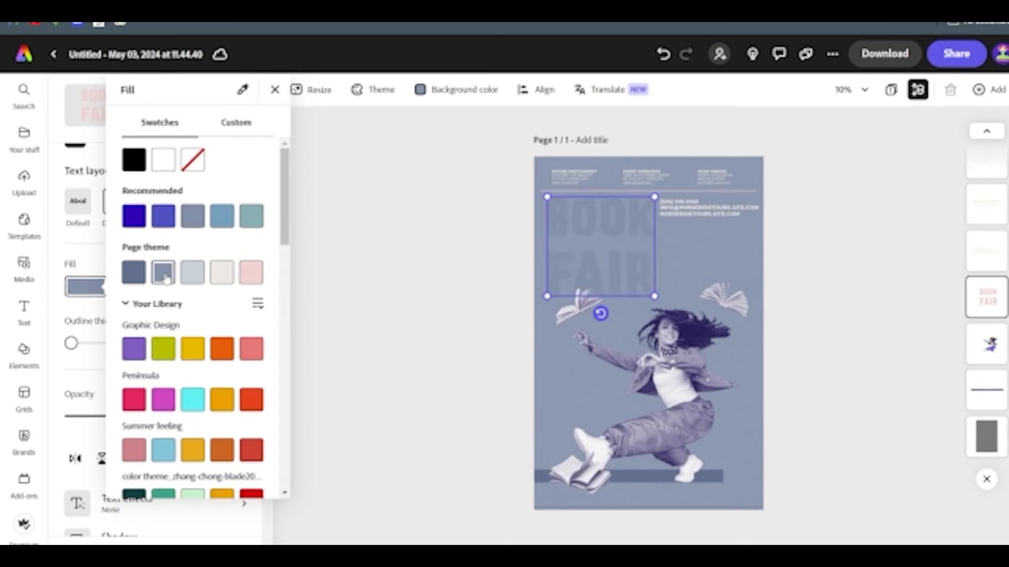
click(133, 273)
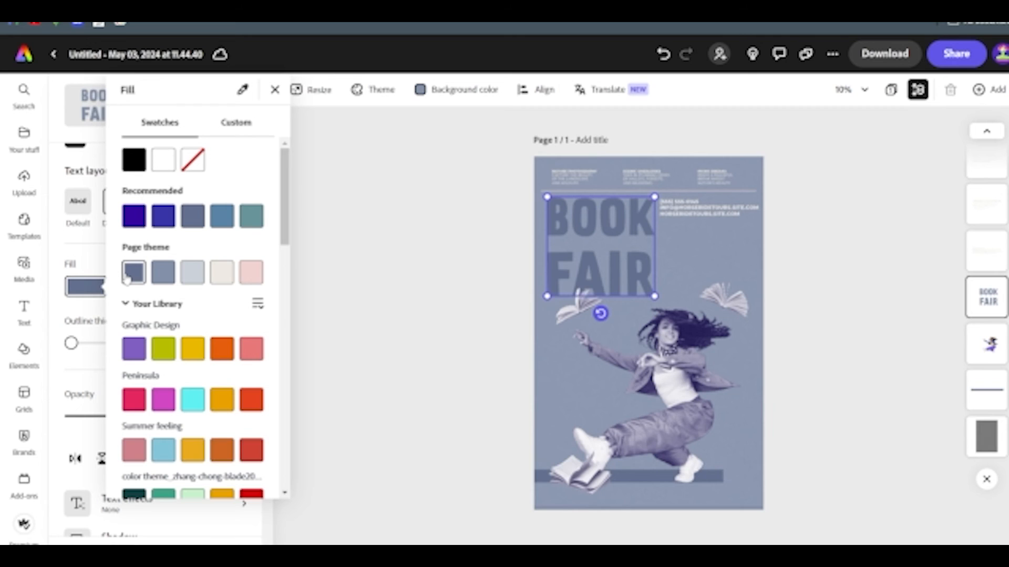
click(252, 276)
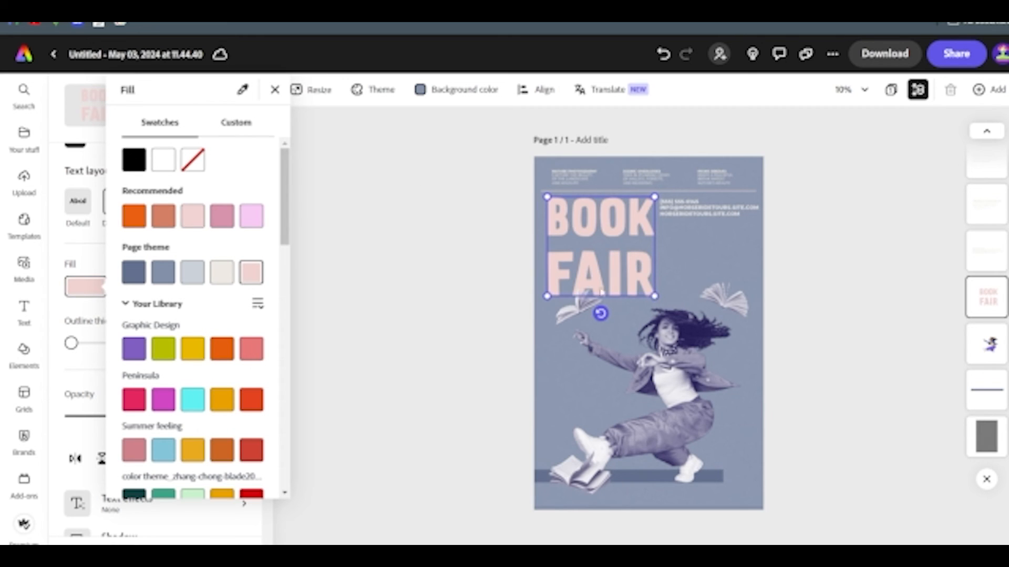
click(439, 251)
click(438, 250)
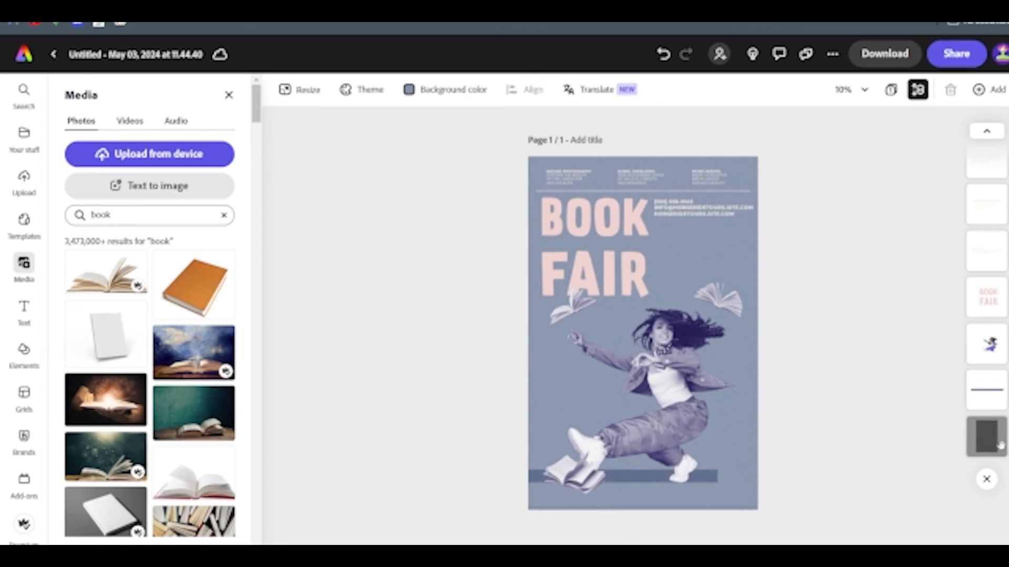
Bring the grey texture overlay to the front of the layer stack and shift it slightly down toward the page's upper edge.
drag(988, 446, 986, 148)
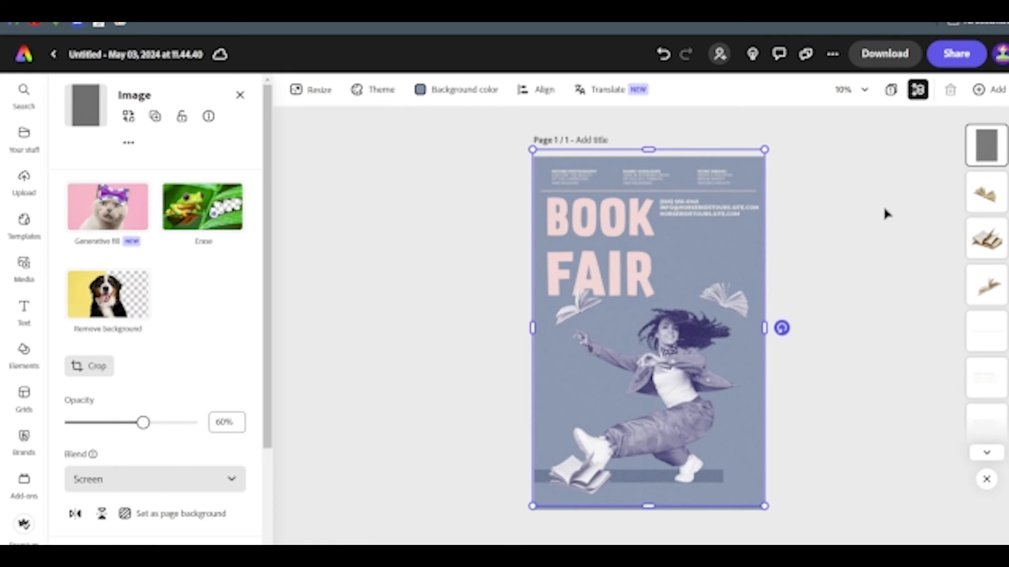
click(886, 214)
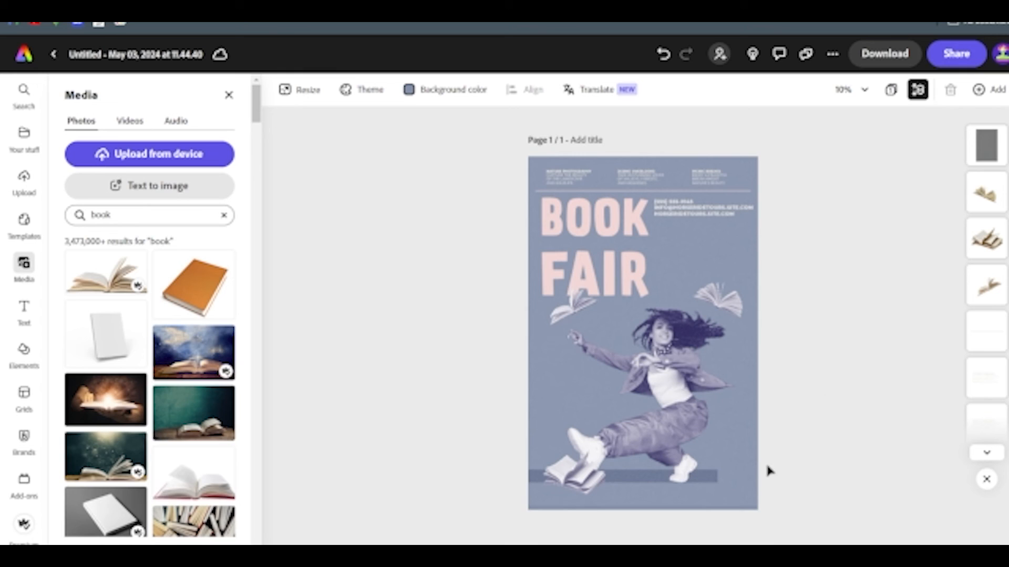
click(740, 476)
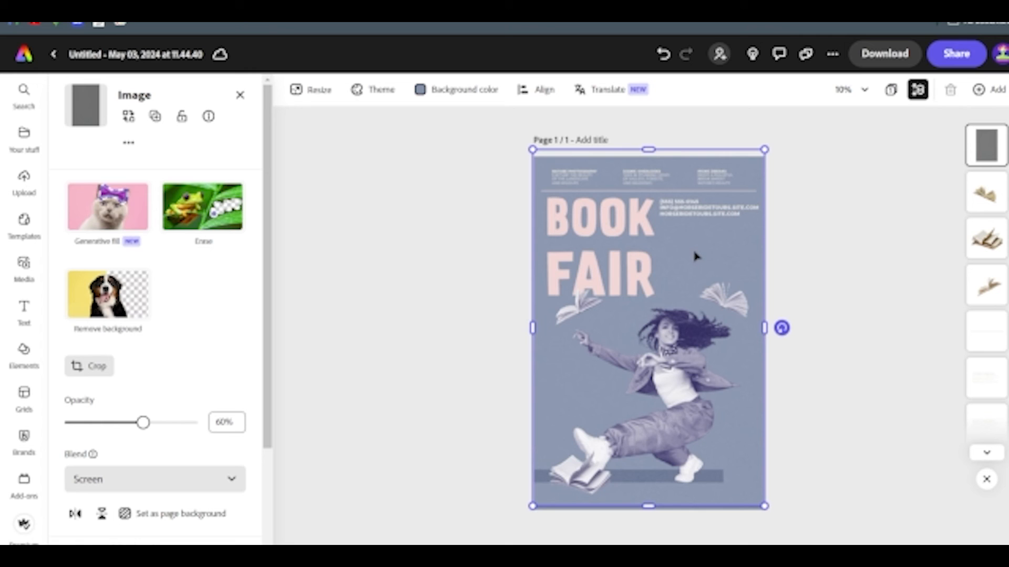
drag(694, 252, 694, 262)
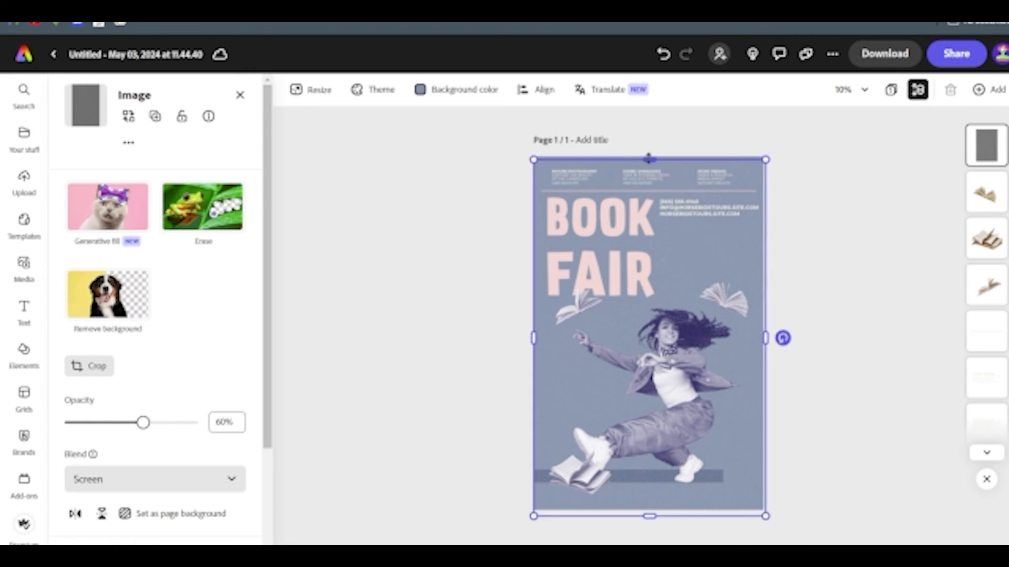
Extend the grey texture overlay slightly past the page's upper and left edges, deselect it, and inspect the textured poster up close.
drag(649, 159, 650, 151)
drag(536, 332, 529, 333)
click(817, 290)
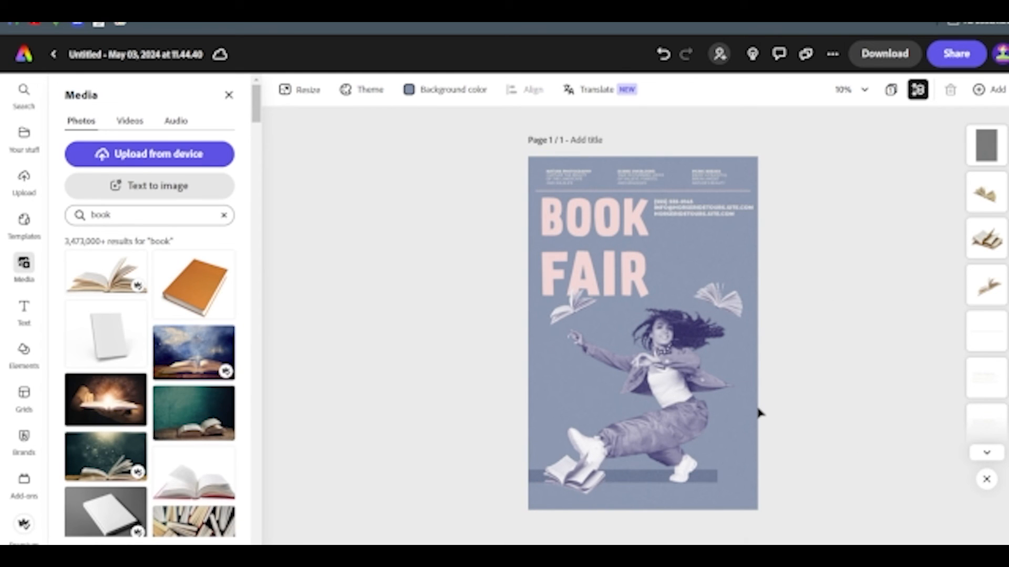
scroll(759, 414, up, 5)
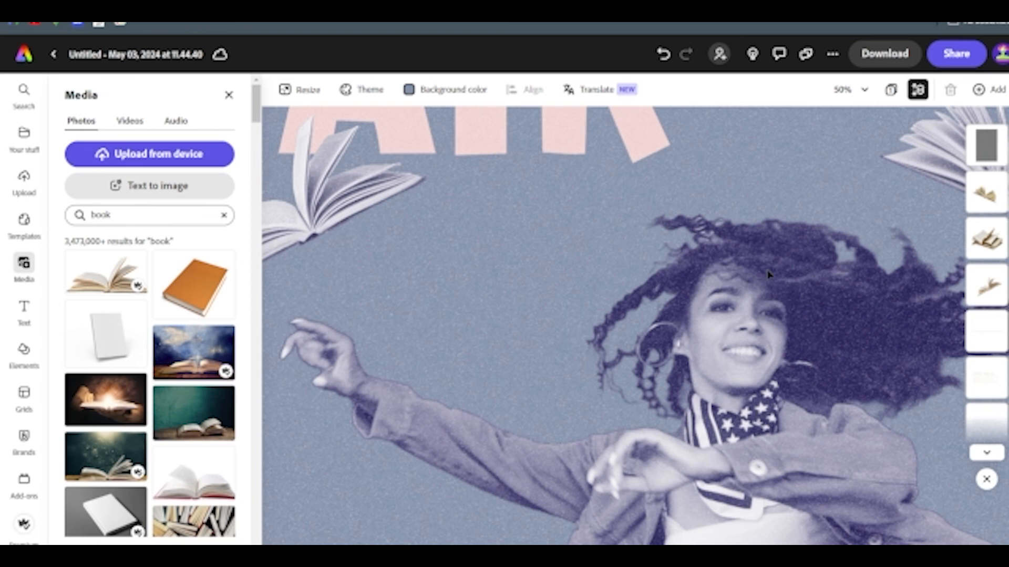
scroll(710, 272, up, 8)
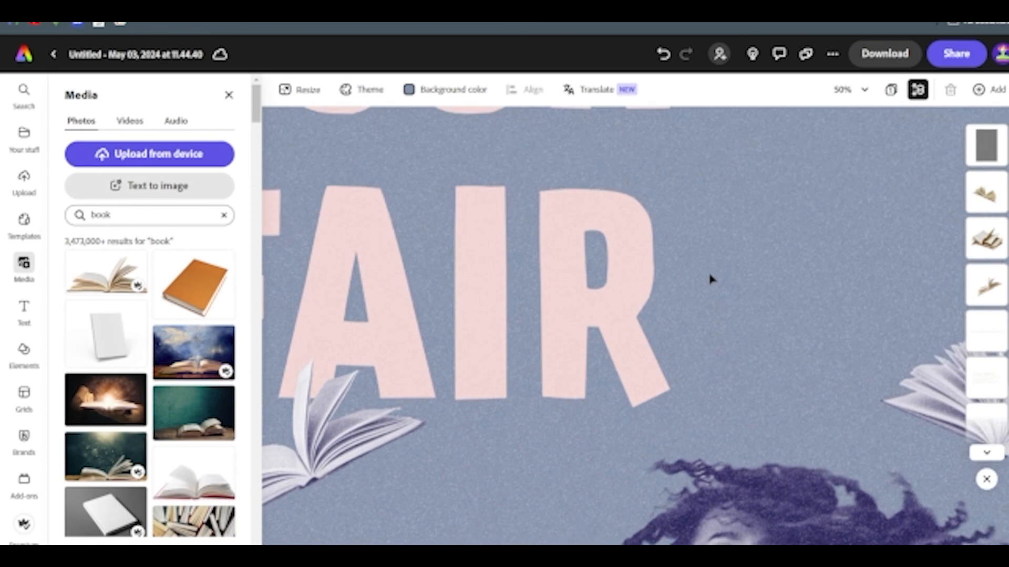
scroll(710, 279, up, 3)
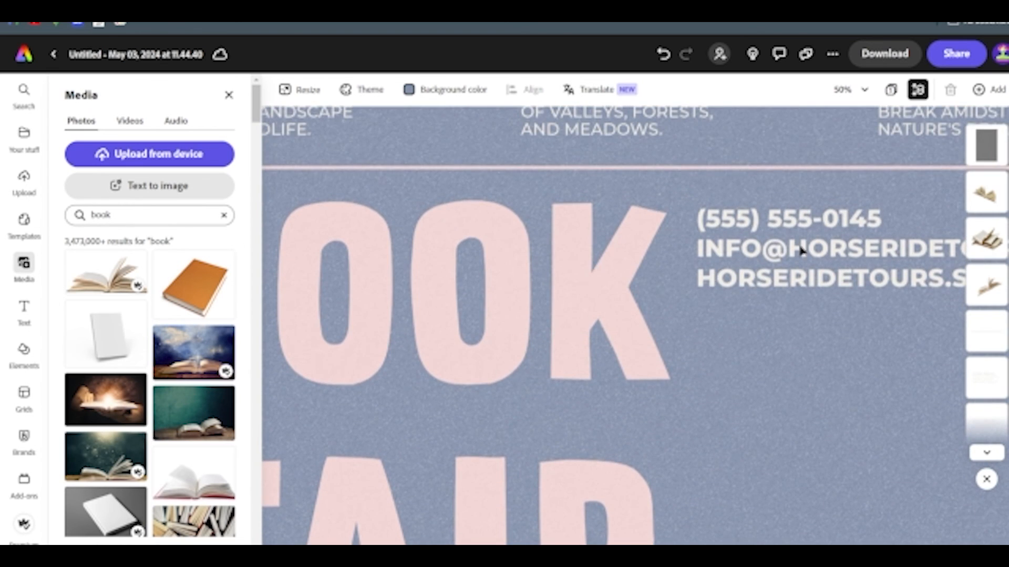
Reduce the grey texture overlay's opacity to 42%.
click(987, 138)
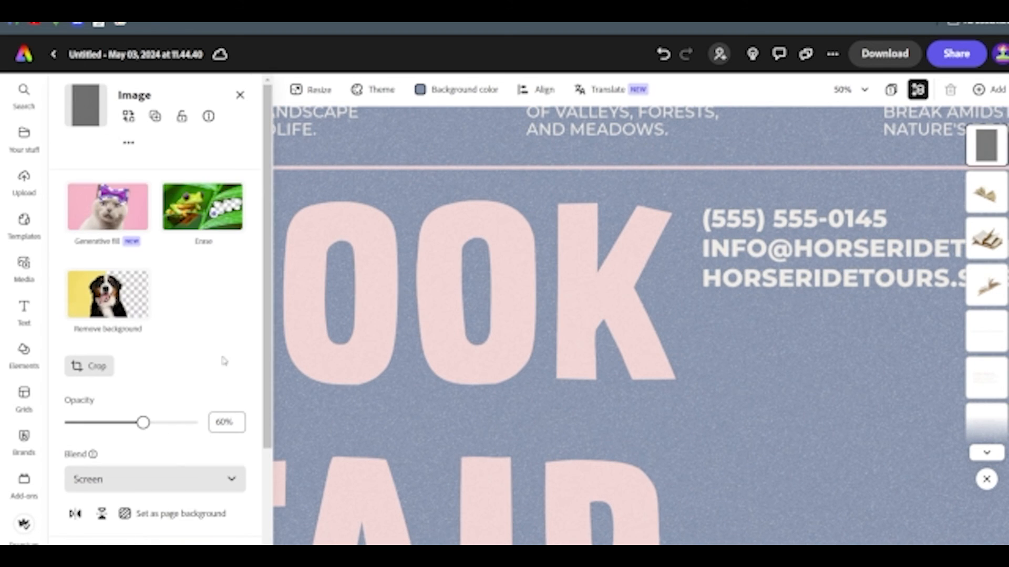
scroll(252, 398, down, 3)
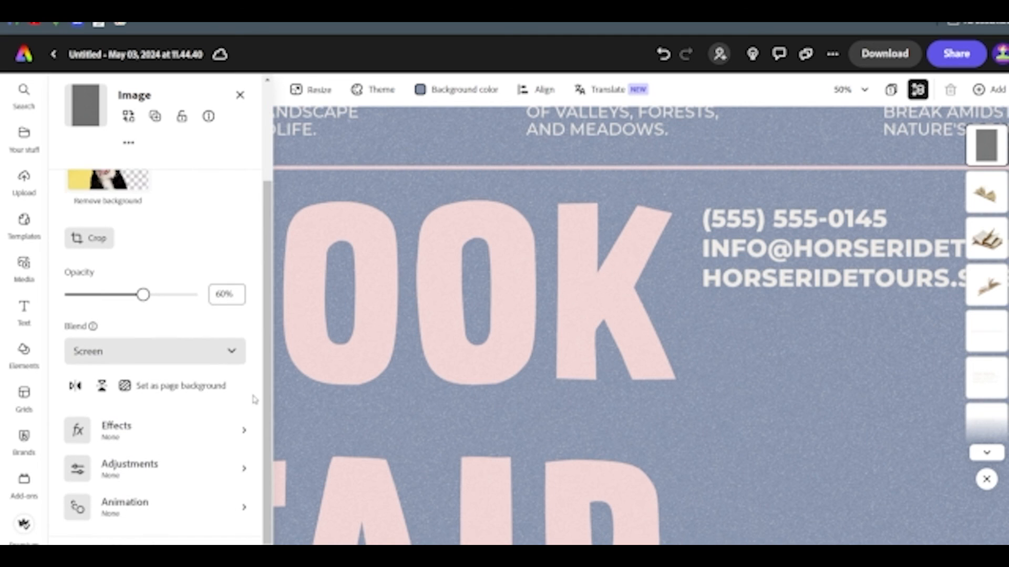
drag(143, 295, 122, 309)
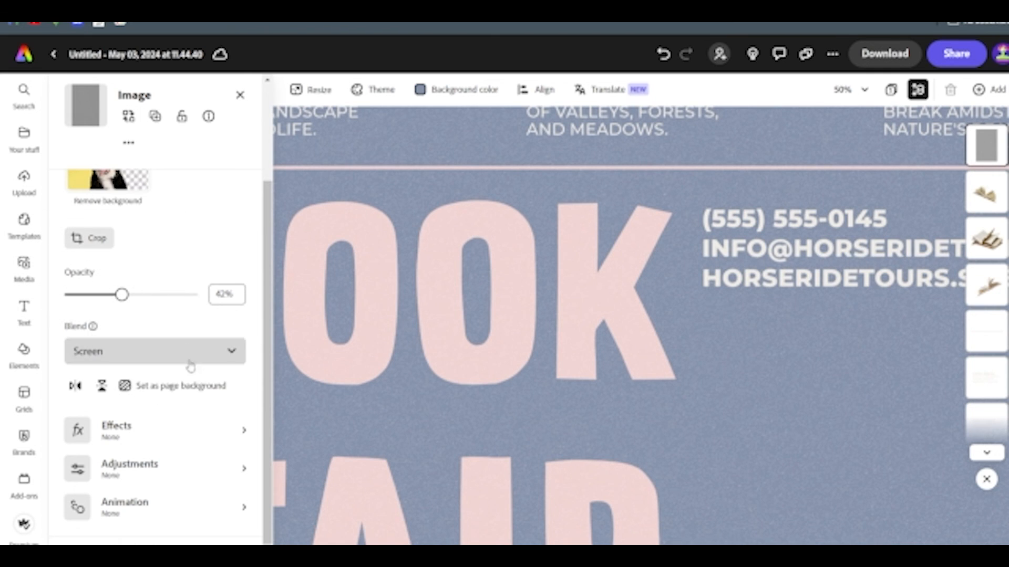
Try the Normal blend mode on the grey texture overlay, return it to Screen, and lower its opacity to 36%.
click(226, 355)
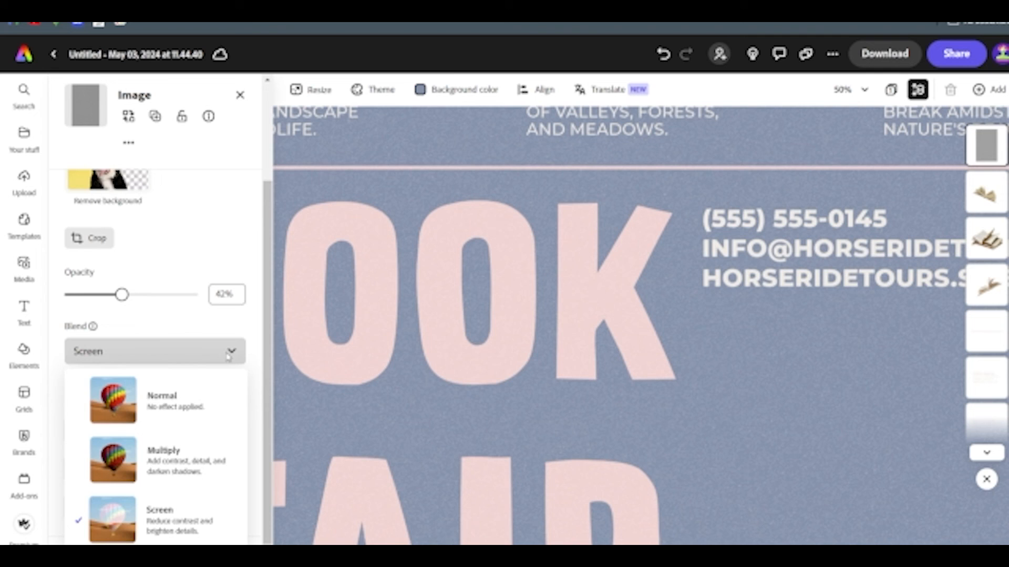
click(182, 411)
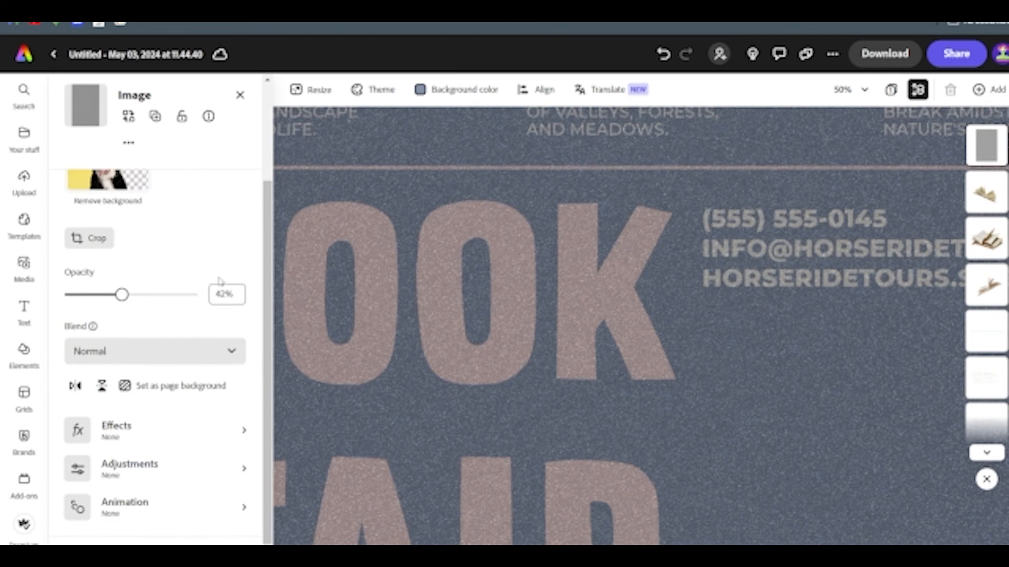
scroll(517, 412, down, 5)
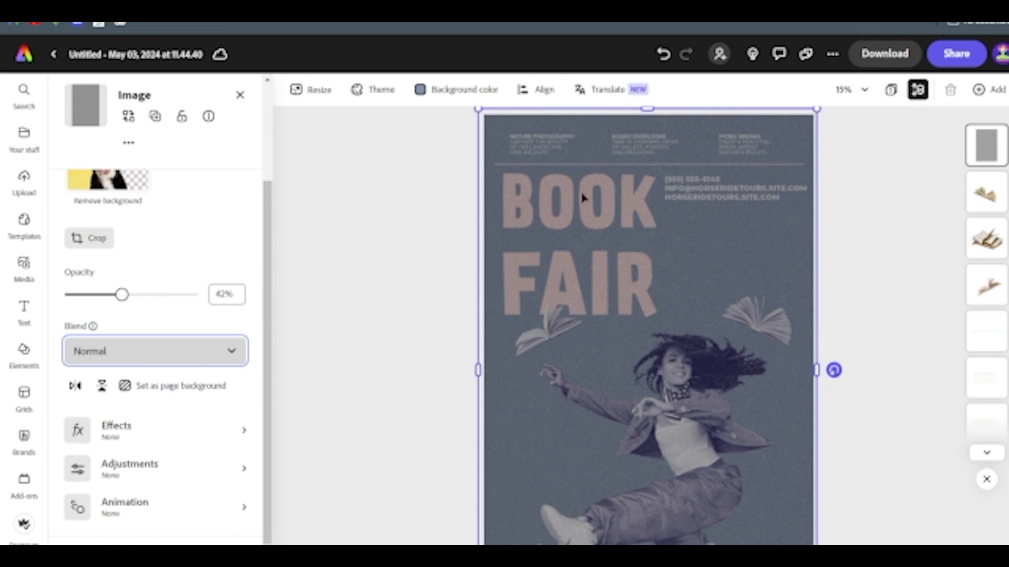
click(195, 348)
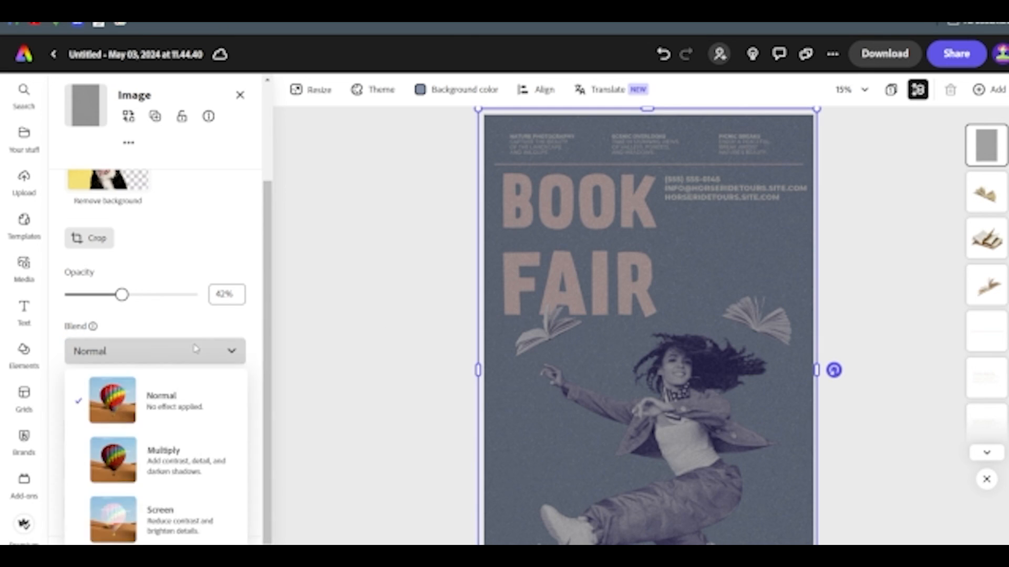
click(176, 518)
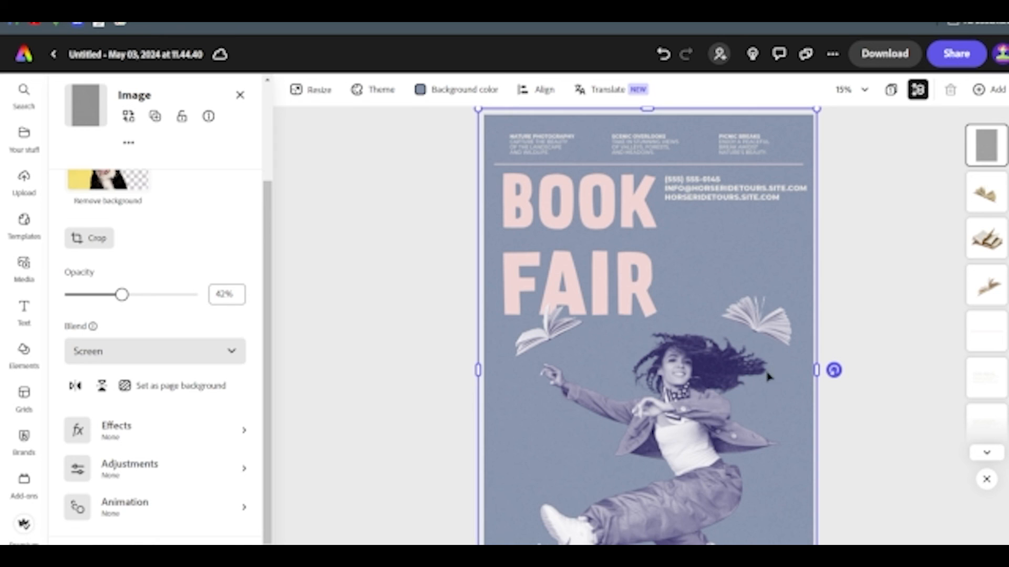
mouse_move(121, 295)
mouse_down()
mouse_move(100, 295)
mouse_move(114, 297)
mouse_up()
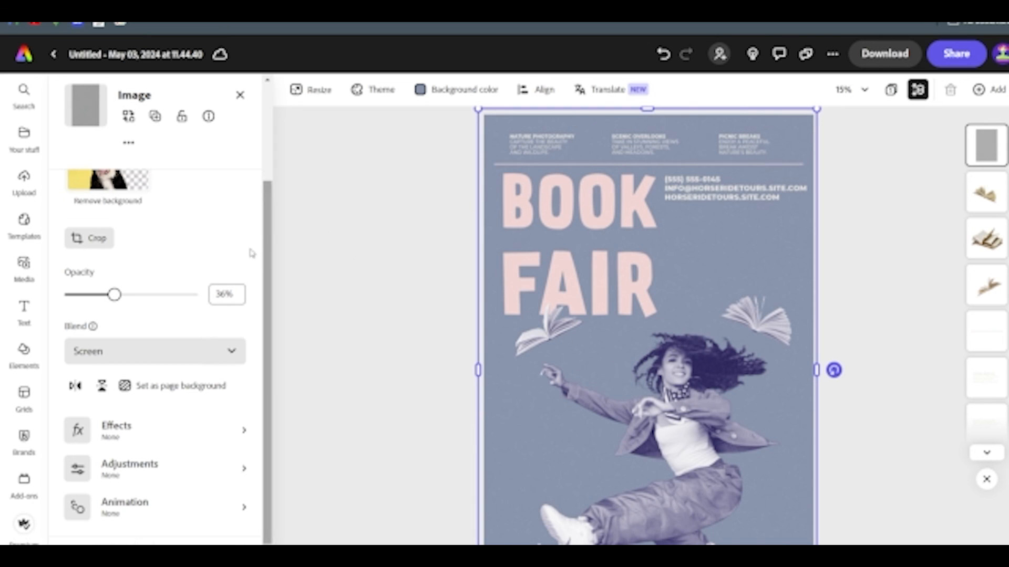
Browse the Stippled textures in the design assets for an alternative overlay.
click(24, 265)
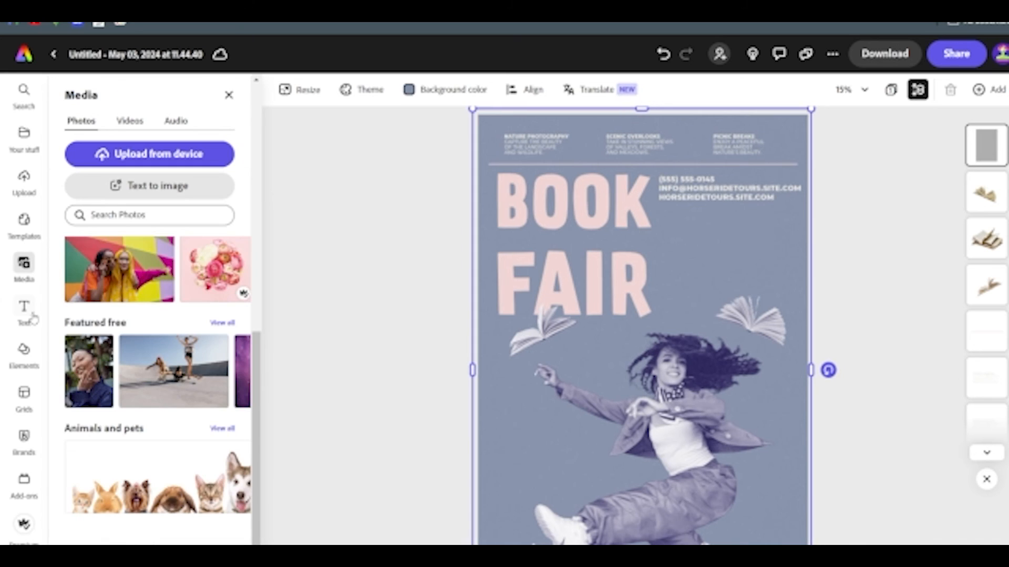
click(24, 357)
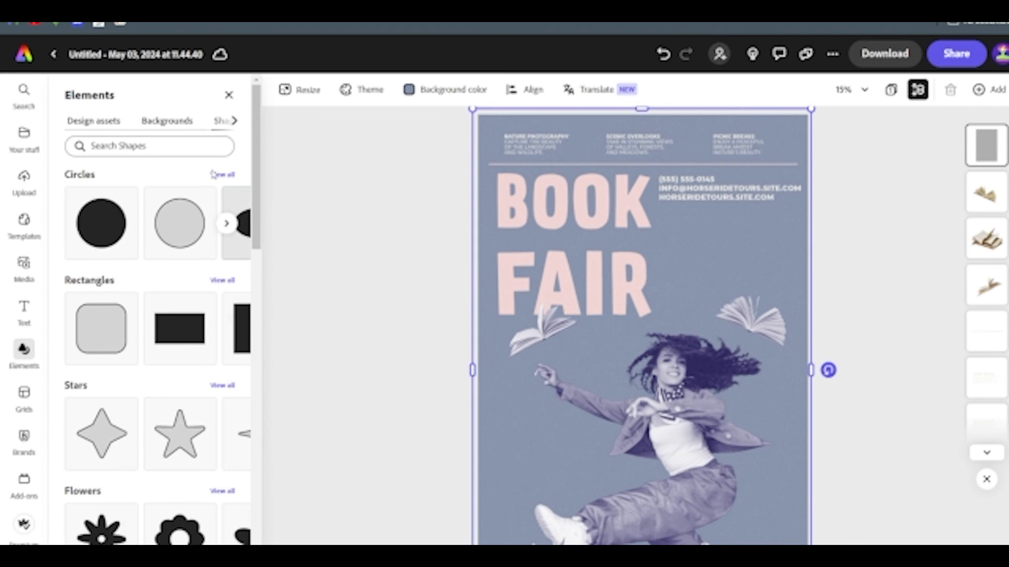
click(94, 121)
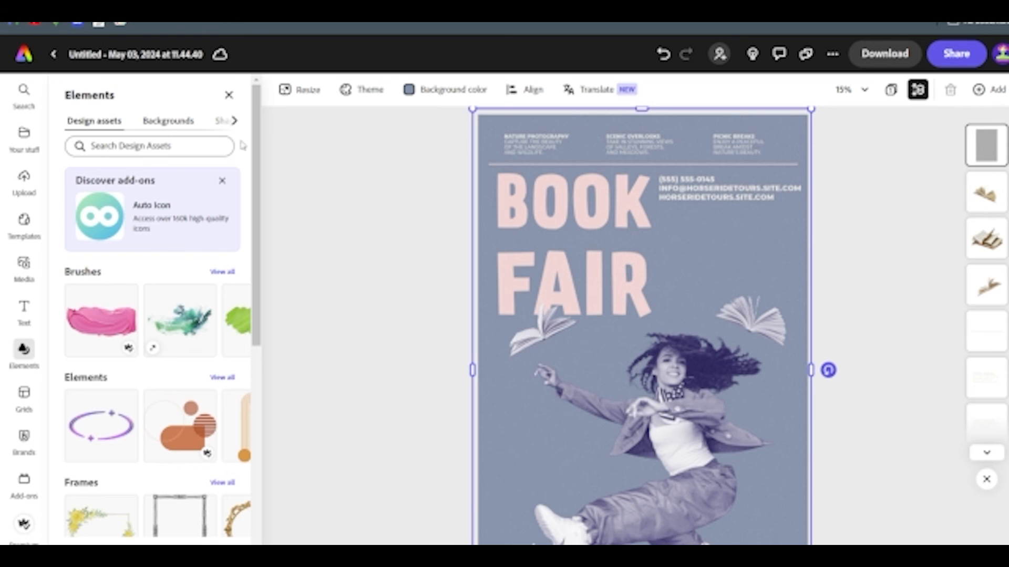
scroll(226, 316, down, 5)
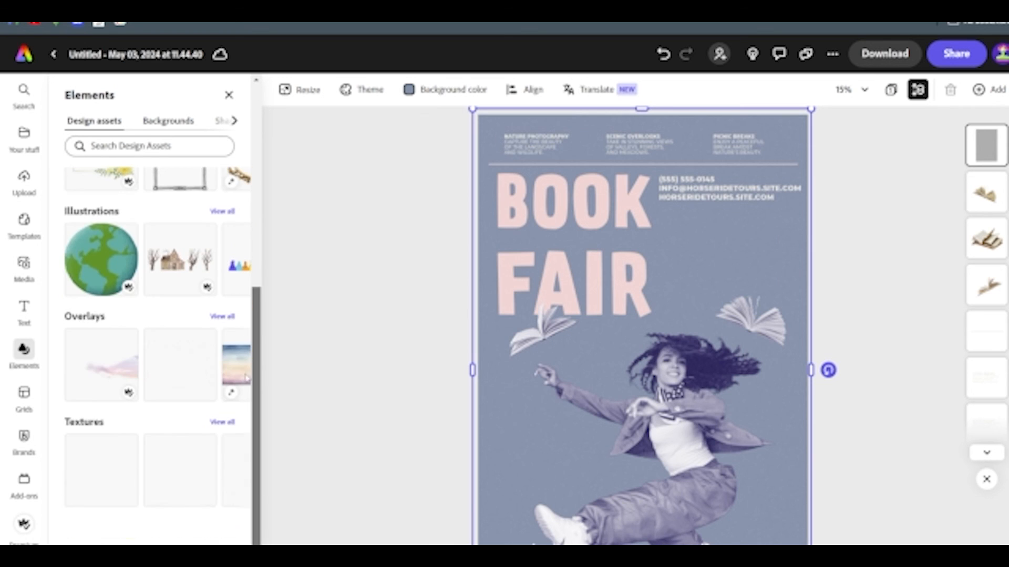
click(221, 422)
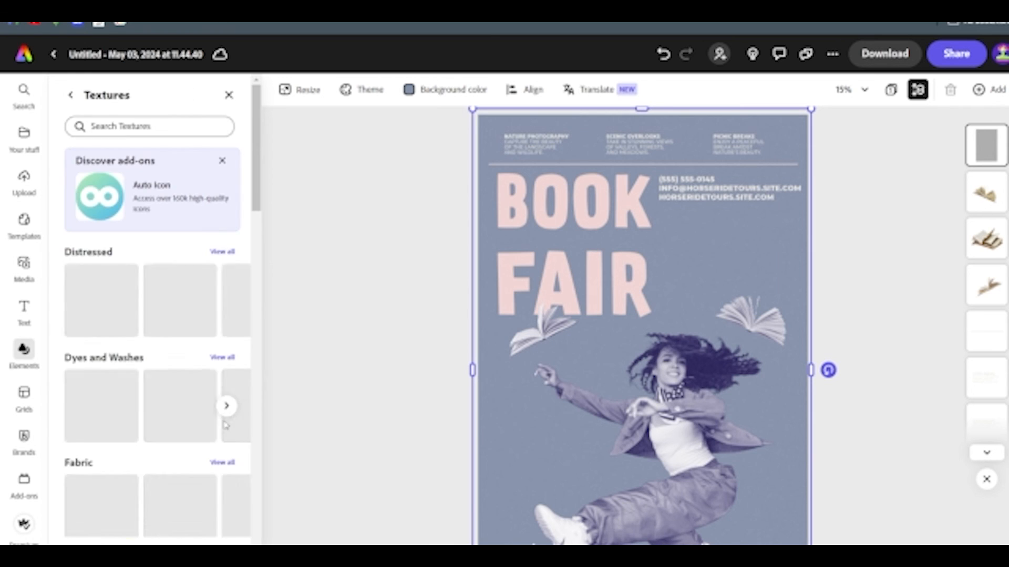
drag(259, 162, 260, 519)
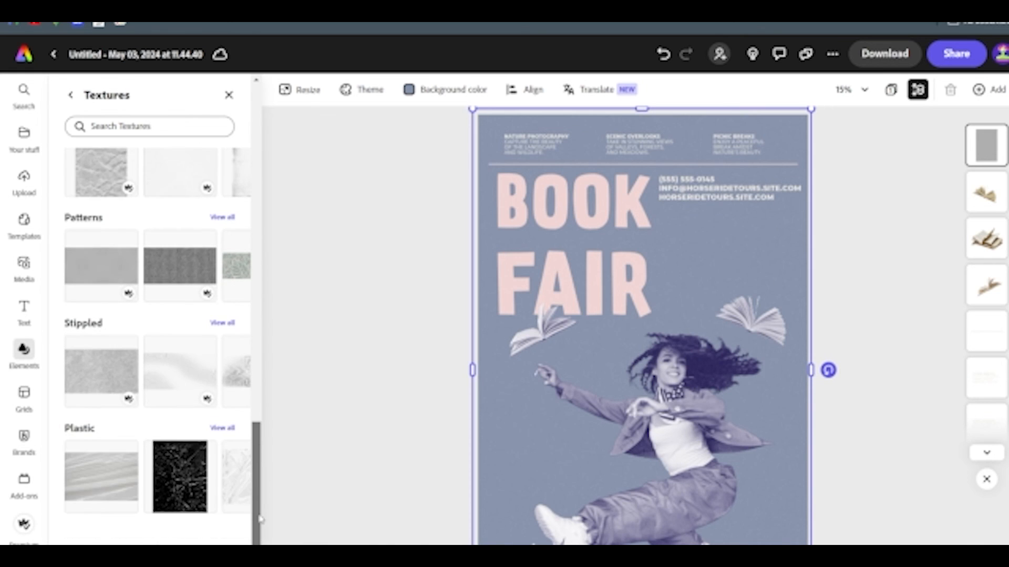
click(222, 322)
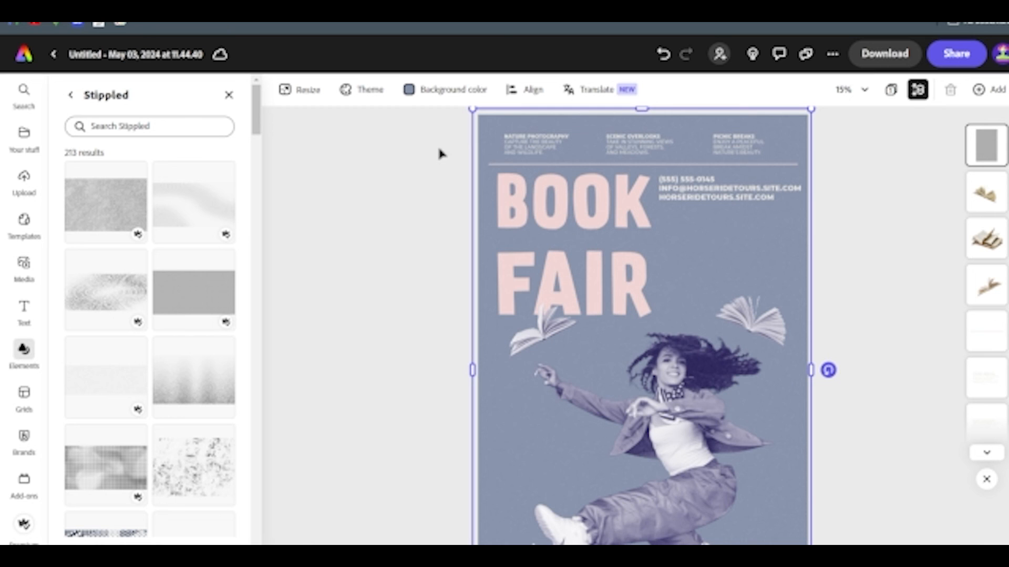
drag(262, 142, 258, 488)
drag(256, 294, 253, 475)
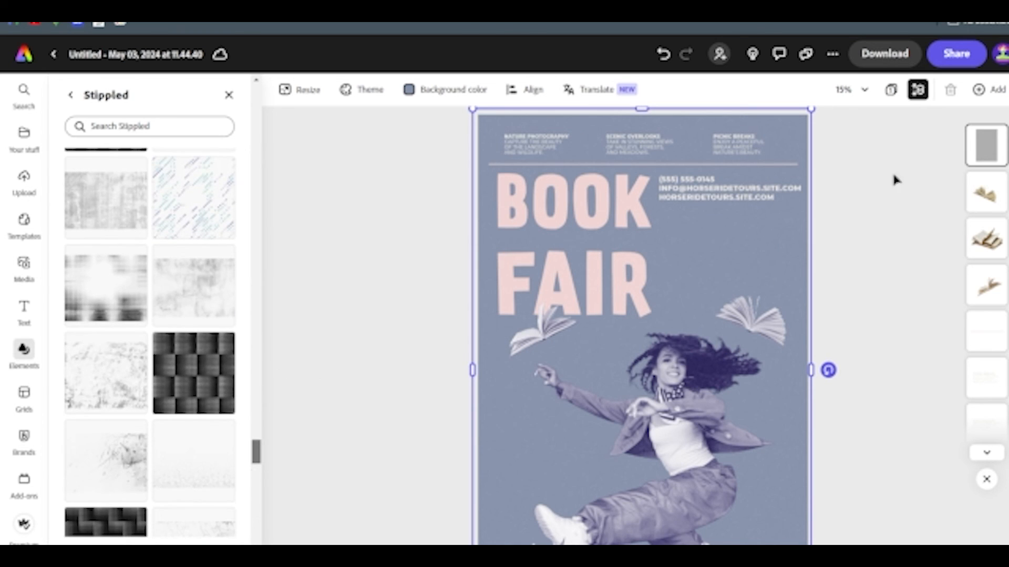
Delete the grey texture overlay from the poster.
click(996, 149)
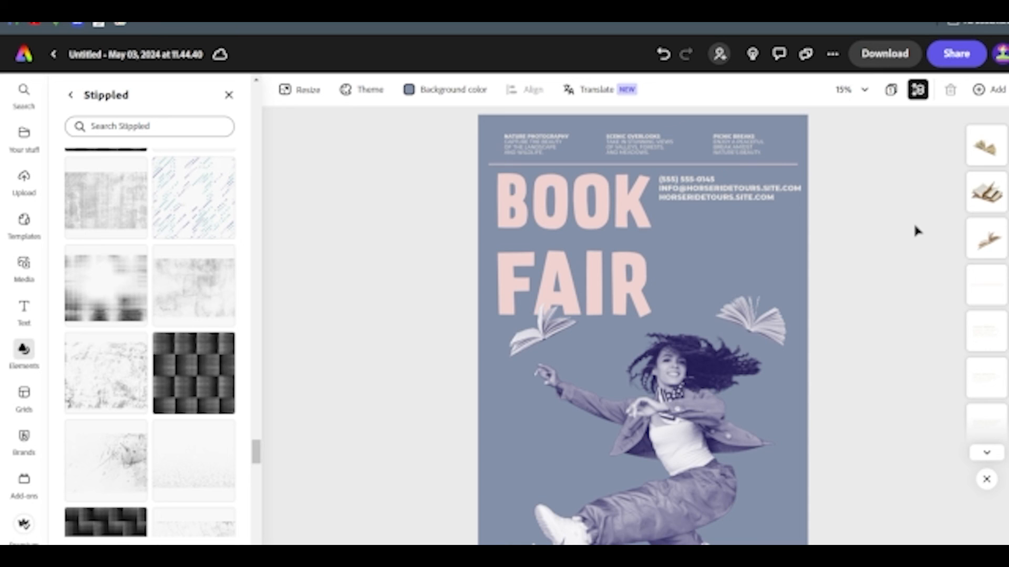
scroll(913, 226, down, 1)
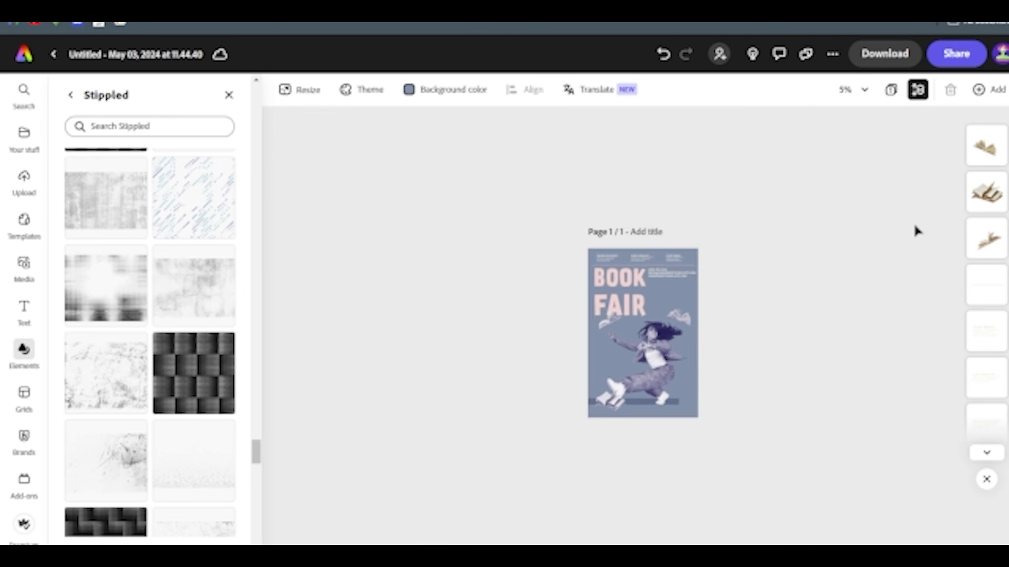
scroll(913, 222, up, 1)
Find the blocky grey halftone image among the Stippled textures and place it over the poster's upper right area.
scroll(182, 372, down, 5)
scroll(184, 366, up, 10)
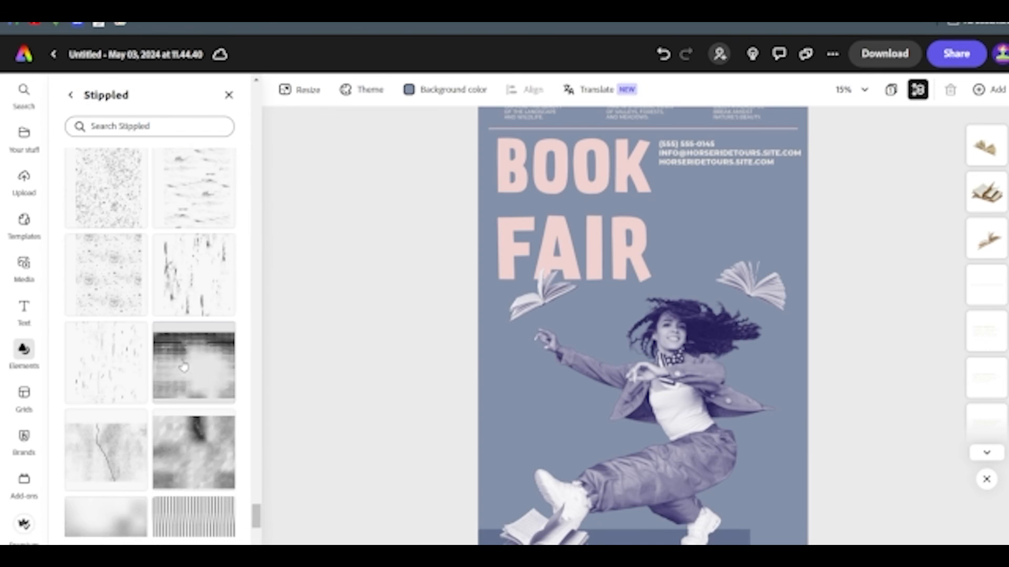
scroll(183, 366, up, 5)
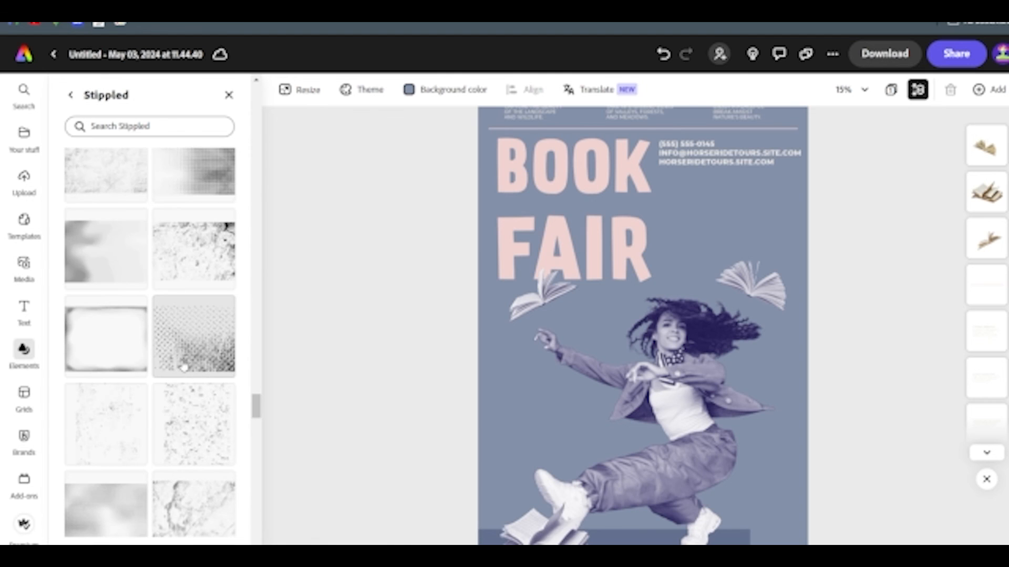
scroll(172, 288, down, 4)
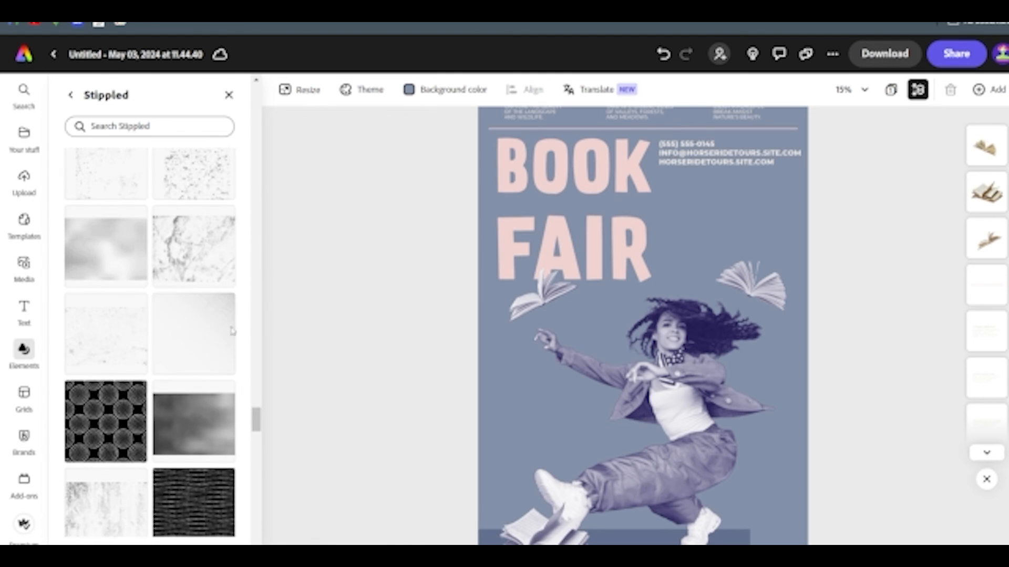
scroll(231, 330, down, 5)
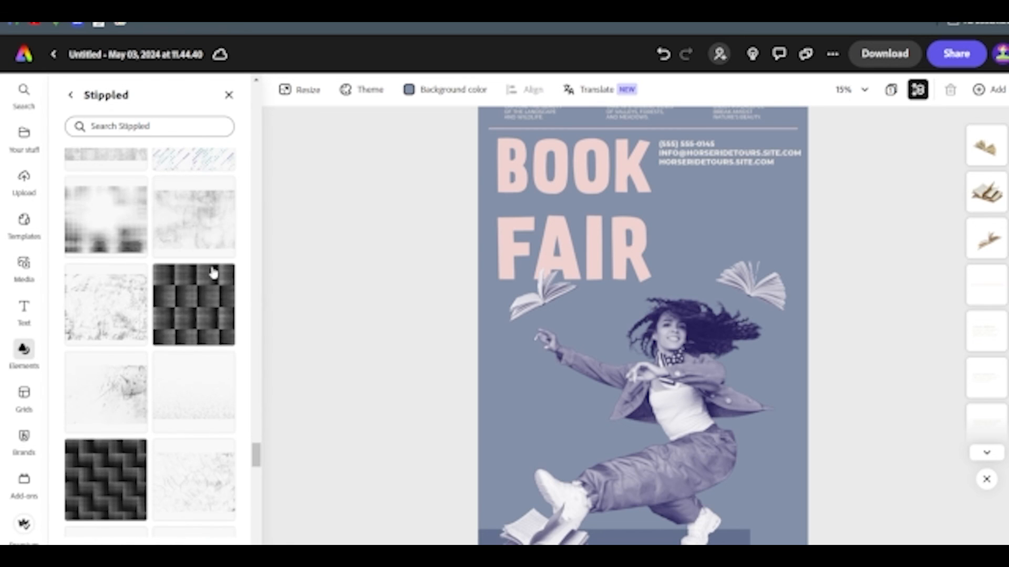
scroll(208, 271, up, 5)
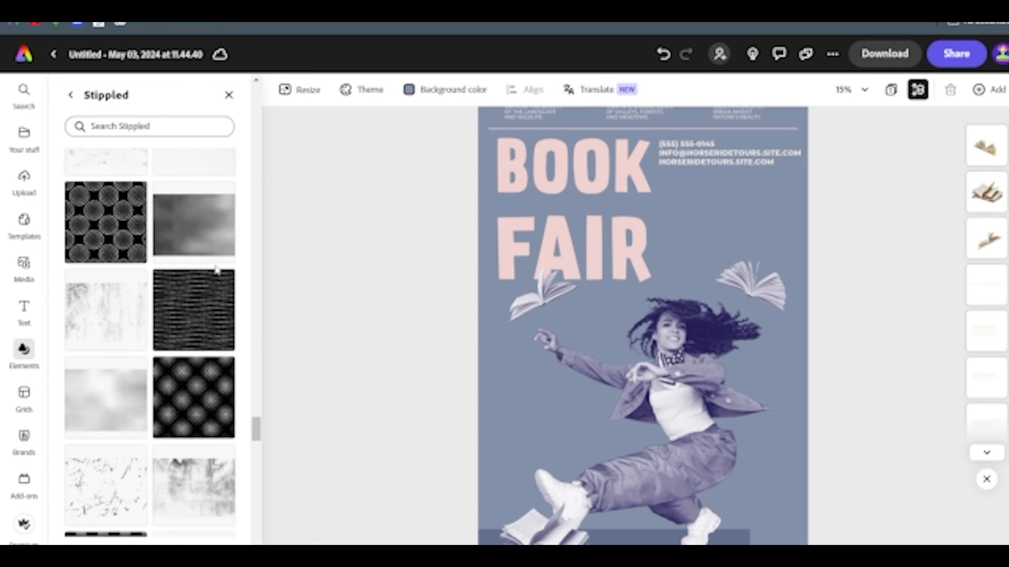
scroll(218, 275, up, 2)
scroll(224, 273, up, 10)
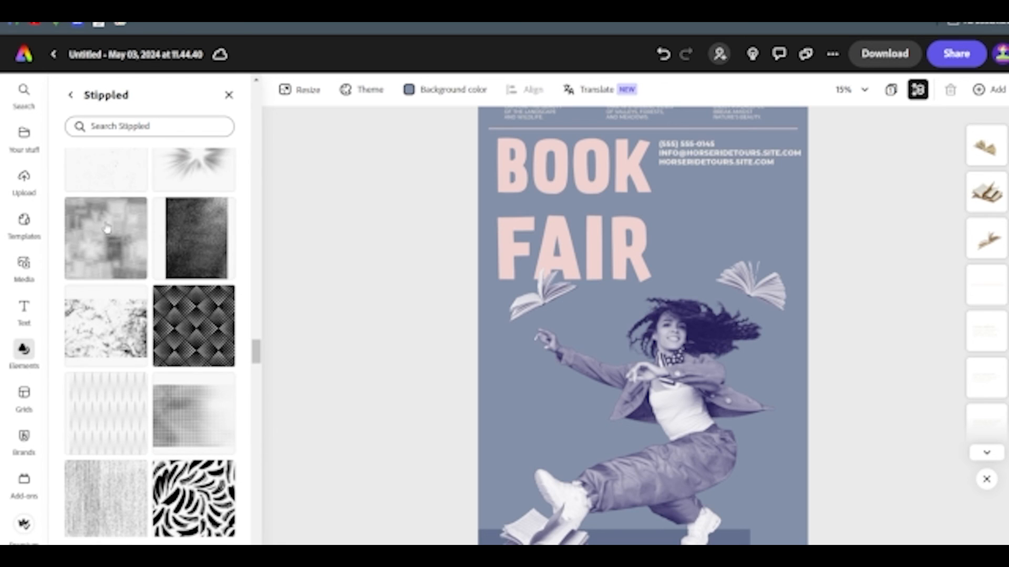
drag(112, 240, 846, 138)
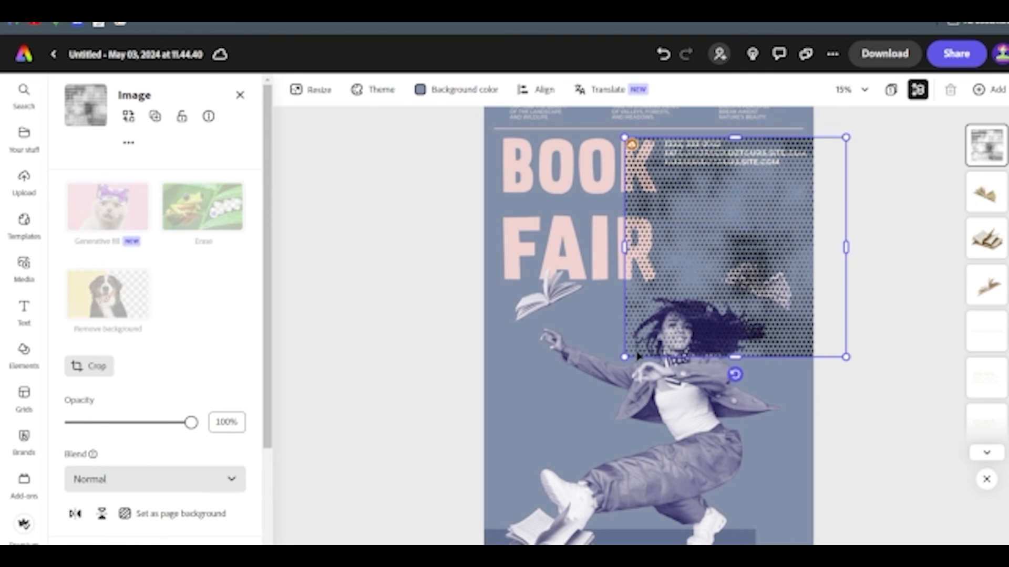
Enlarge the halftone texture to cover the whole page and move it to the back of the layer stack.
scroll(622, 362, down, 1)
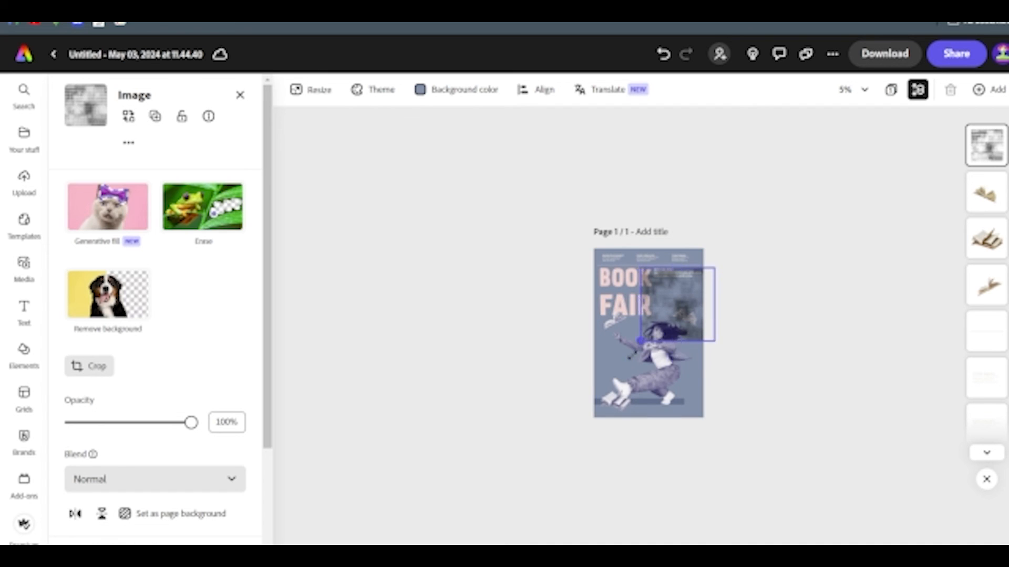
drag(642, 342, 582, 450)
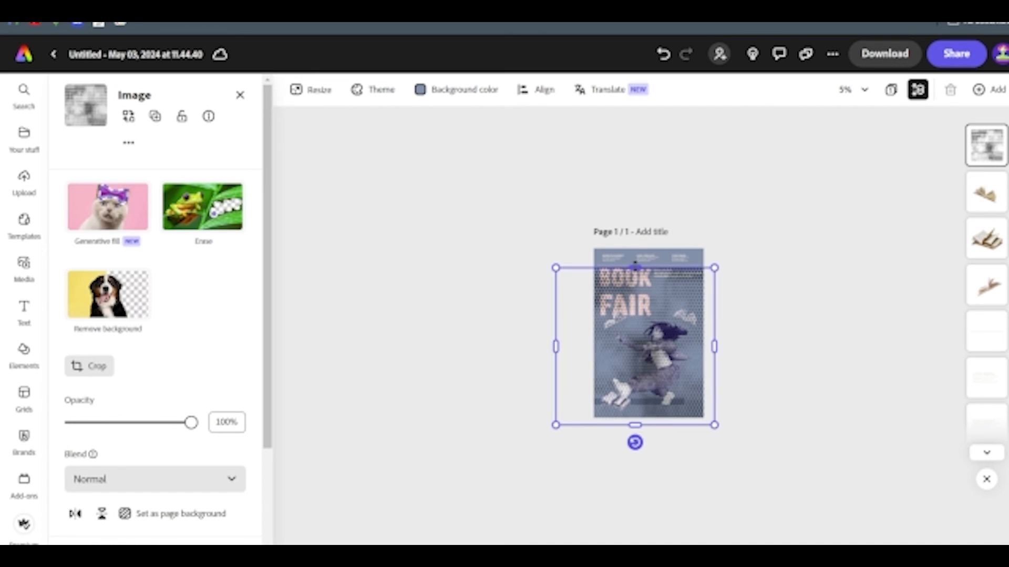
drag(634, 268, 636, 245)
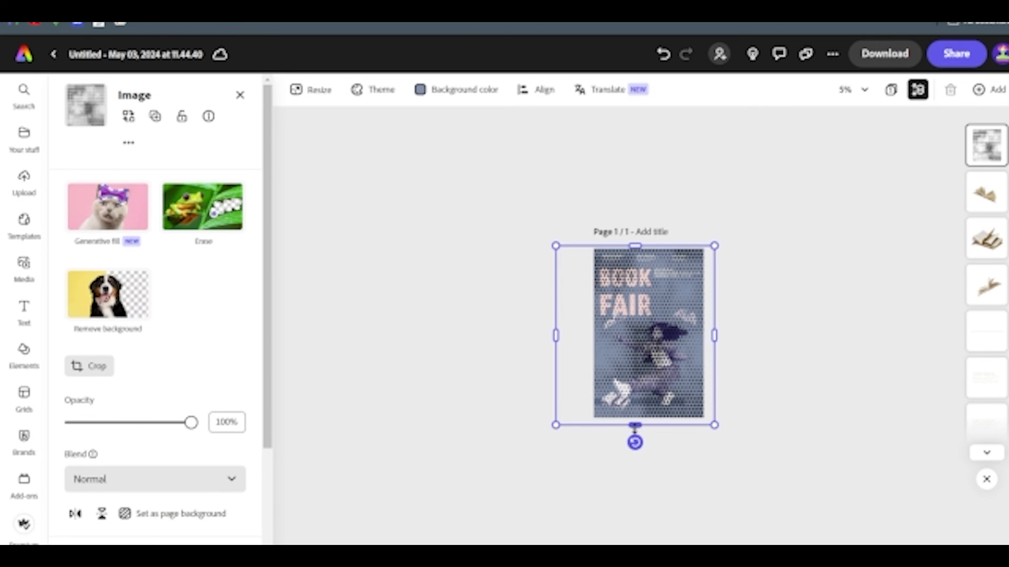
mouse_move(635, 429)
mouse_down()
mouse_move(635, 417)
mouse_move(634, 429)
mouse_up()
click(551, 429)
click(634, 366)
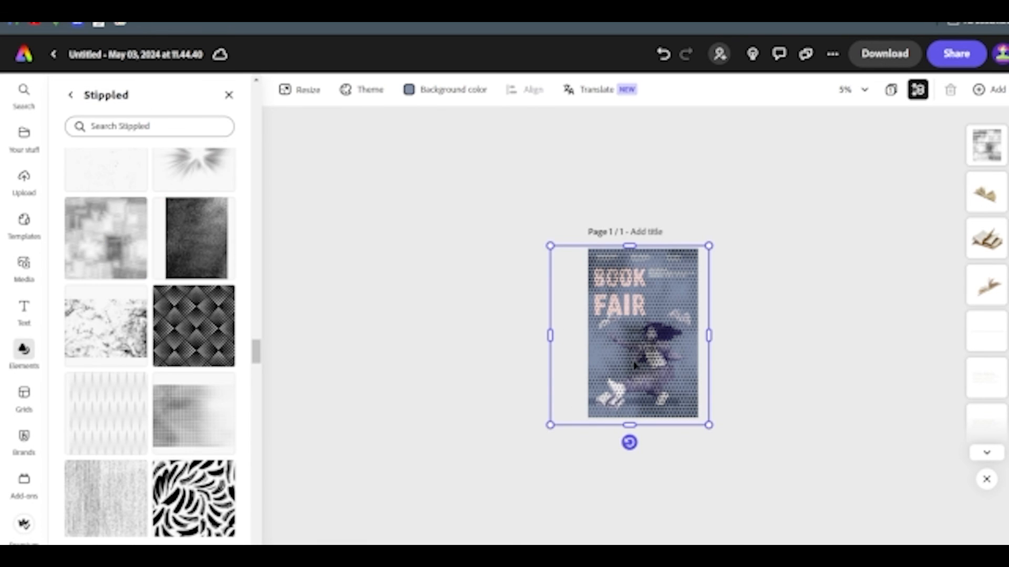
drag(986, 146, 990, 441)
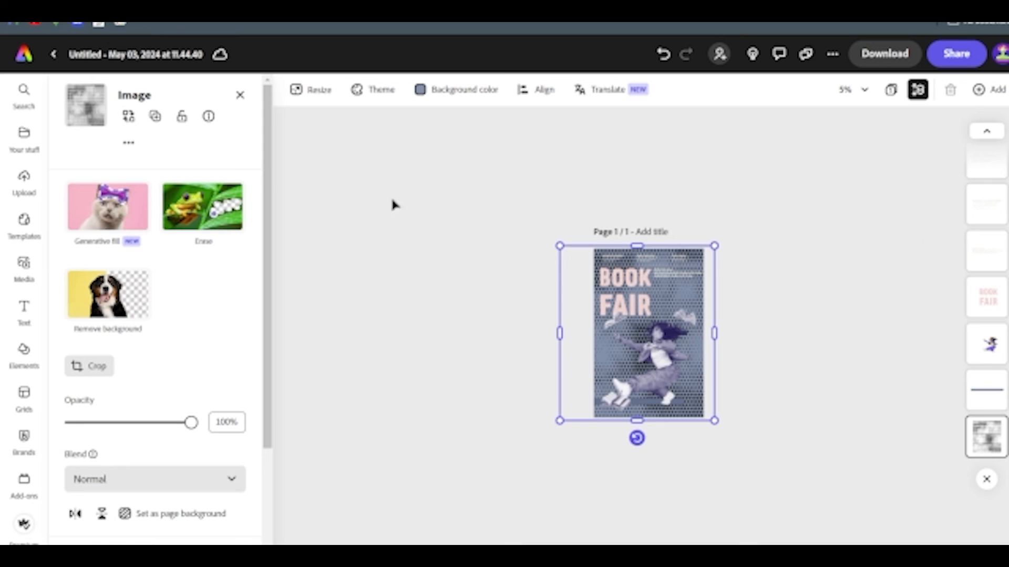
Apply a custom Duotone effect to the halftone texture with pale blue-grey shadows and off-white highlights from the page theme.
drag(266, 196, 256, 452)
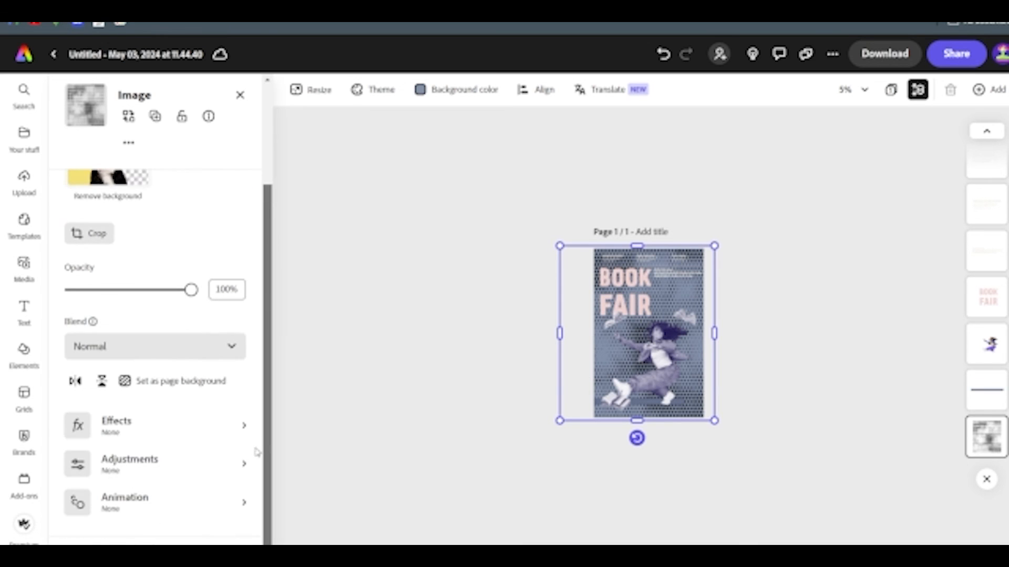
click(117, 432)
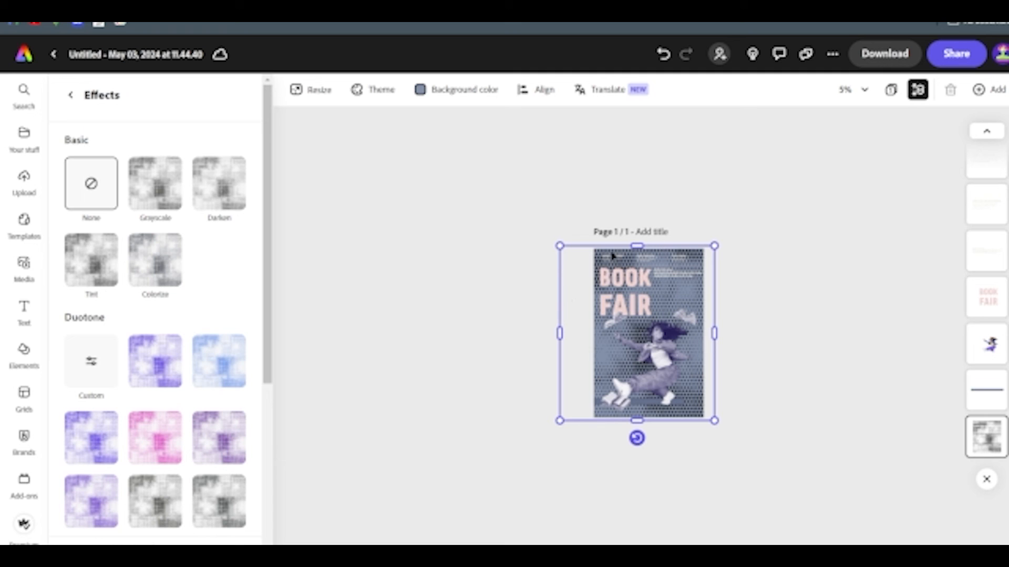
click(95, 361)
click(95, 361)
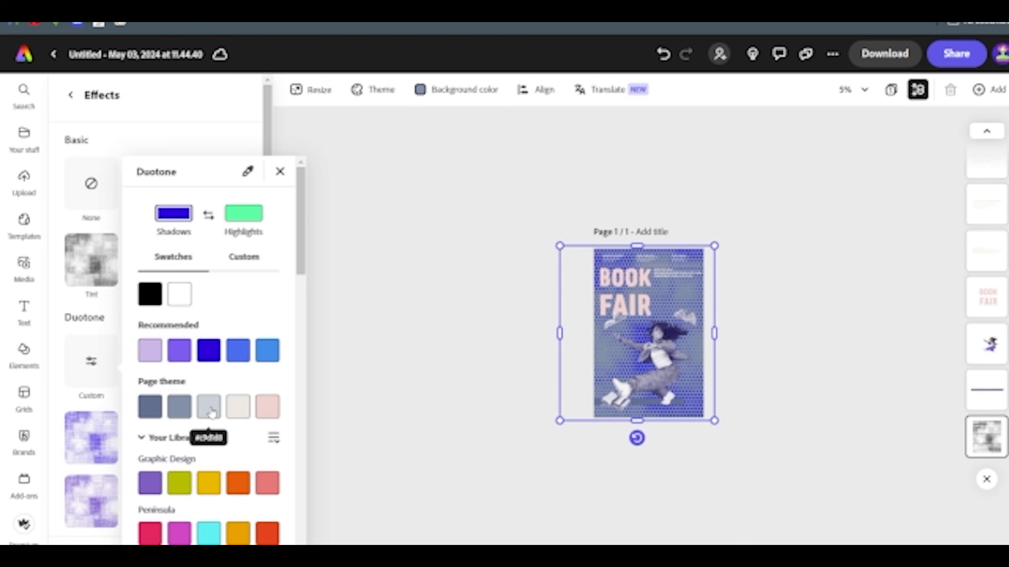
click(210, 408)
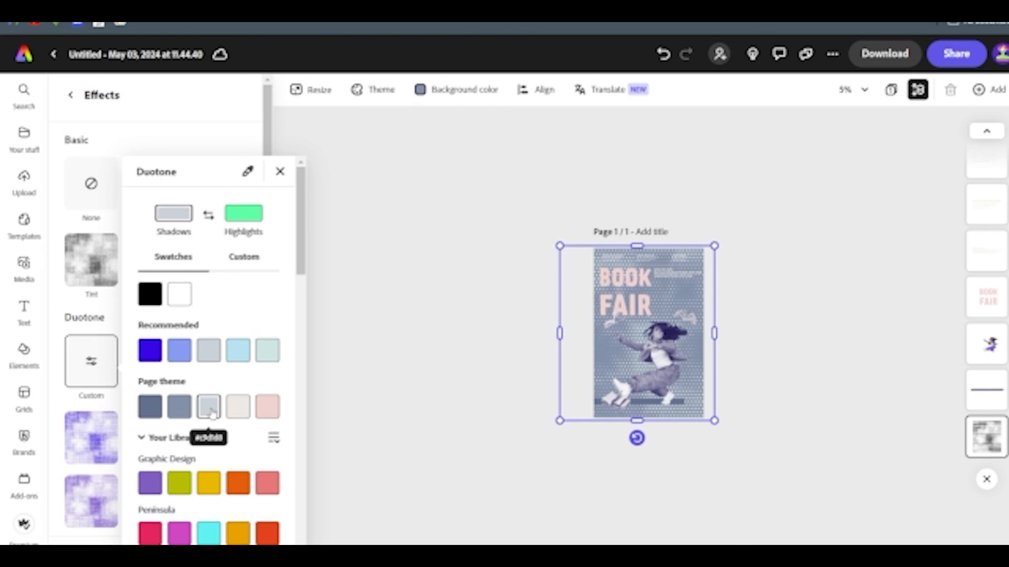
click(252, 217)
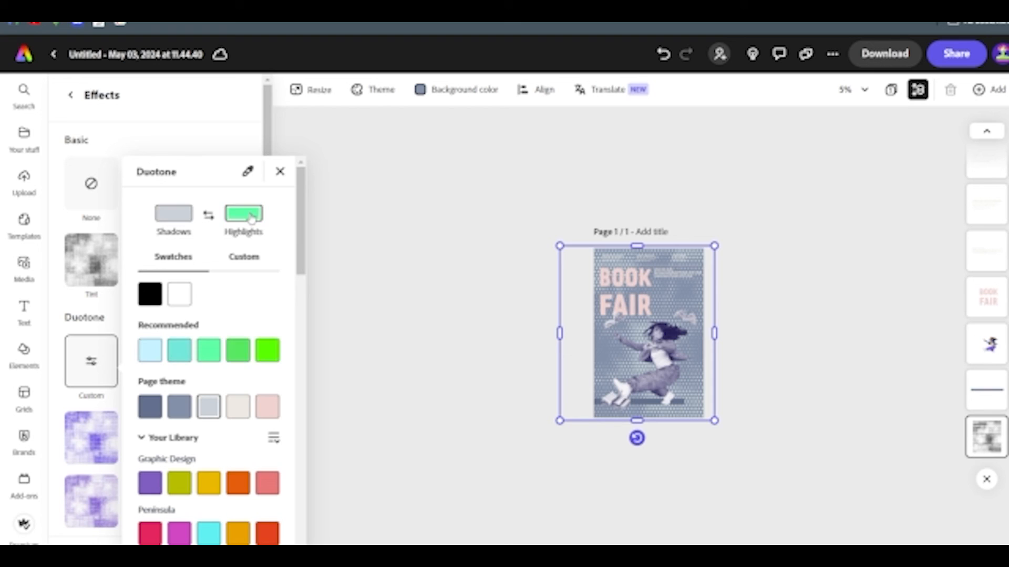
click(239, 407)
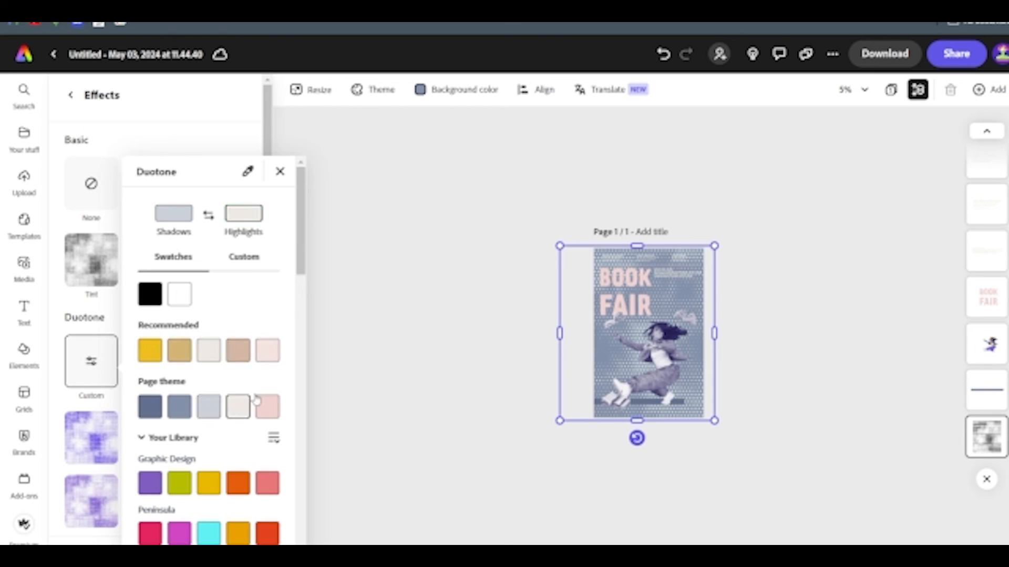
Change the texture's duotone shadows to the darkest slate blue of the page theme, after trying the medium blue-grey.
click(168, 217)
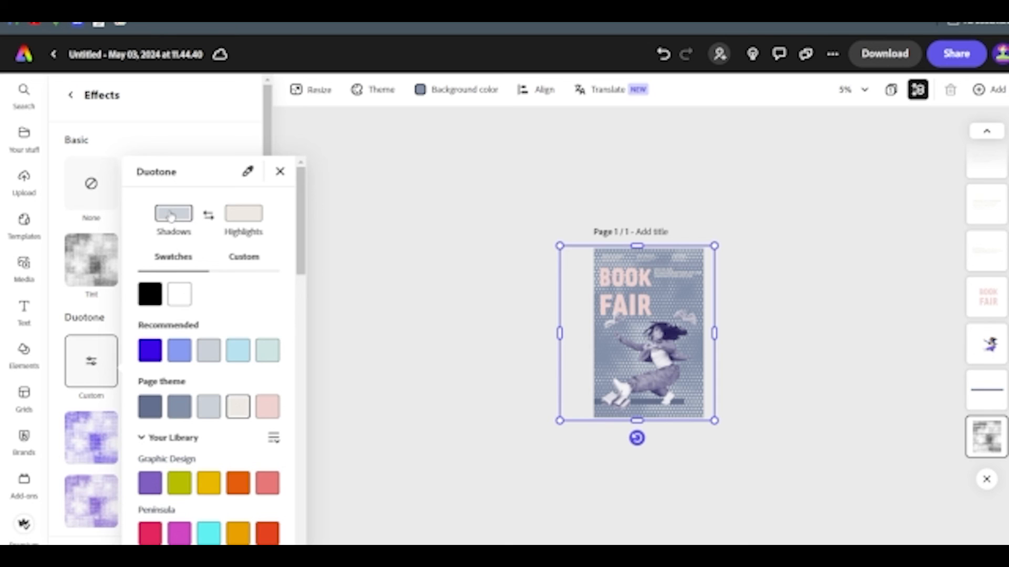
click(181, 410)
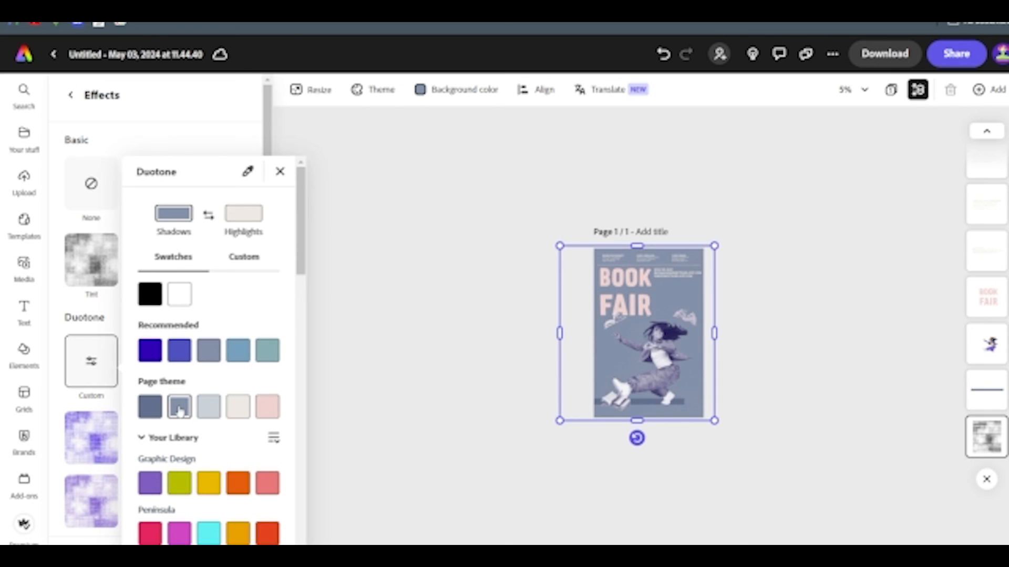
click(149, 412)
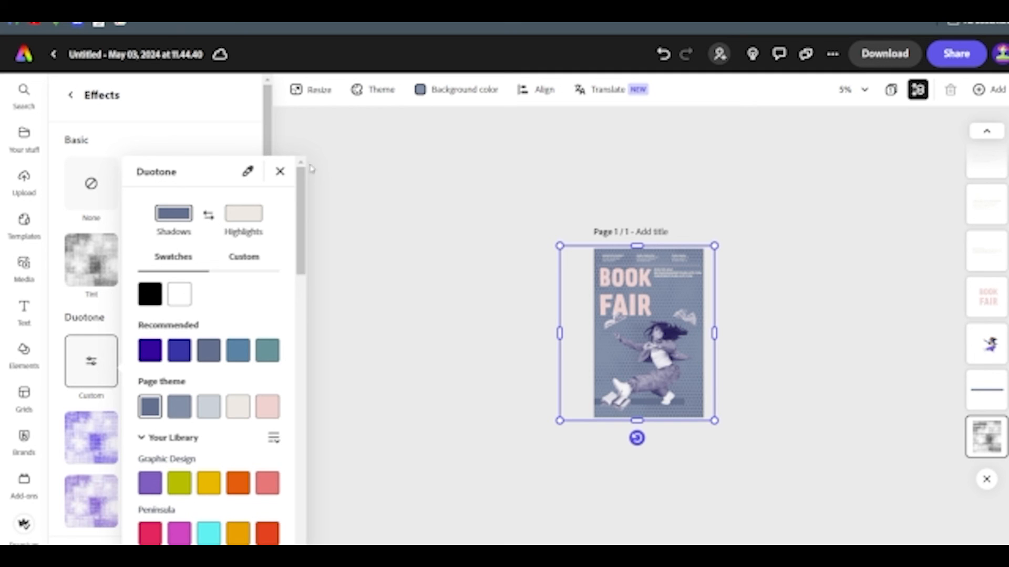
click(279, 171)
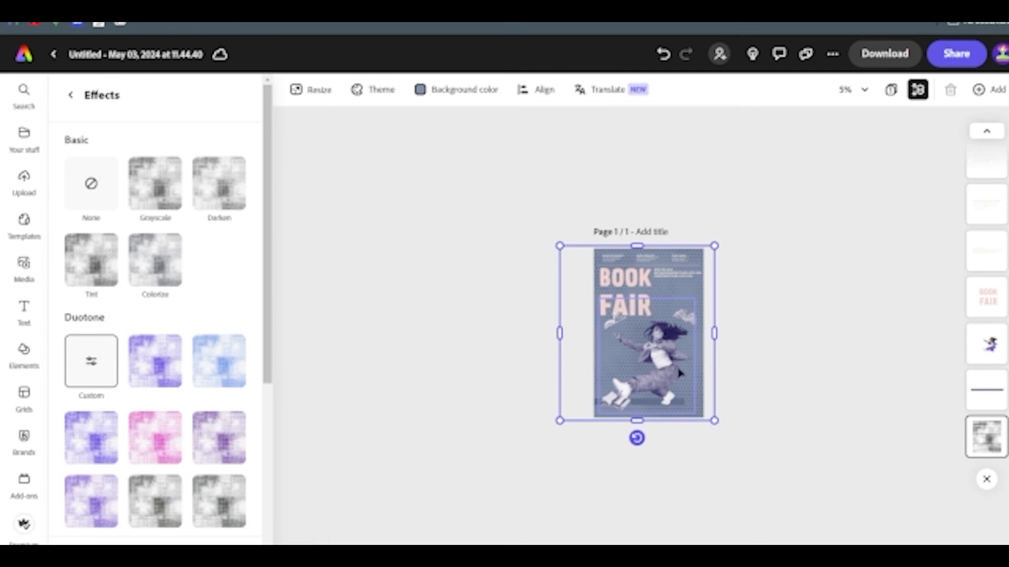
Lower the halftone texture's opacity to 30%, checking the effect on the poster up close.
key(ctrl+equal)
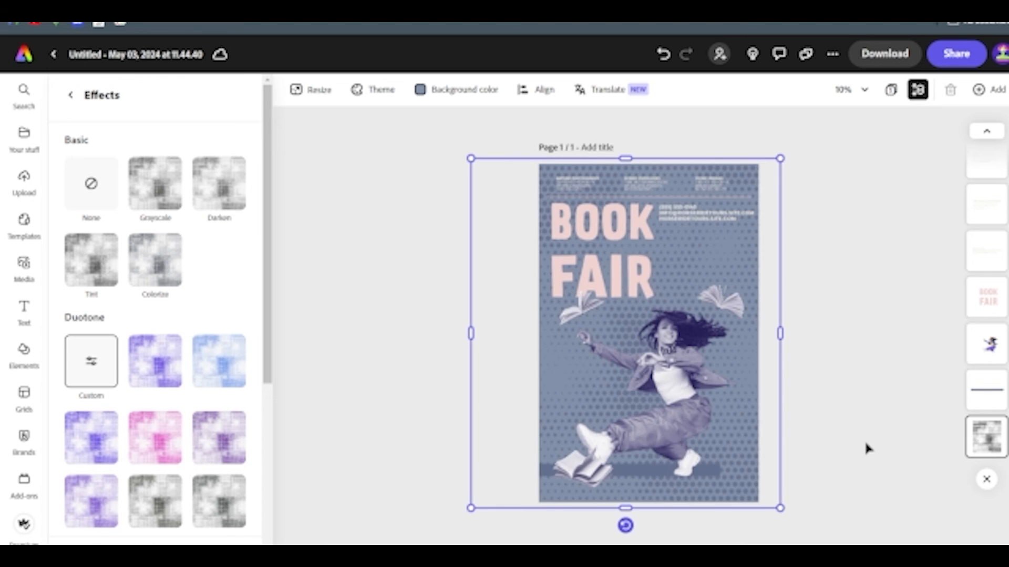
click(71, 95)
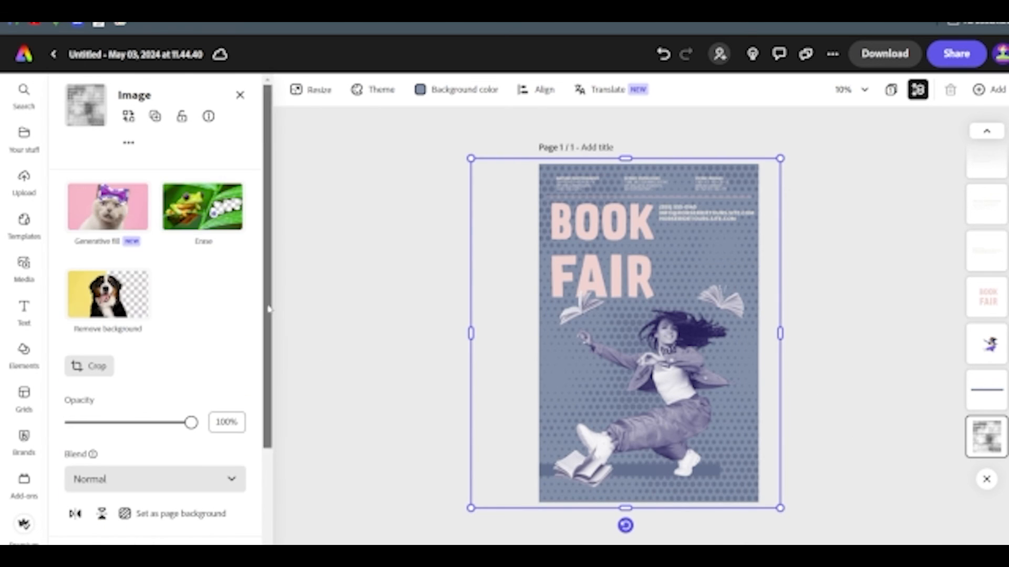
drag(268, 309, 273, 457)
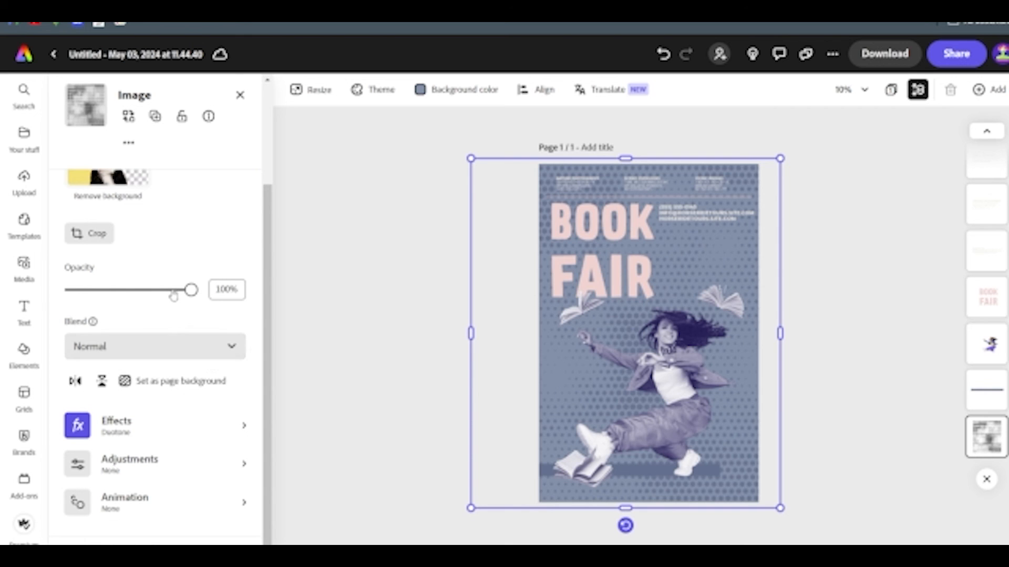
drag(198, 292, 134, 293)
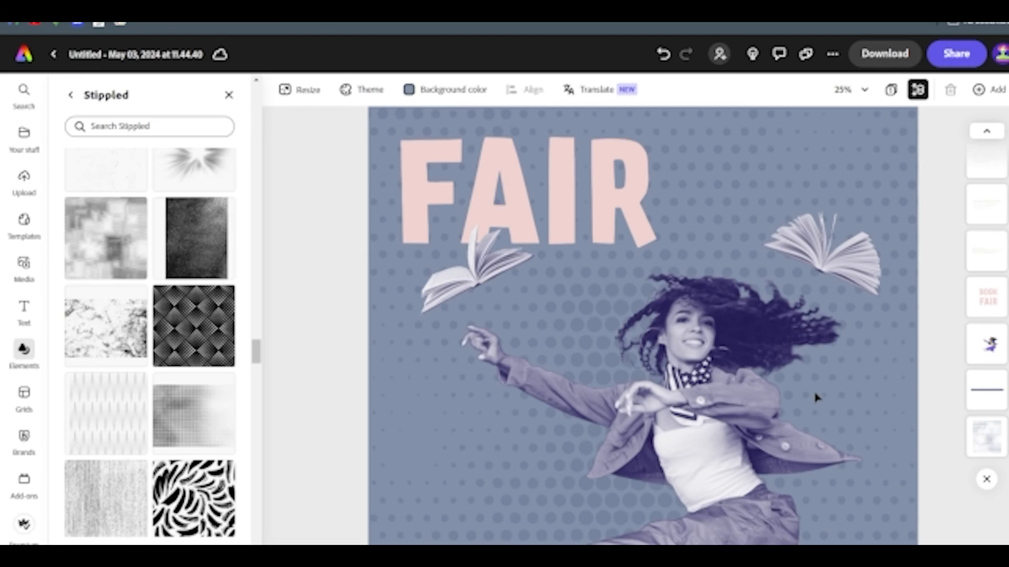
key(ctrl+minus)
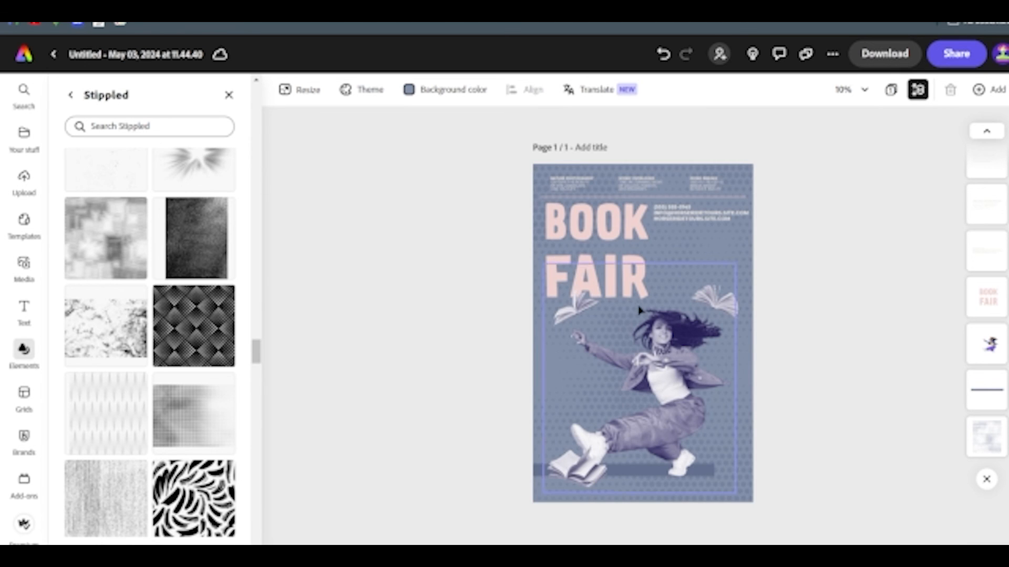
key(ctrl+plus)
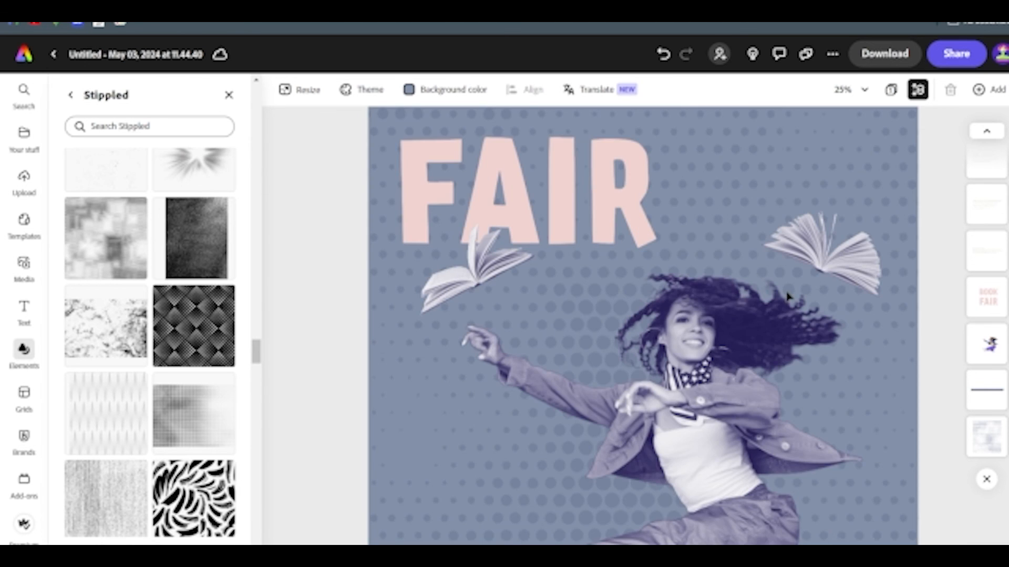
scroll(638, 342, up, 4)
scroll(637, 342, up, 2)
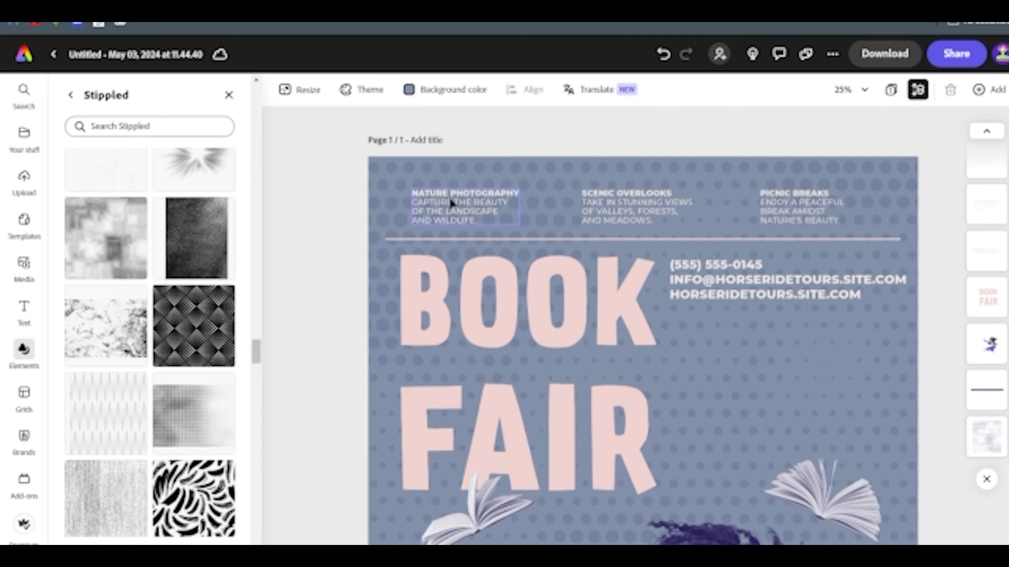
click(985, 437)
drag(132, 425, 107, 424)
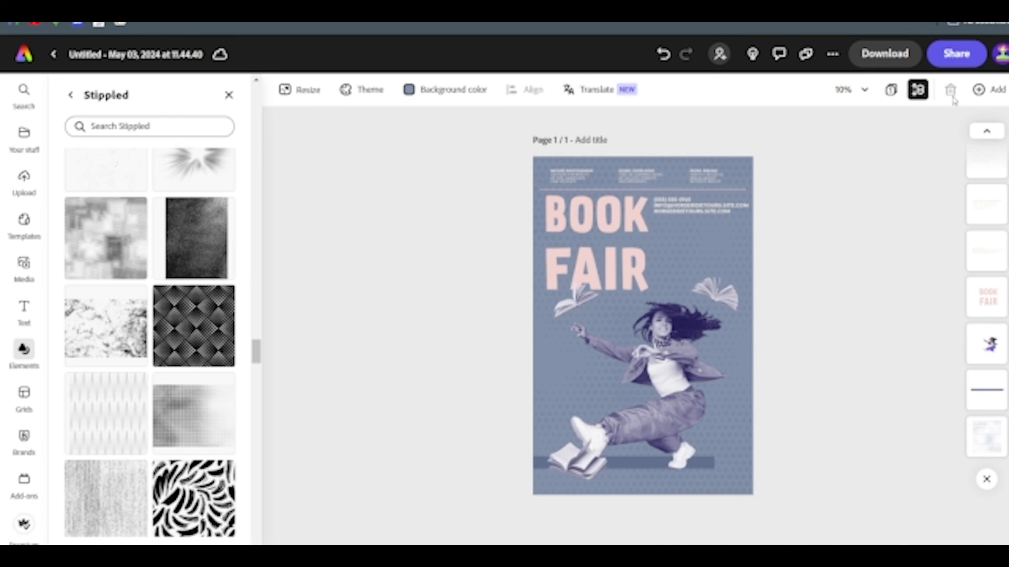
Duplicate the poster page and compare the original with its copy.
click(983, 98)
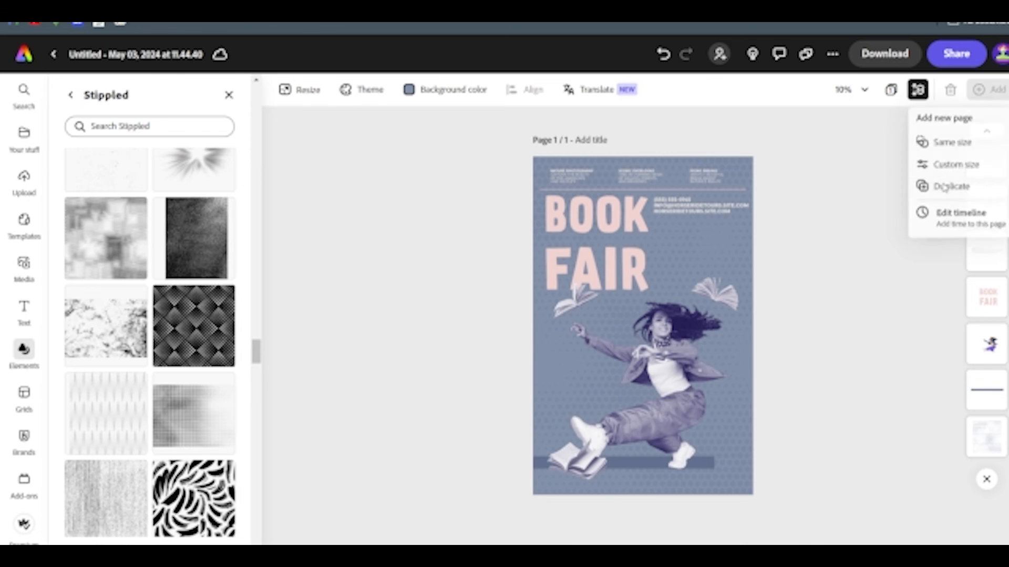
click(944, 188)
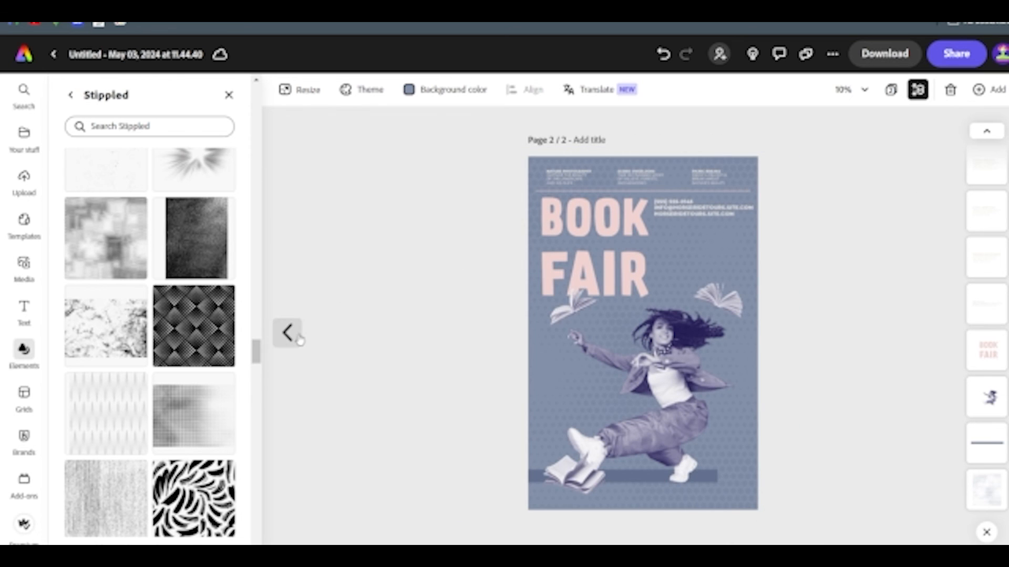
click(288, 332)
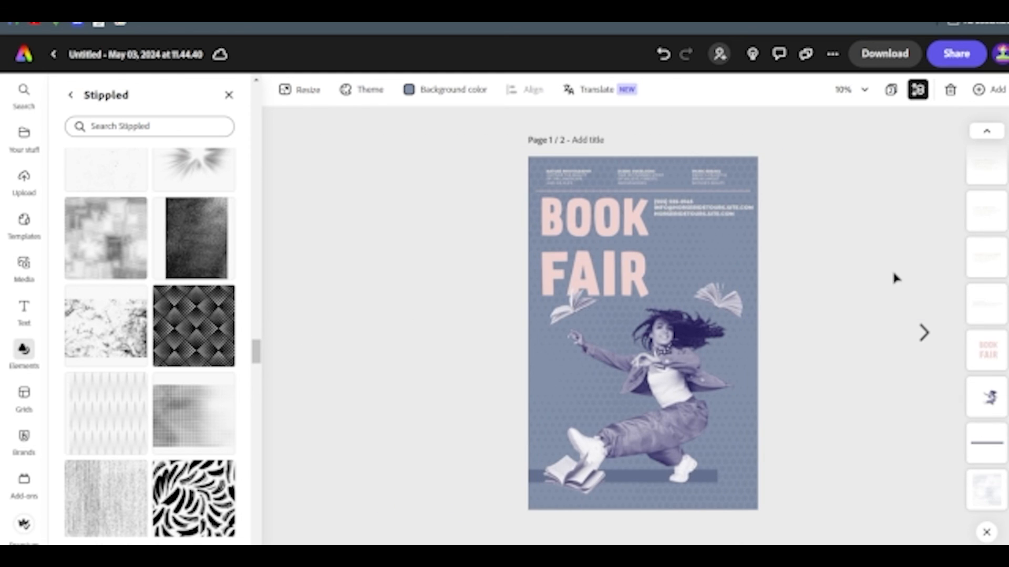
click(924, 333)
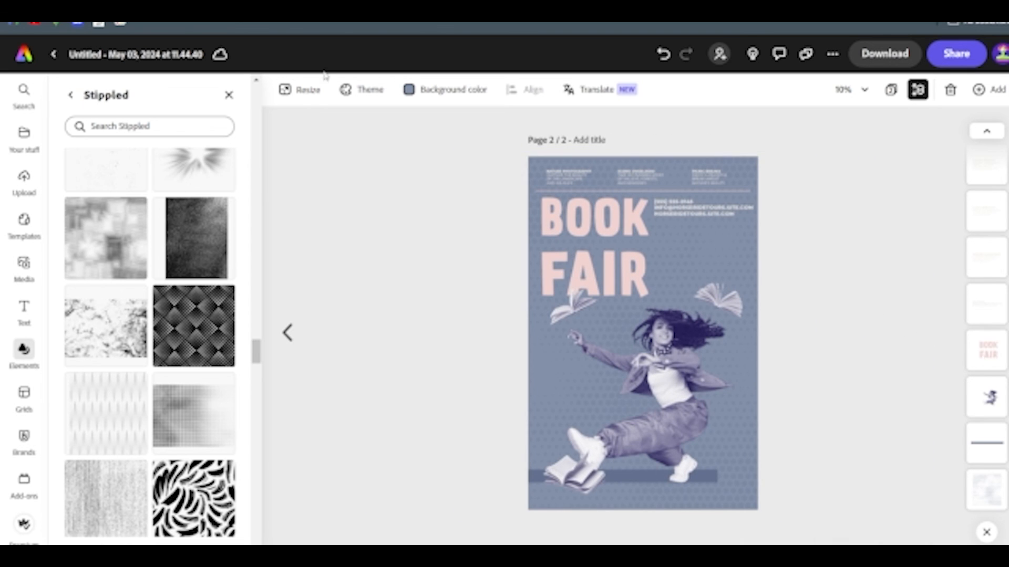
Resize the duplicated page to the Instagram square post format, 1080 x 1080 px.
click(302, 90)
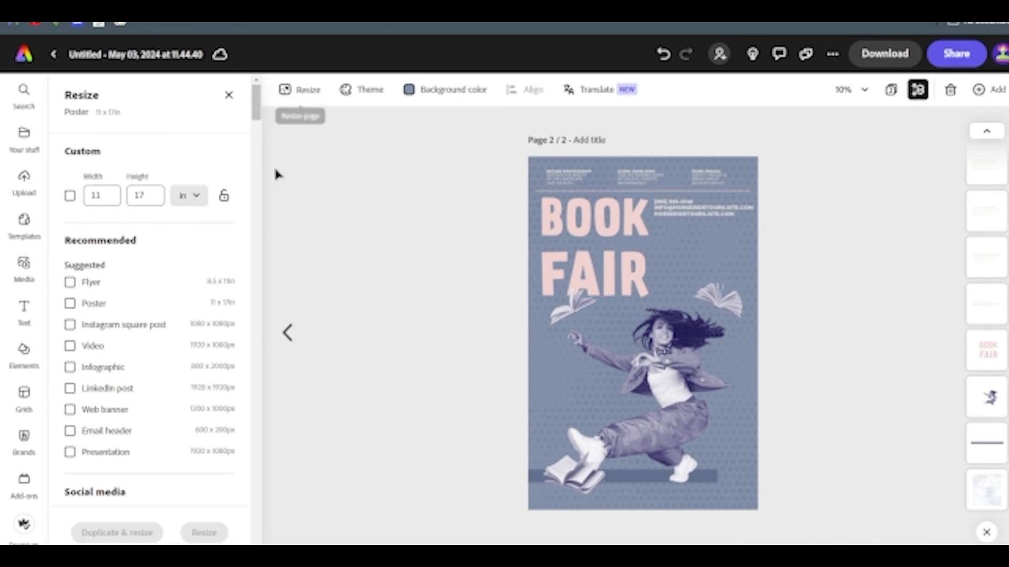
click(70, 325)
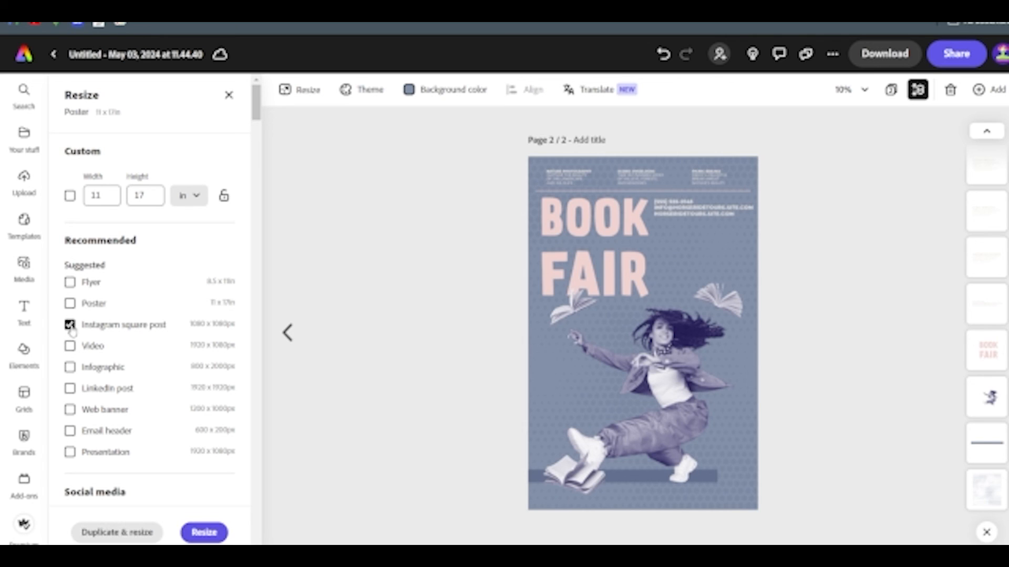
click(205, 533)
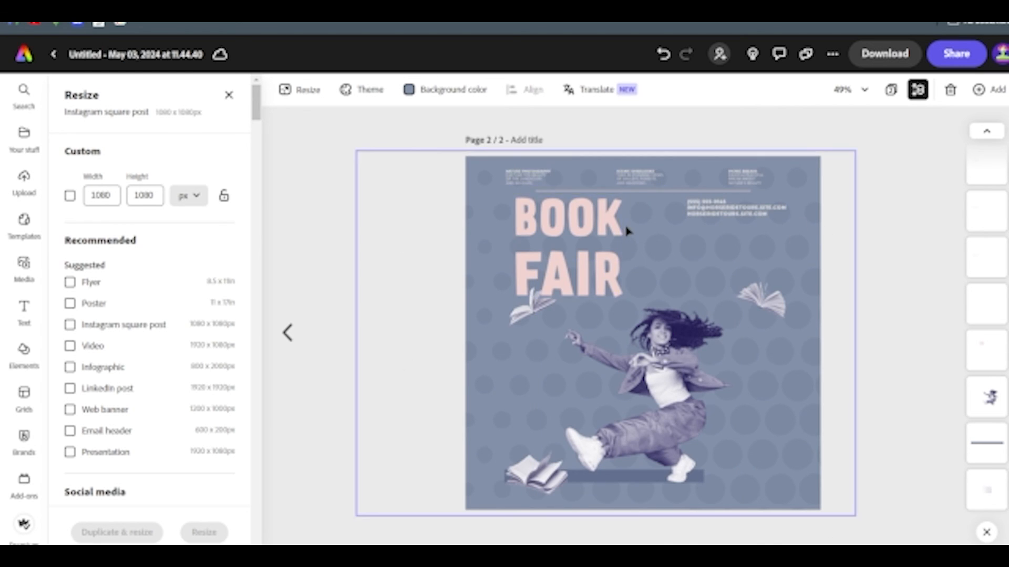
Enlarge the BOOK FAIR title on the square page and move the overlapping open book into the space below it.
click(591, 226)
drag(630, 297, 671, 354)
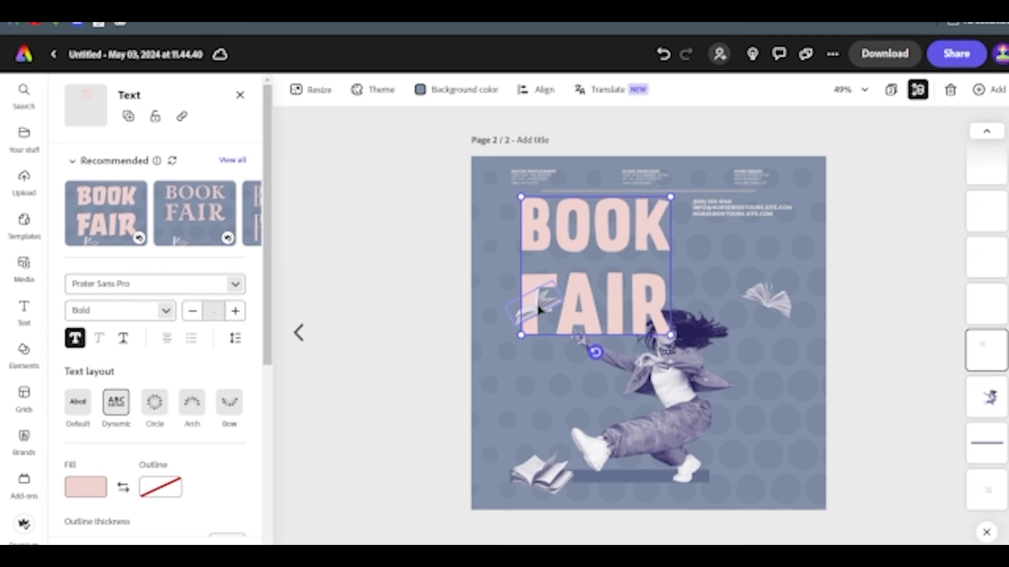
drag(542, 295, 534, 384)
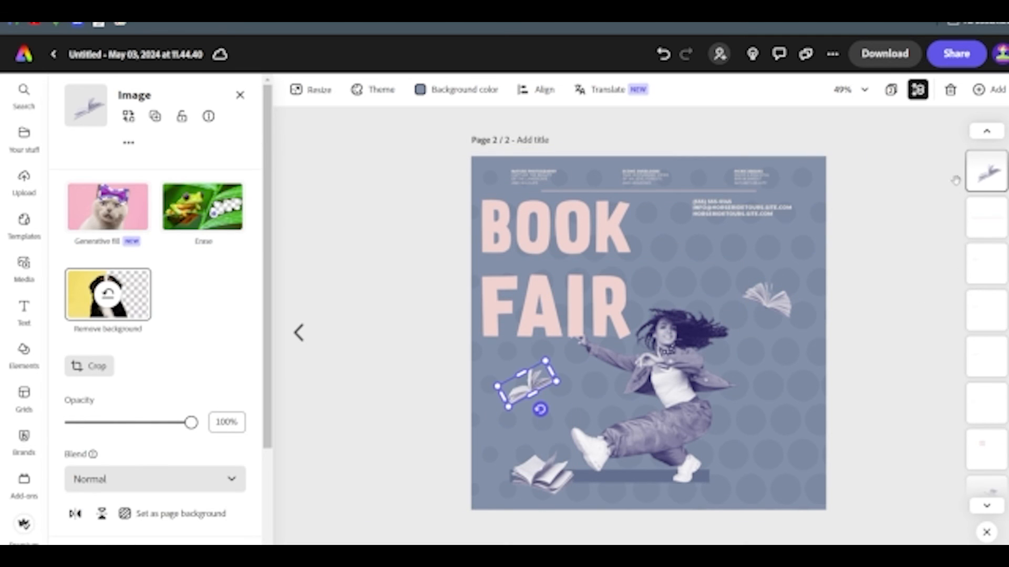
Move the title layer below the jumping woman's layer so that she overlaps the lettering.
scroll(990, 344, down, 1)
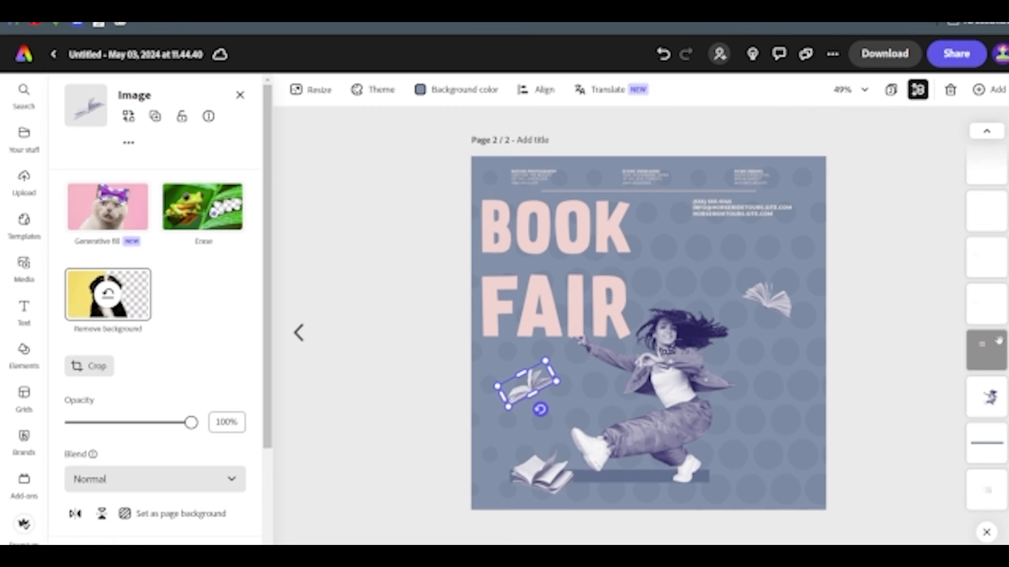
drag(990, 353, 993, 422)
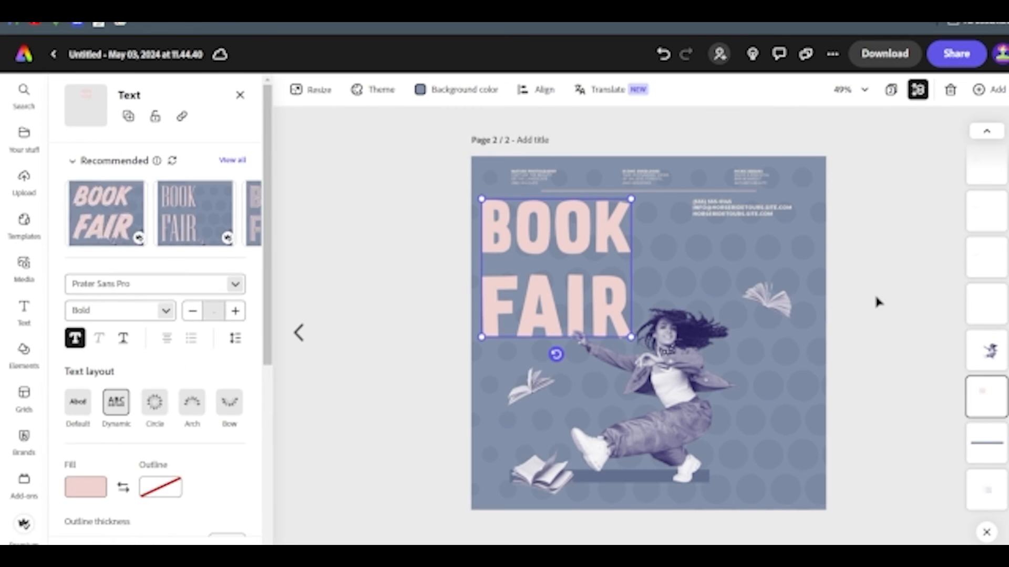
click(878, 301)
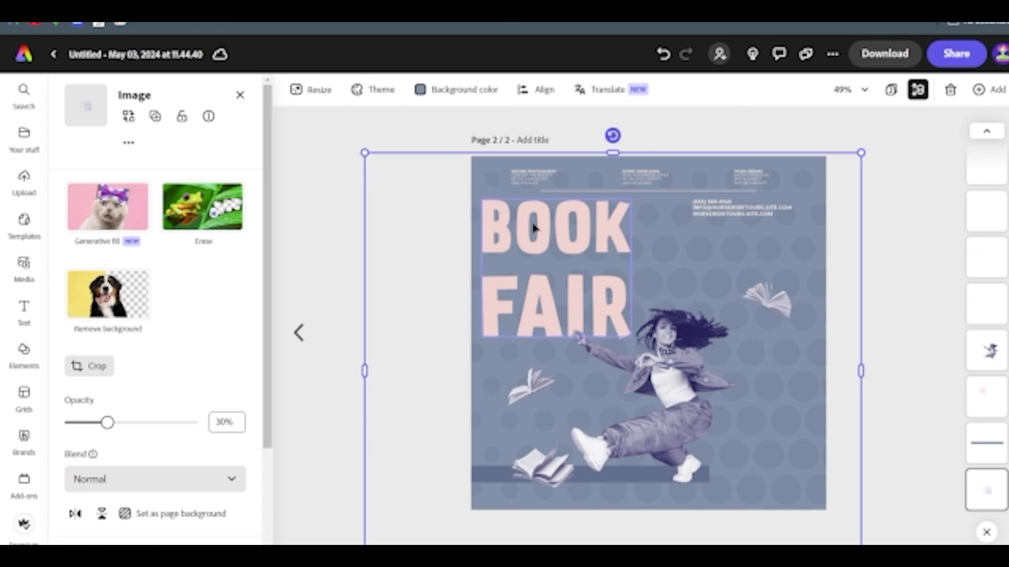
click(906, 249)
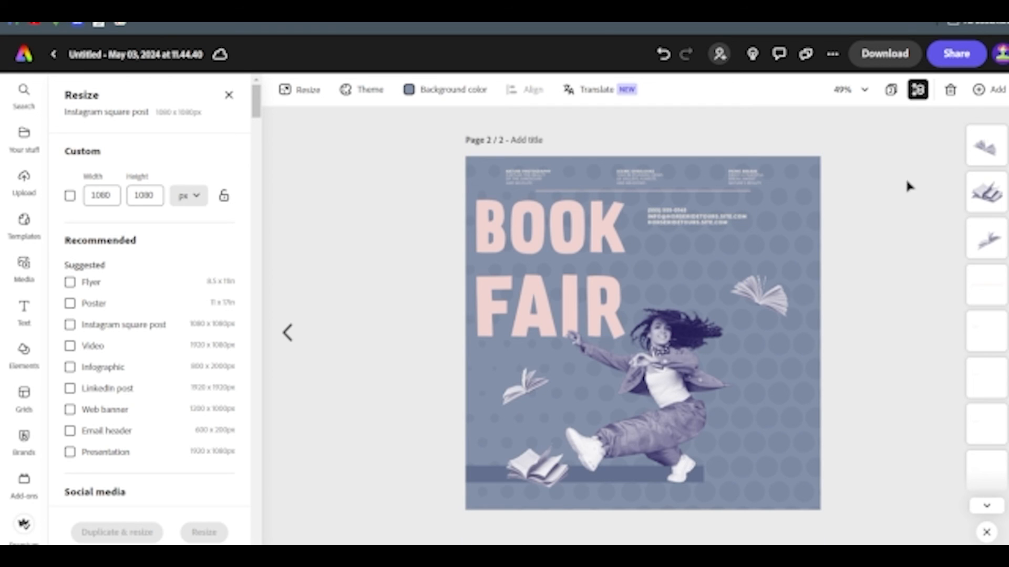
Examine the file formats offered for downloading the selected page.
click(887, 57)
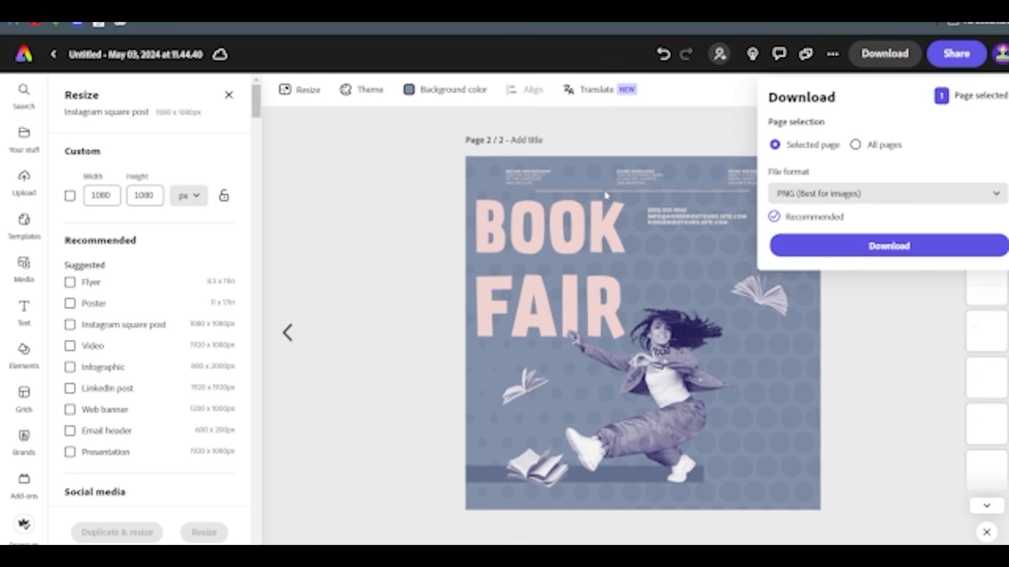
click(840, 195)
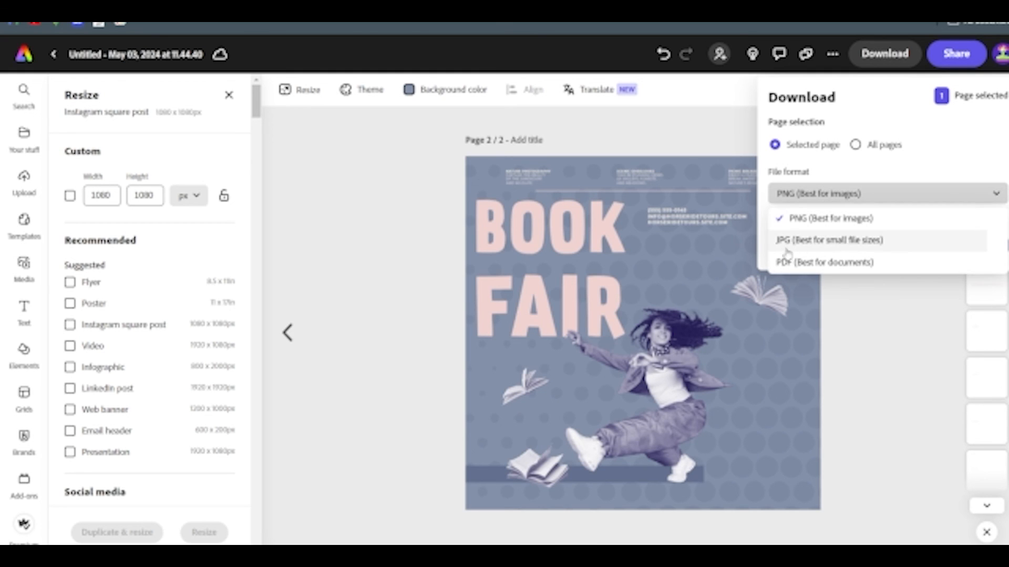
click(659, 121)
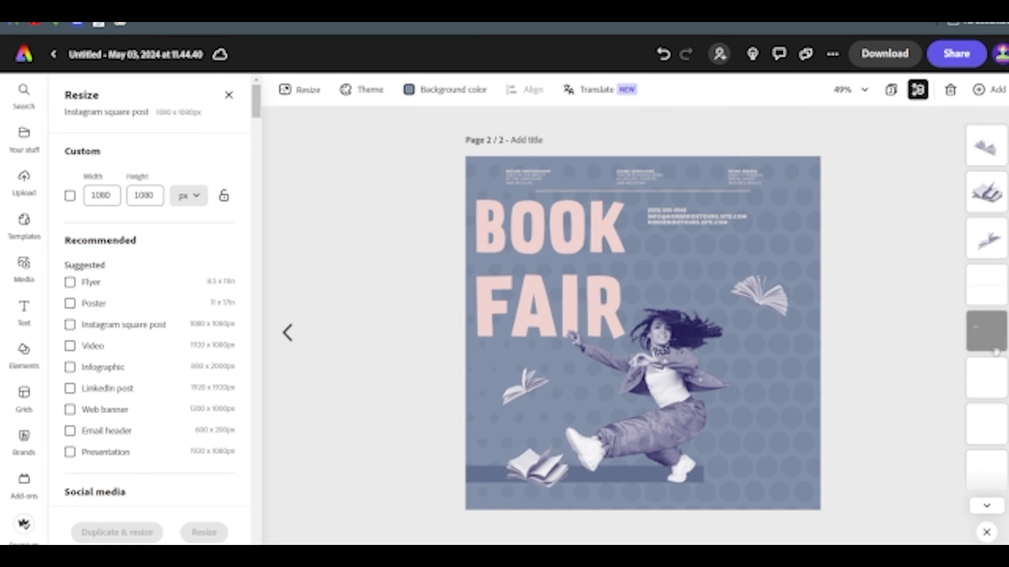